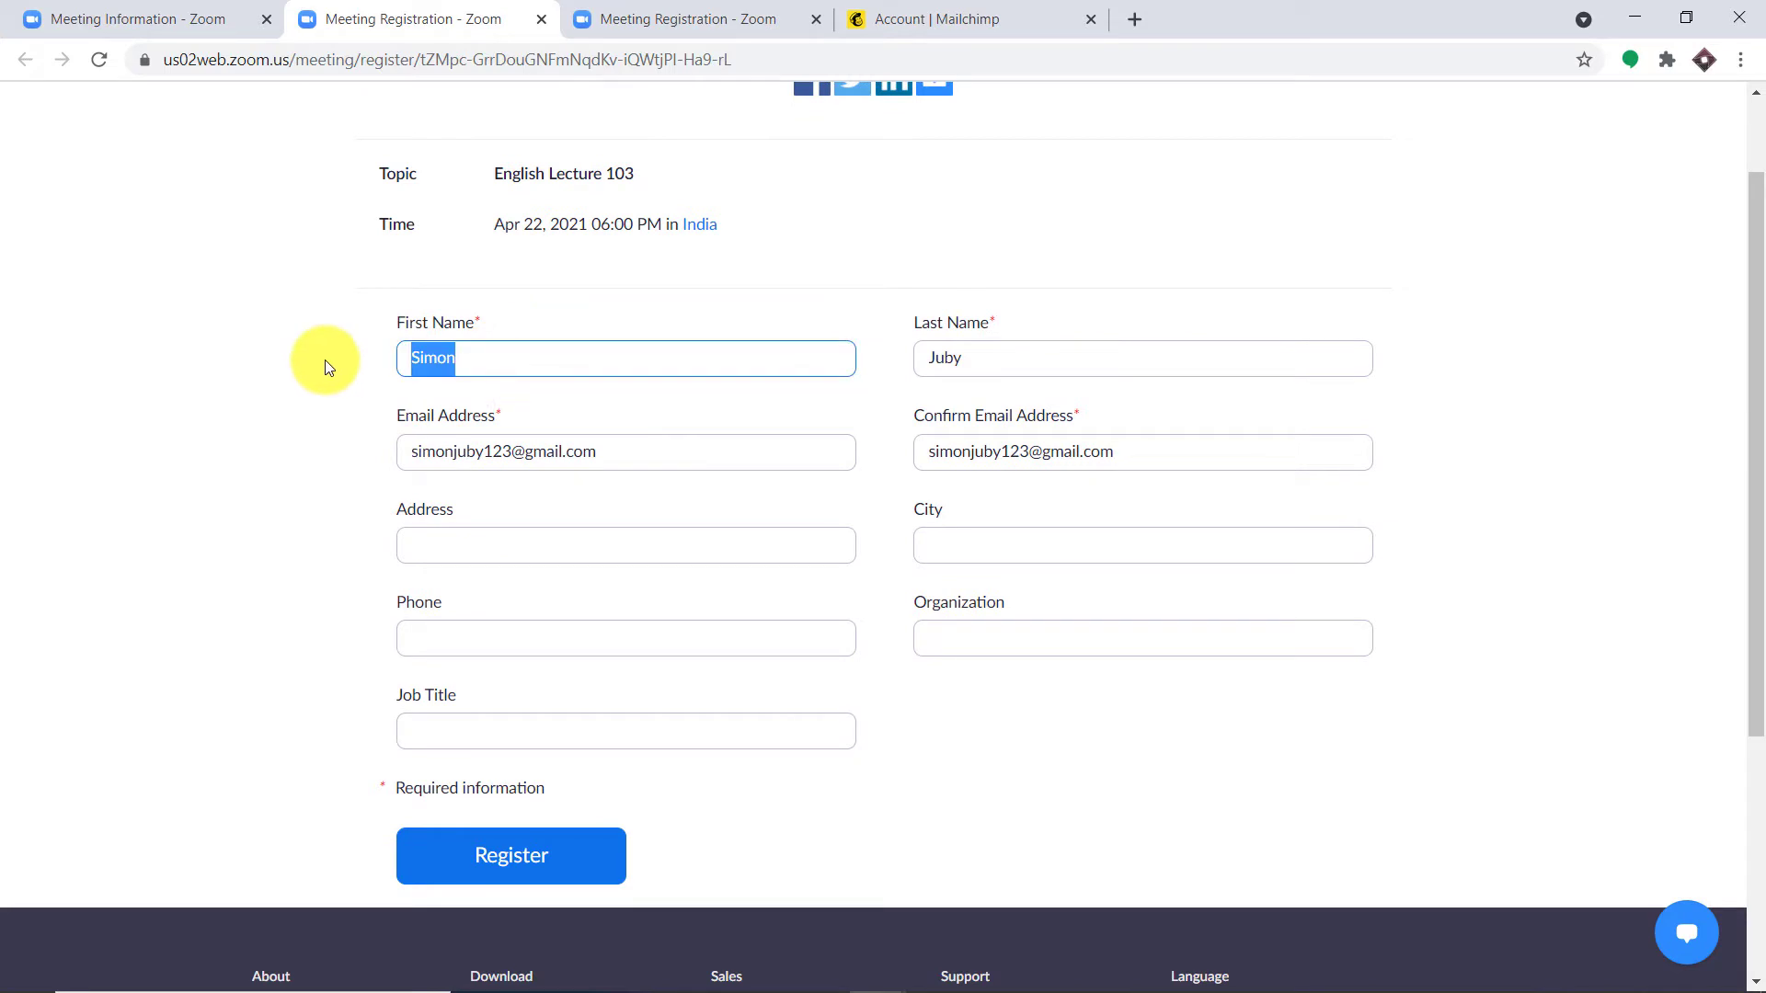
Step: Replace the first name, last name and both email fields with the new attendee's details
{"action": "key", "text": "BackSpace"}
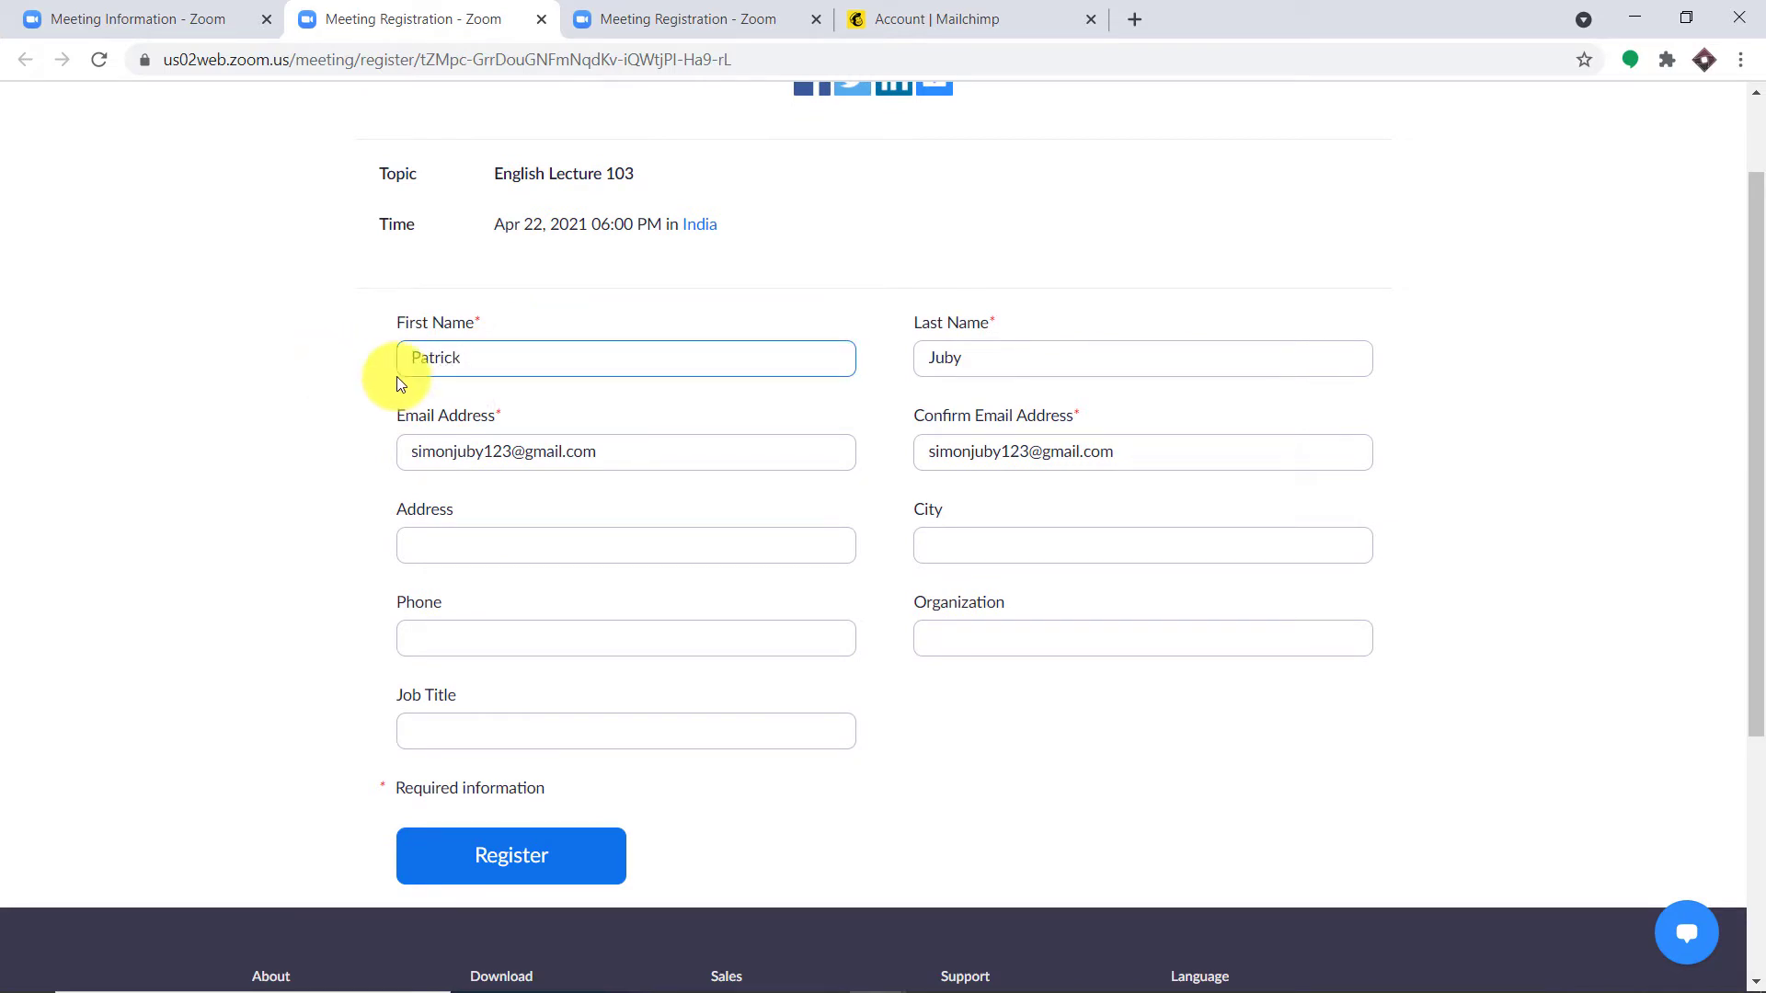
{"action": "left_click_drag", "start_coordinate": [990, 360], "coordinate": [859, 378]}
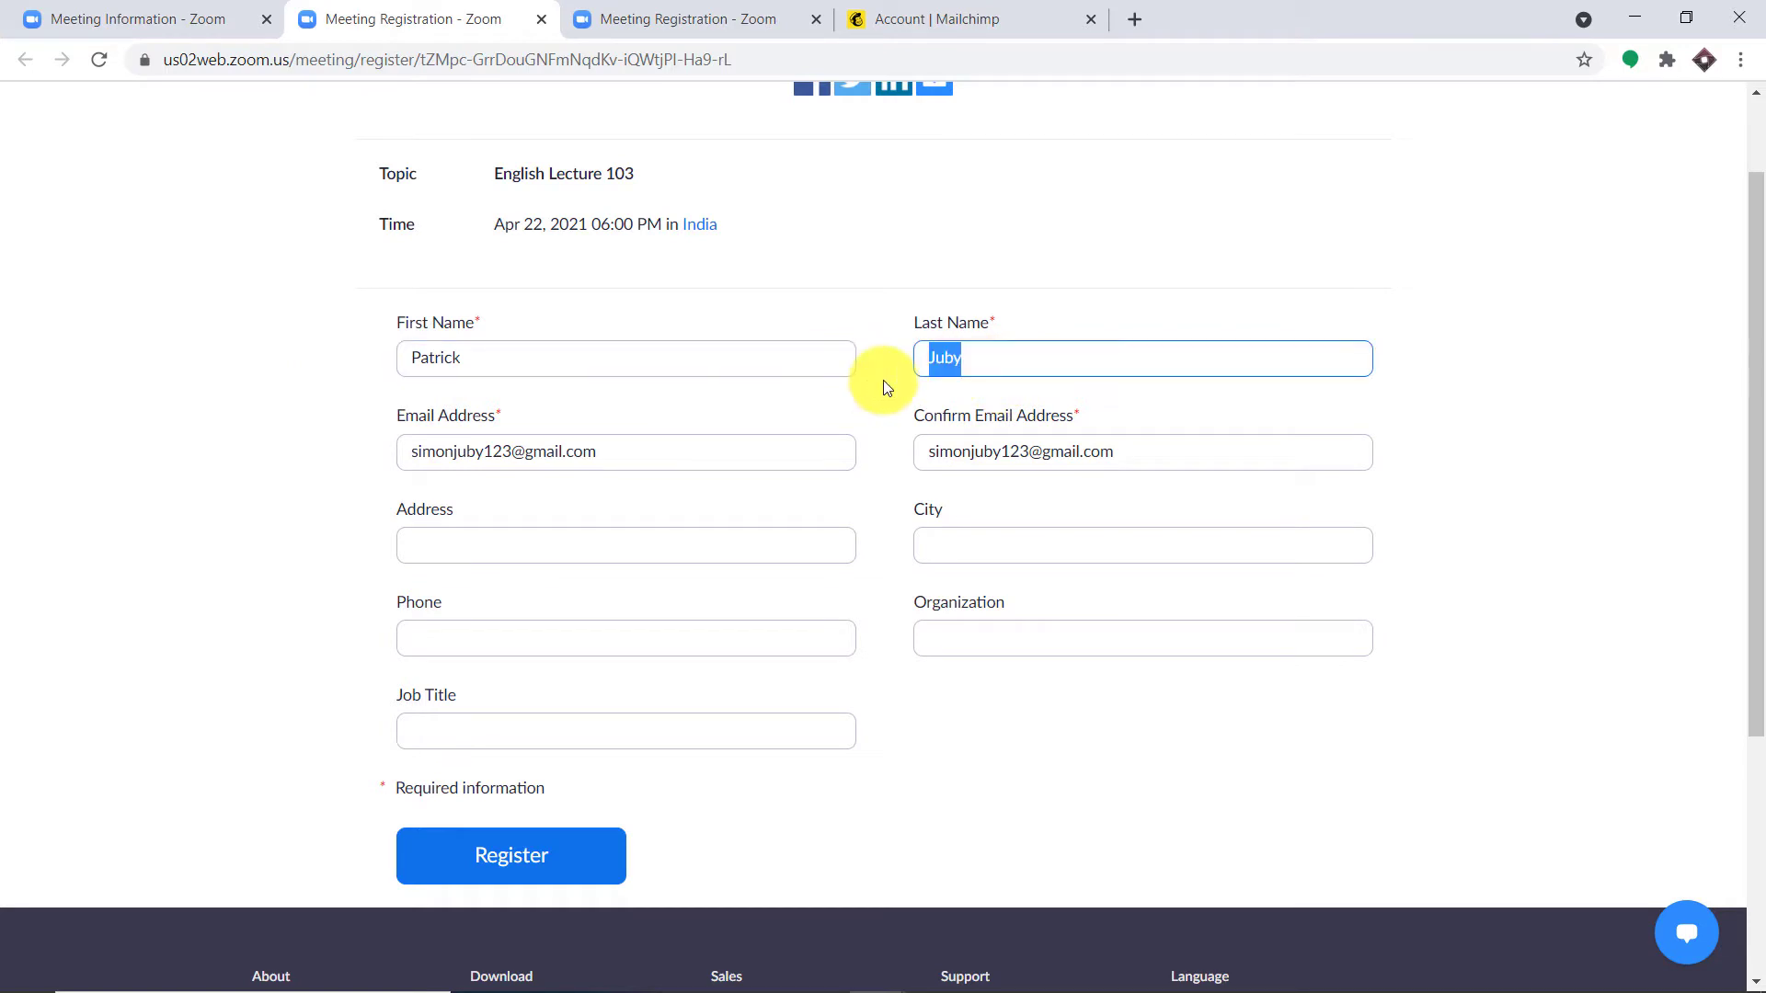
{"action": "key", "text": "BackSpace"}
{"action": "type", "text": "Neil"}
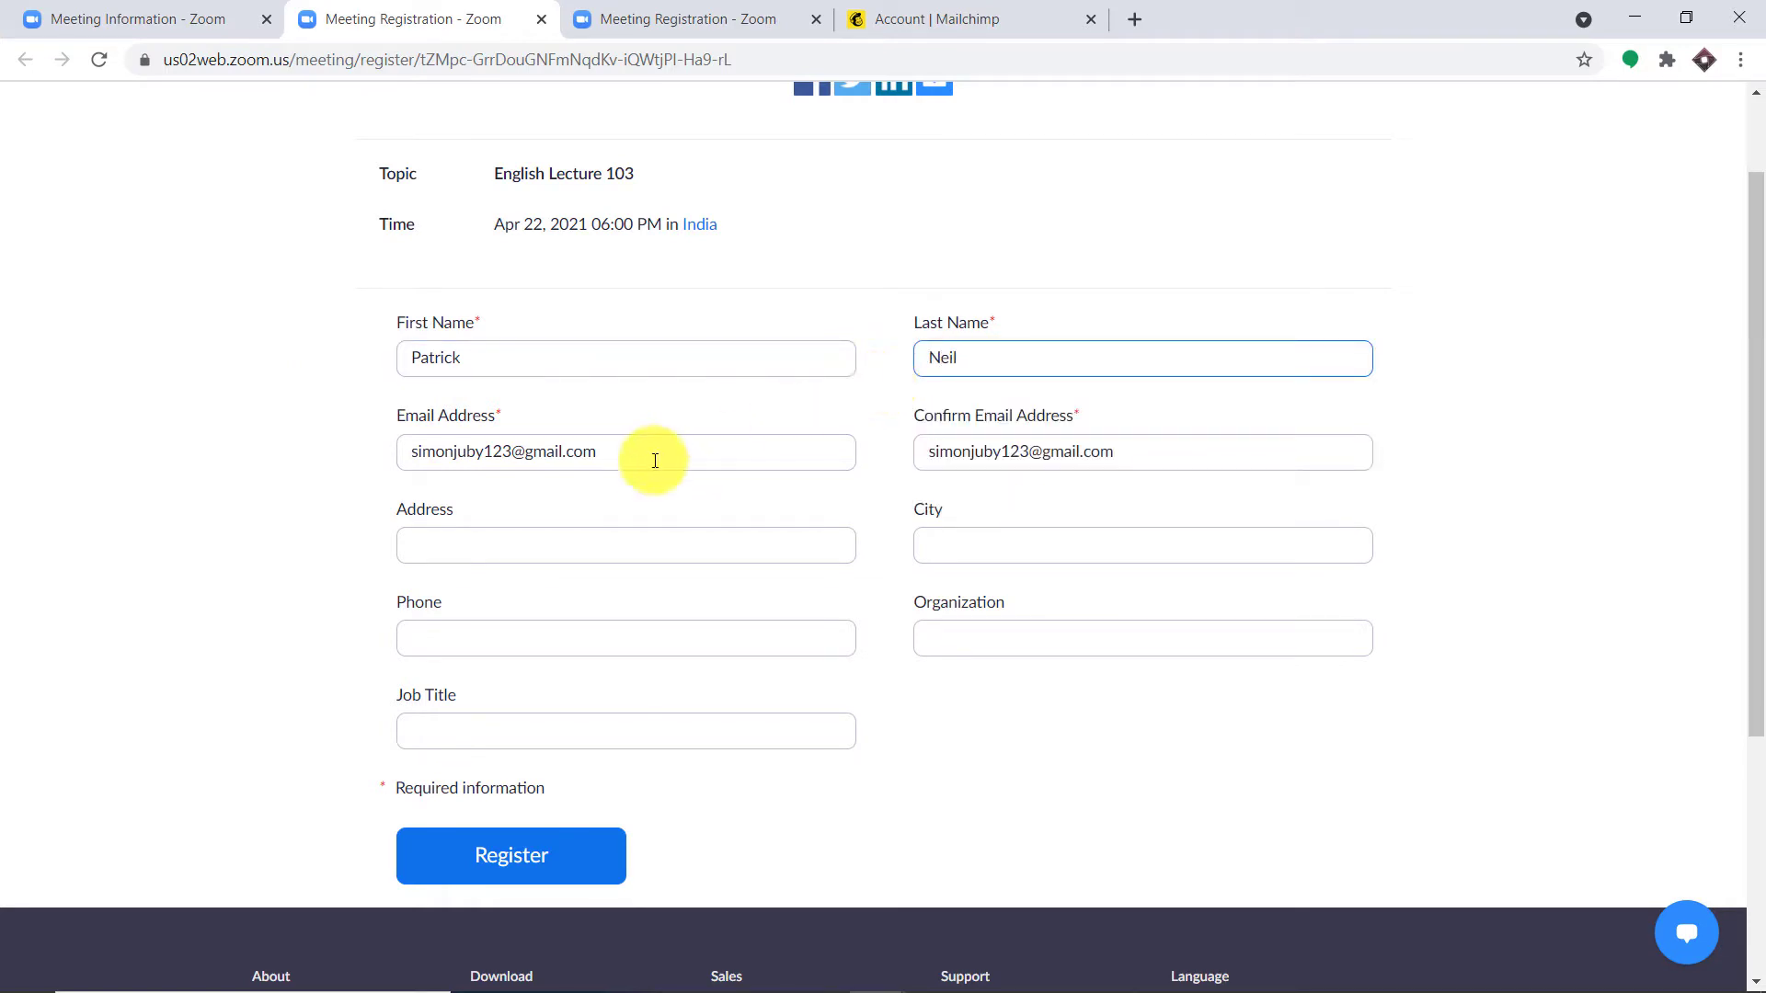
{"action": "left_click_drag", "start_coordinate": [483, 451], "coordinate": [135, 457]}
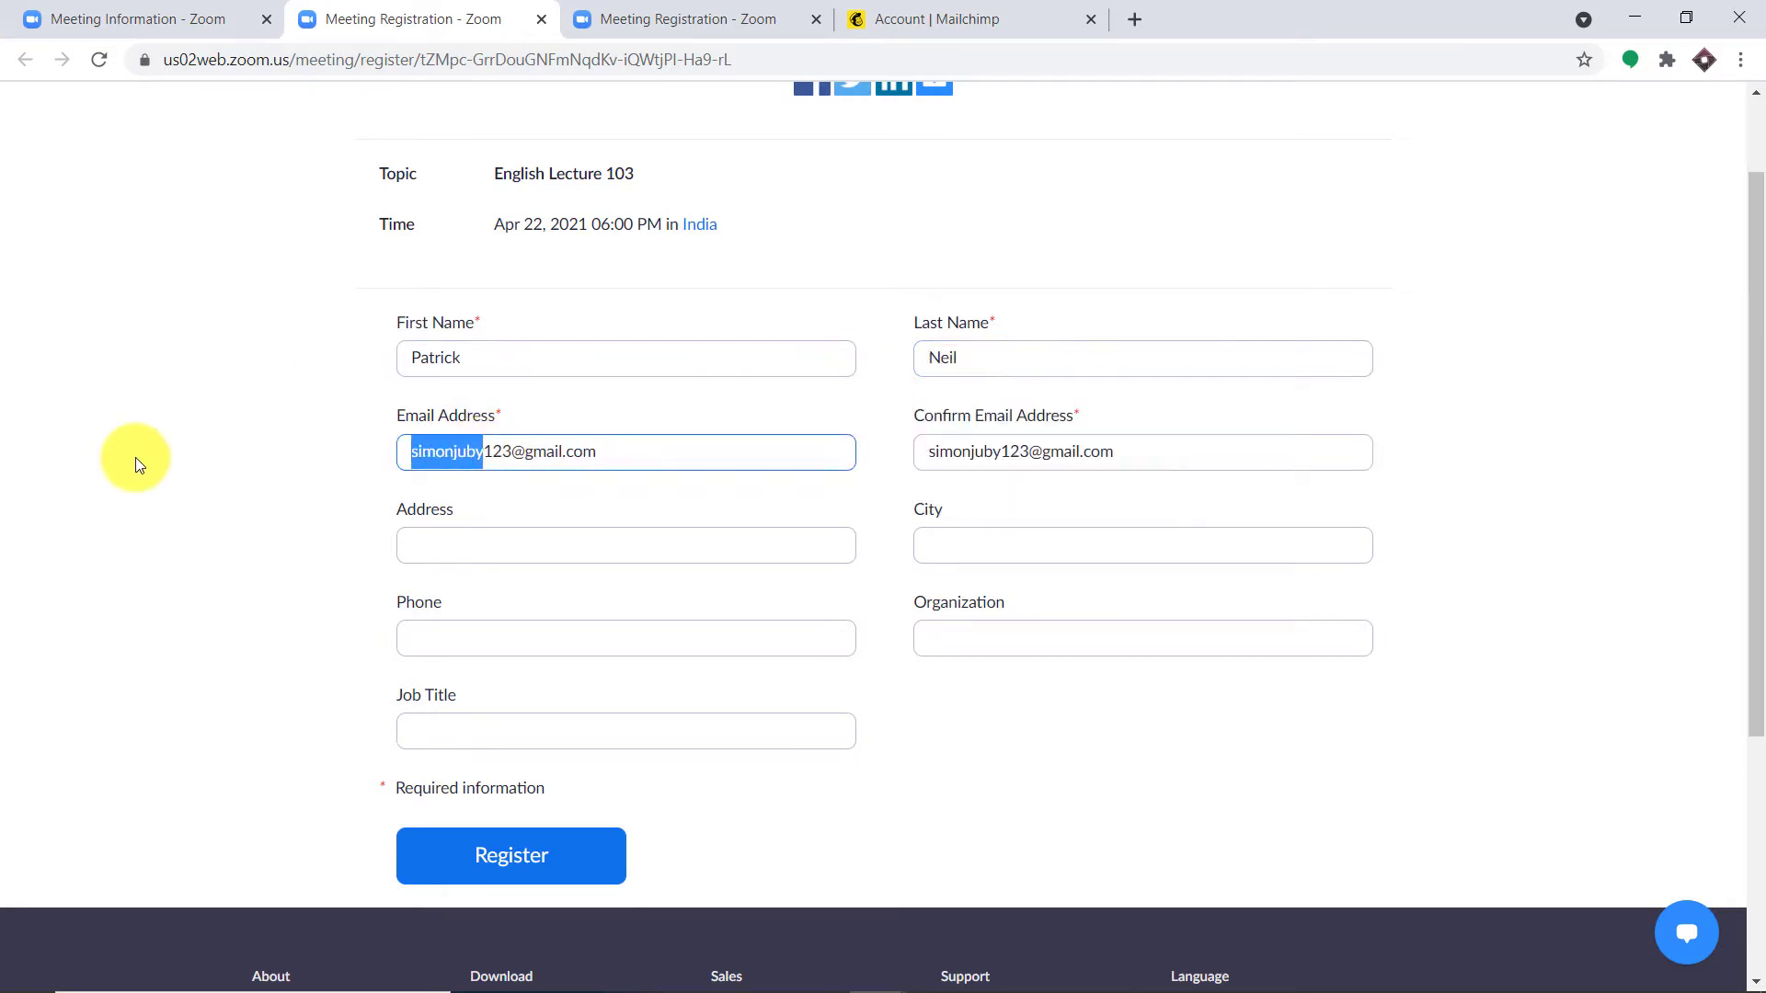
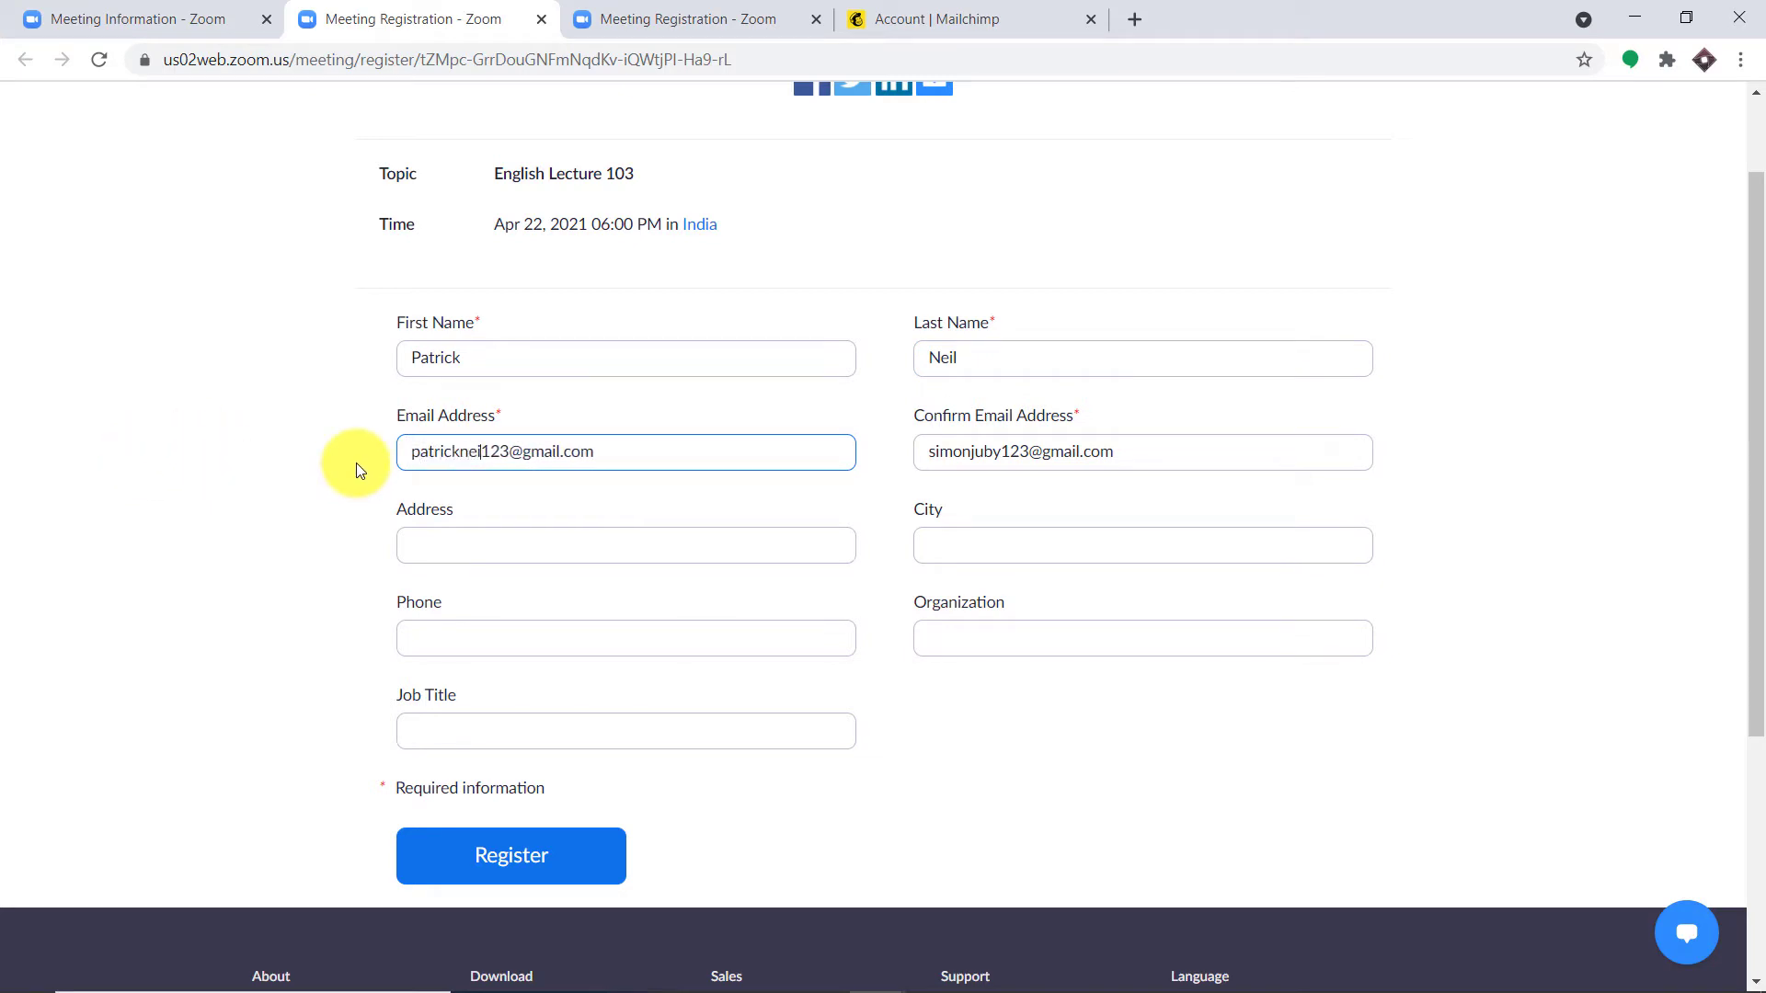
{"action": "left_click_drag", "start_coordinate": [1002, 452], "coordinate": [891, 444]}
{"action": "key", "text": "BackSpace"}
{"action": "type", "text": "patrickne"}
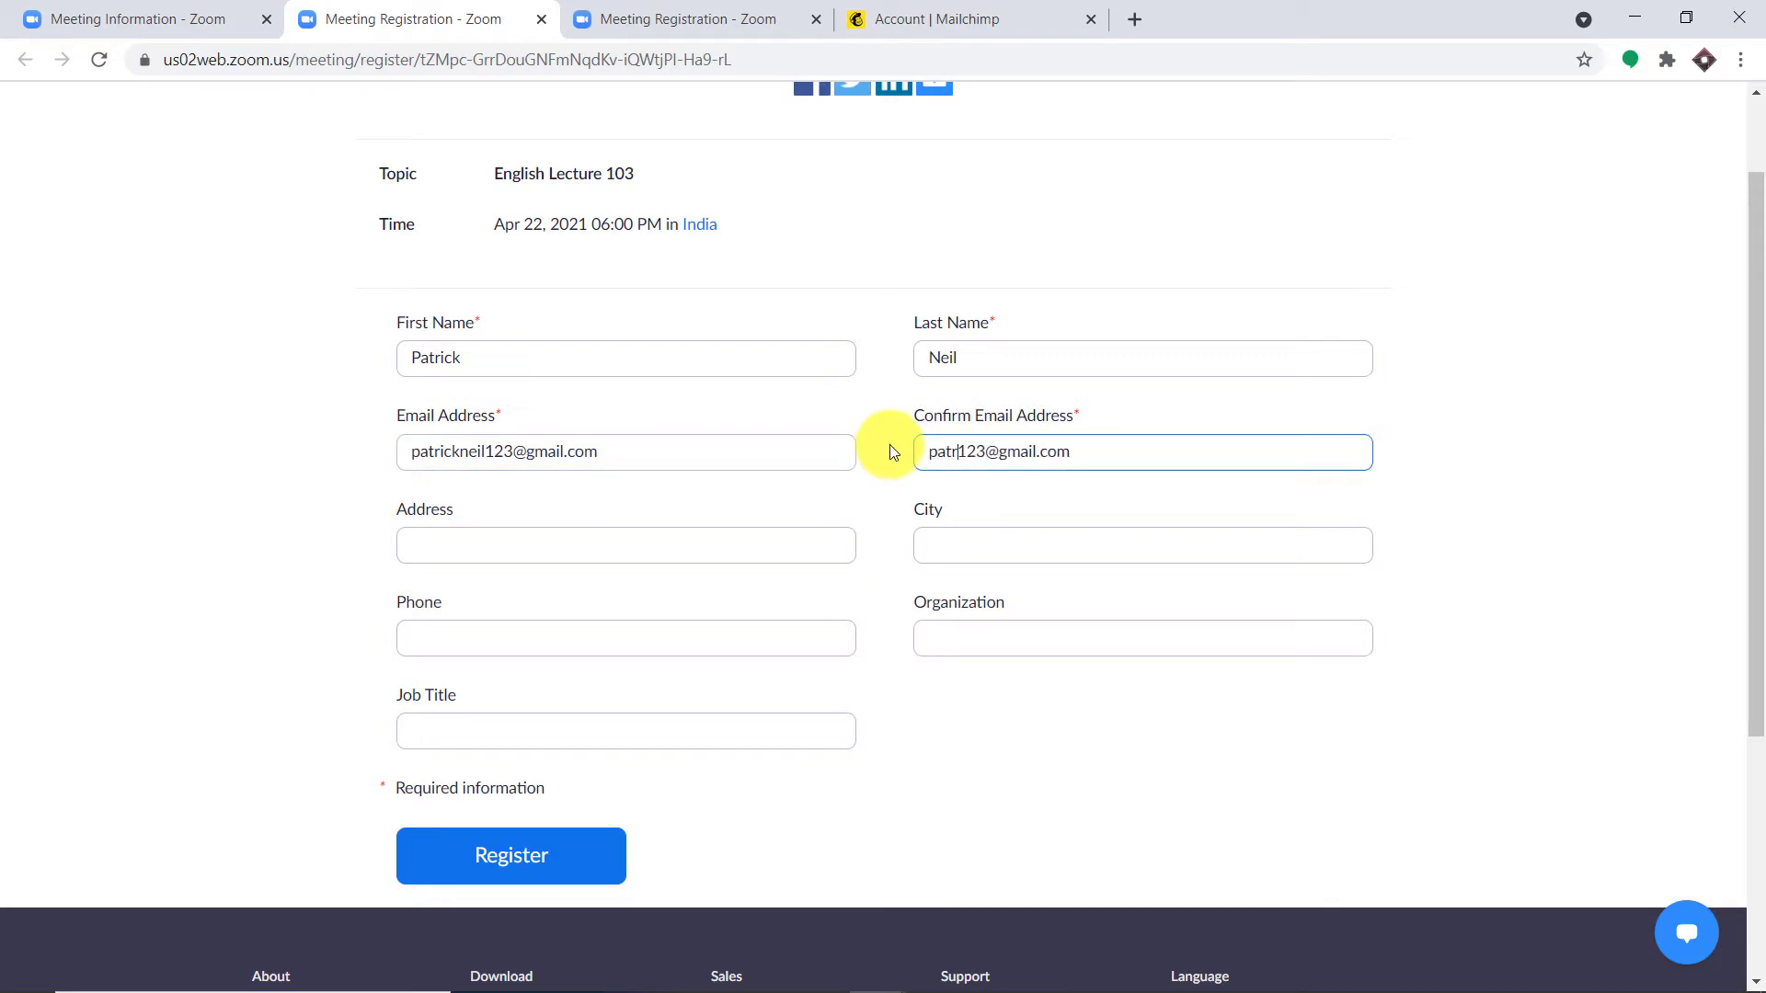
{"action": "type", "text": "il"}
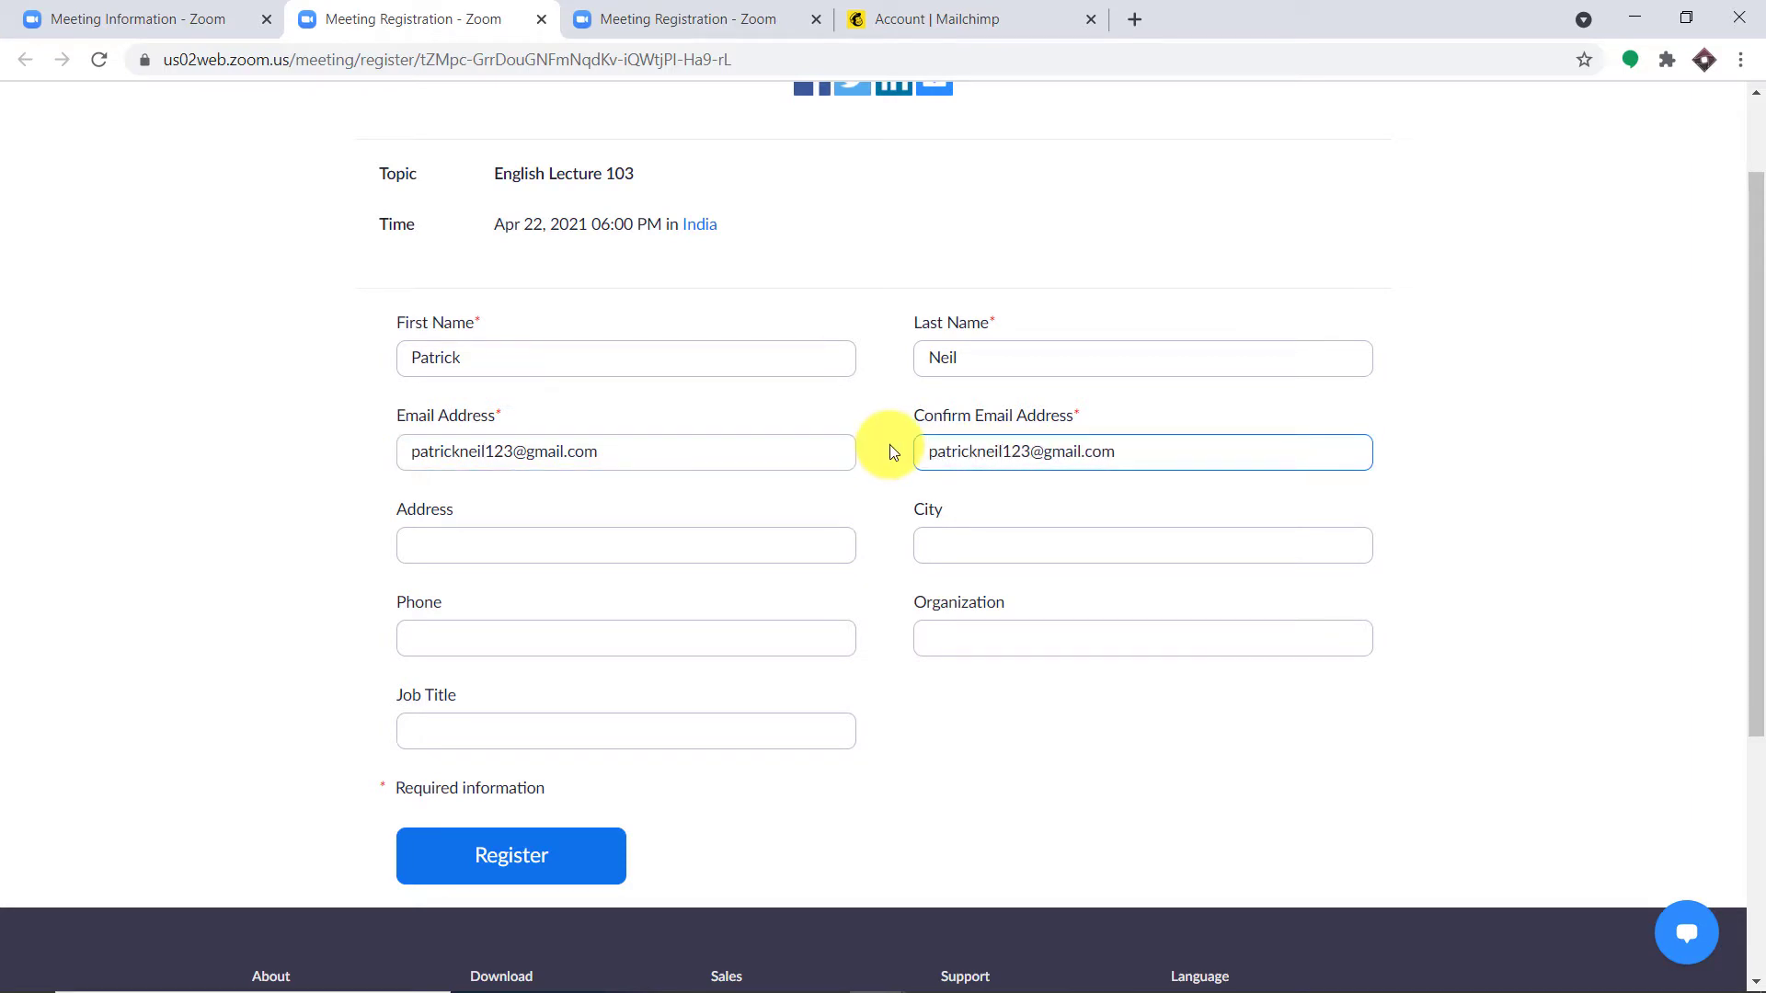
Step: Enter the attendee's street address, city London, and phone number
{"action": "left_click", "coordinate": [641, 539]}
{"action": "type", "text": "ty"}
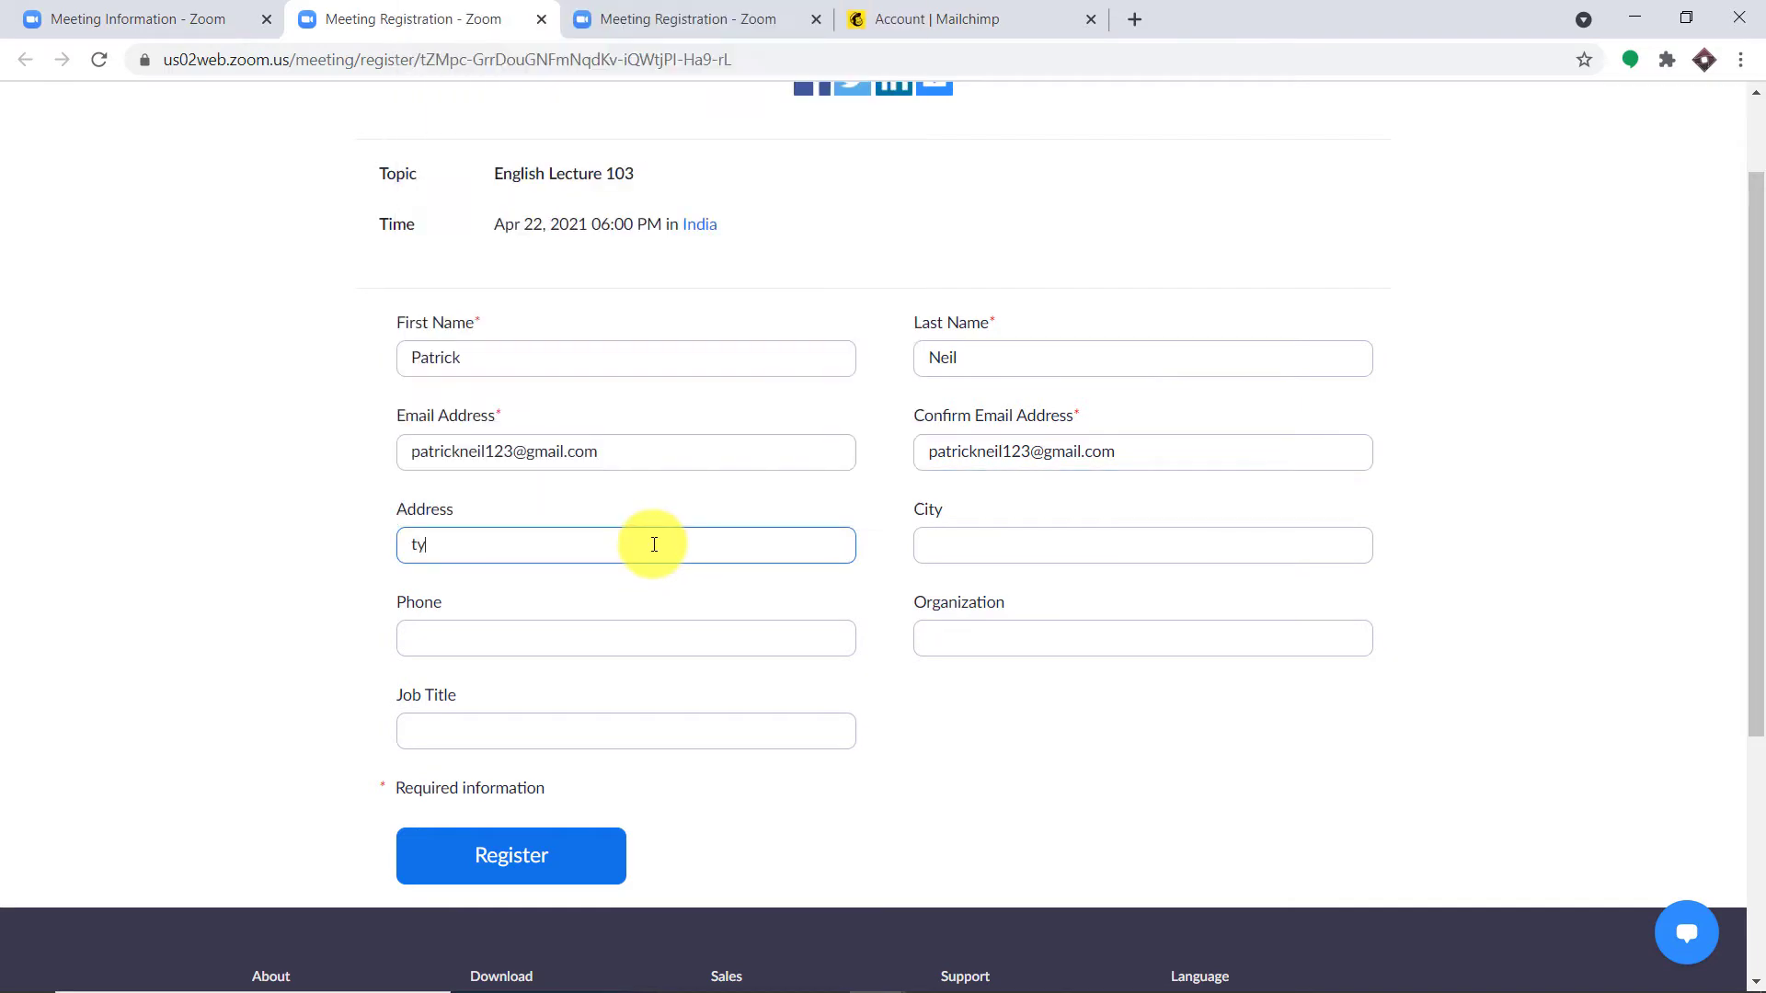
{"action": "type", "text": "-neil house"}
{"action": "left_click", "coordinate": [985, 552]}
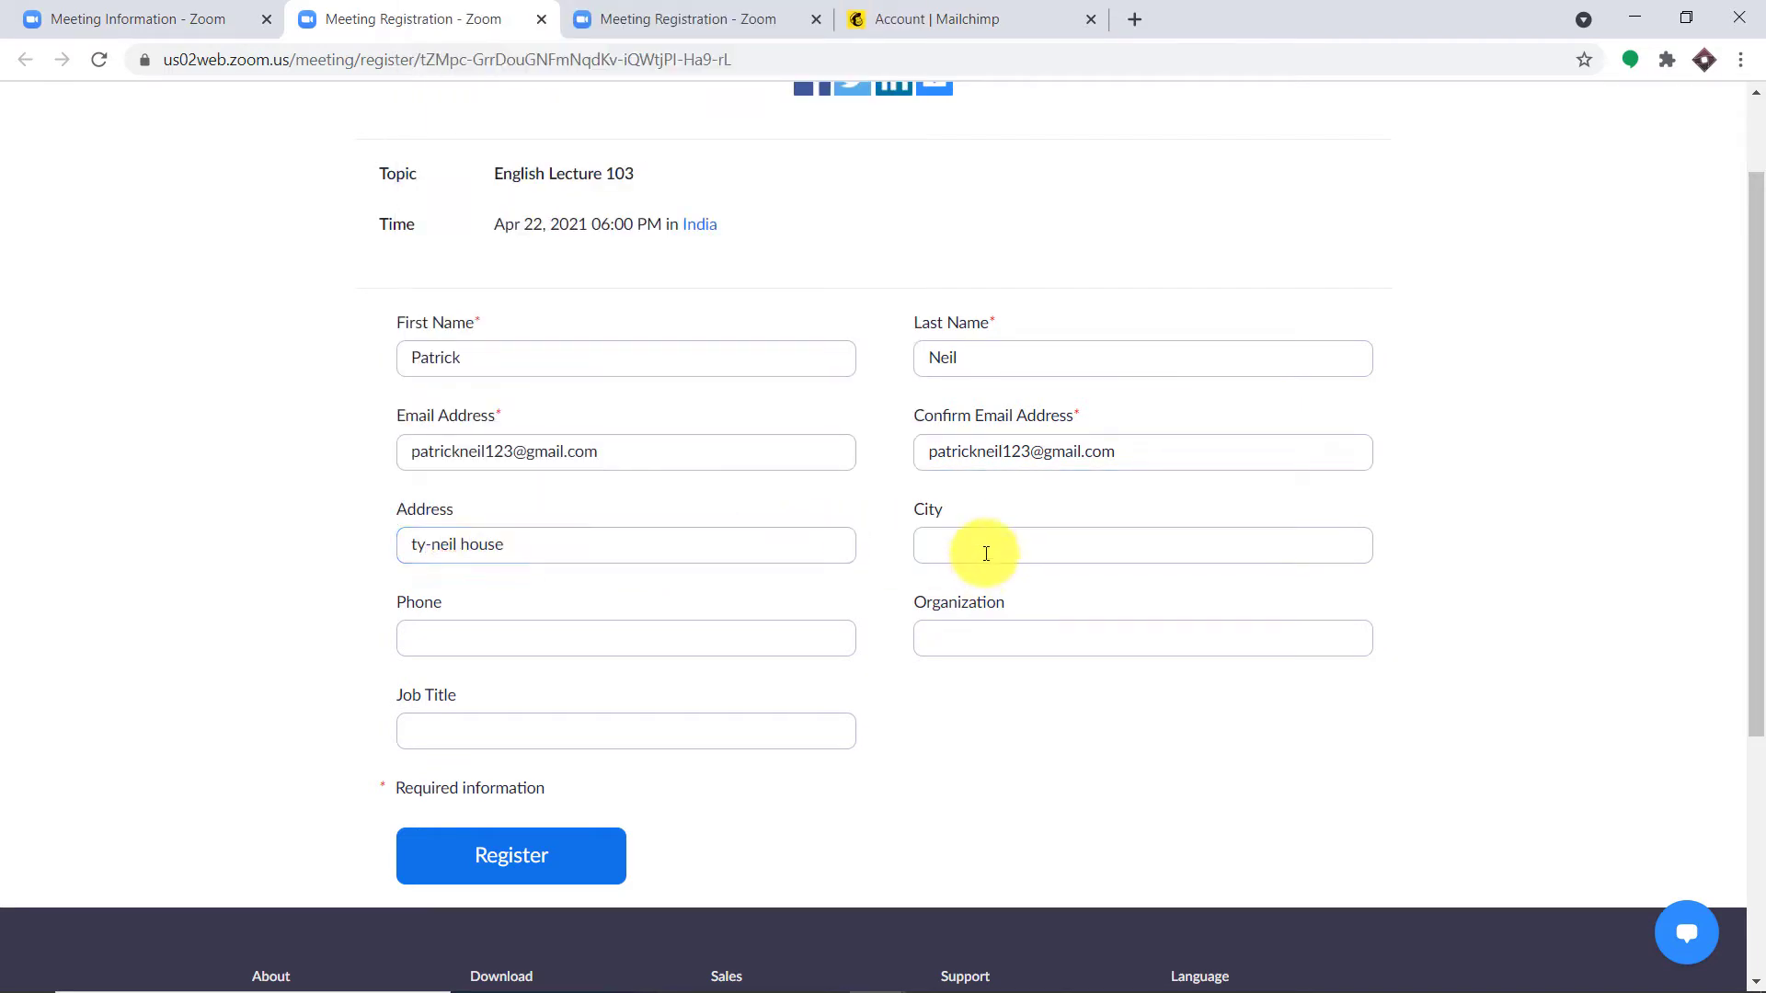
{"action": "left_click", "coordinate": [1030, 552]}
{"action": "type", "text": "London"}
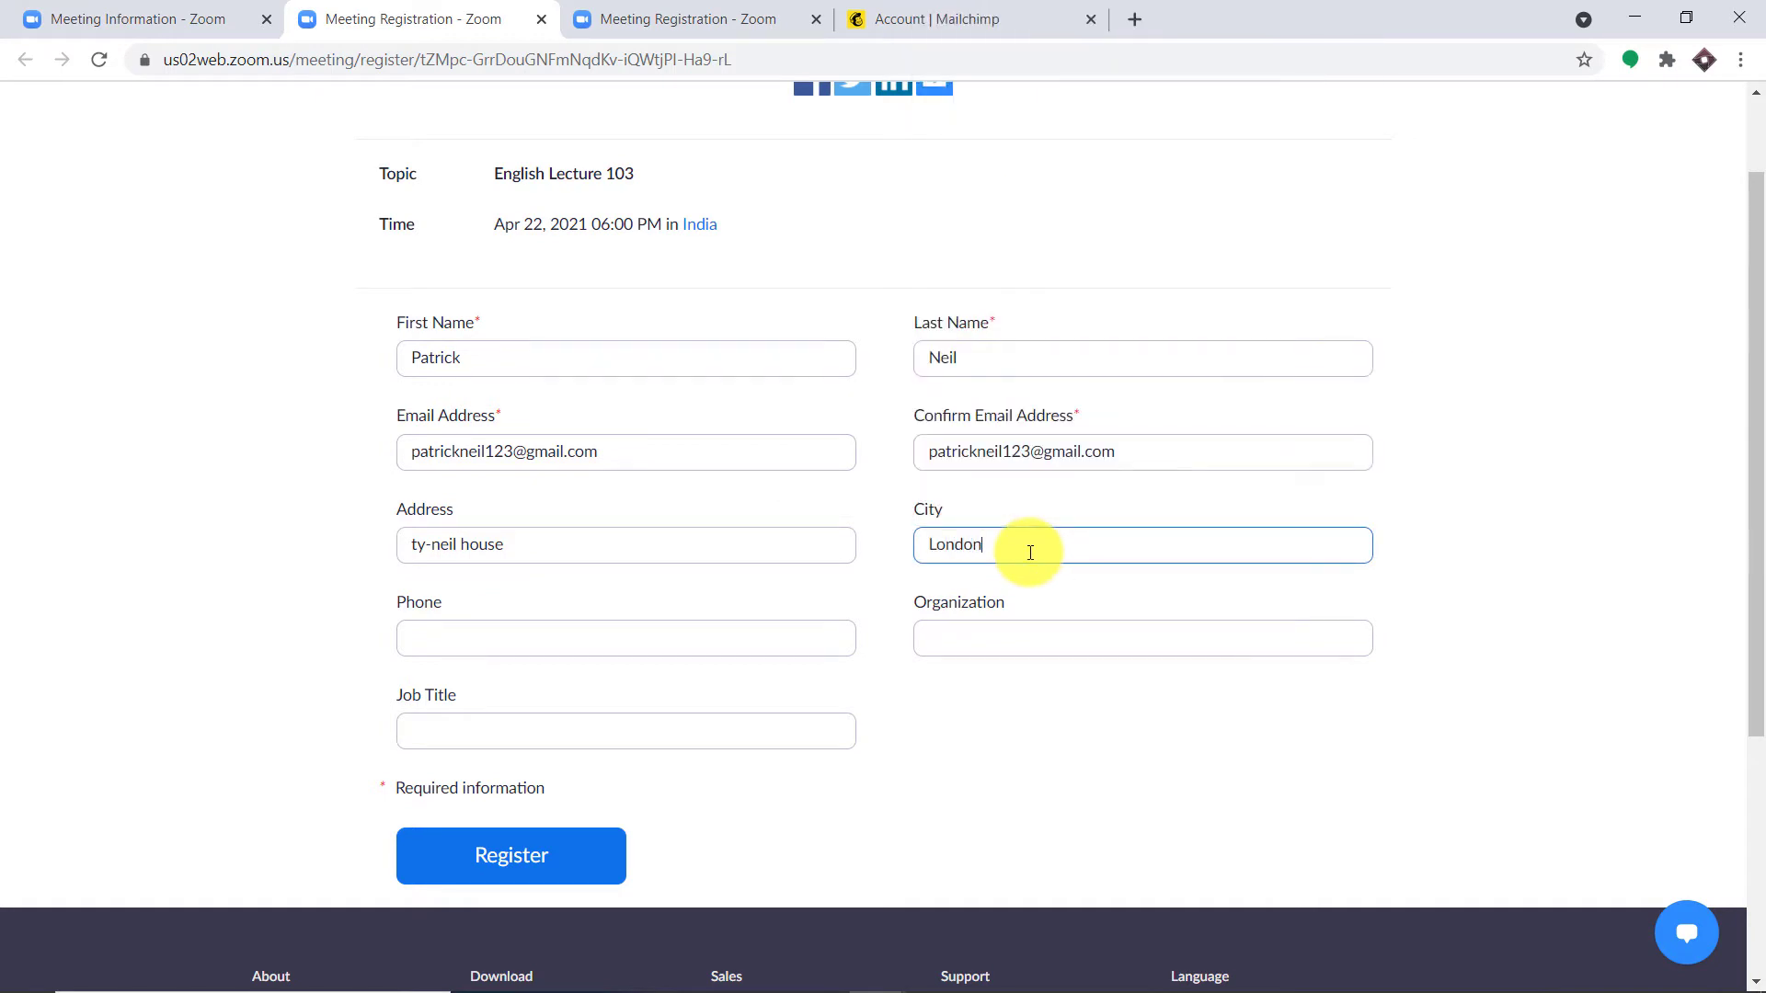
{"action": "scroll", "coordinate": [441, 736], "scroll_direction": "up", "scroll_amount": 1}
{"action": "left_click", "coordinate": [453, 749]}
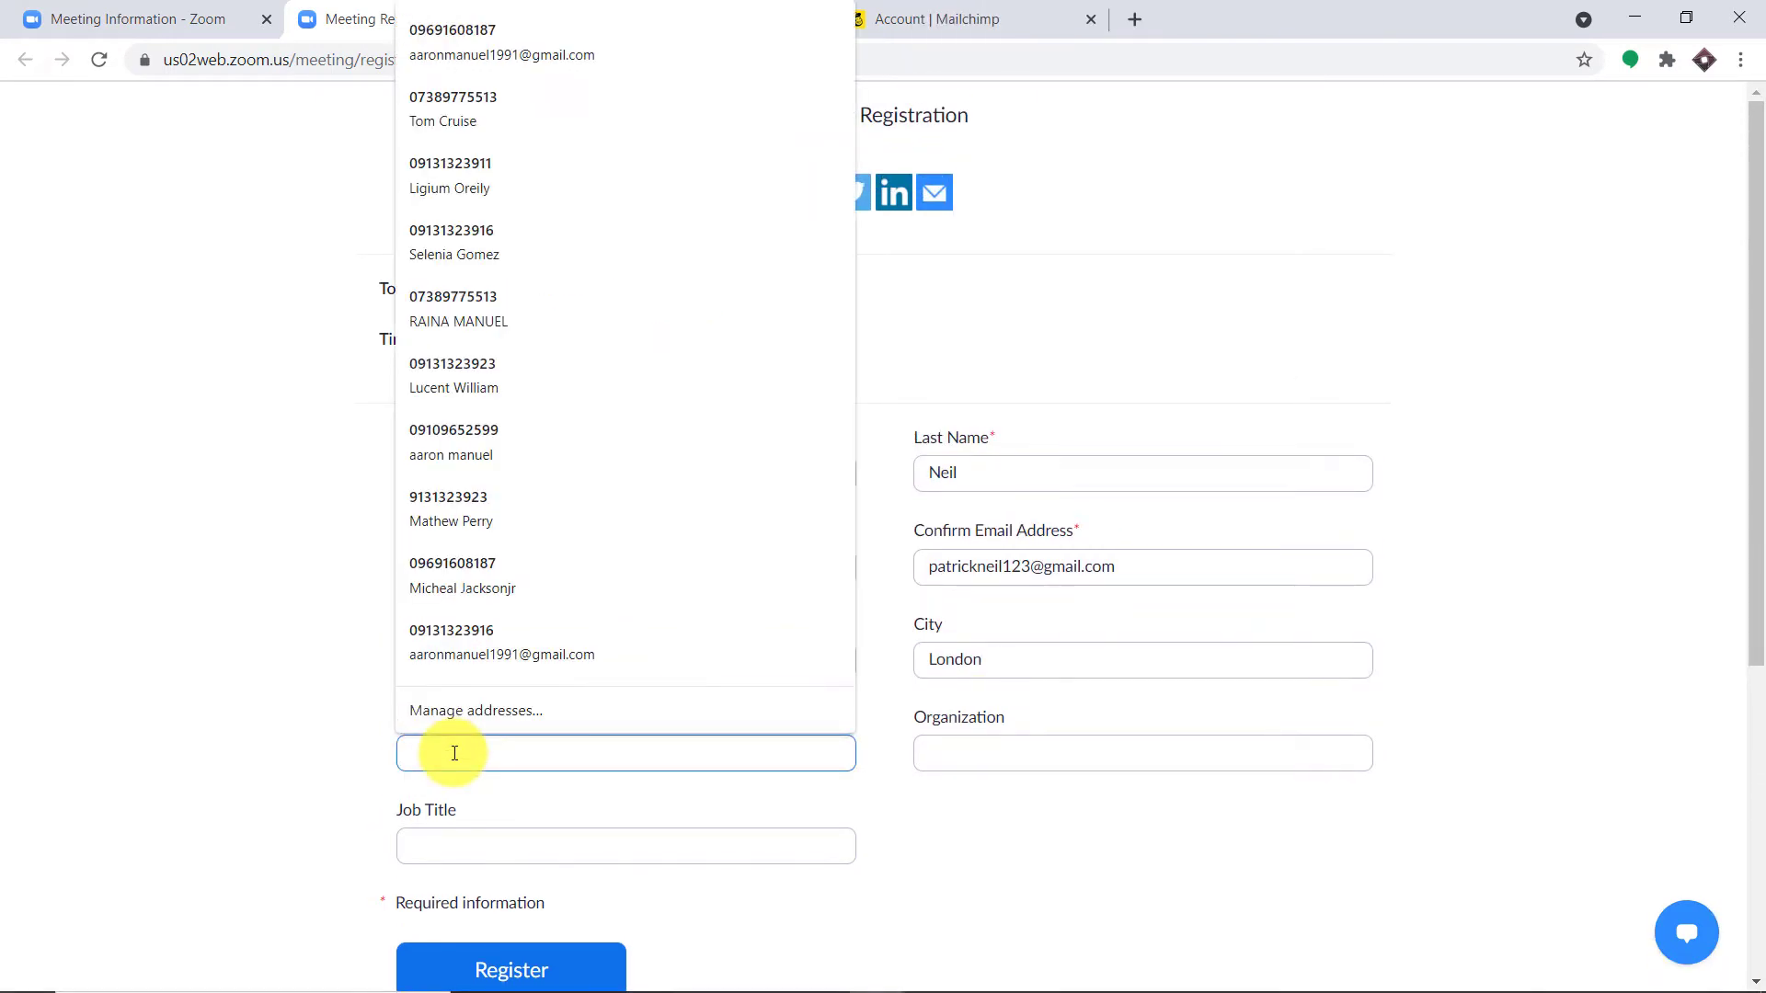
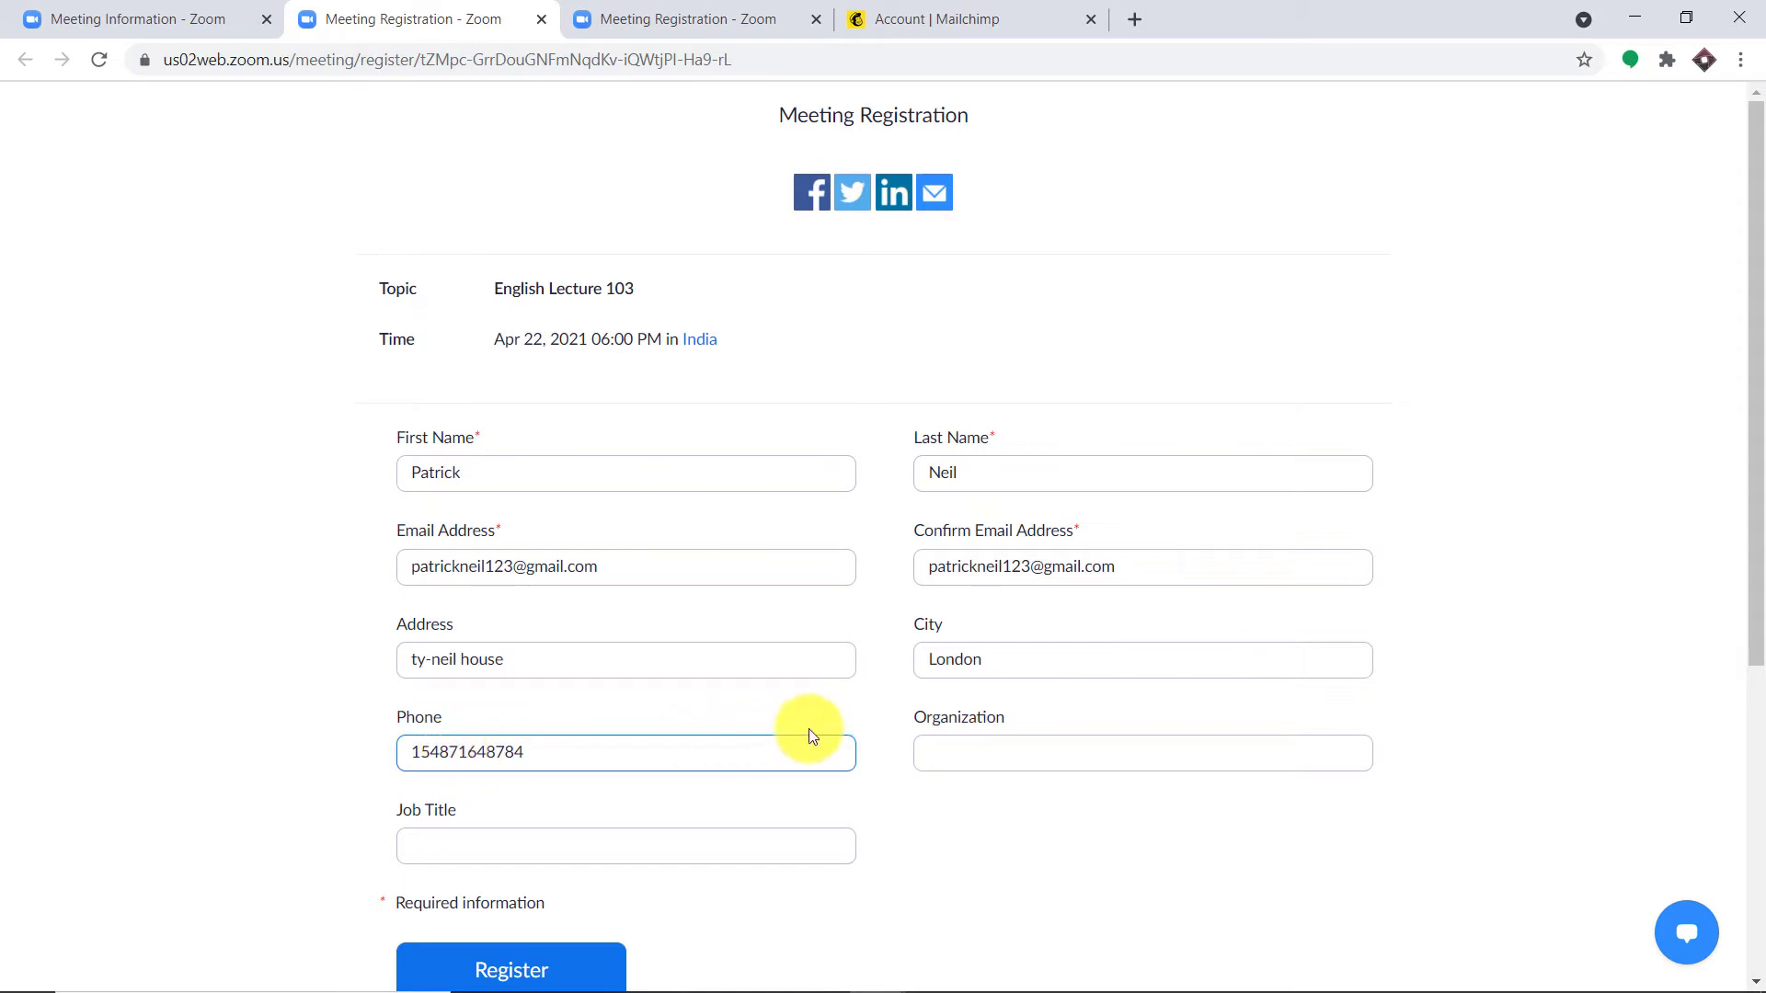
Step: Set organization Tesla and job title Mechanic, then submit the registration for English Lecture 103
{"action": "left_click", "coordinate": [944, 762]}
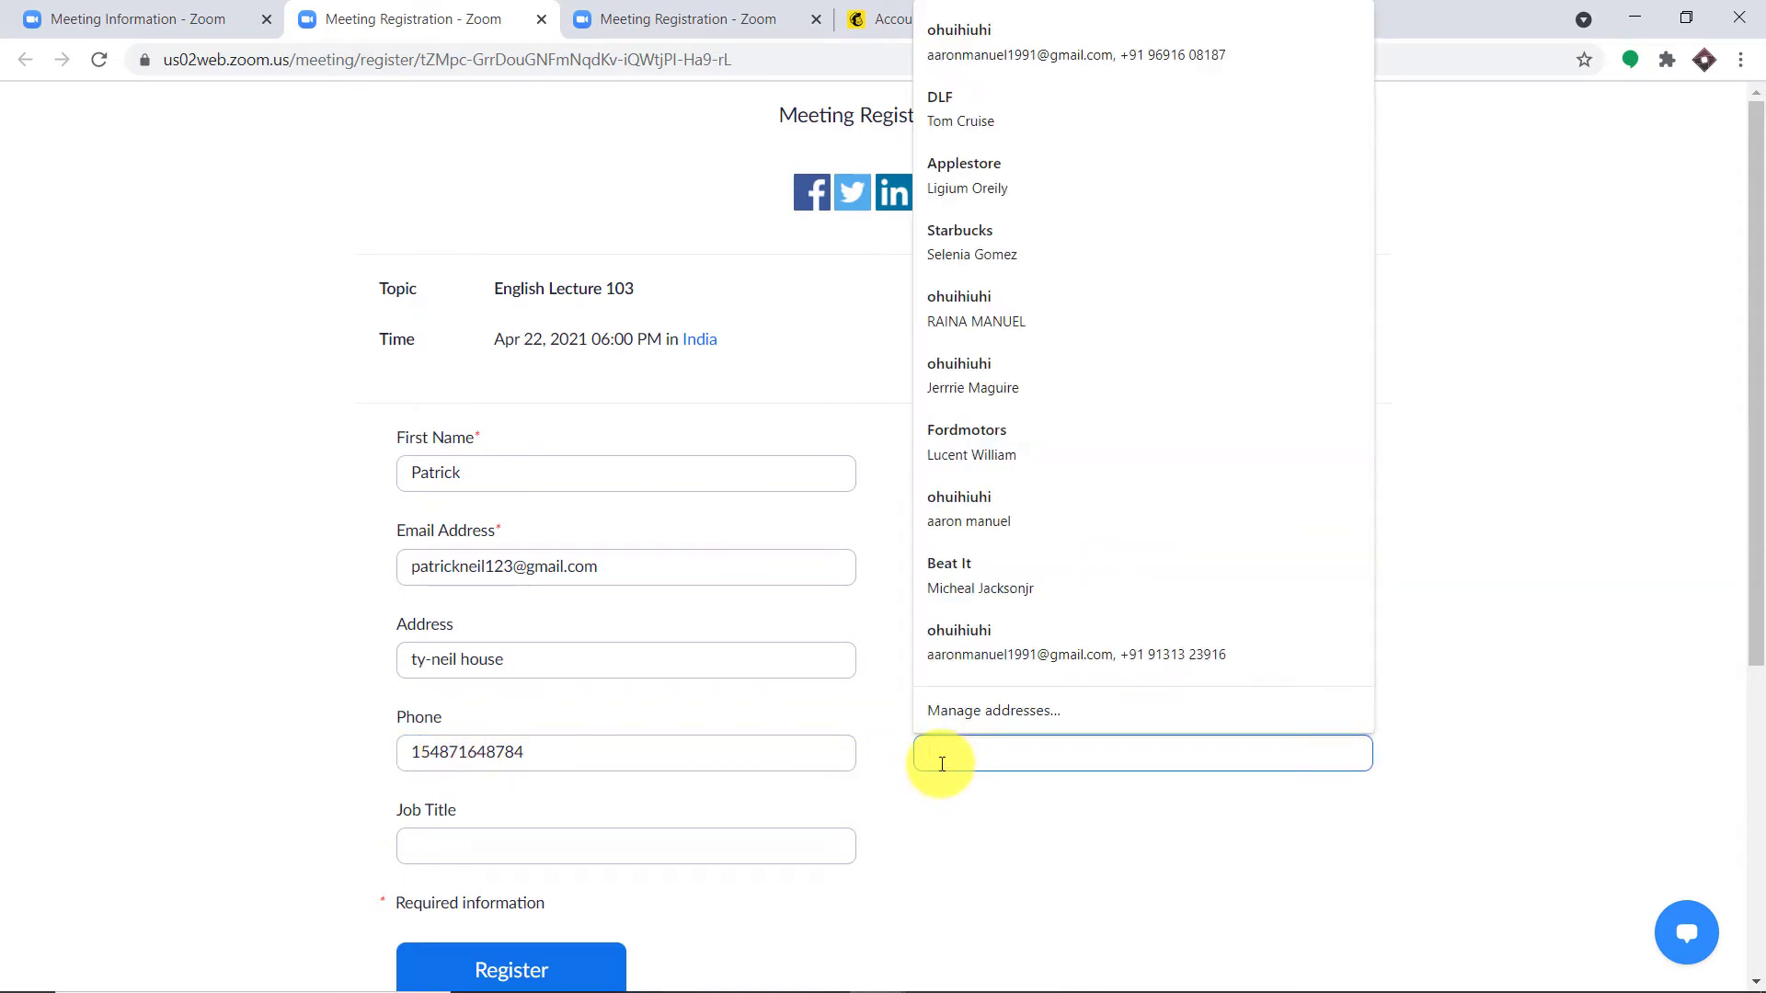
{"action": "type", "text": "Tesla"}
{"action": "scroll", "coordinate": [680, 716], "scroll_direction": "down", "scroll_amount": 1}
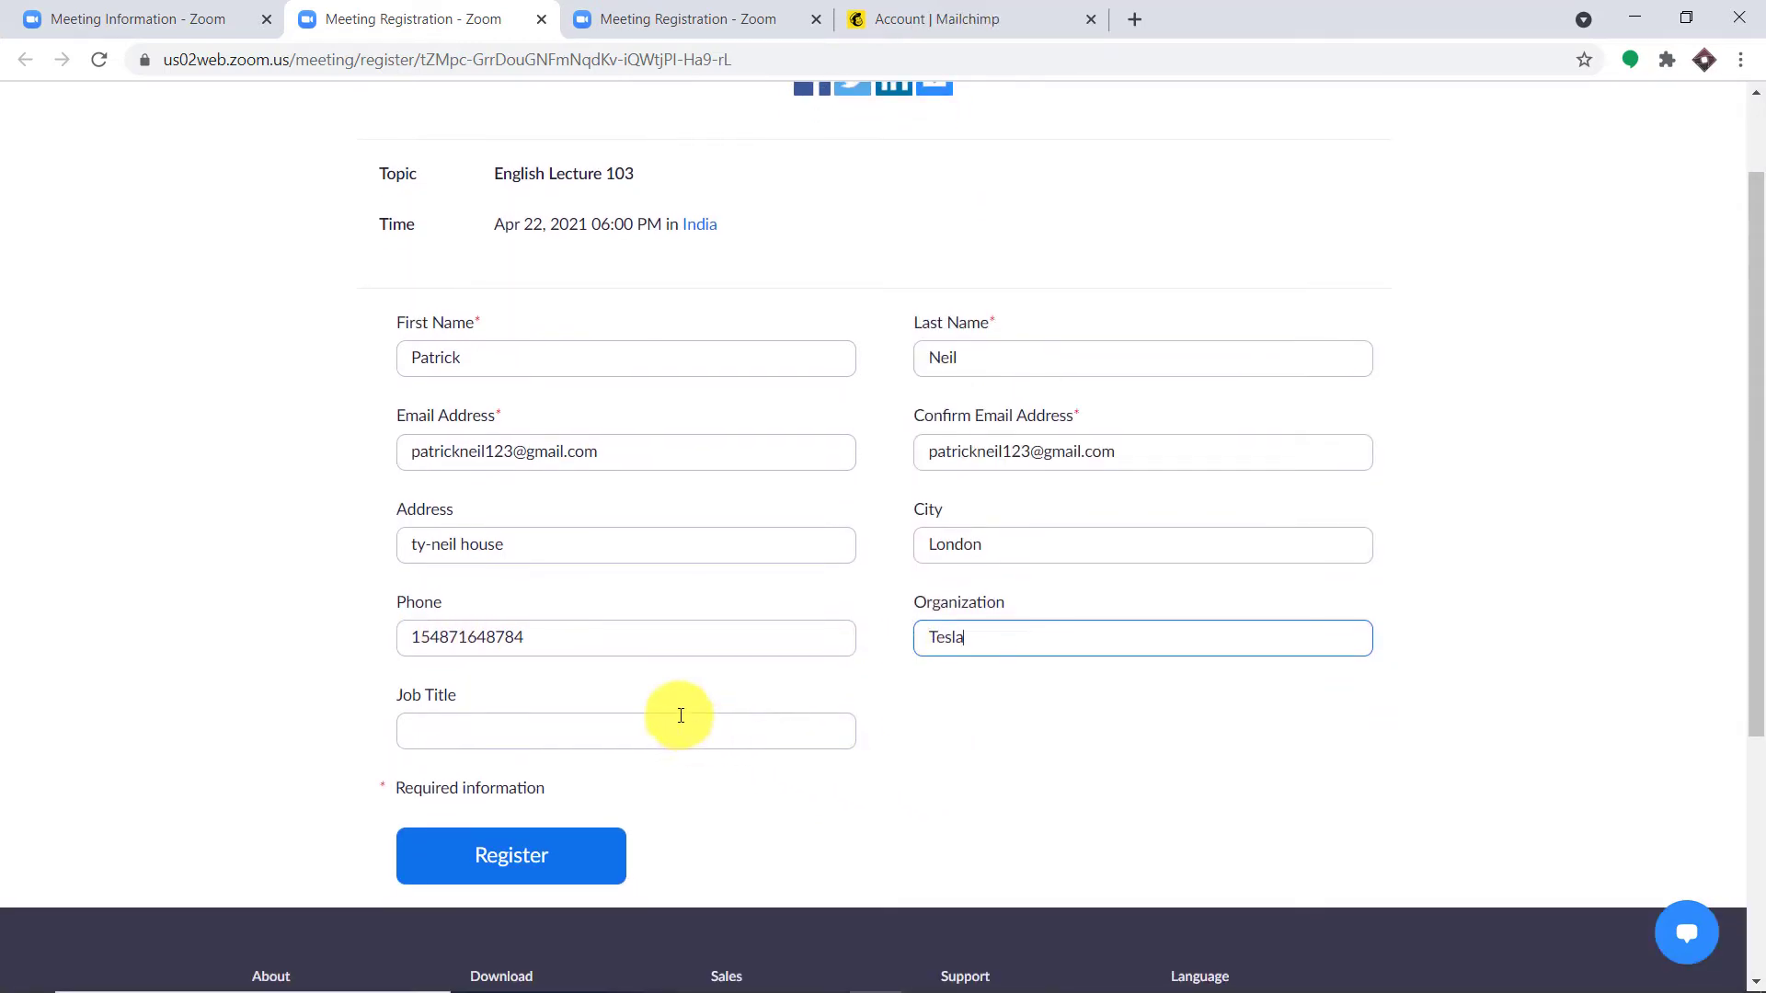
{"action": "left_click", "coordinate": [685, 744]}
{"action": "type", "text": "Mech"}
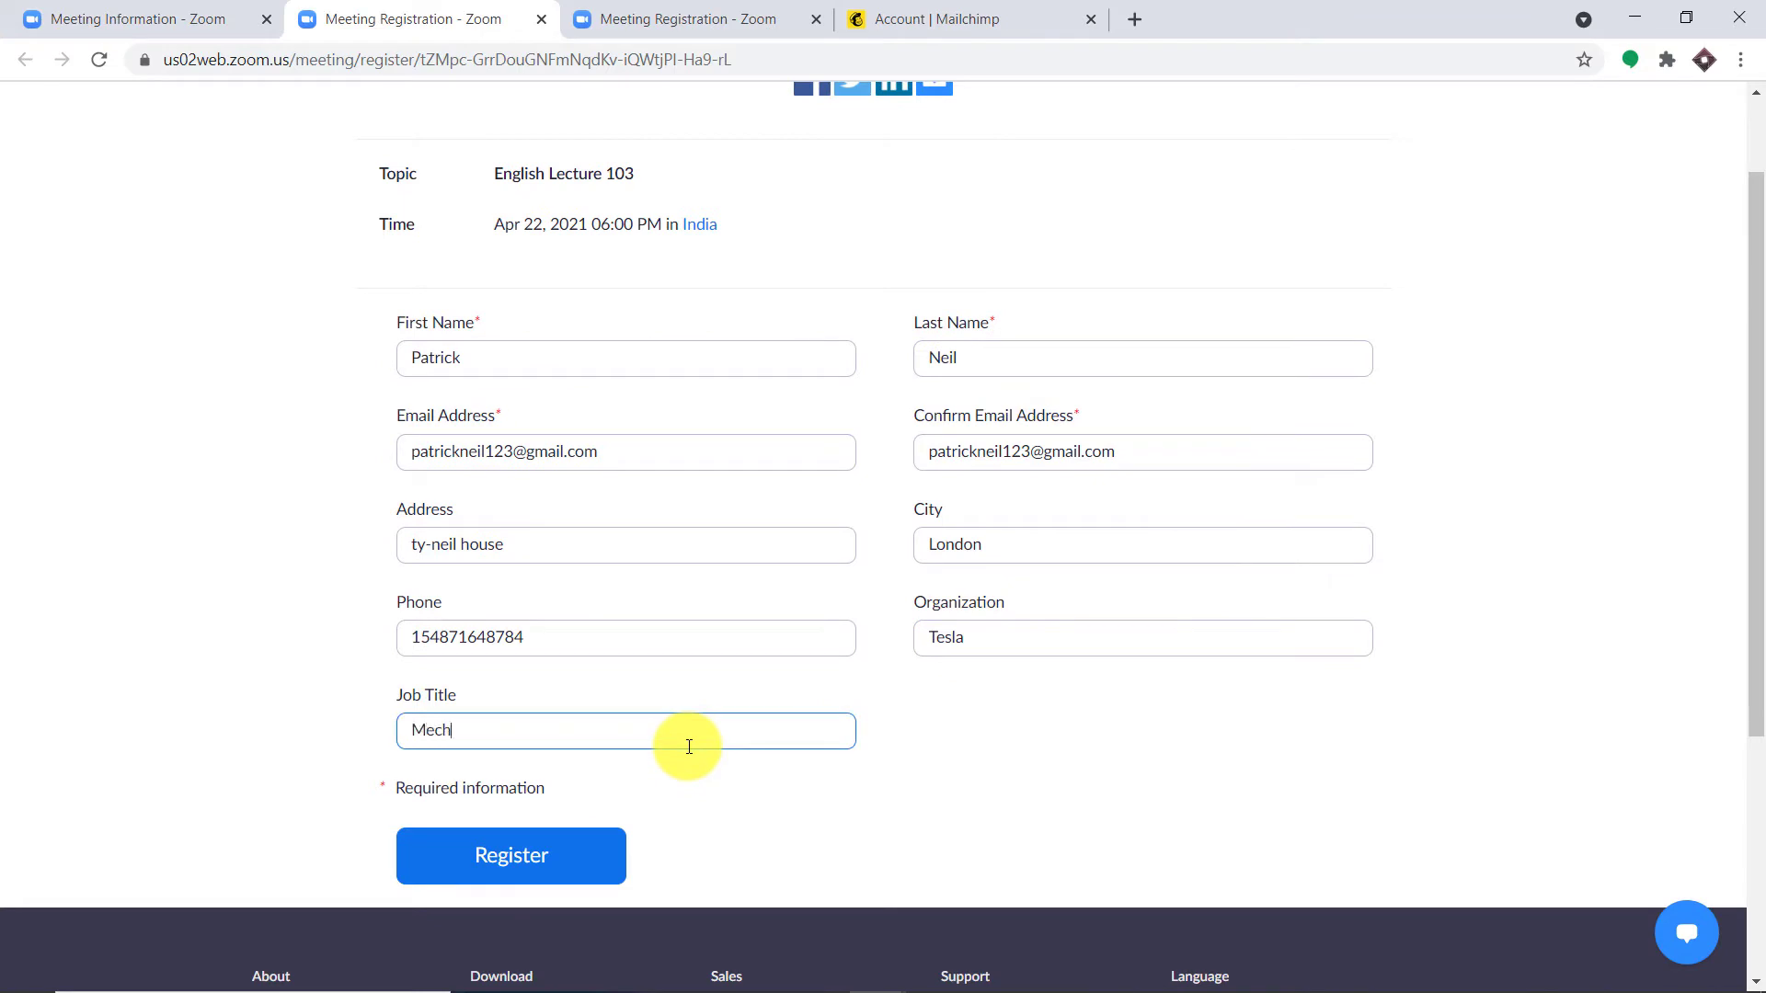
{"action": "type", "text": "anic"}
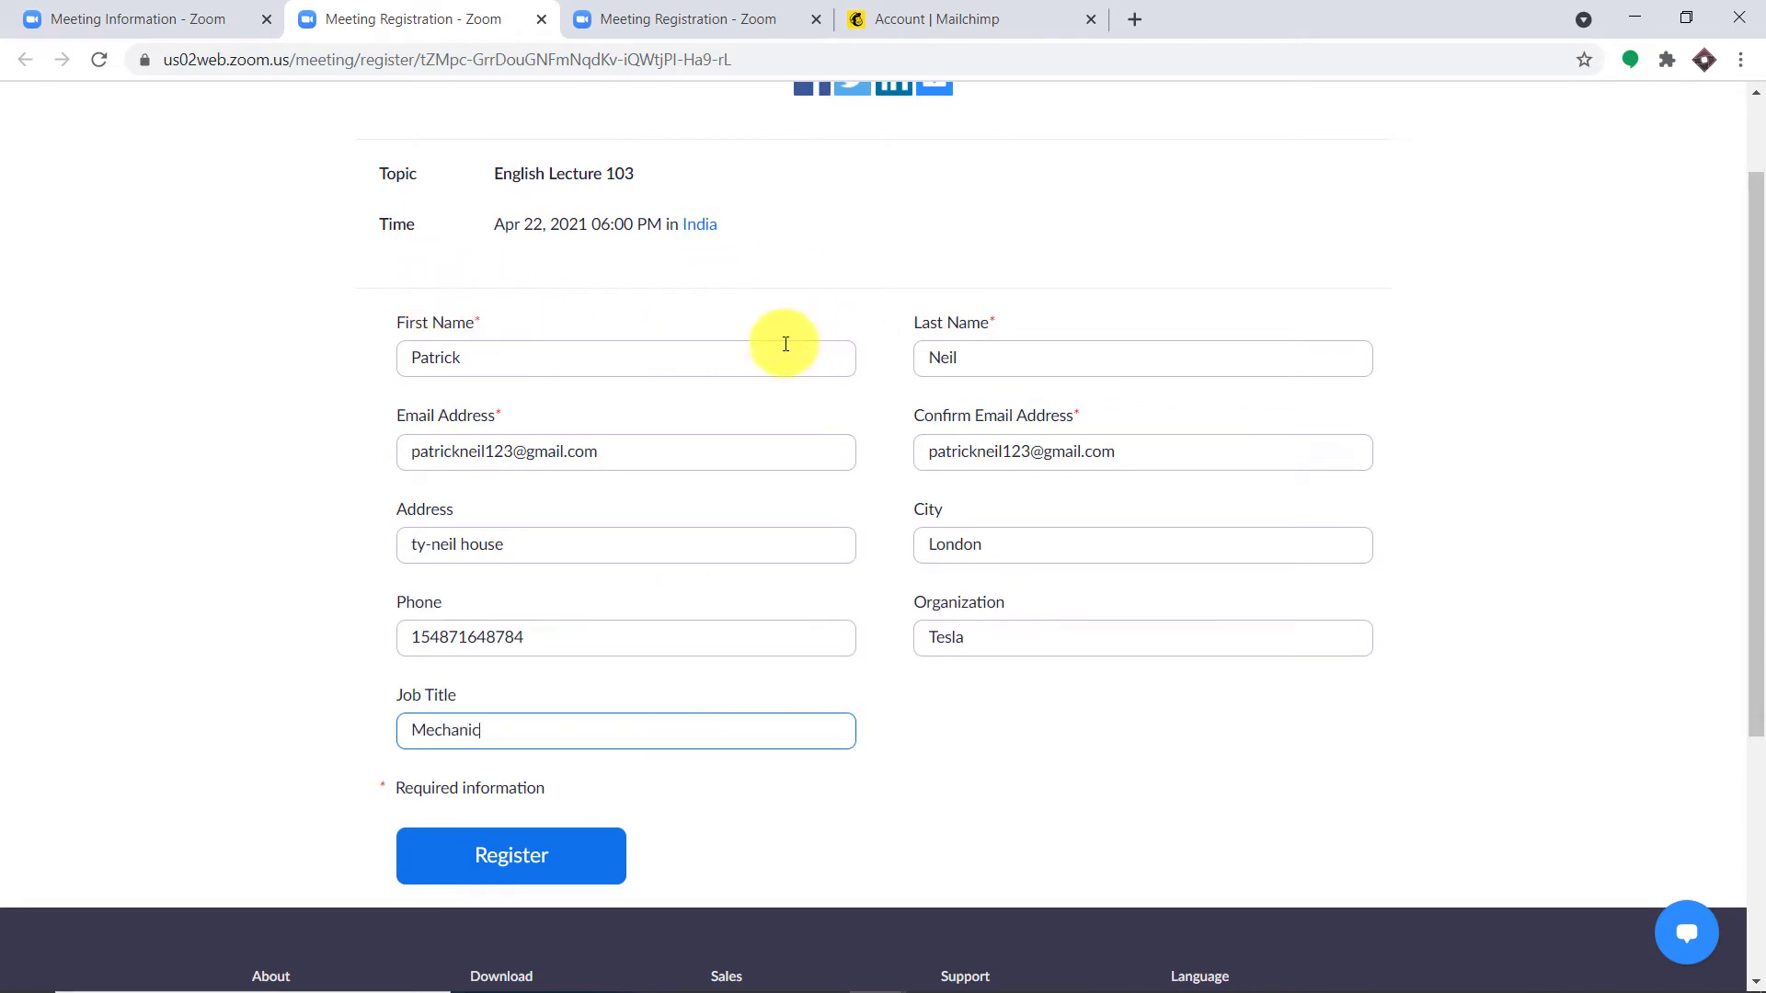
{"action": "scroll", "coordinate": [697, 542], "scroll_direction": "up", "scroll_amount": 2}
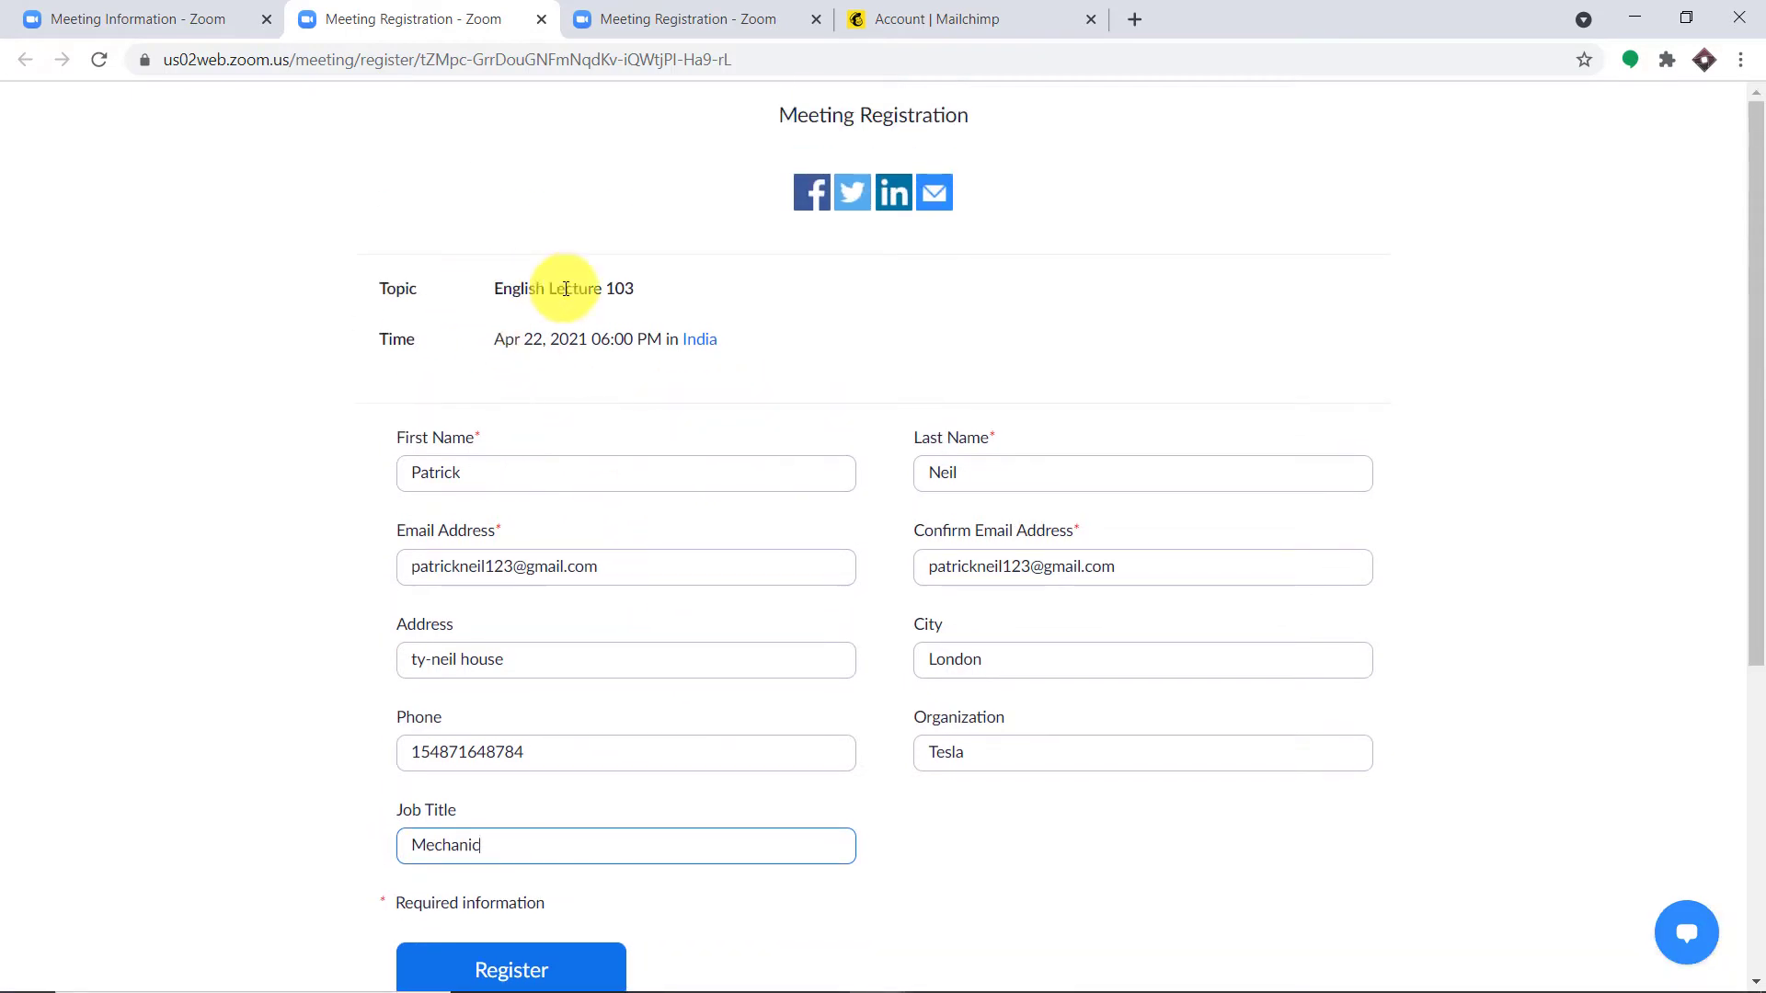
{"action": "scroll", "coordinate": [727, 301], "scroll_direction": "down", "scroll_amount": 2}
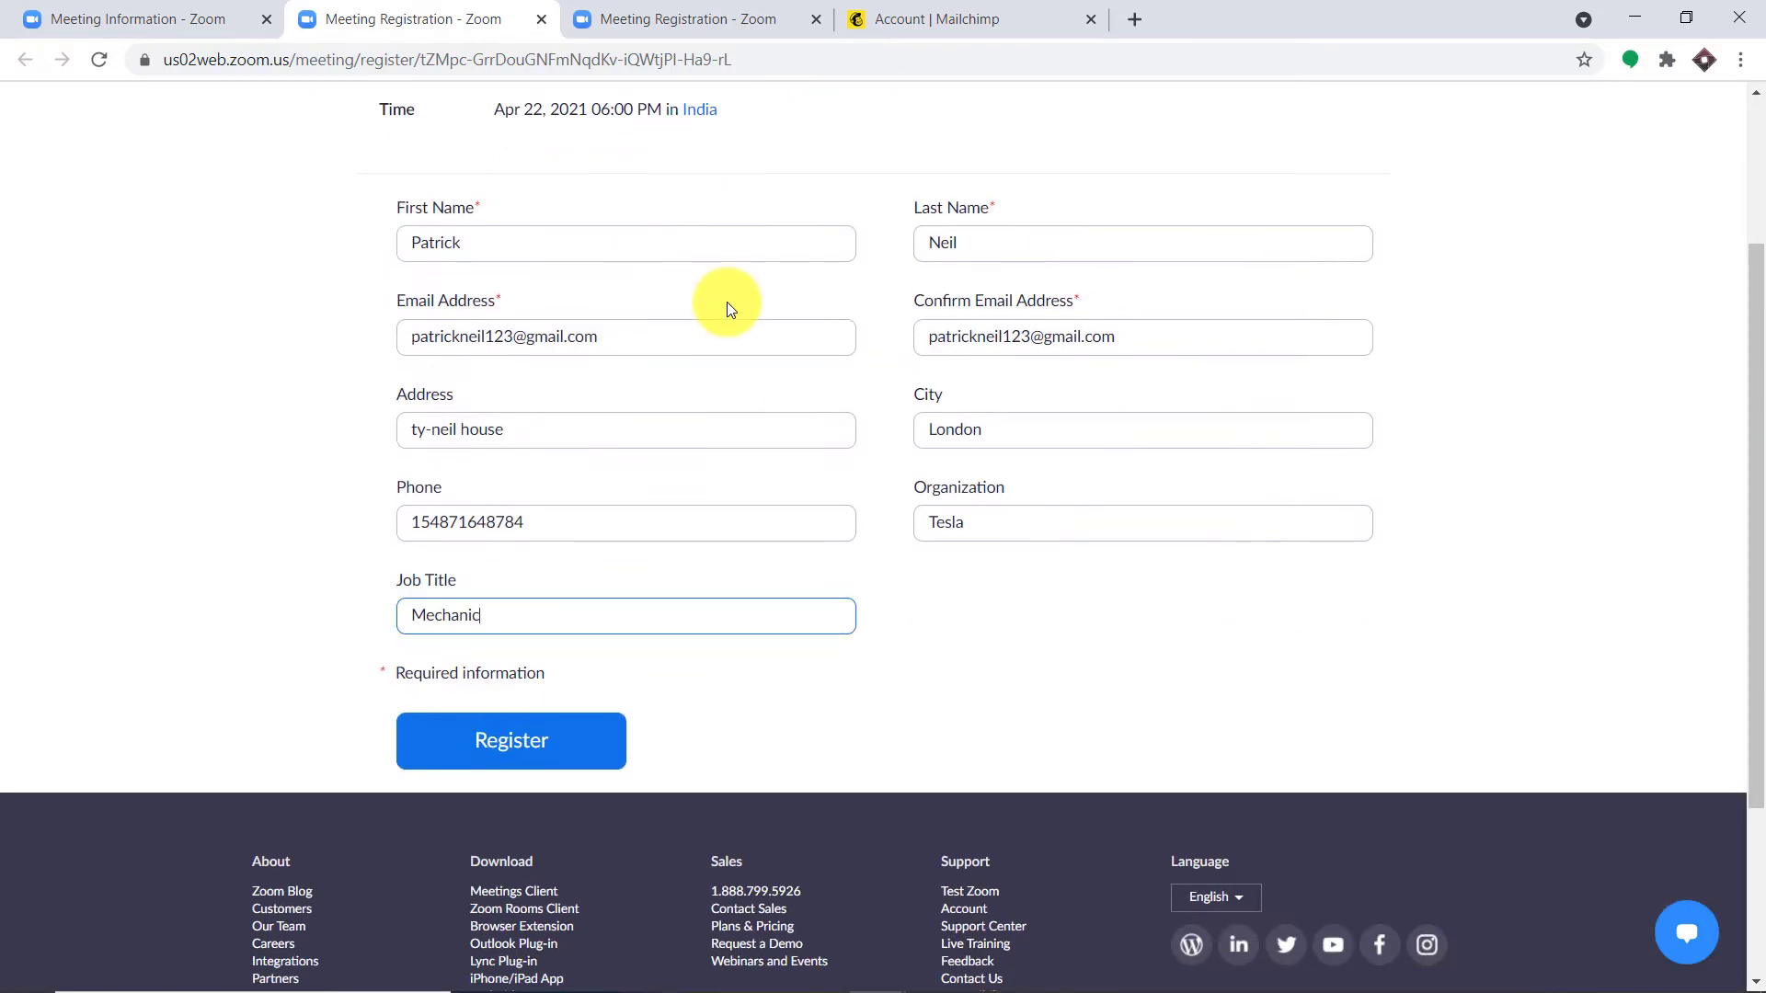
{"action": "left_click", "coordinate": [550, 748]}
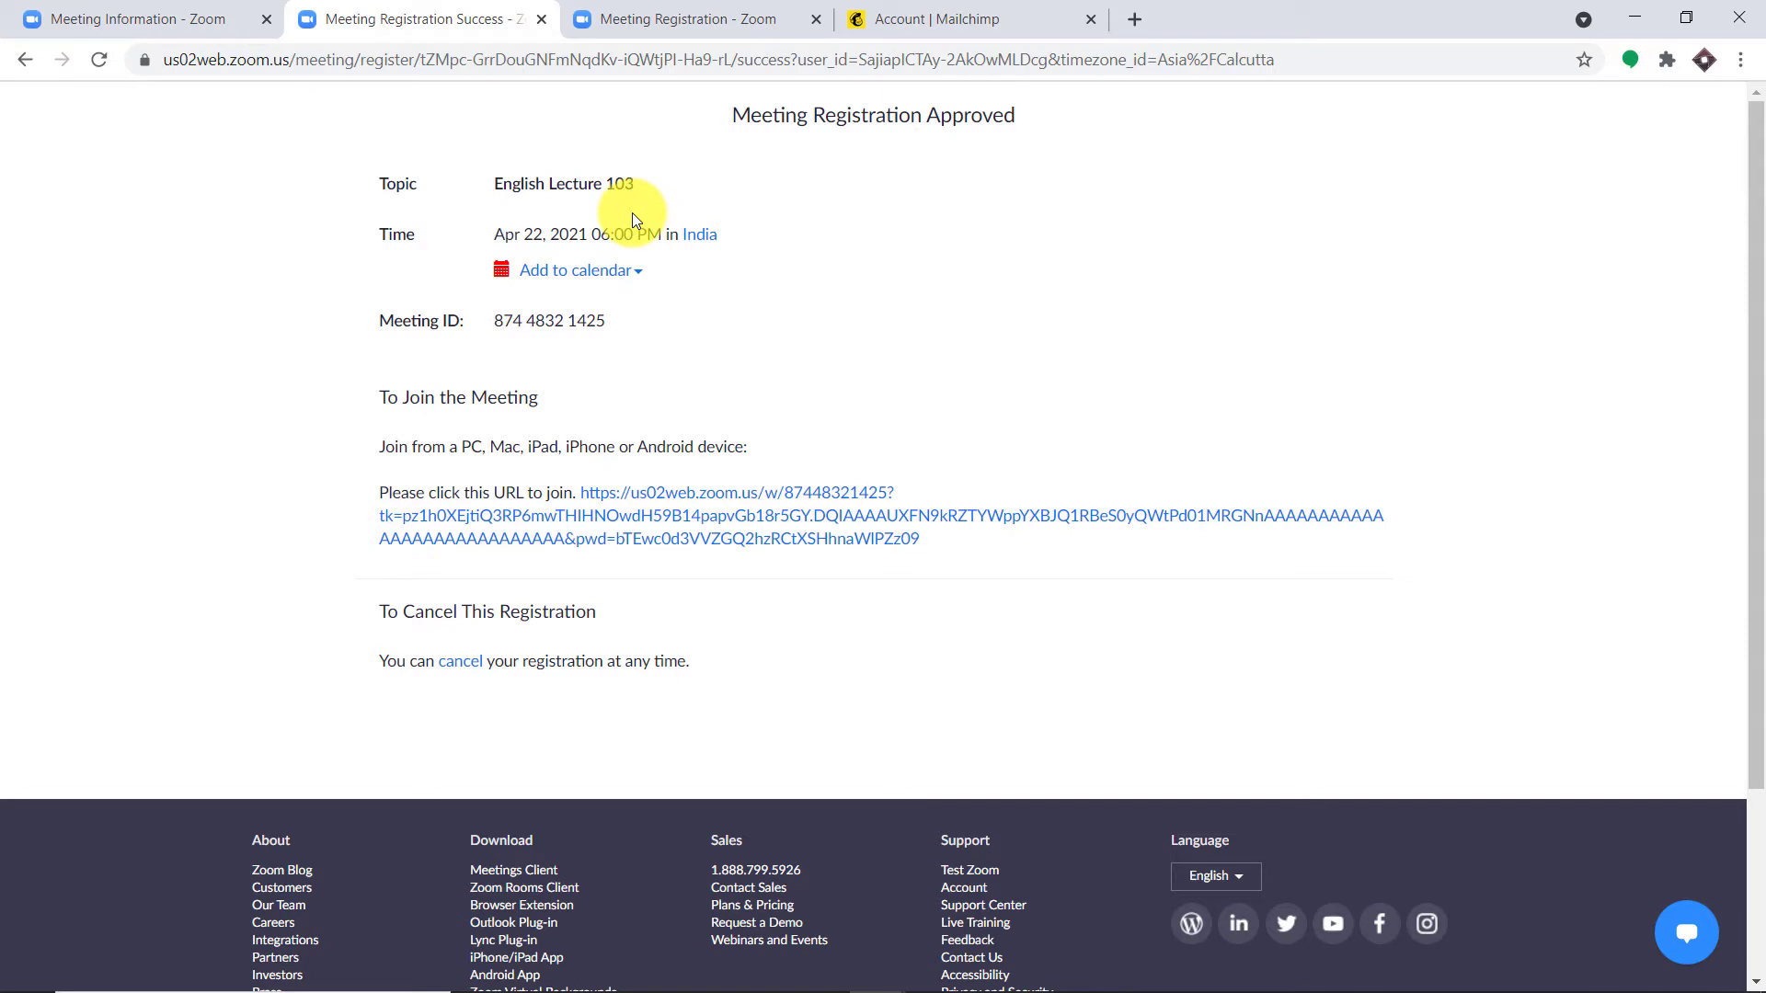
Step: Check the new registrant in the Pabbly audience's All contacts list in Mailchimp, then close that tab
{"action": "left_click", "coordinate": [975, 11]}
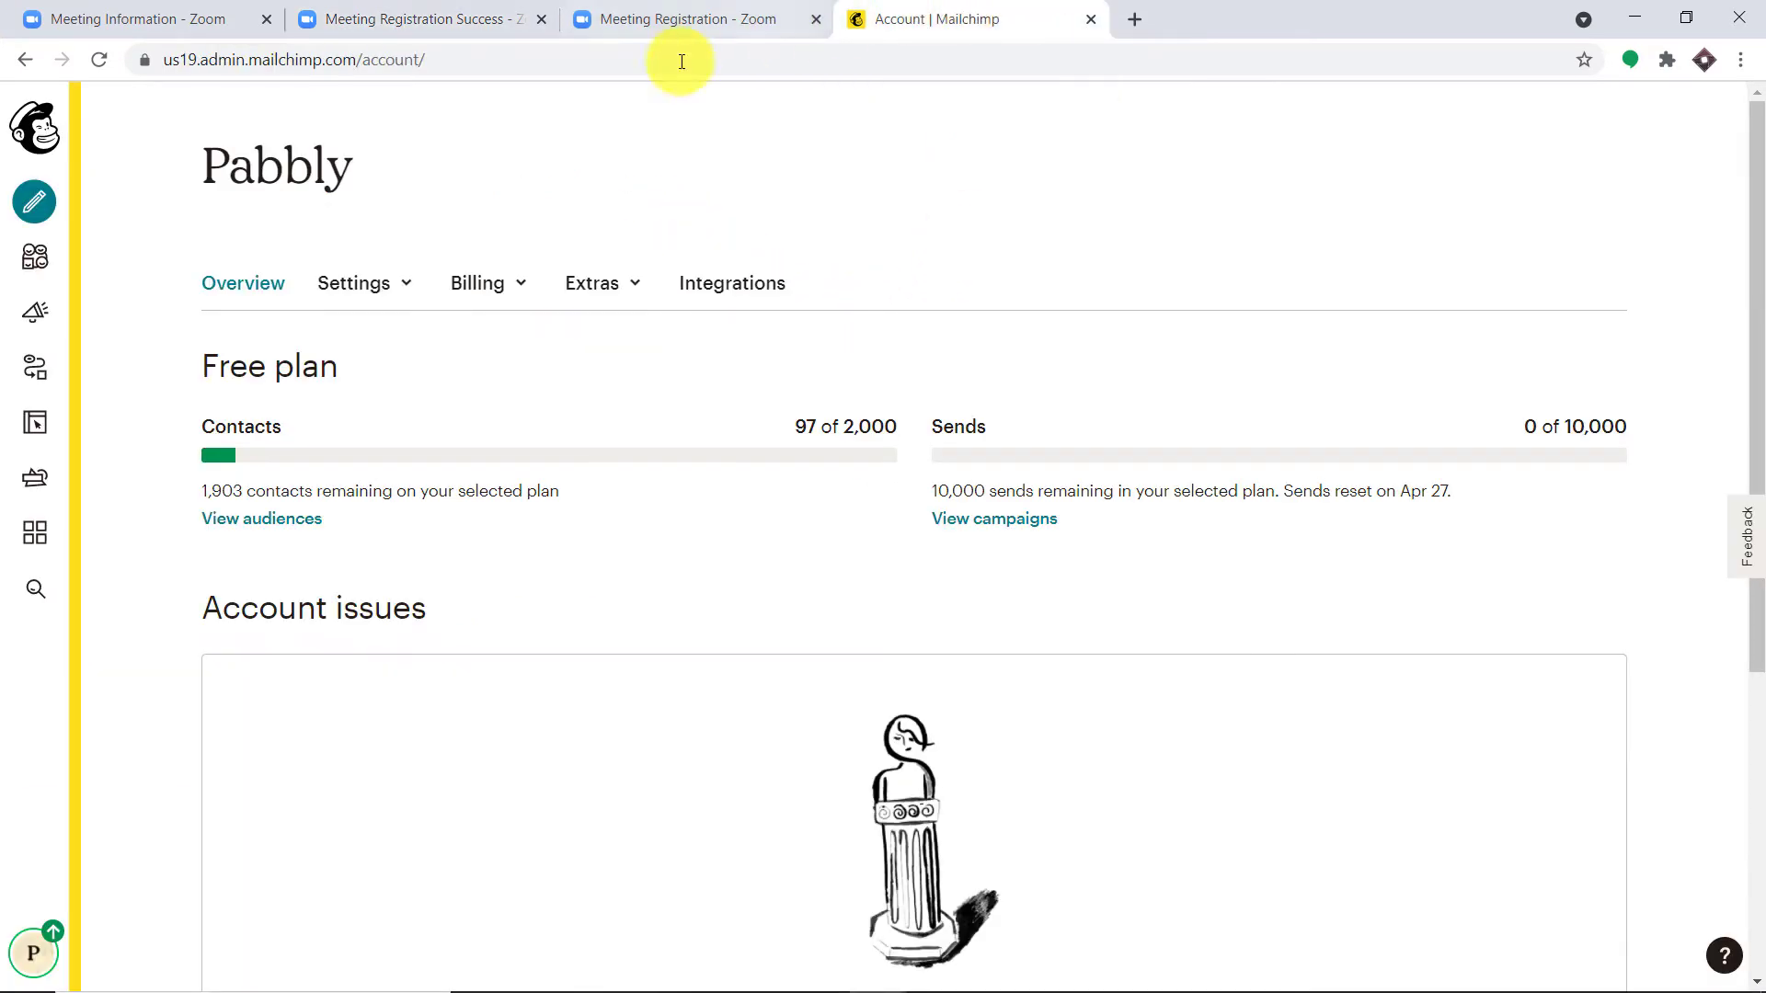
{"action": "left_click", "coordinate": [35, 257]}
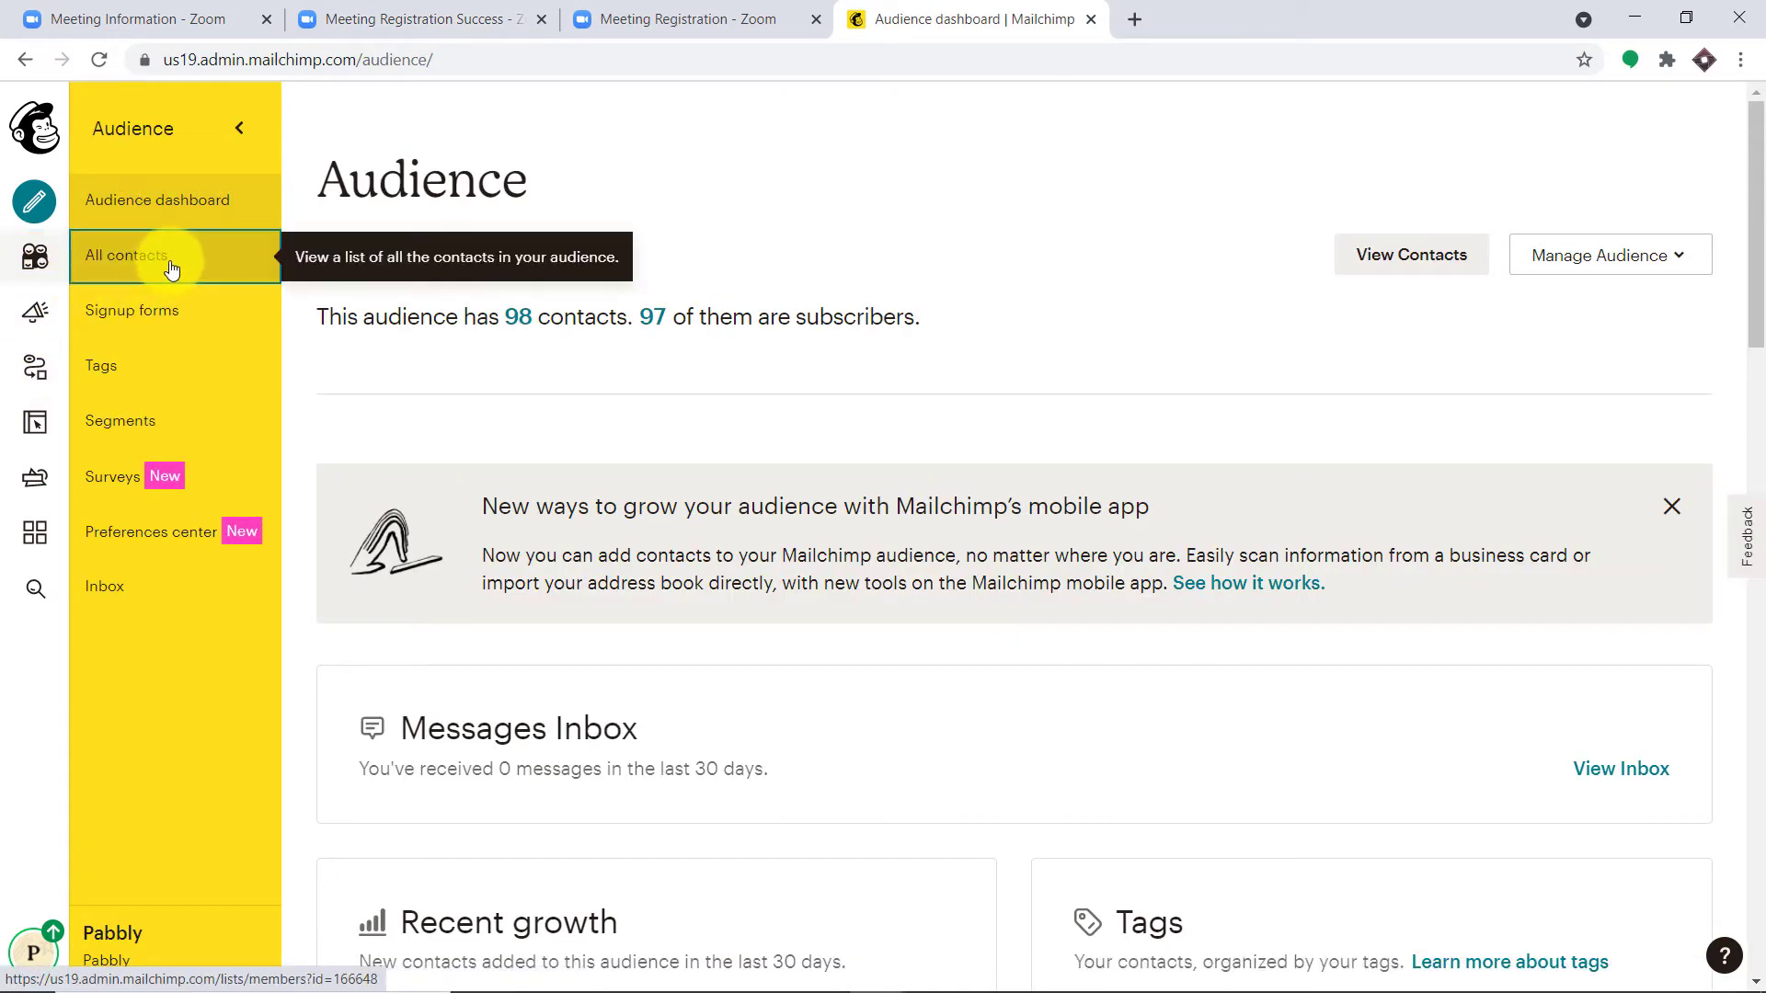
{"action": "left_click", "coordinate": [171, 268]}
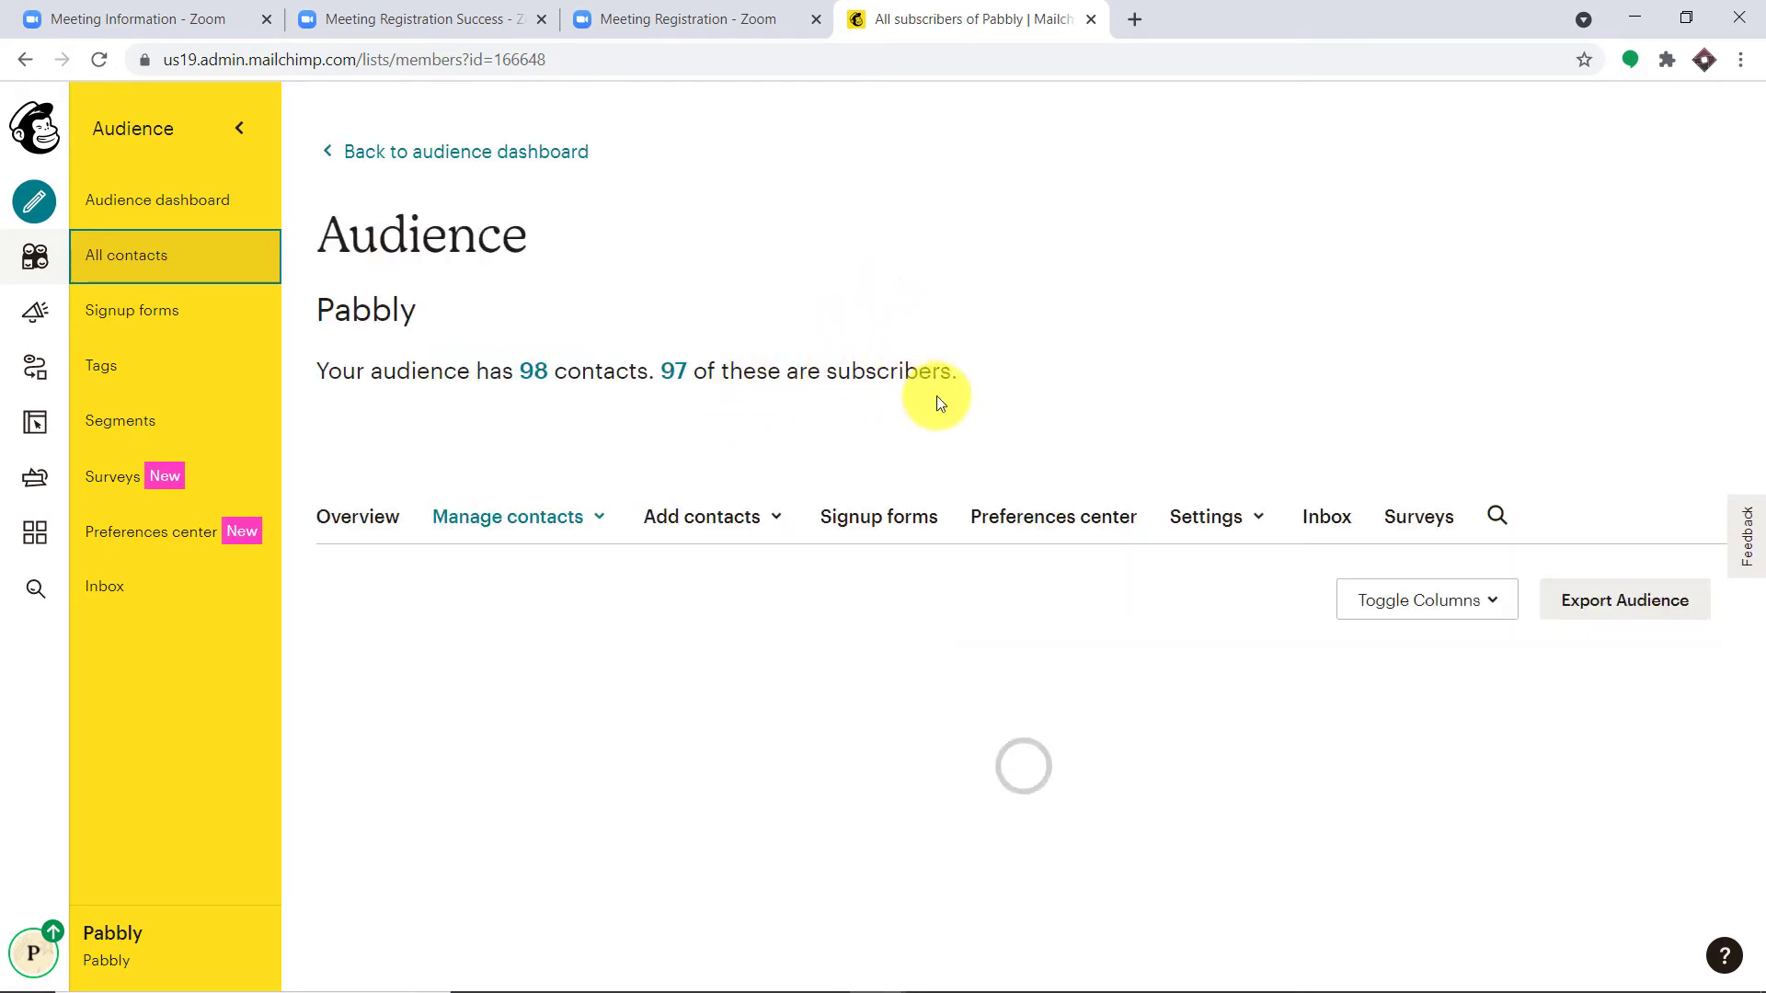
{"action": "scroll", "coordinate": [997, 408], "scroll_direction": "down", "scroll_amount": 3}
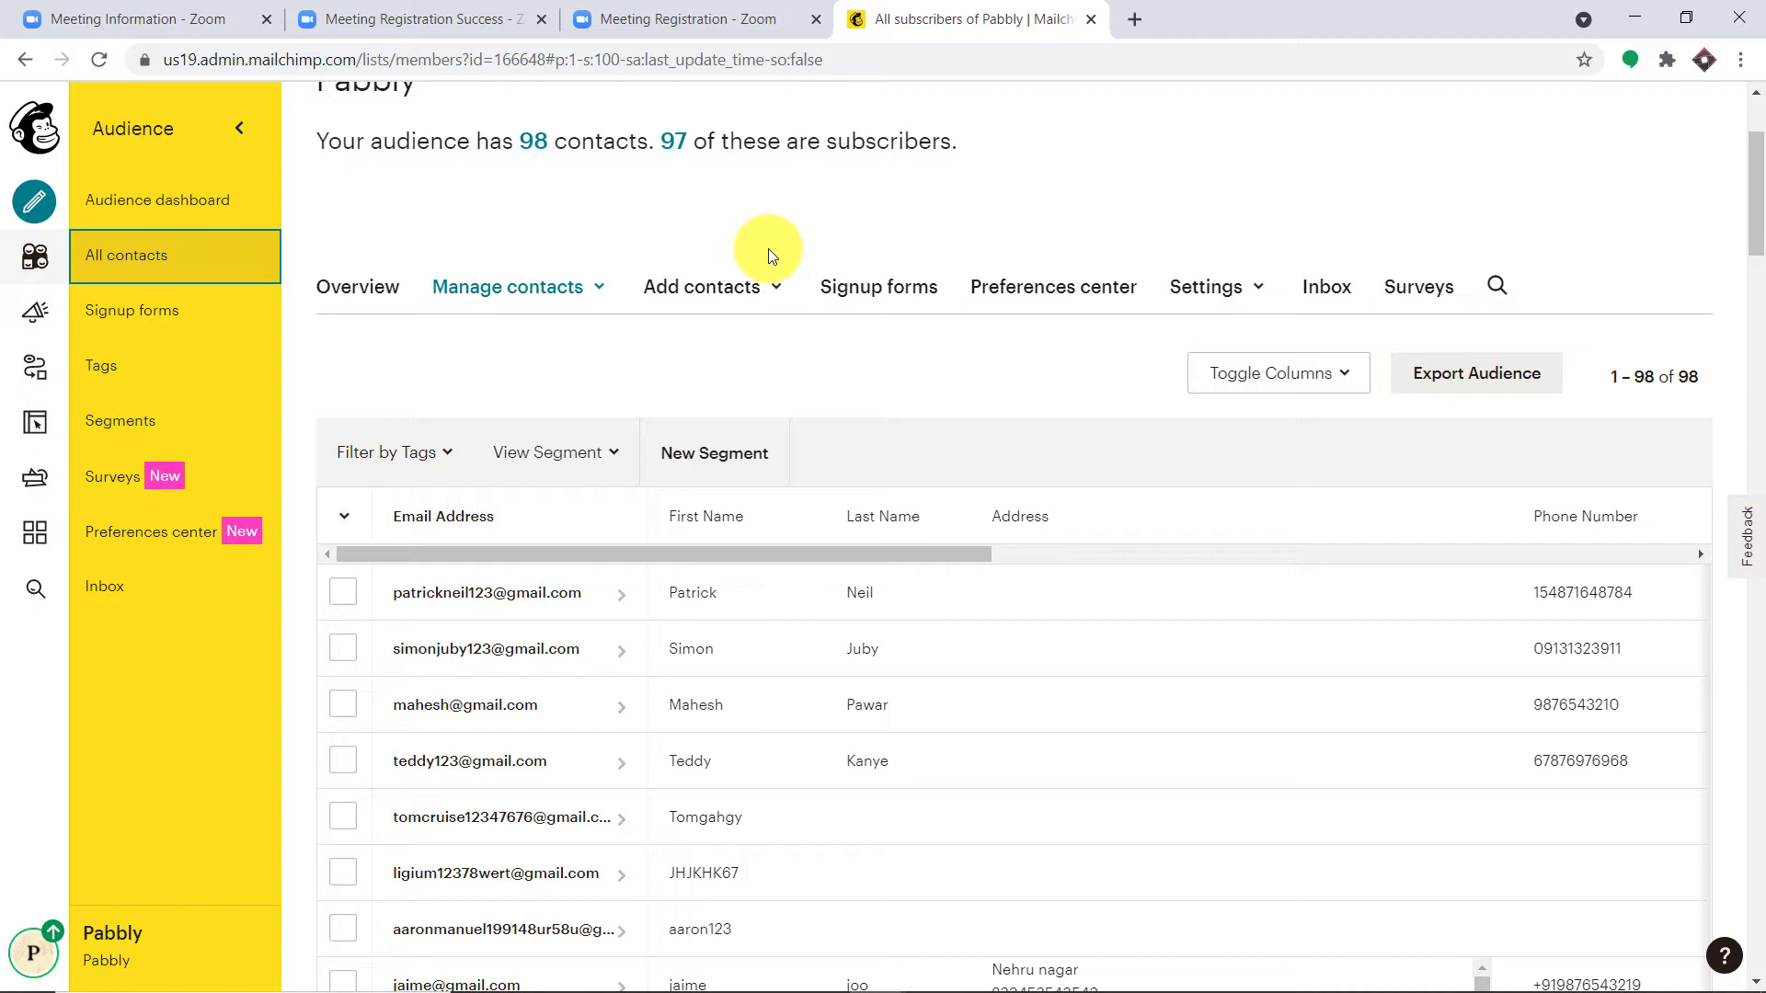
{"action": "left_click", "coordinate": [1091, 18]}
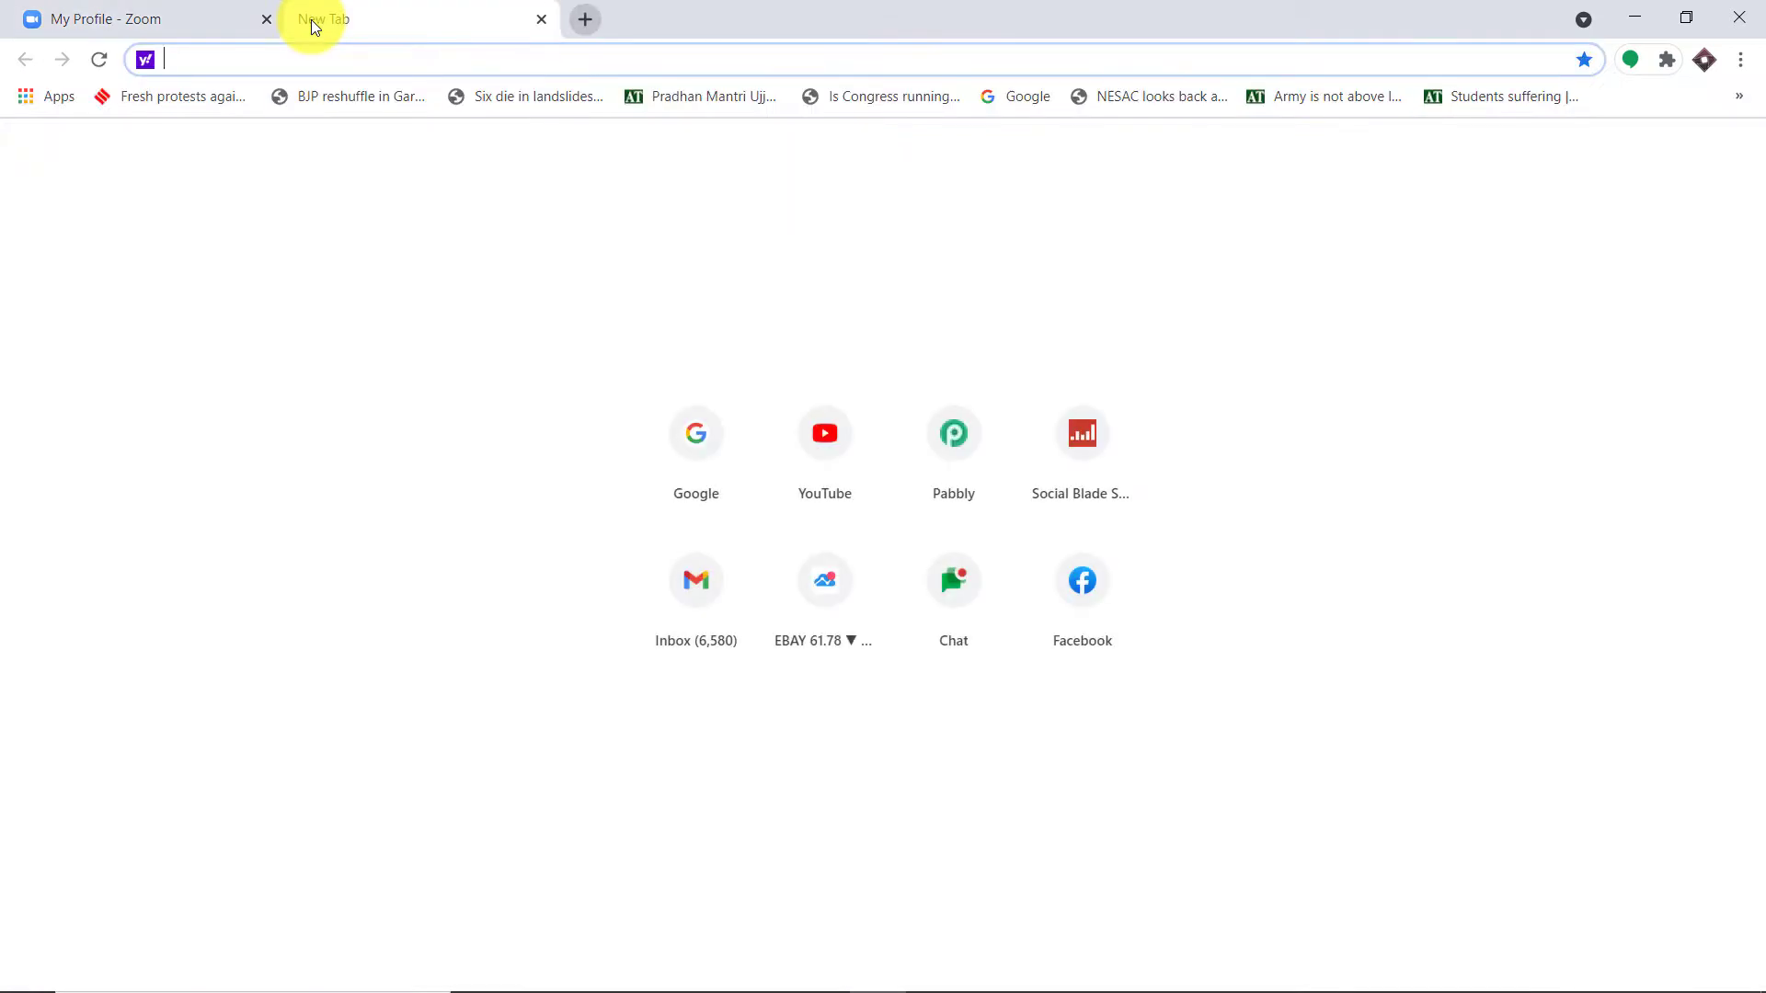
Step: Go to pabbly.com, sign in, and launch Pabbly Connect from the apps page
{"action": "type", "text": "p"}
{"action": "key", "text": "Return"}
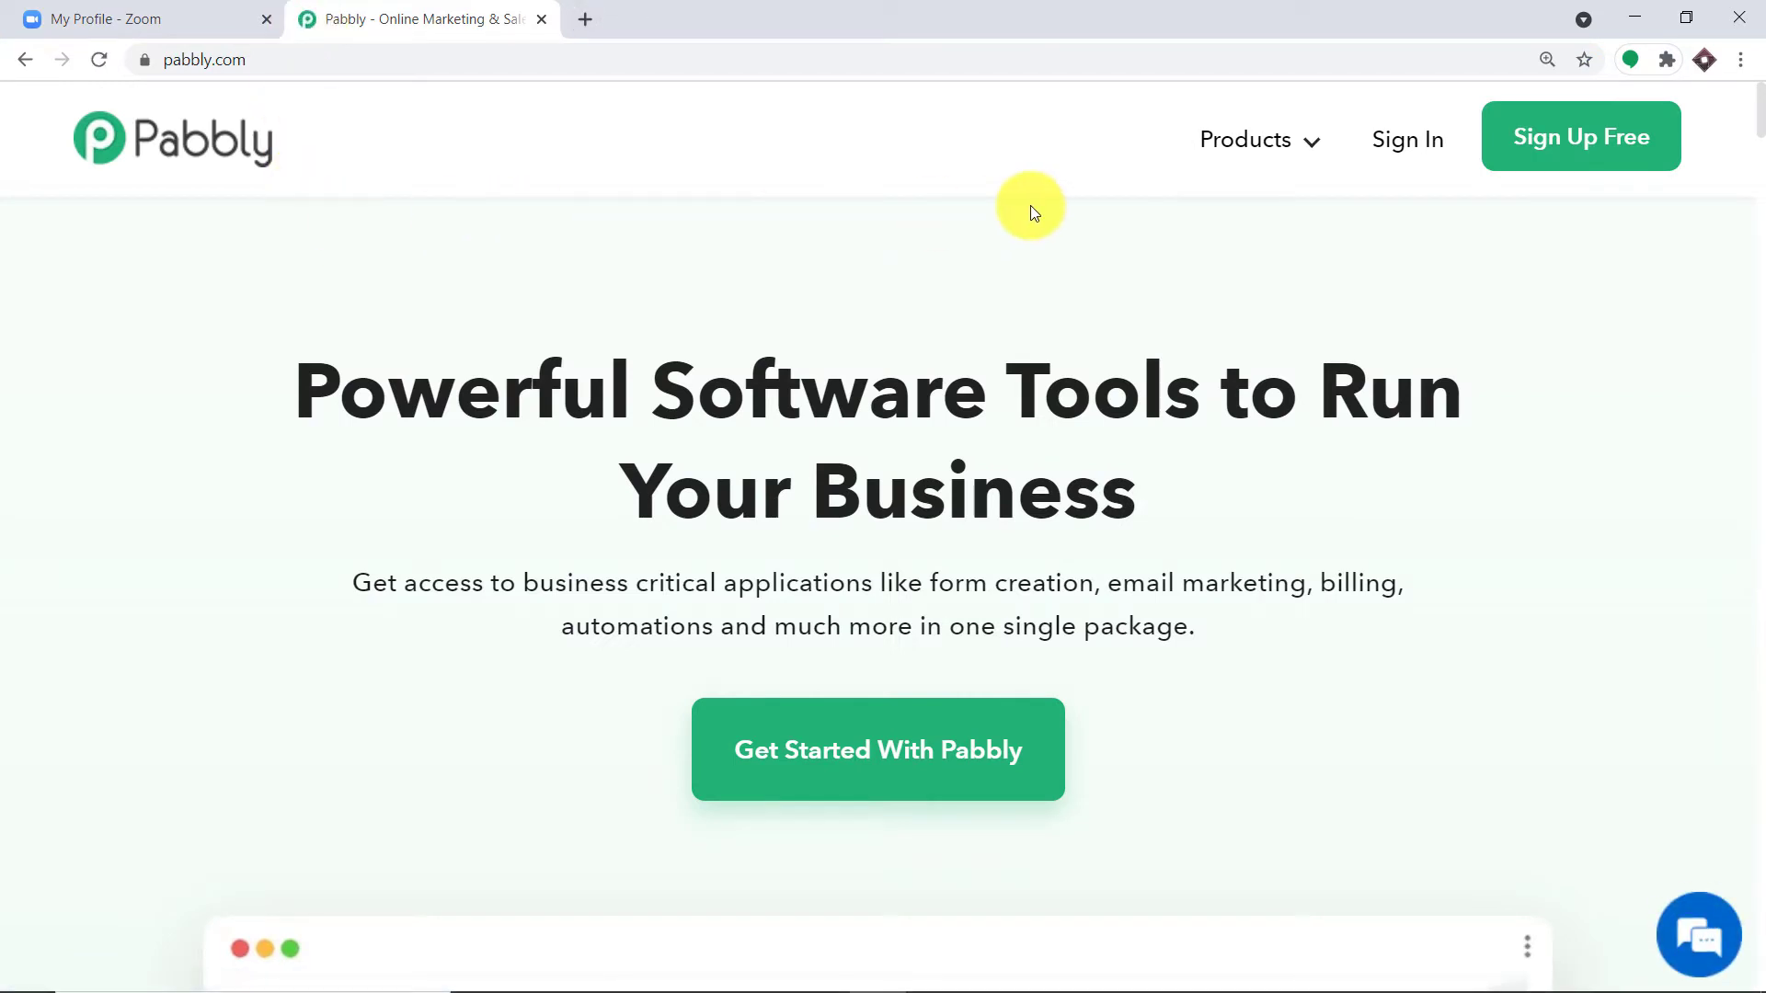
{"action": "left_click", "coordinate": [1431, 136]}
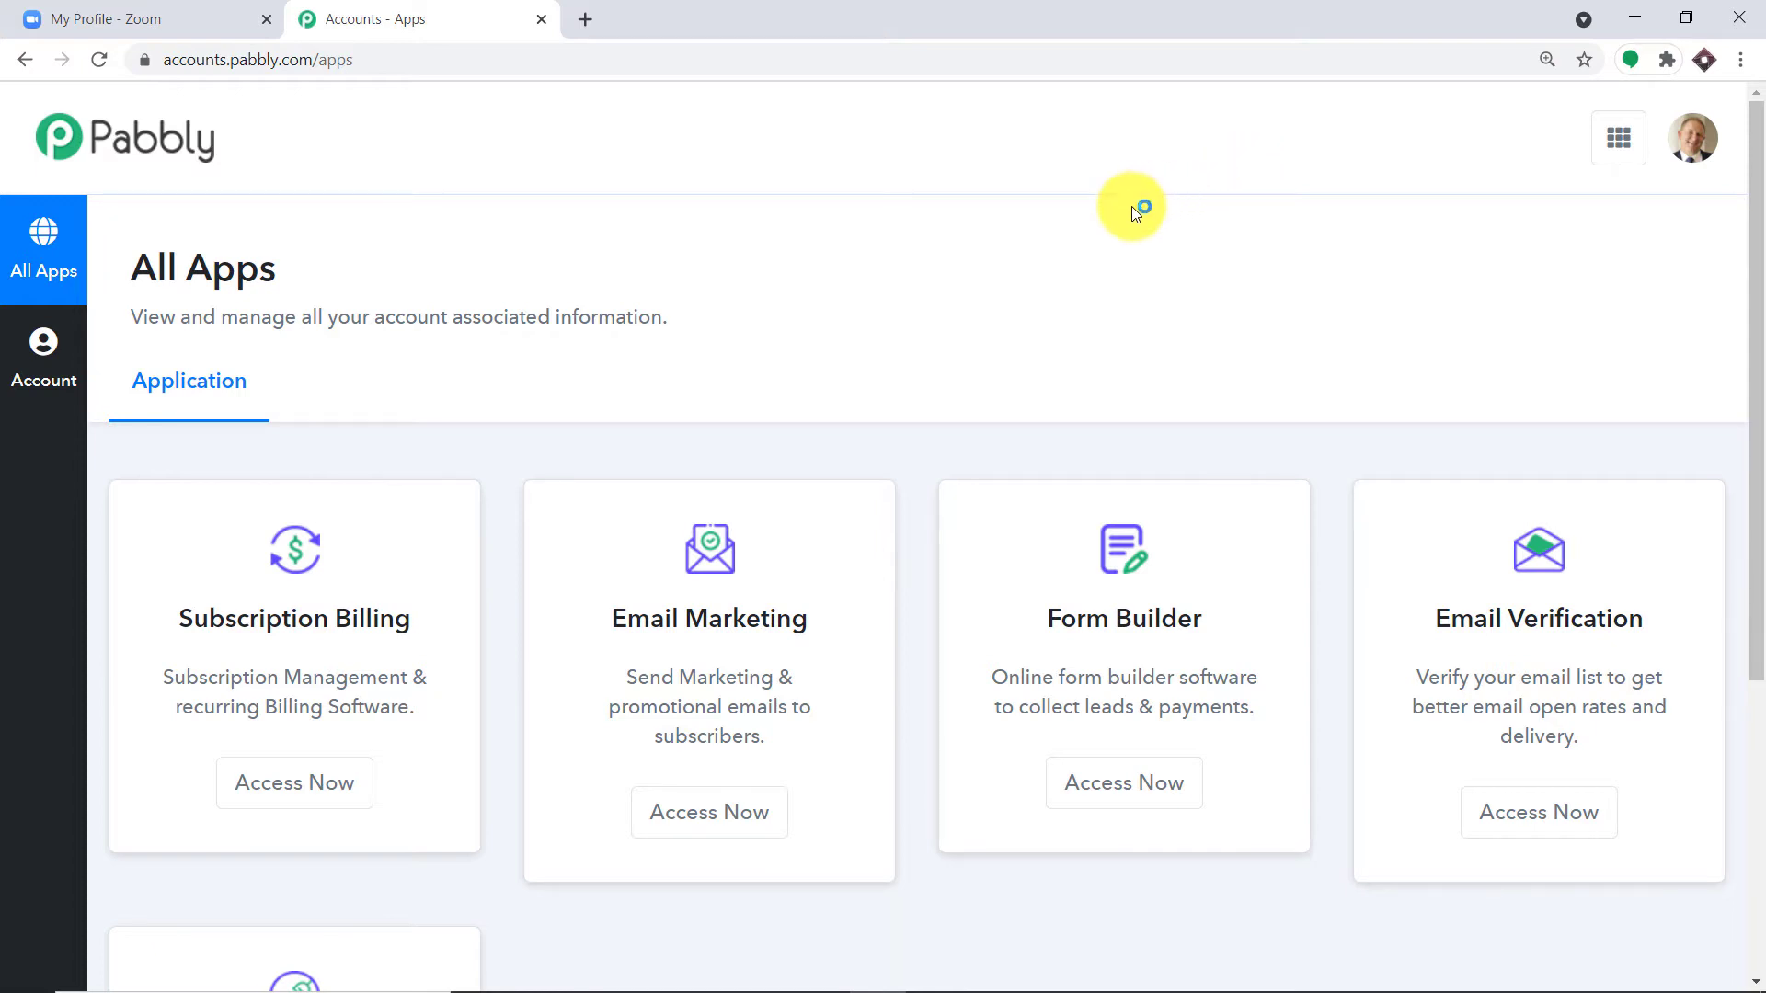
{"action": "scroll", "coordinate": [1132, 207], "scroll_direction": "down", "scroll_amount": 5}
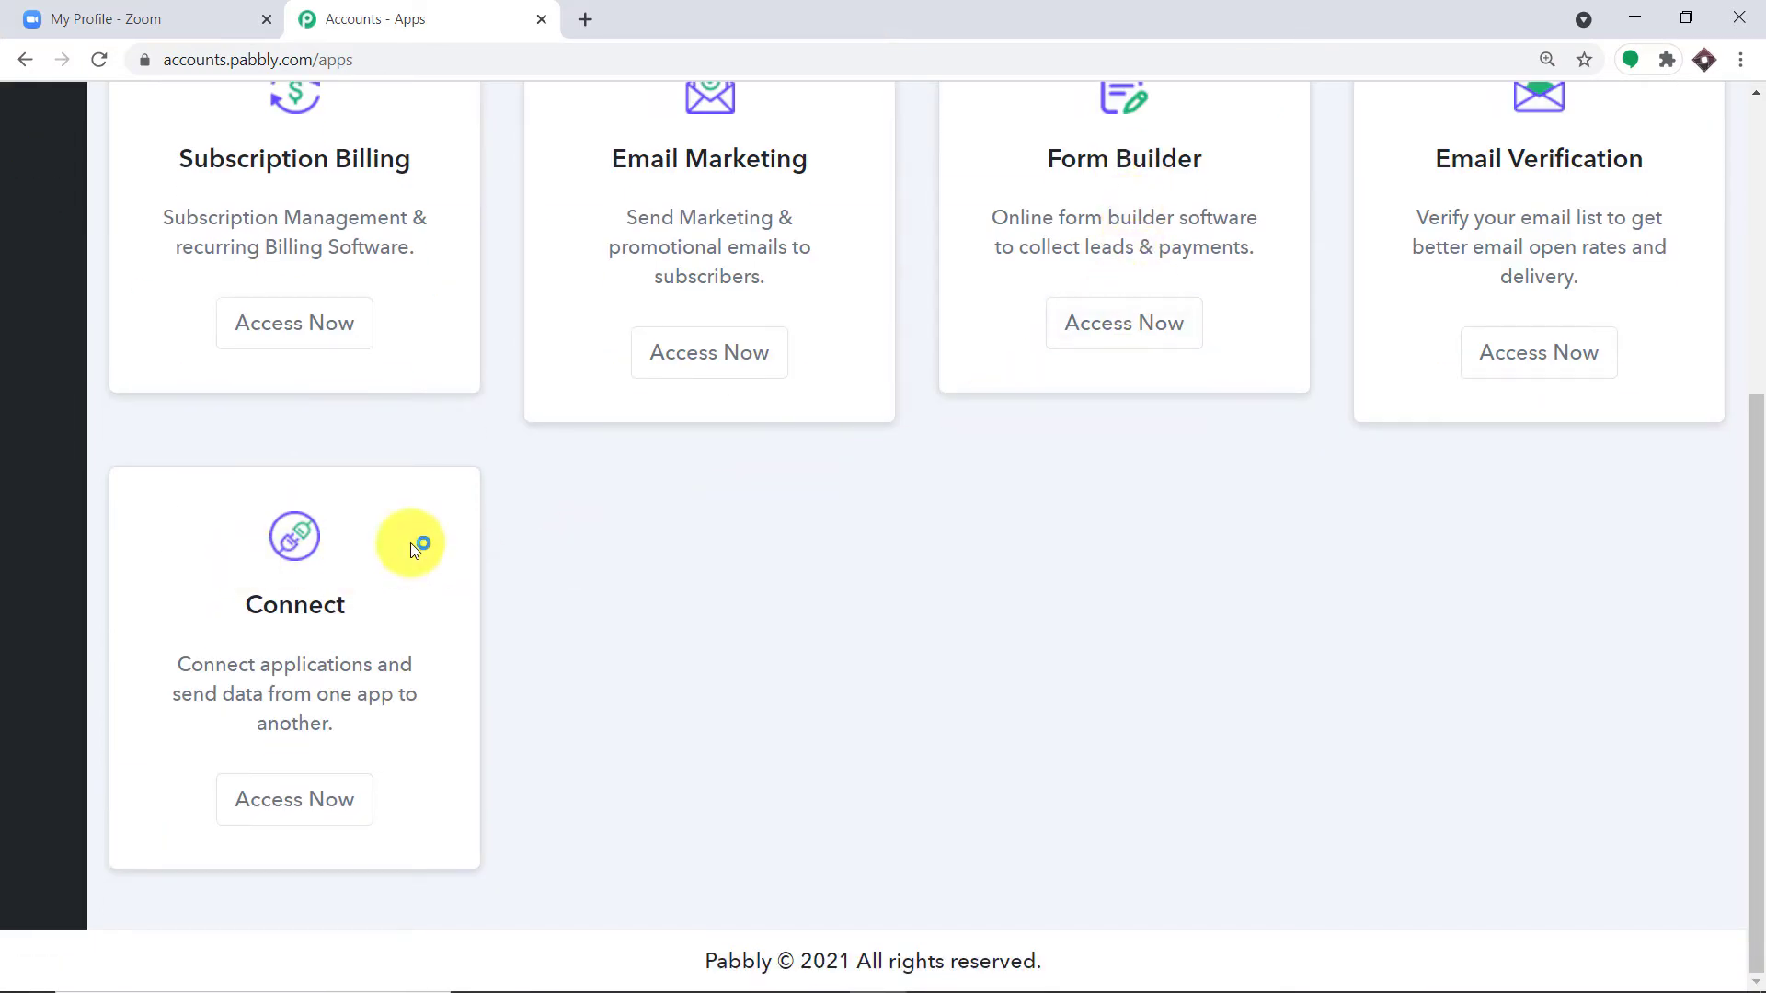
{"action": "left_click", "coordinate": [342, 799]}
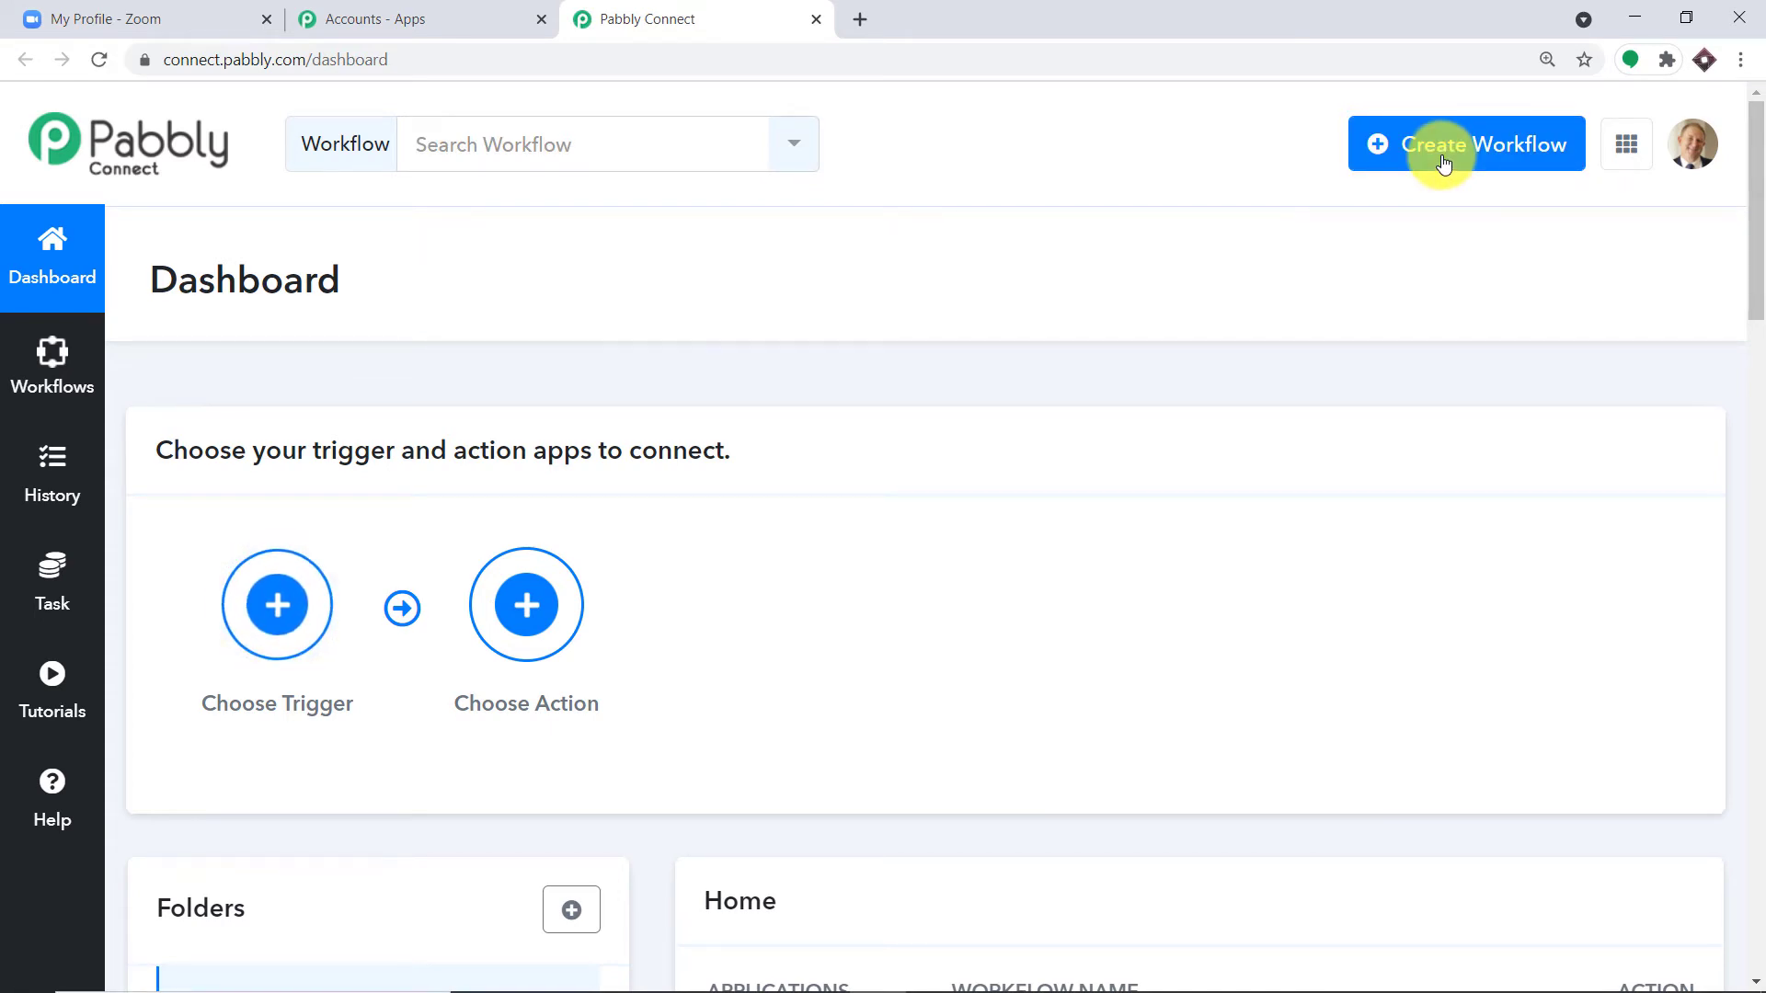
Step: Create a new workflow named 'Zoom Connections'
{"action": "left_click", "coordinate": [1442, 165]}
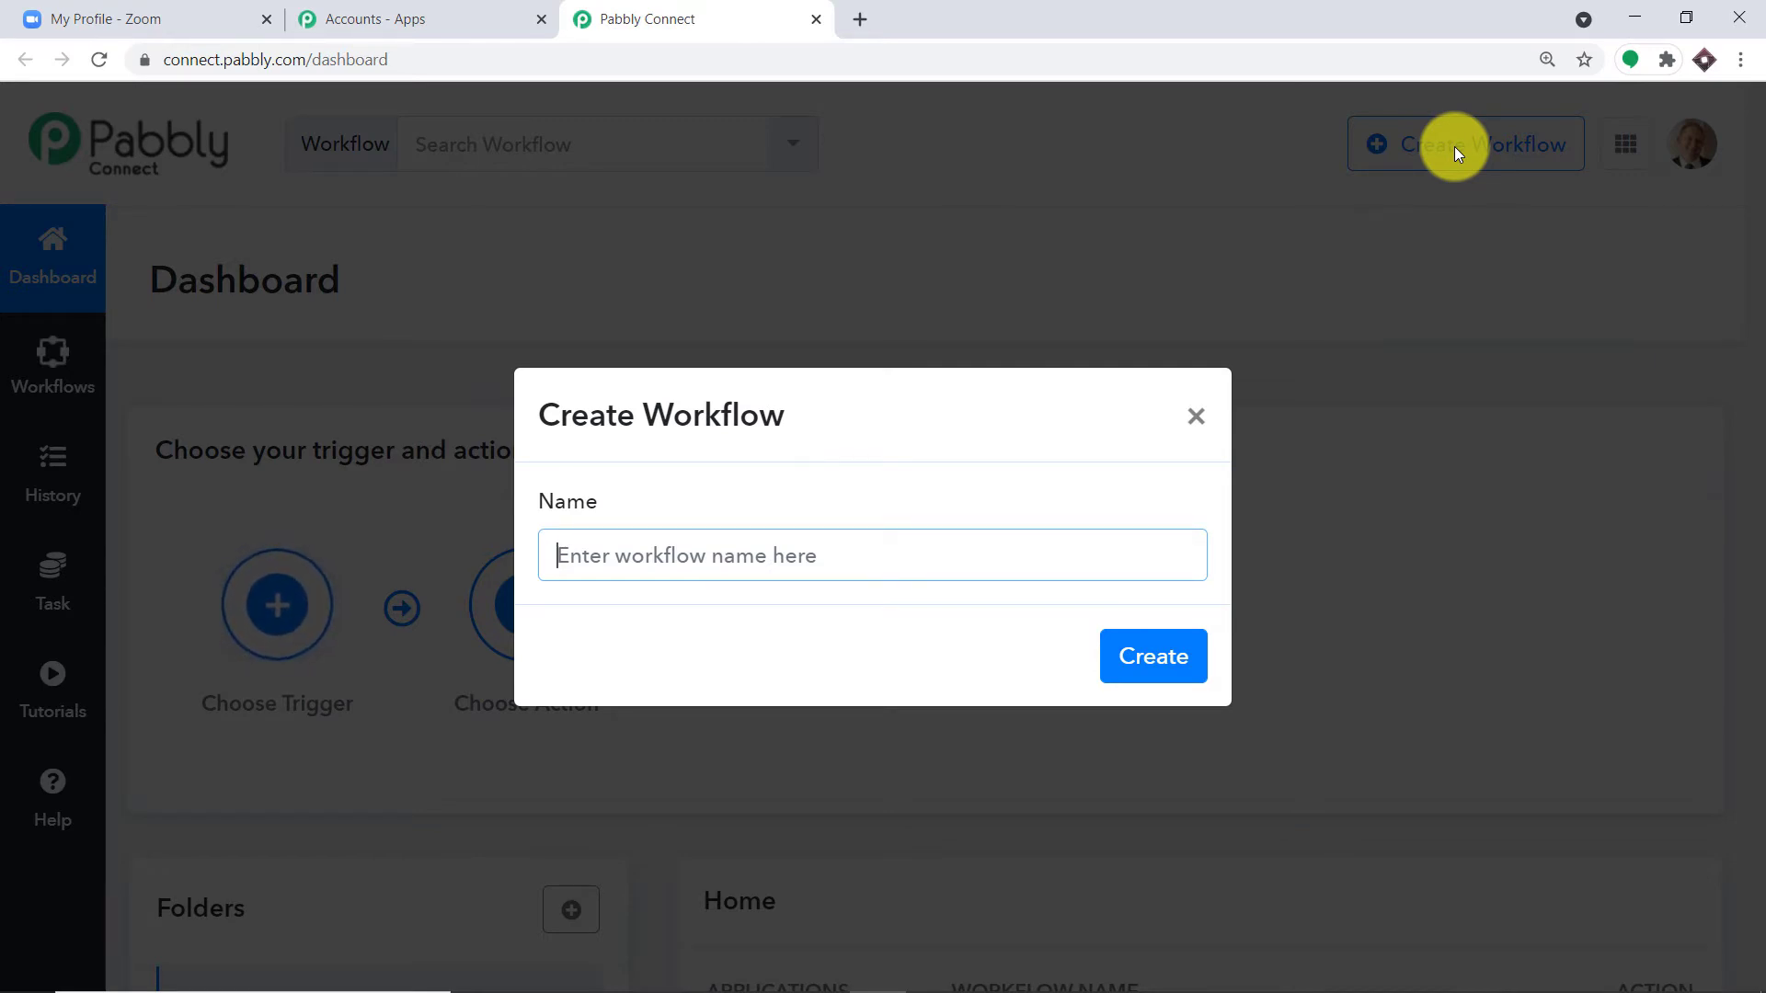
{"action": "type", "text": "Z"}
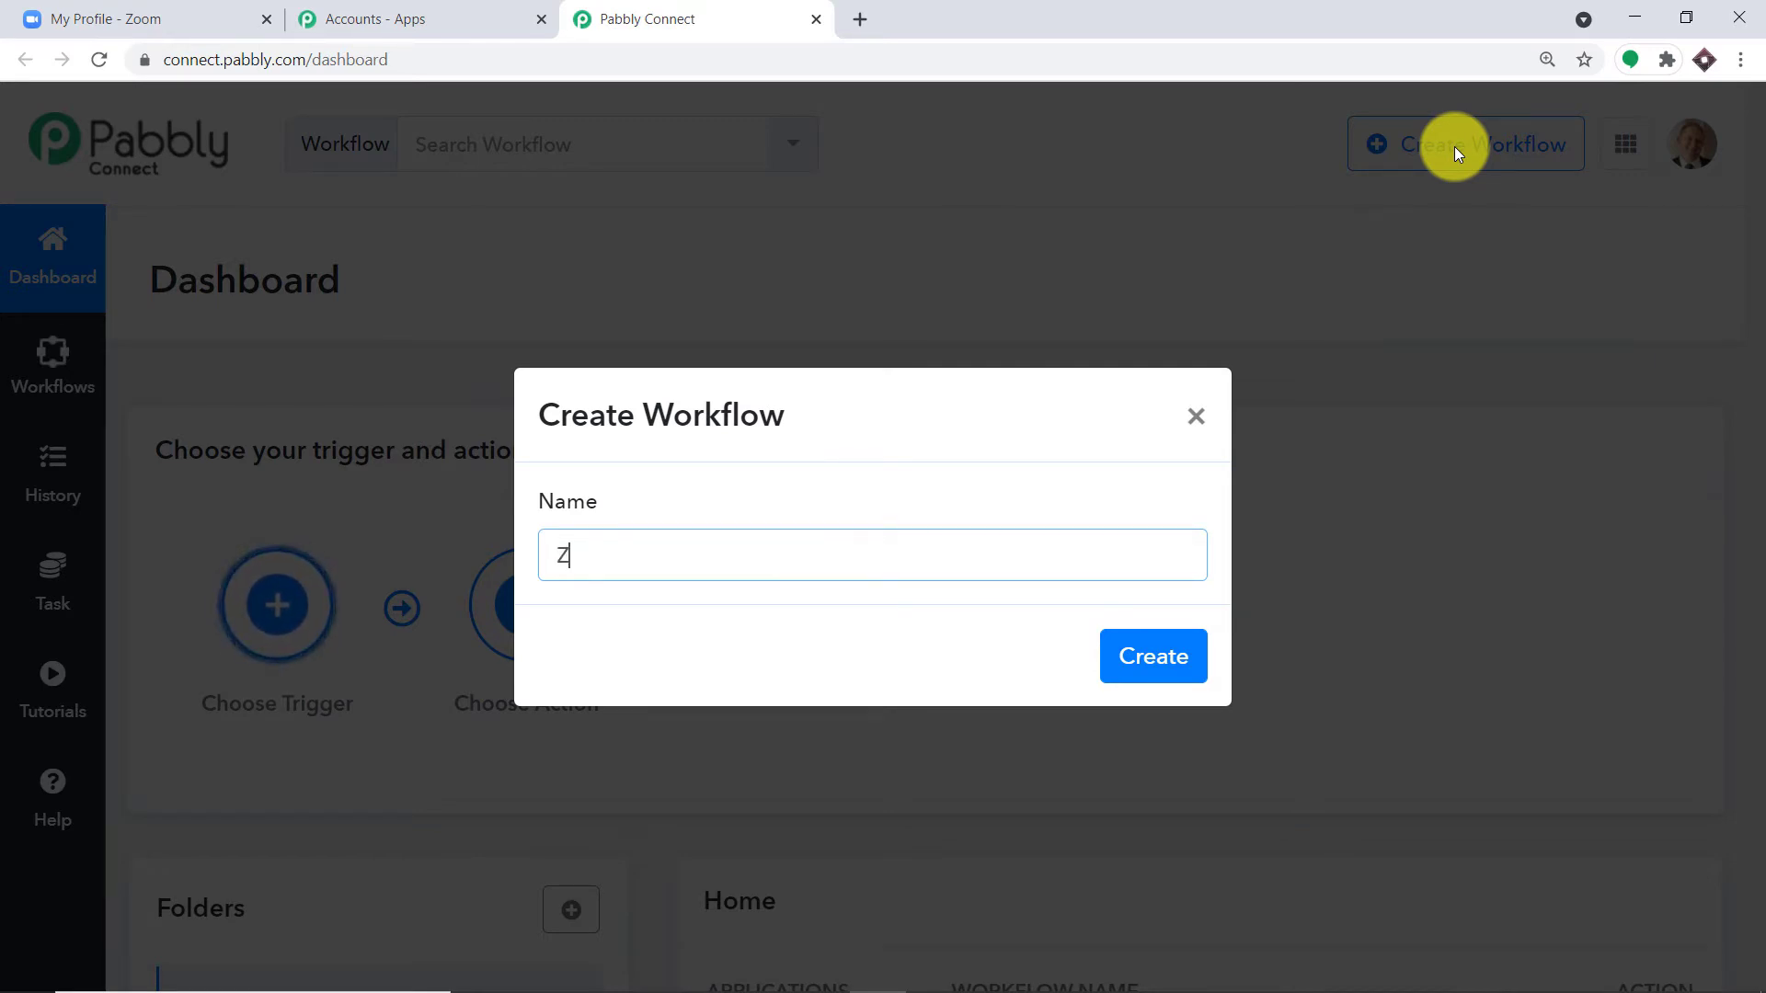
{"action": "type", "text": "oom Con"}
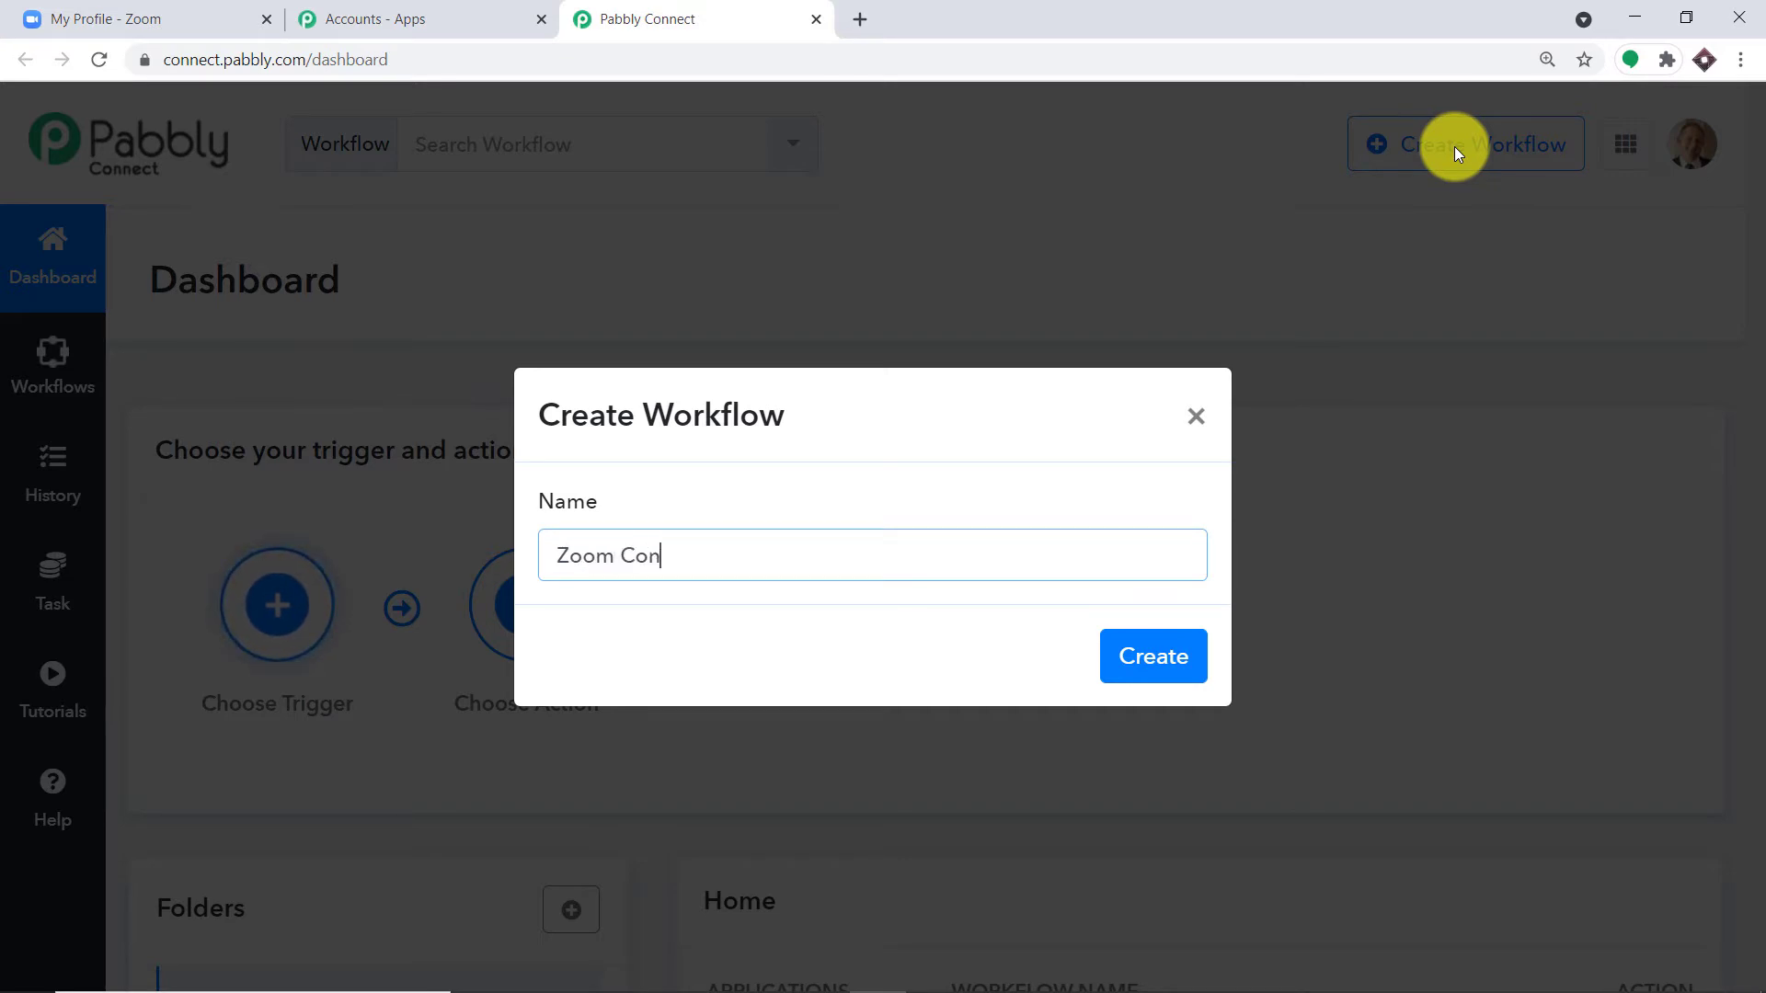
{"action": "type", "text": "nections"}
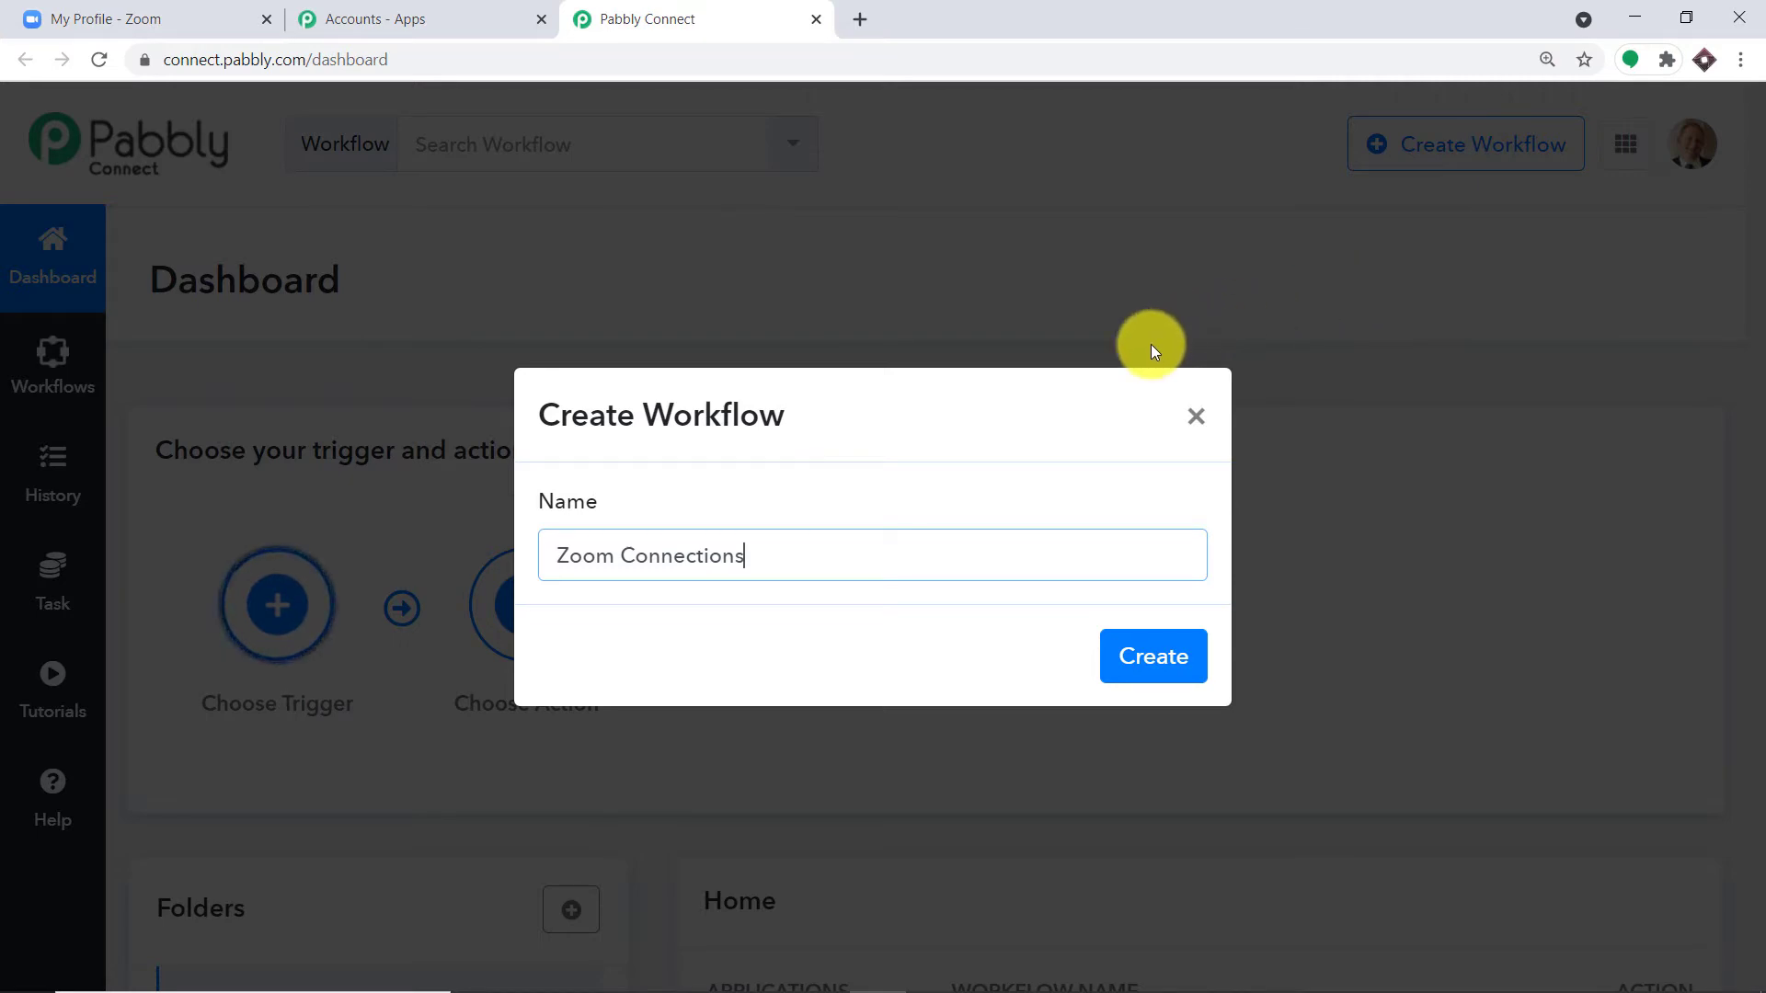
{"action": "left_click", "coordinate": [1139, 662]}
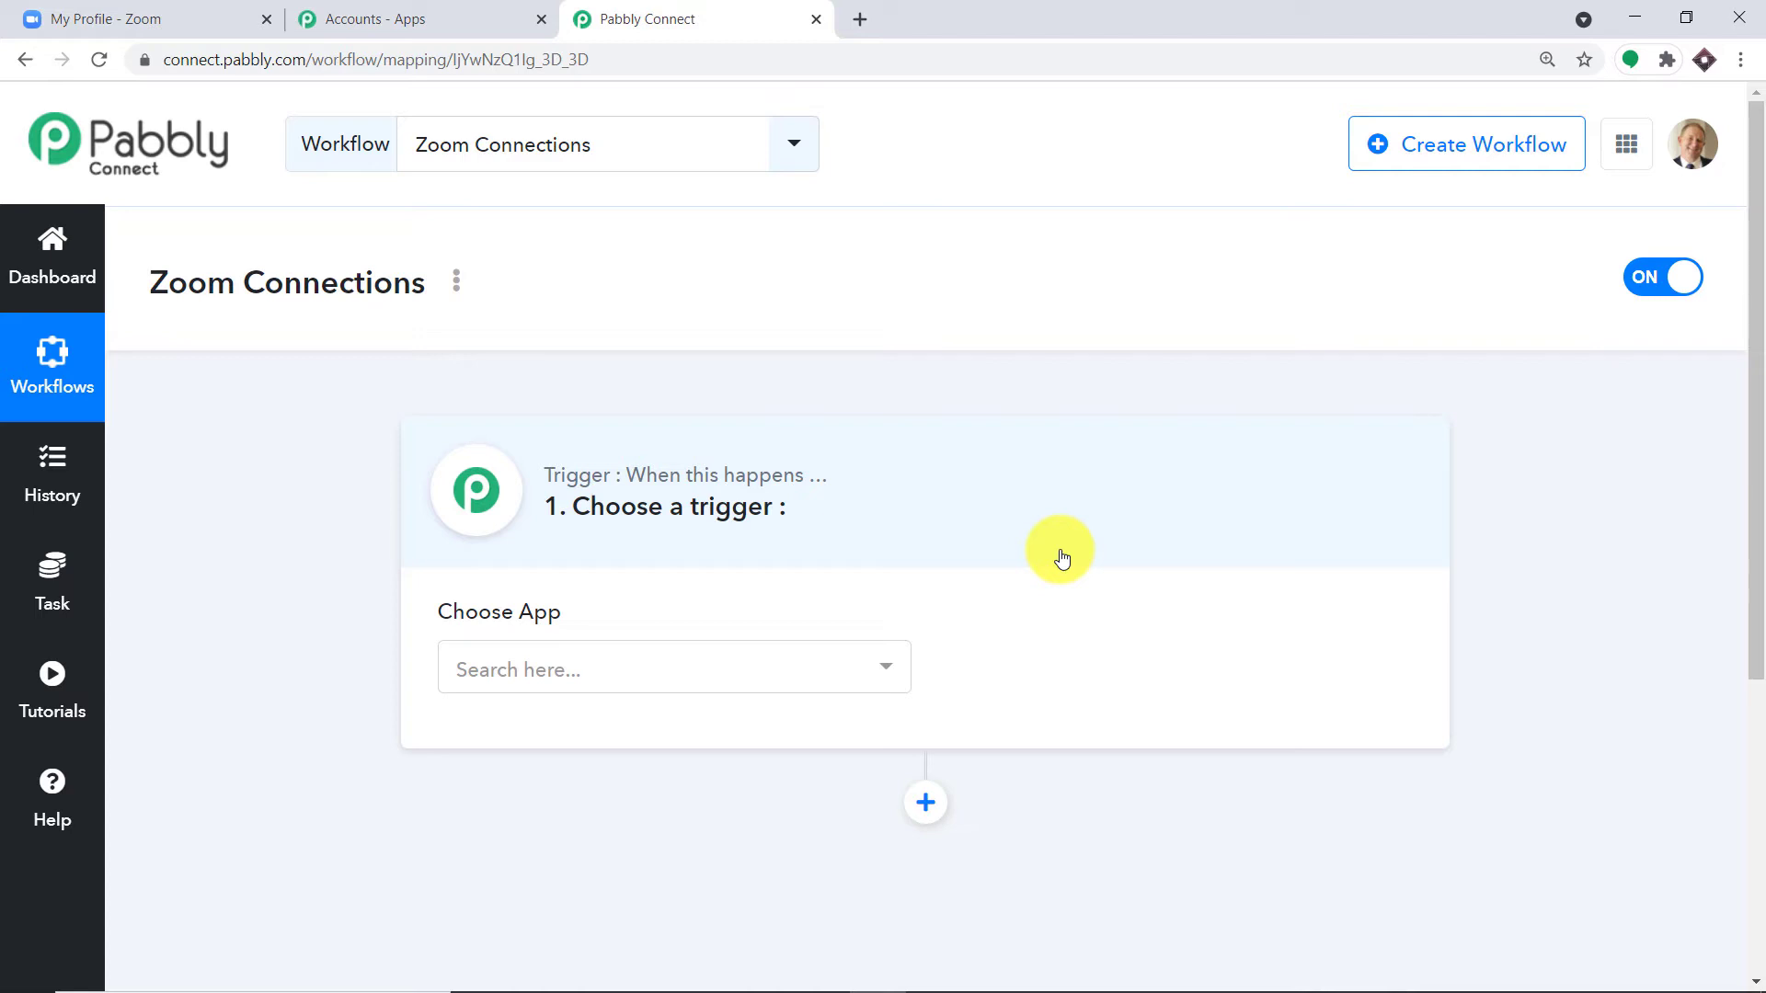
Step: Set the workflow trigger app to Zoom with the Configure Webhooks event
{"action": "left_click", "coordinate": [583, 671]}
{"action": "type", "text": "zoom"}
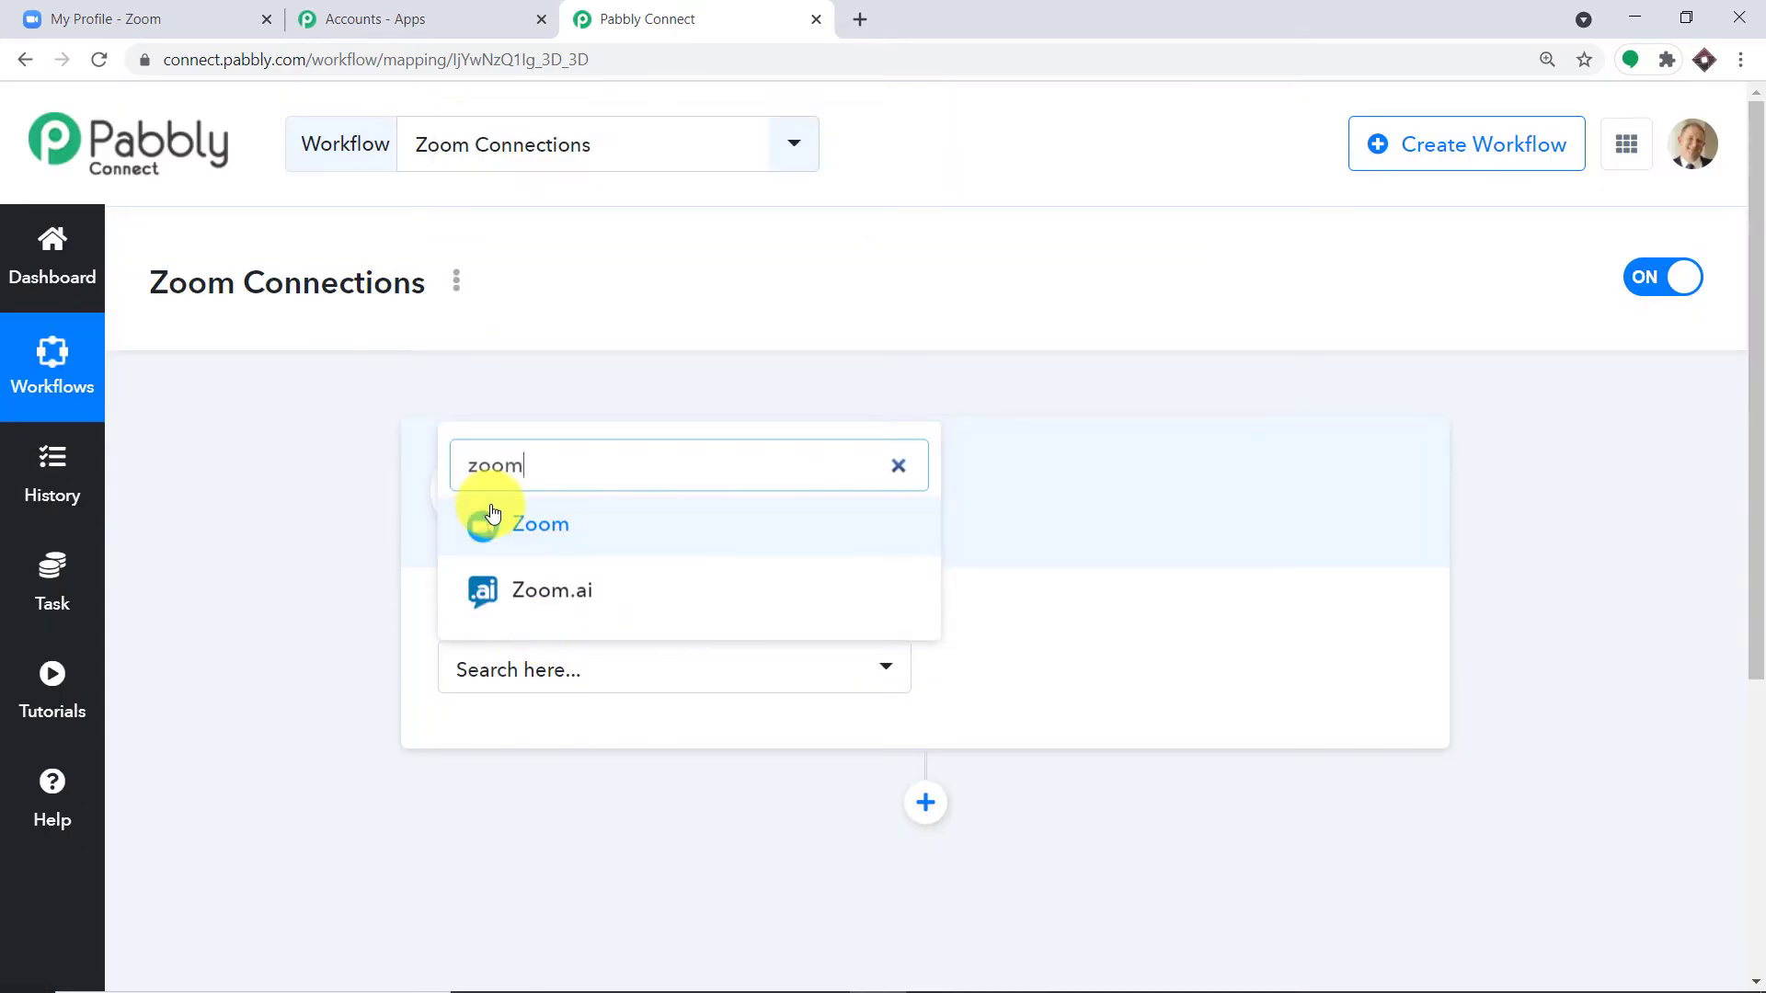
{"action": "left_click", "coordinate": [512, 520]}
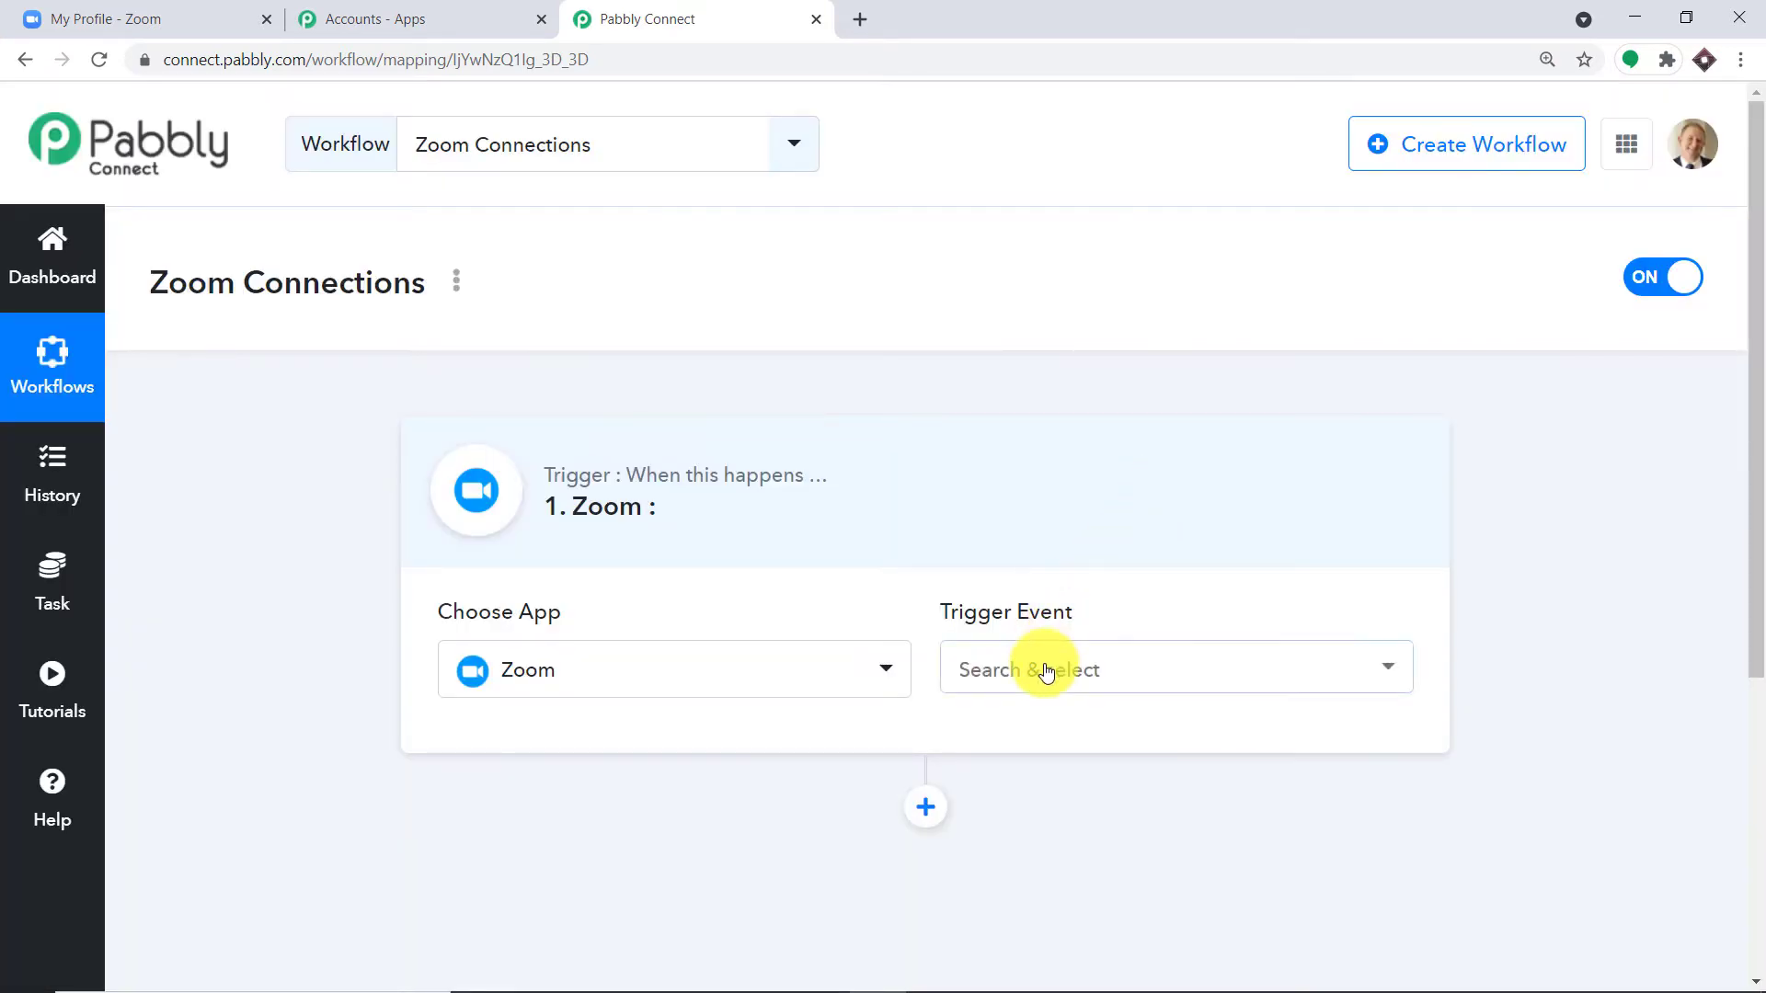
{"action": "left_click", "coordinate": [1045, 668]}
{"action": "left_click", "coordinate": [1037, 806]}
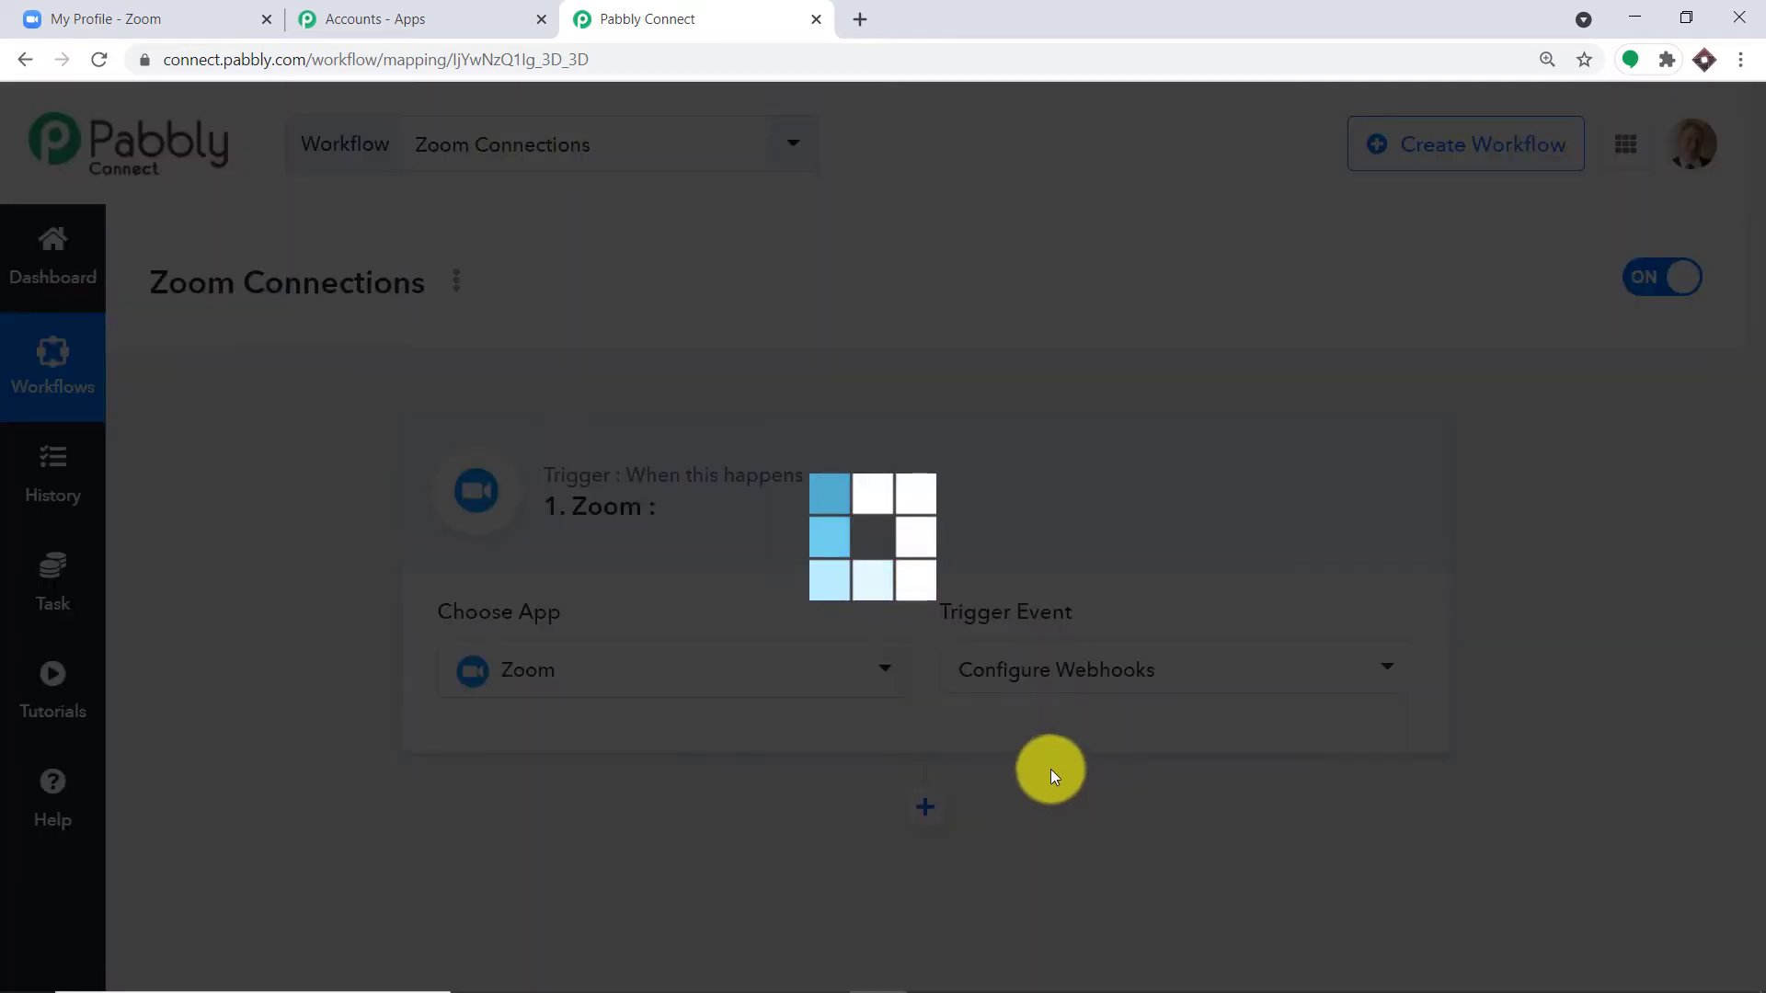
{"action": "scroll", "coordinate": [1279, 469], "scroll_direction": "down", "scroll_amount": 2}
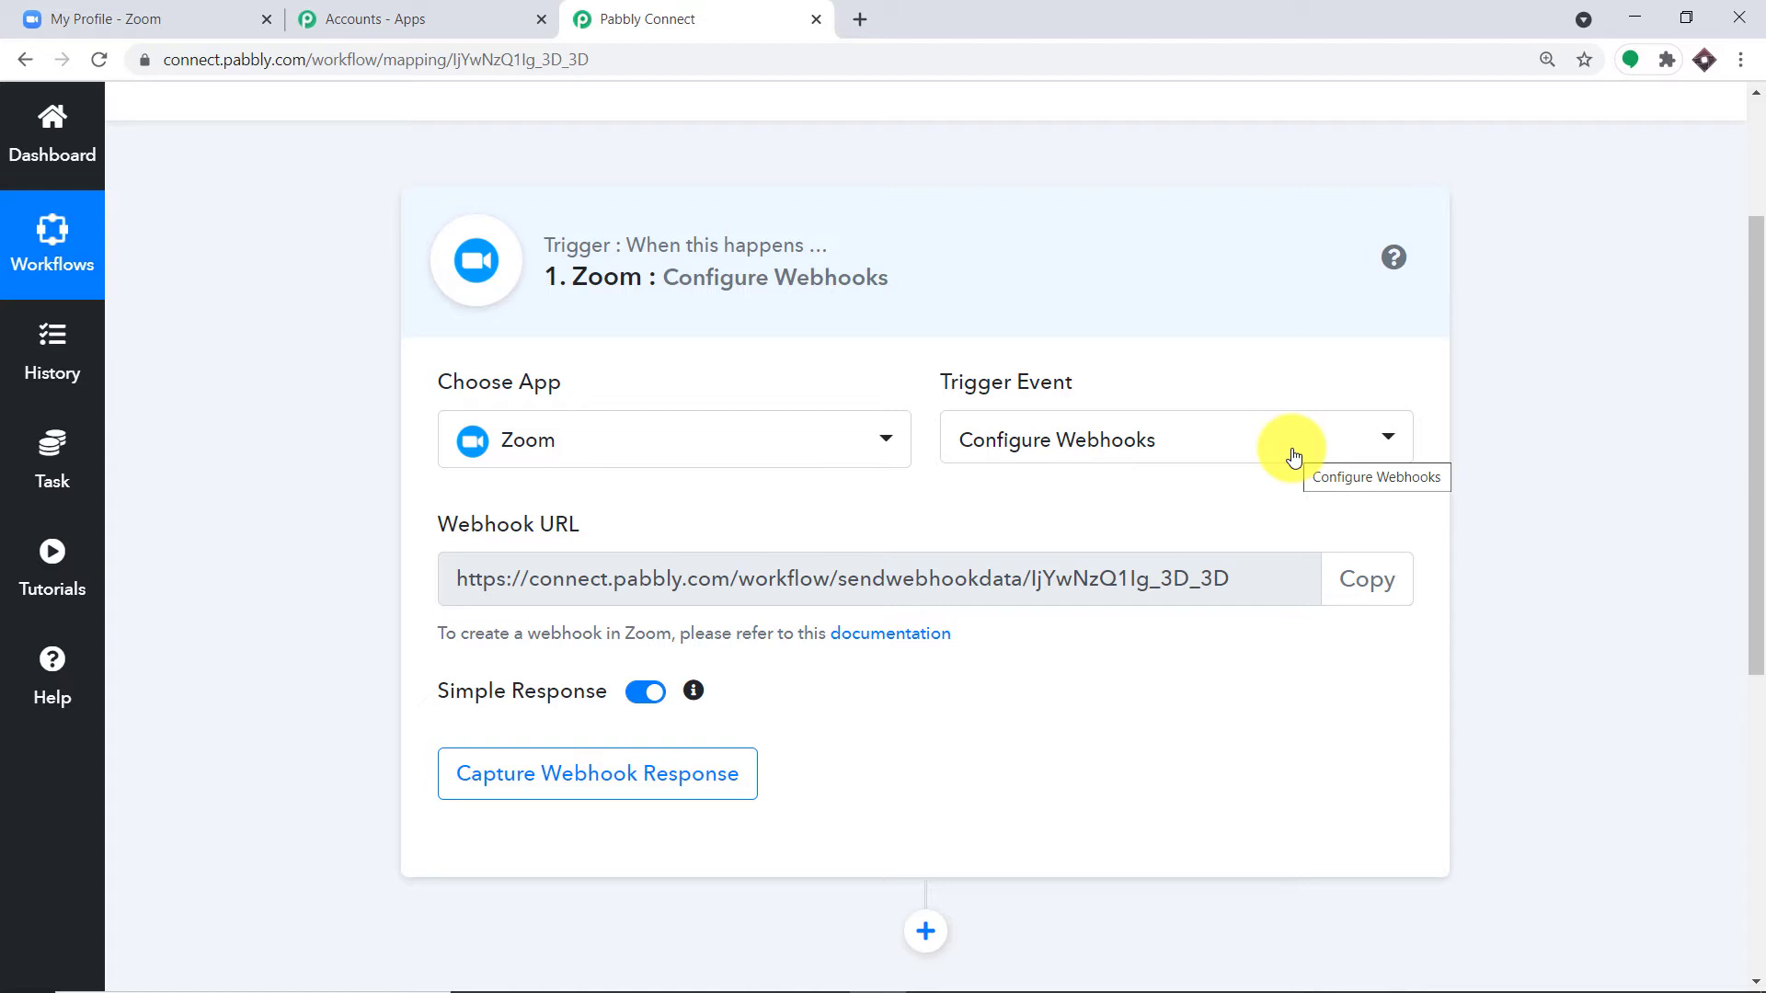
{"action": "left_click", "coordinate": [140, 13]}
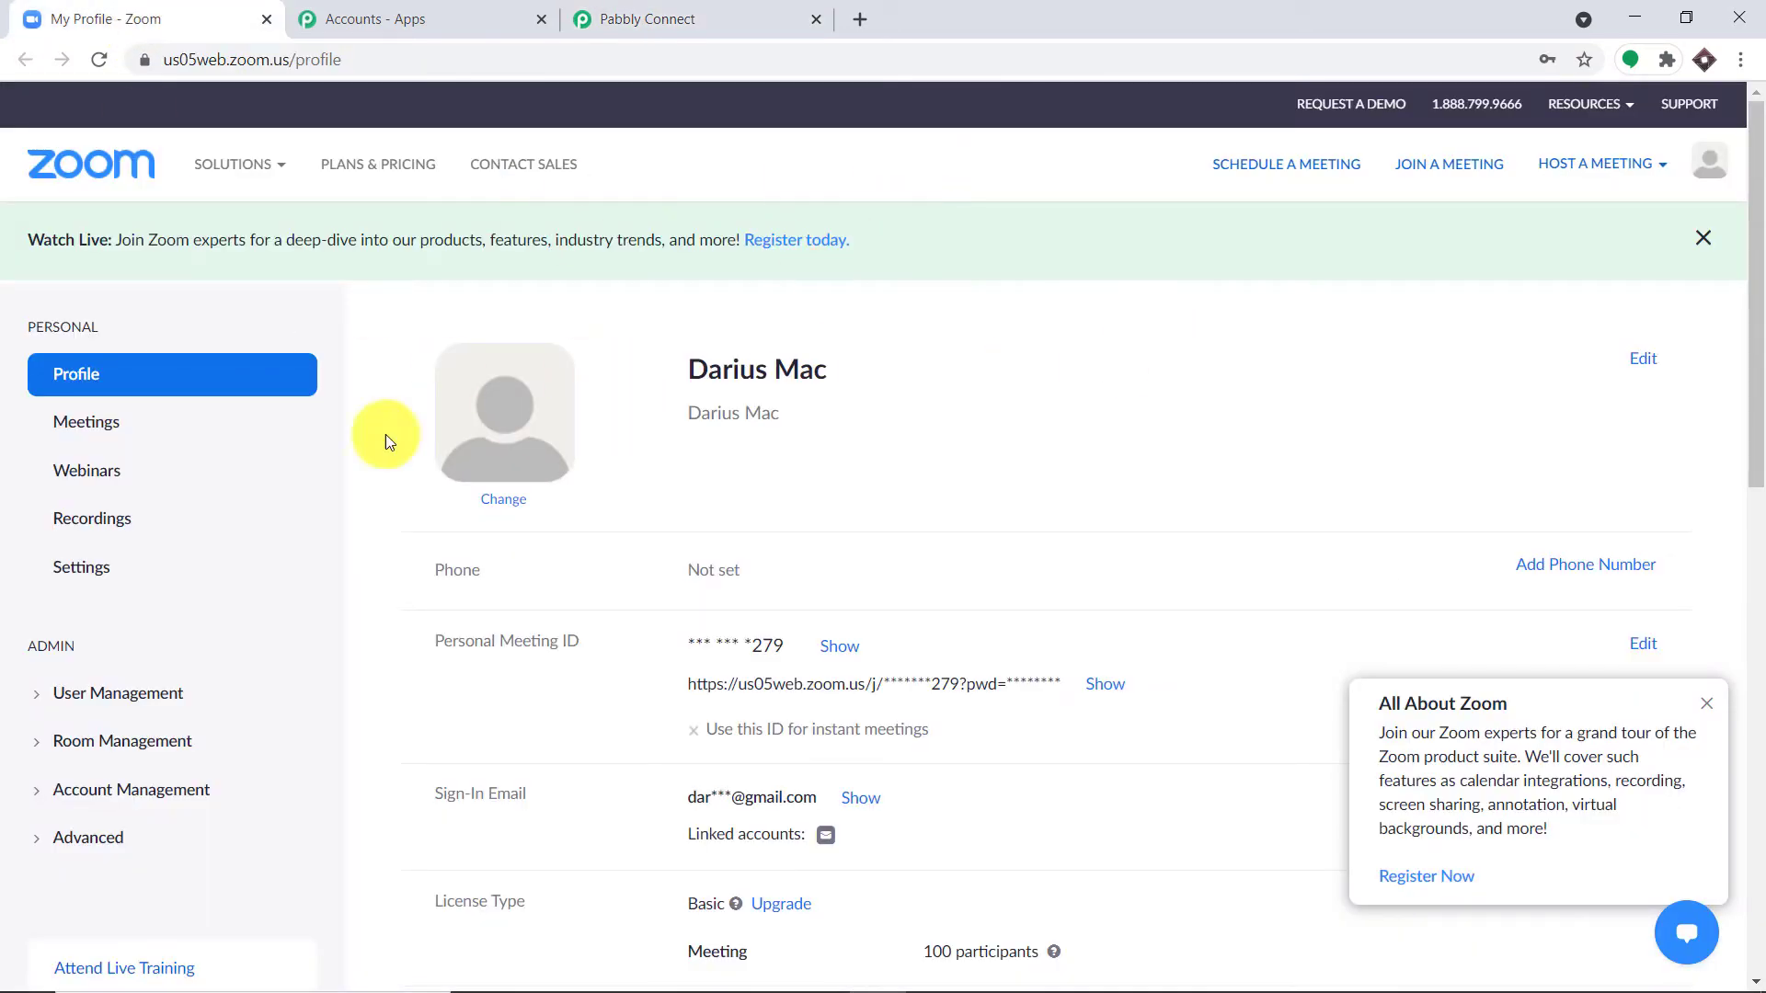
Step: Reach the App Marketplace via Advanced > Integration and start Build App, accepting both terms
{"action": "scroll", "coordinate": [224, 532], "scroll_direction": "down", "scroll_amount": 3}
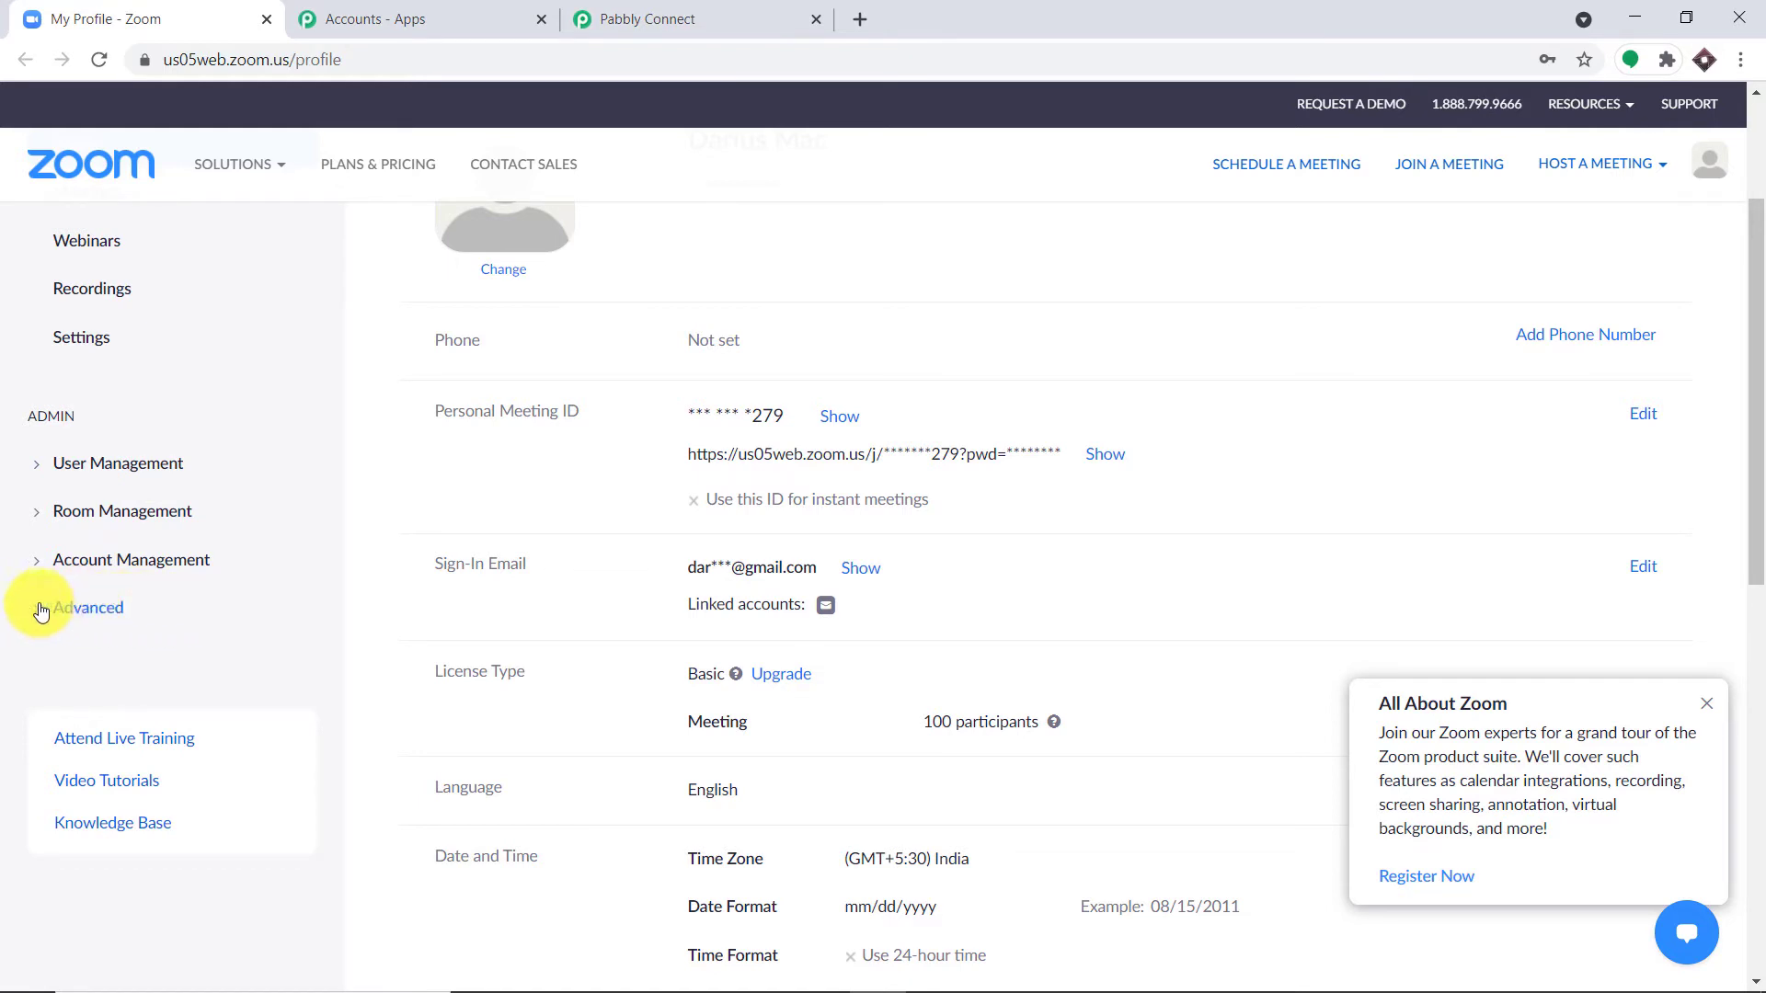
{"action": "left_click", "coordinate": [86, 607]}
{"action": "scroll", "coordinate": [178, 626], "scroll_direction": "down", "scroll_amount": 2}
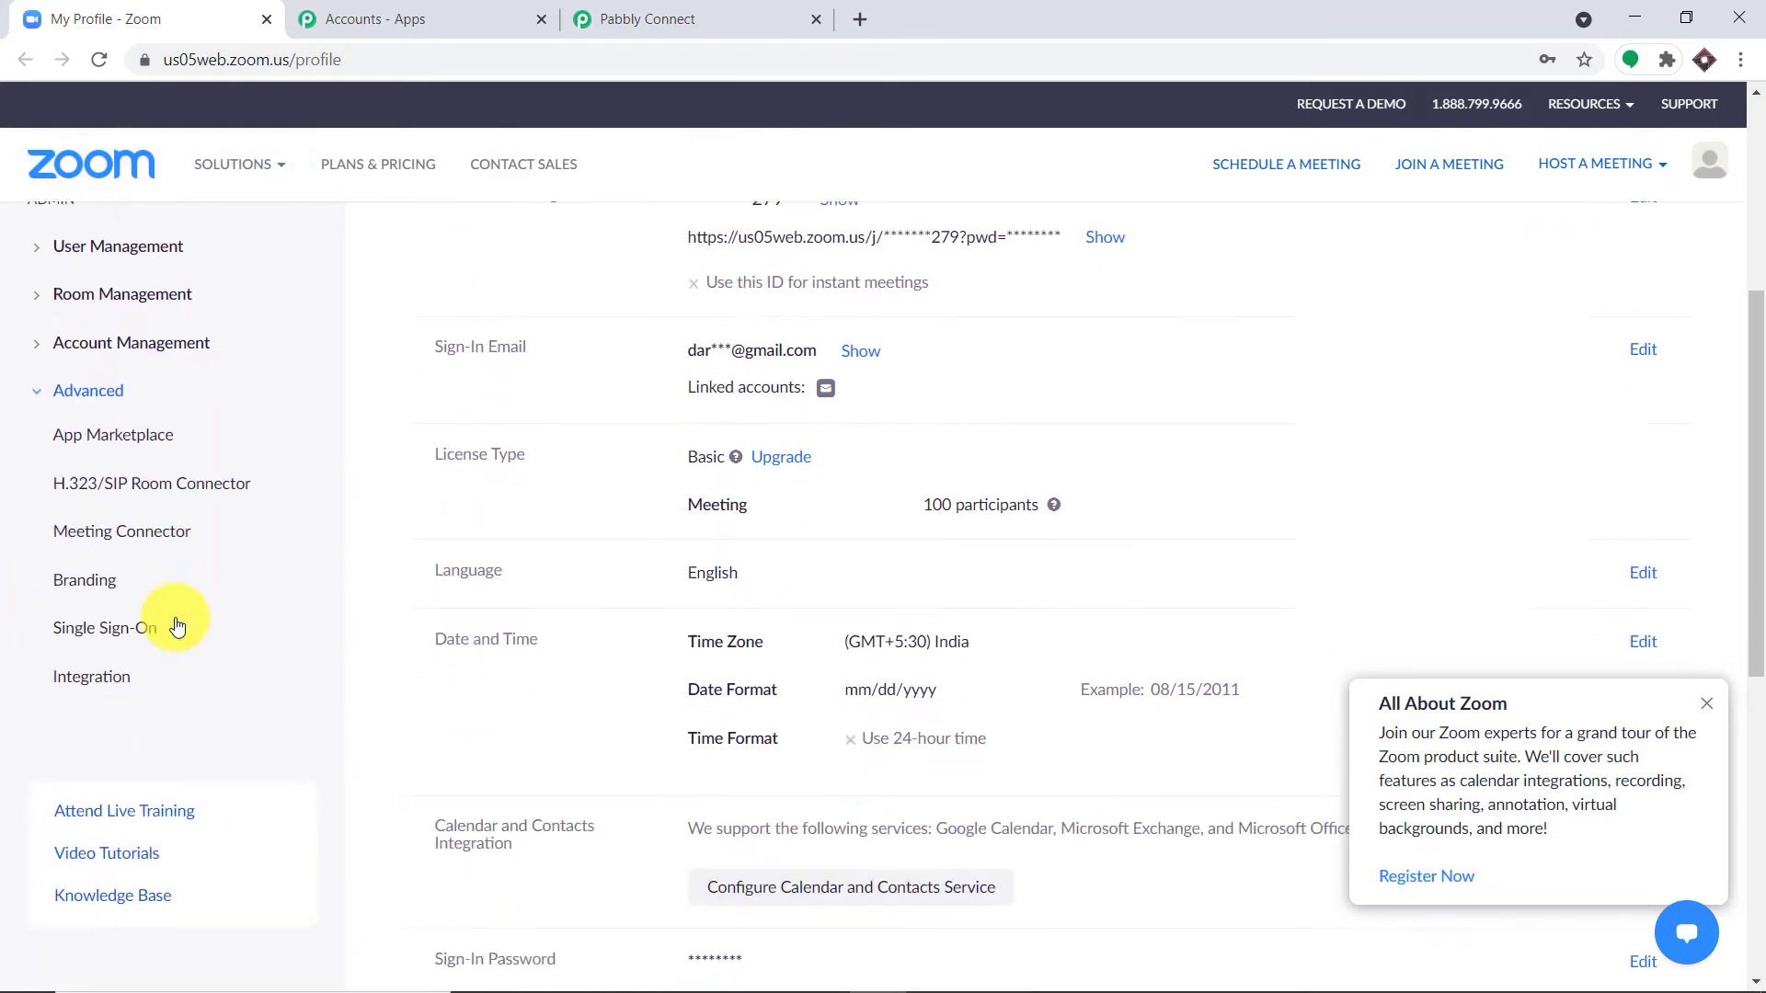
{"action": "left_click", "coordinate": [72, 667]}
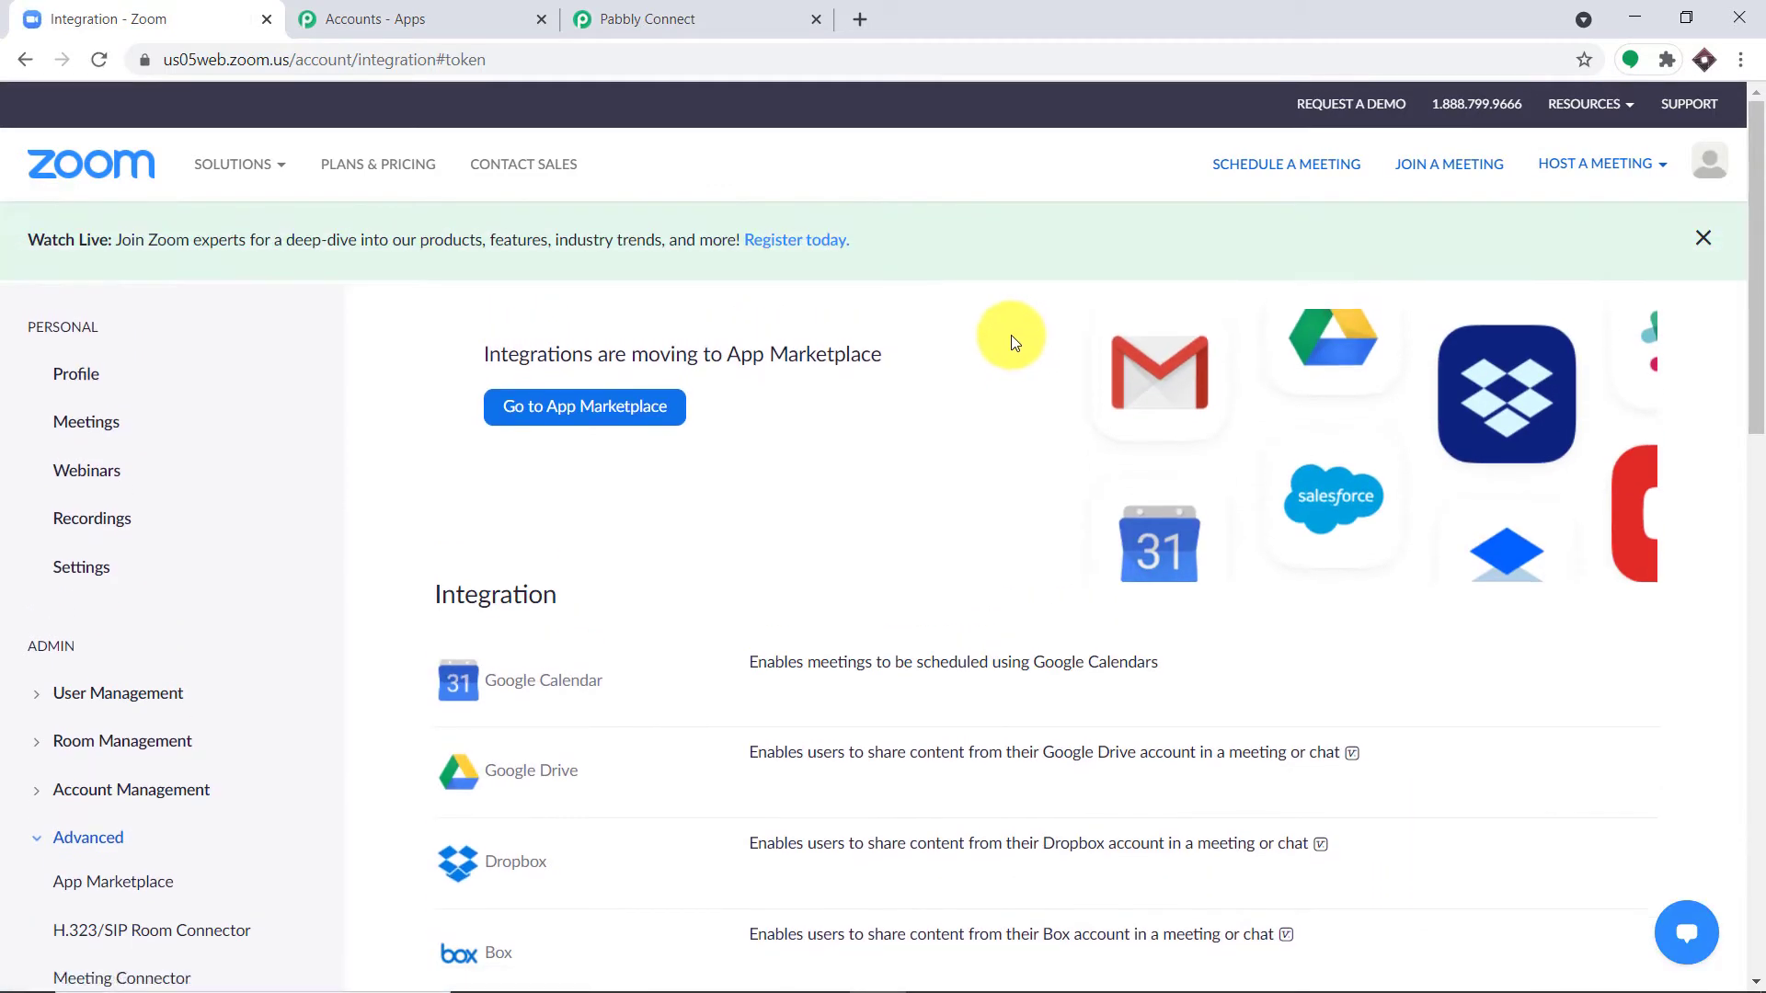
{"action": "left_click", "coordinate": [552, 421]}
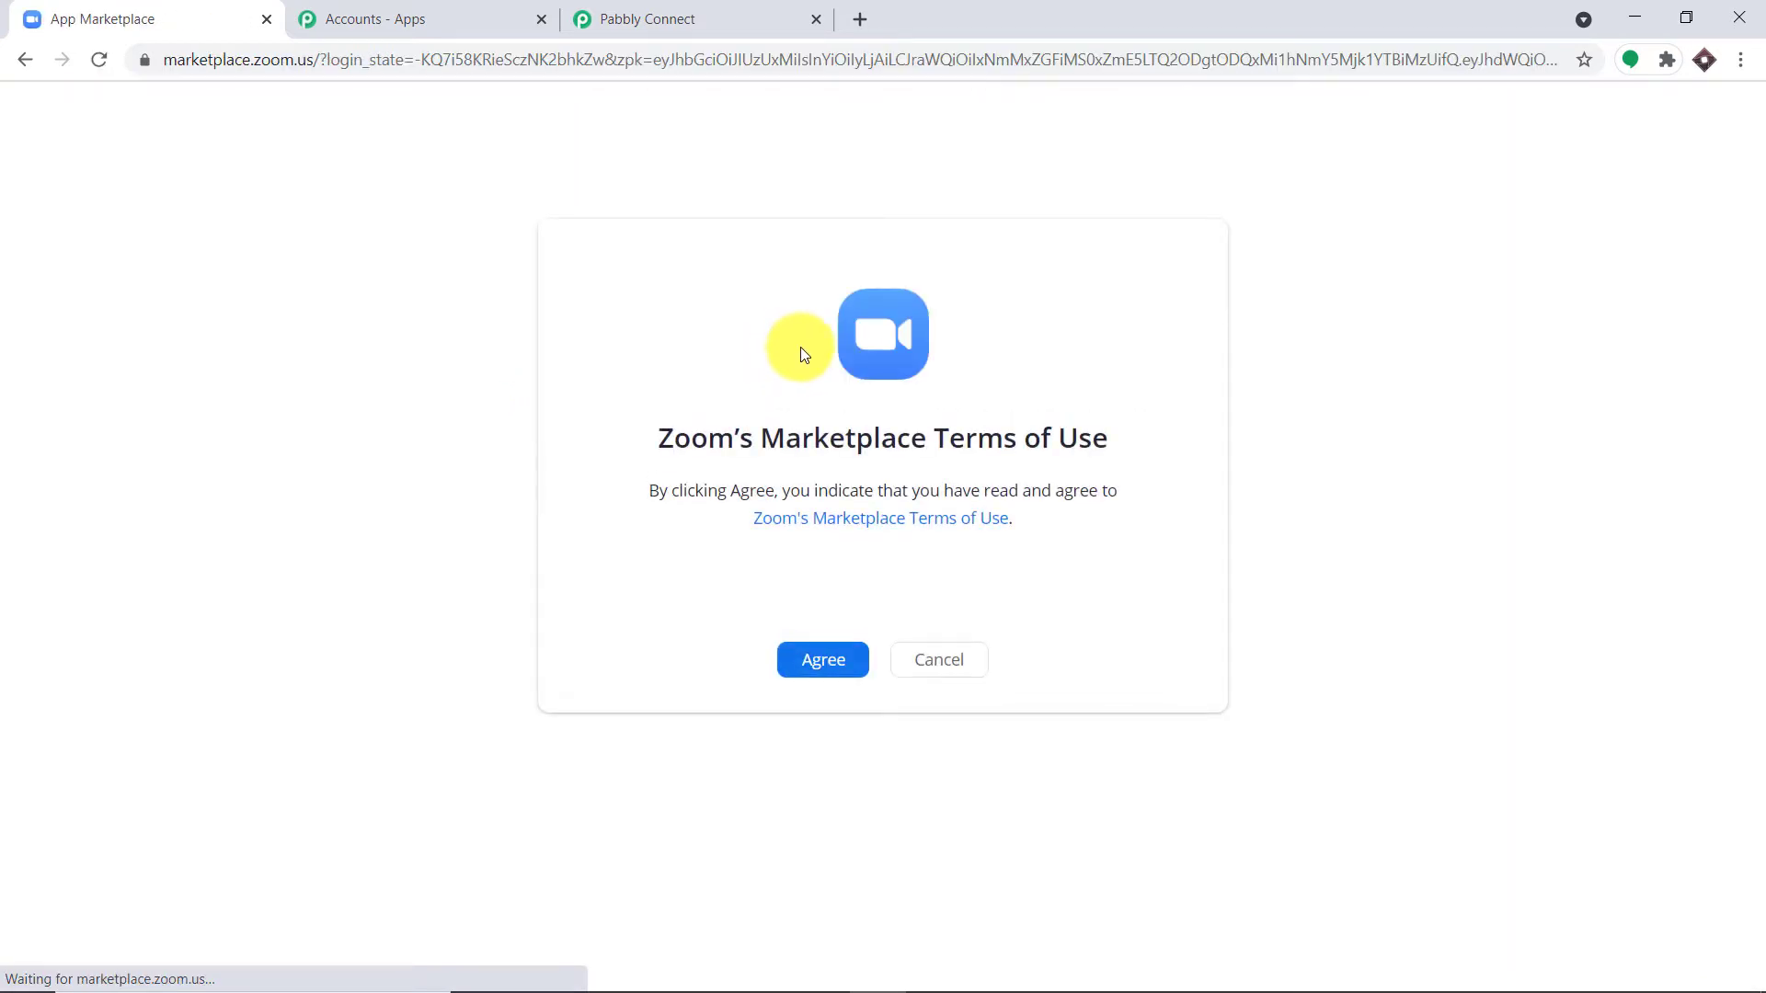
{"action": "left_click", "coordinate": [841, 666]}
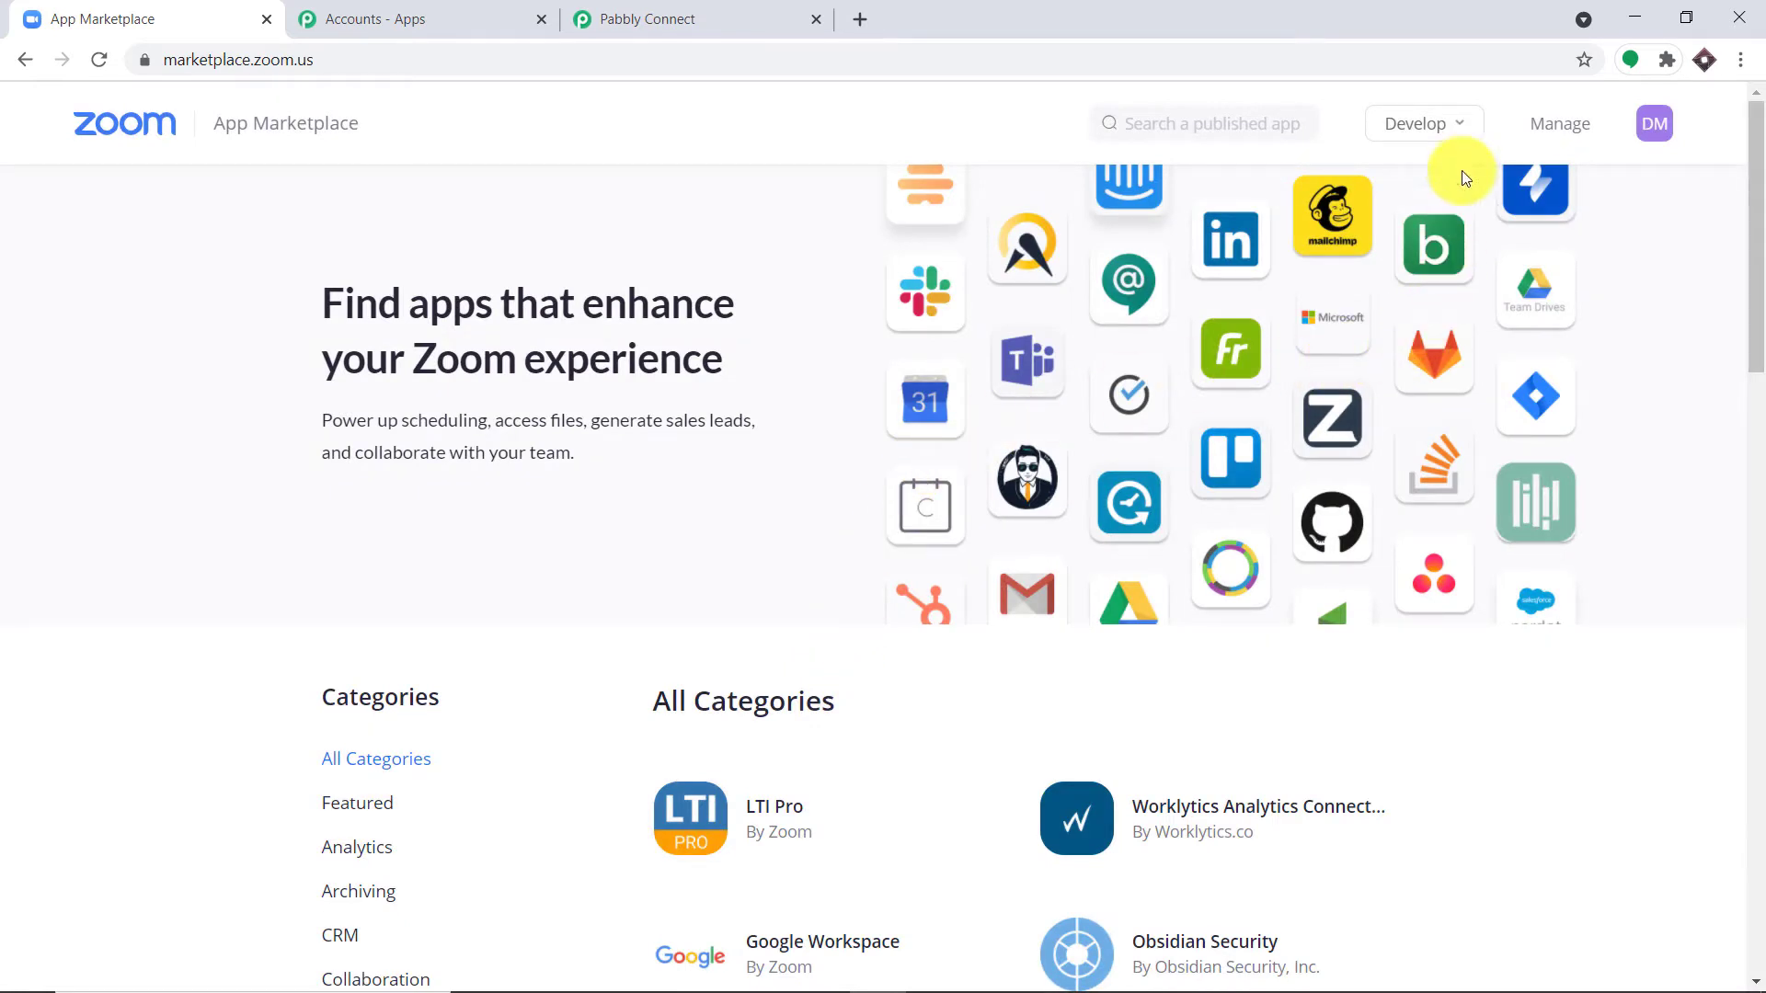
{"action": "left_click", "coordinate": [1444, 125]}
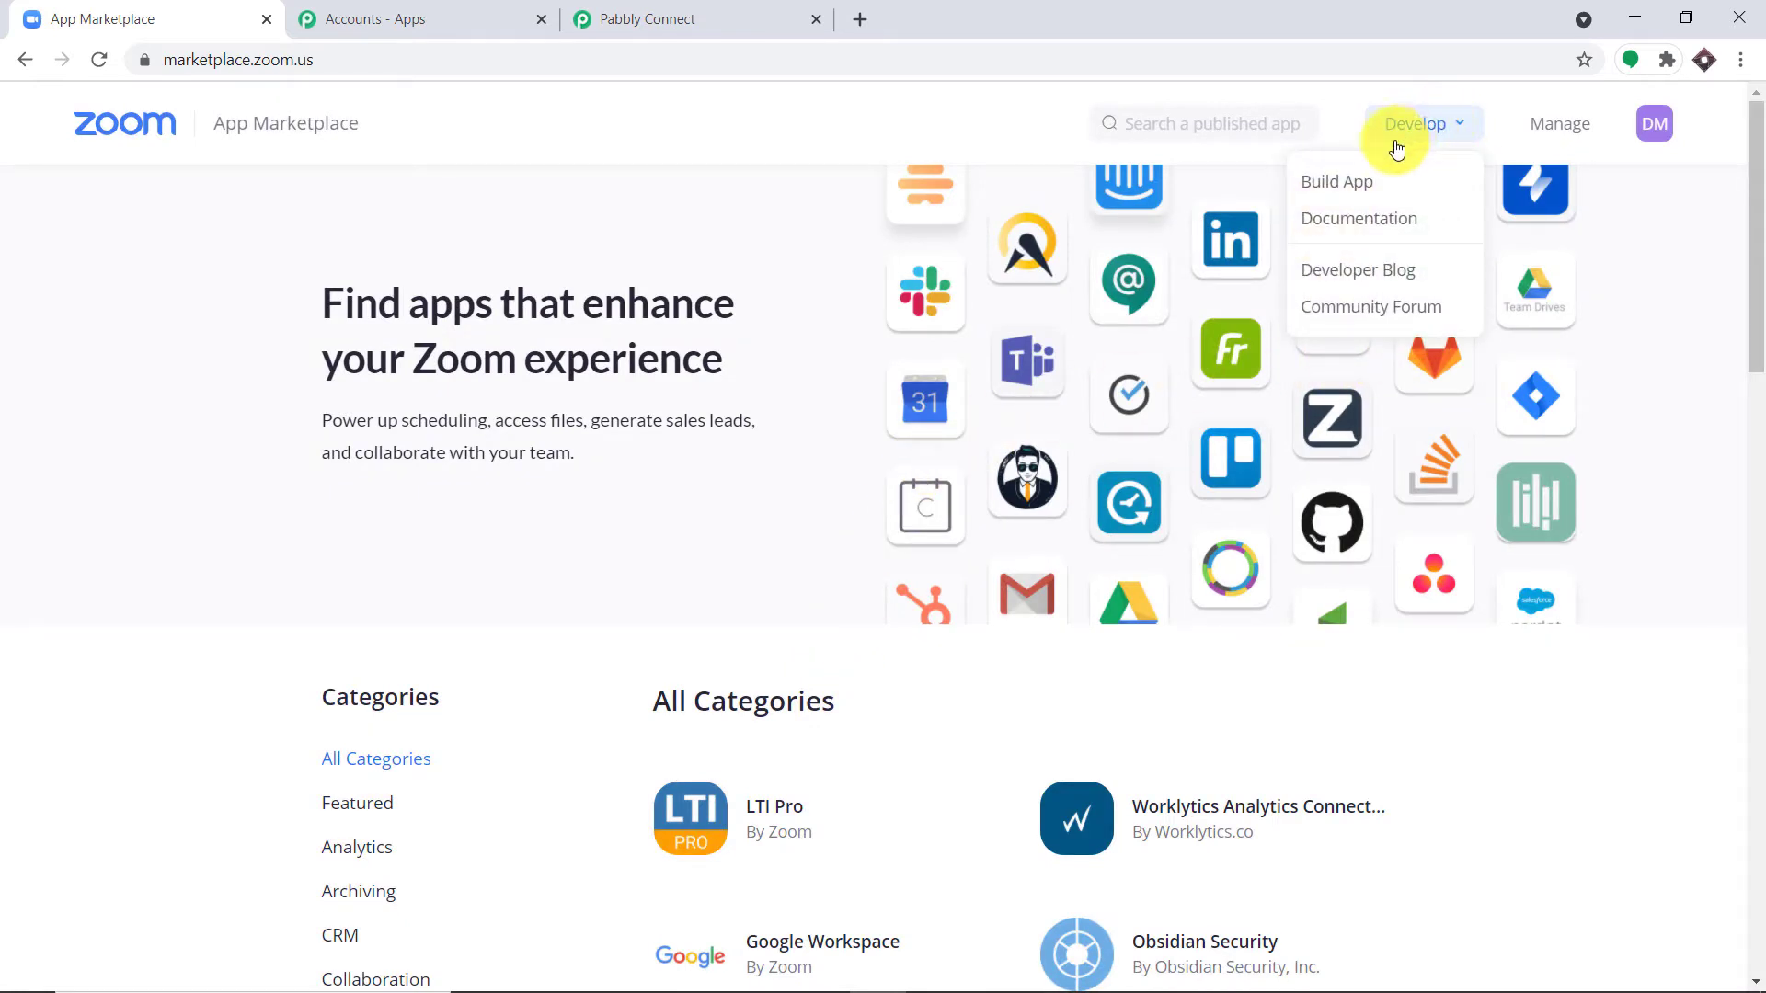
{"action": "left_click", "coordinate": [1334, 181]}
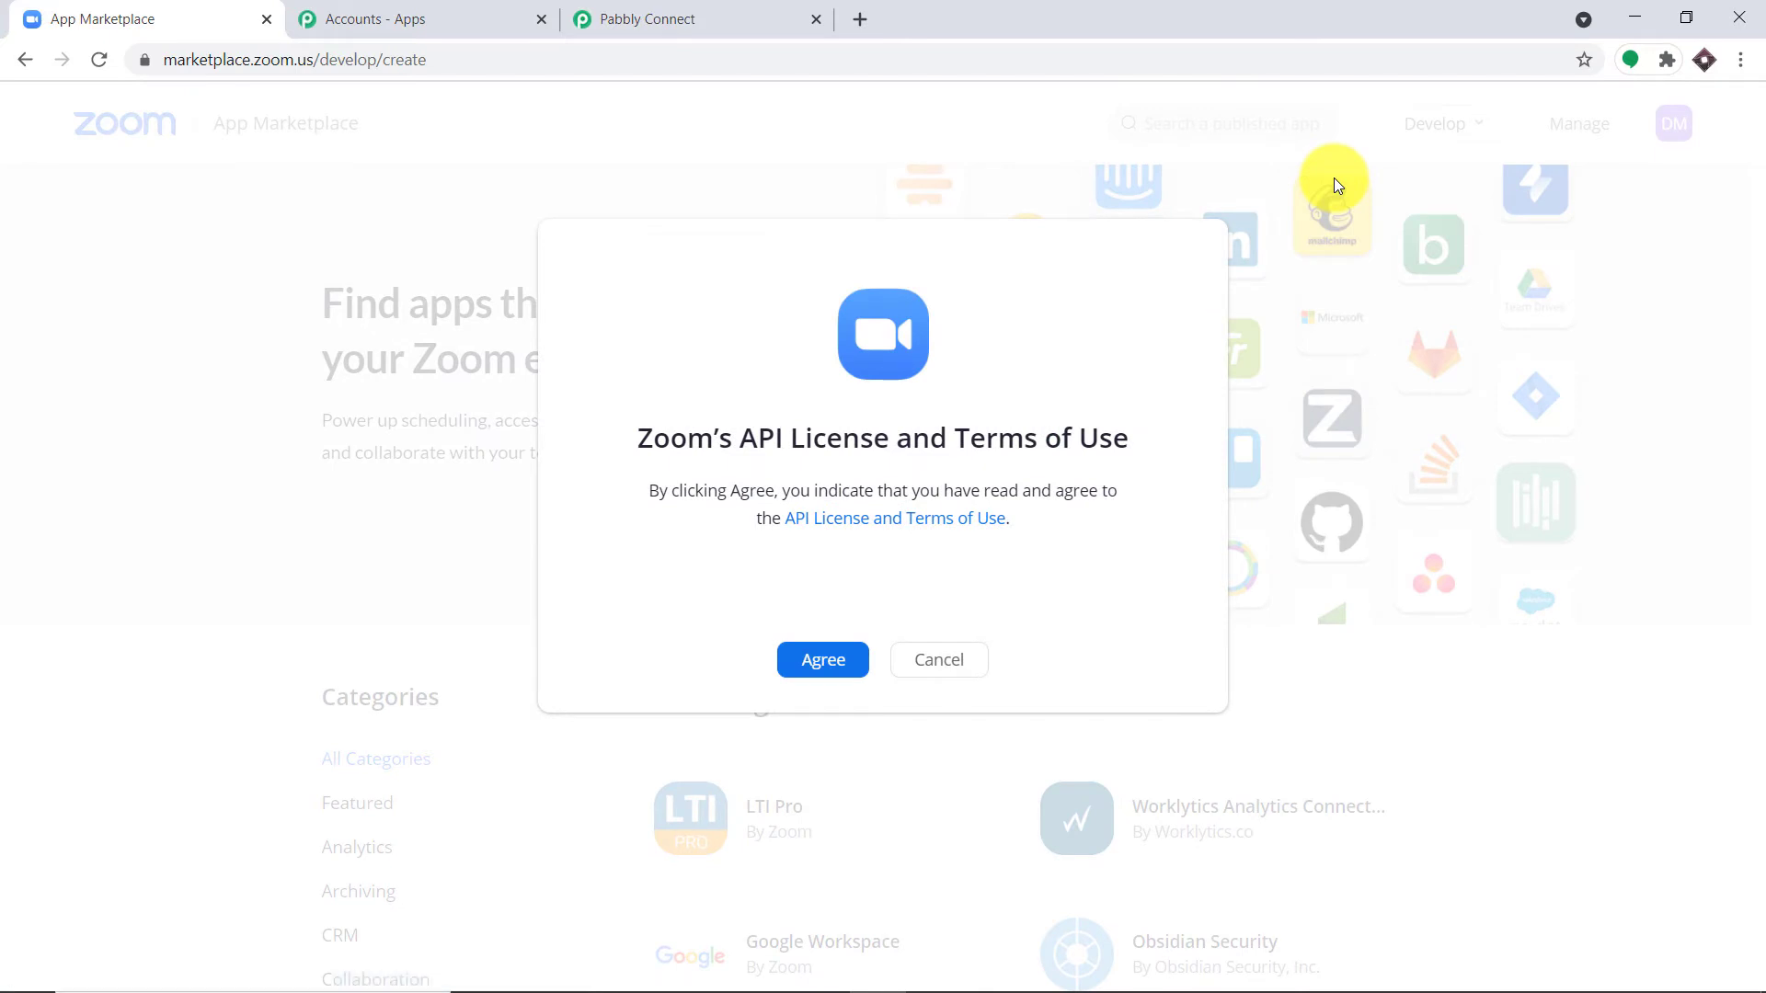
{"action": "left_click", "coordinate": [816, 663]}
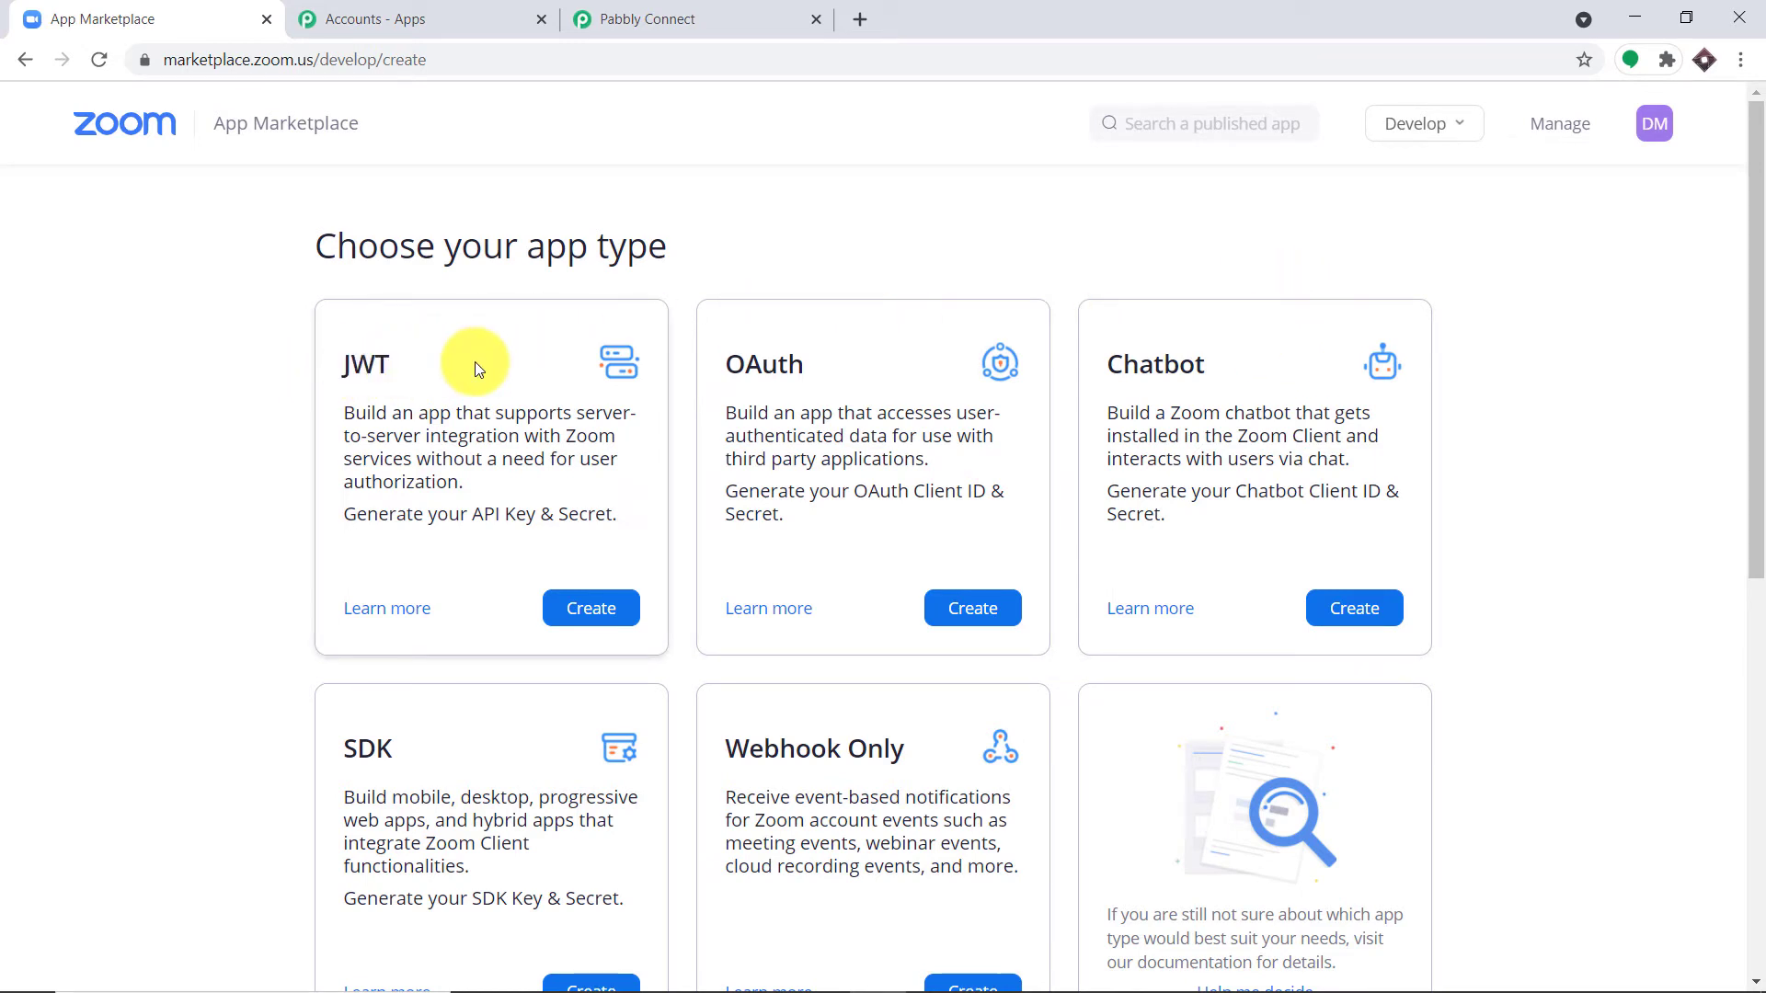
Step: Create a JWT app named 'Pabbly Connect test'
{"action": "left_click", "coordinate": [604, 618]}
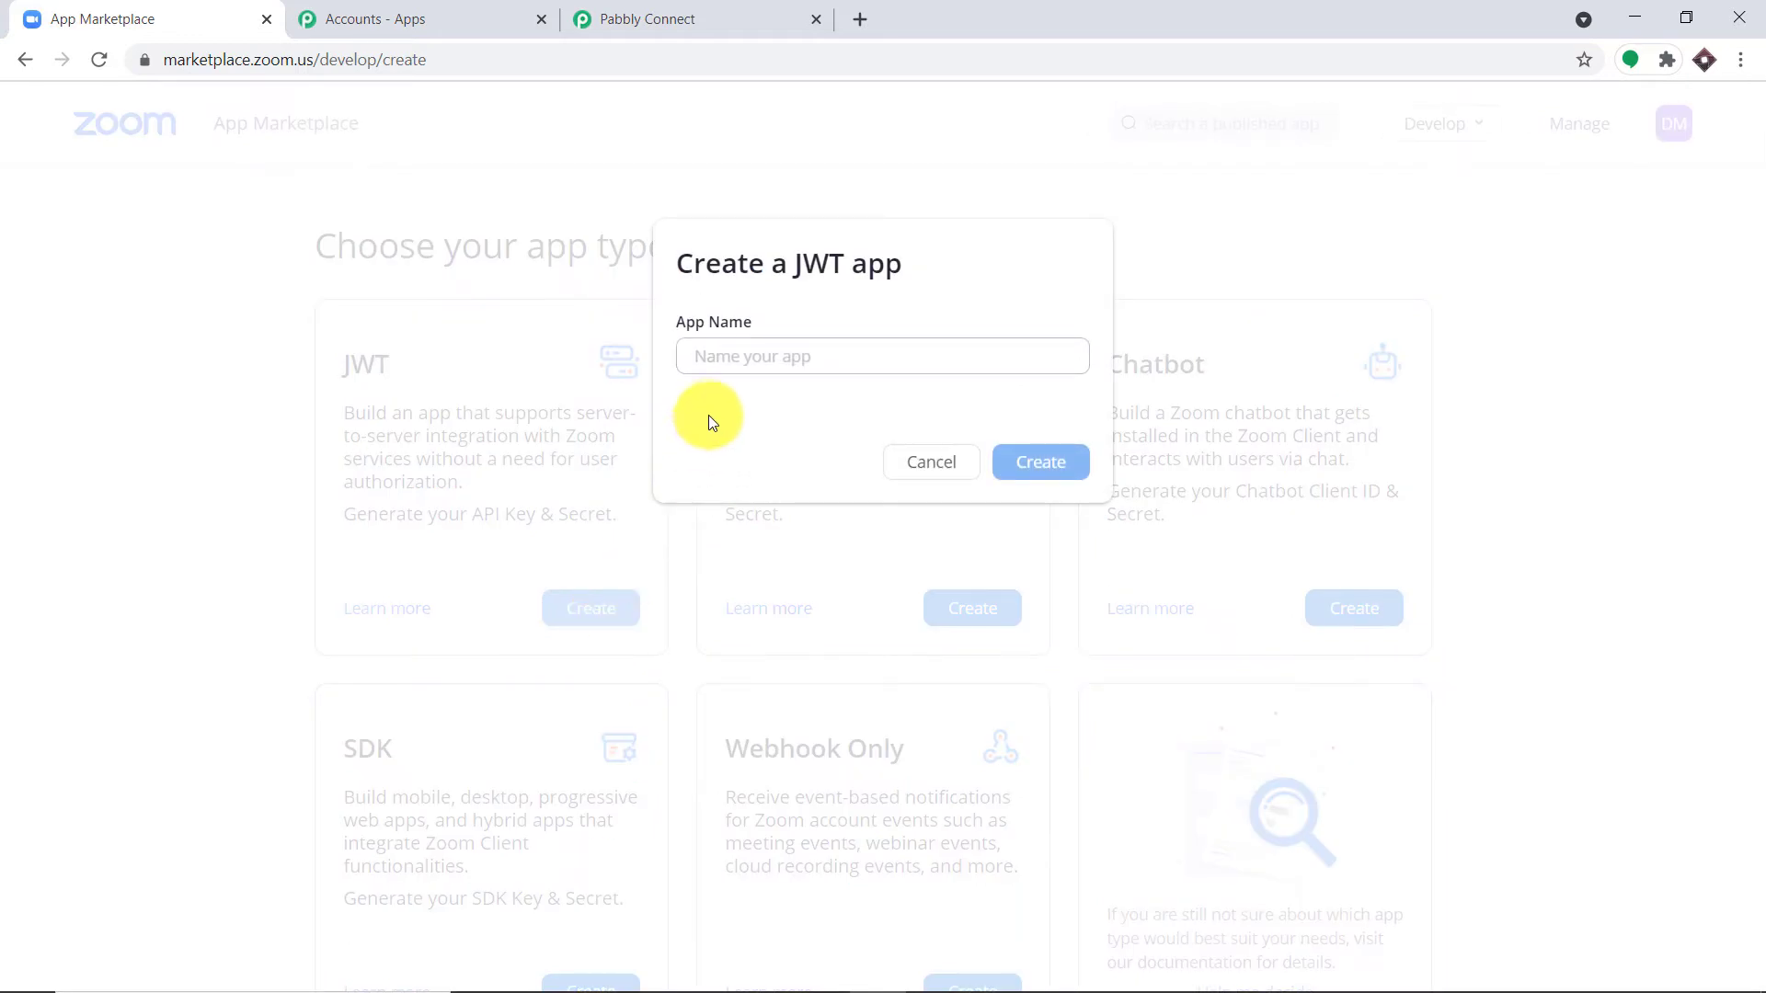
{"action": "left_click", "coordinate": [717, 369]}
{"action": "type", "text": "Pabbly "}
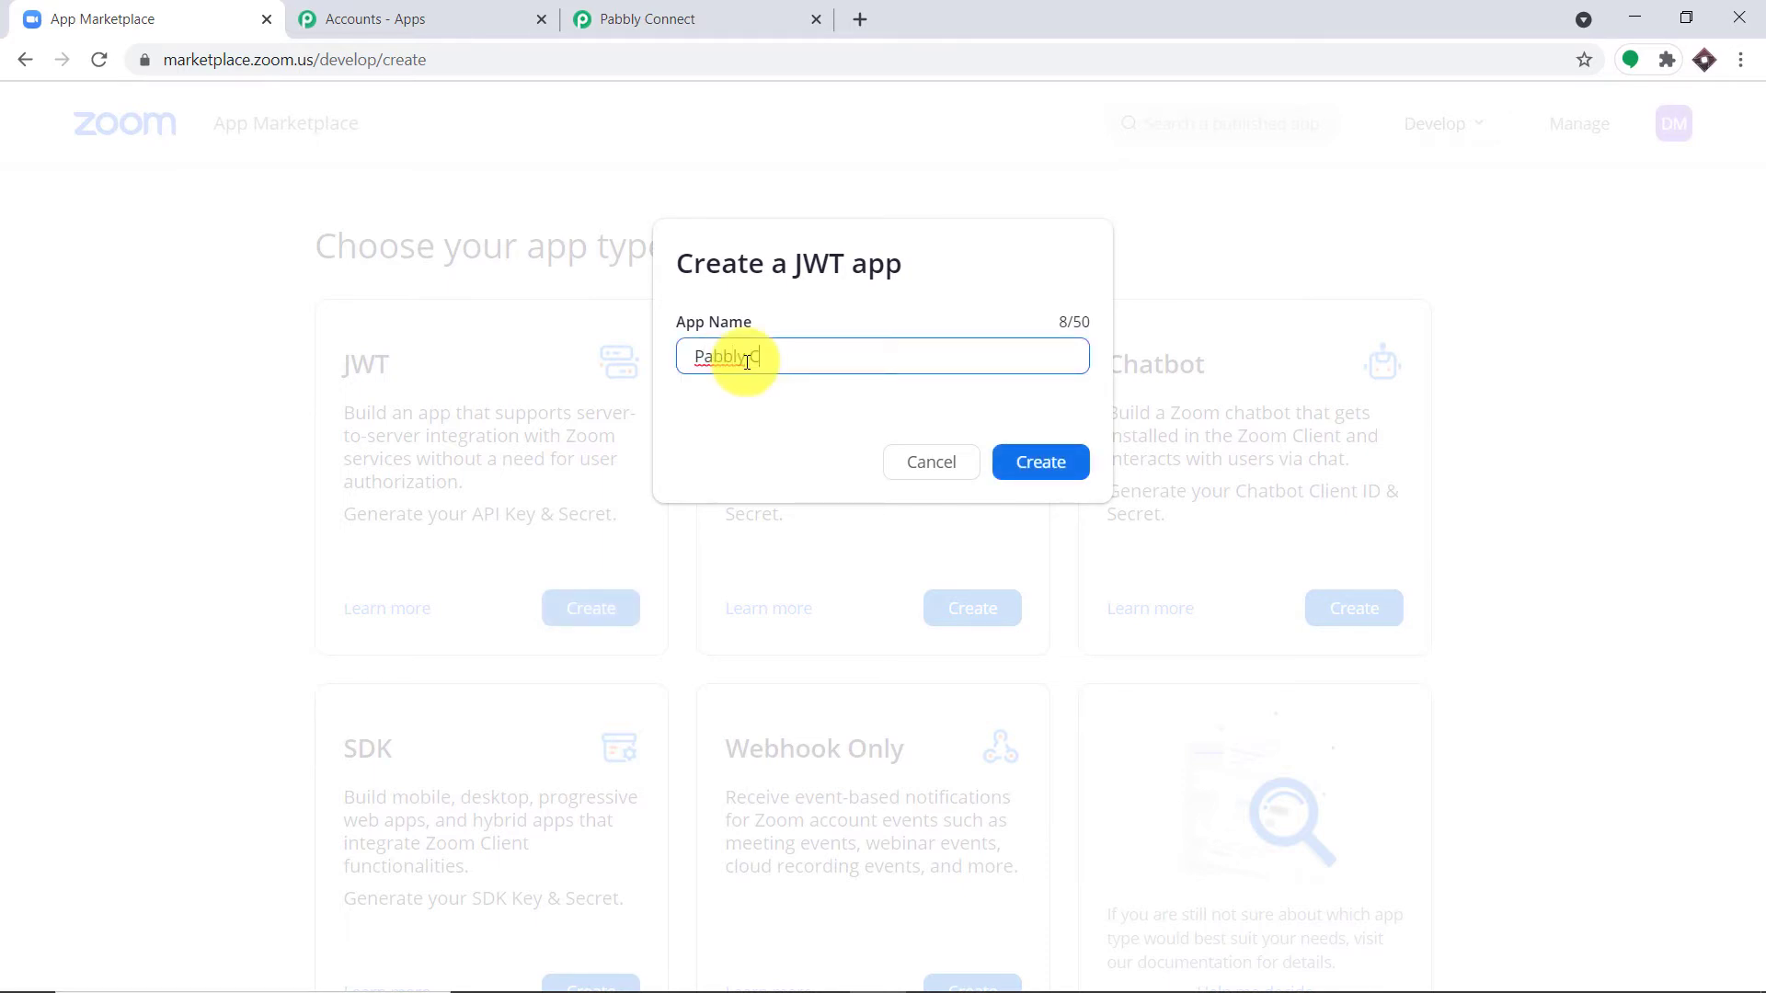
{"action": "type", "text": "Conect"}
{"action": "key", "text": "BackSpace"}
{"action": "key", "text": "BackSpace"}
{"action": "type", "text": "ect test"}
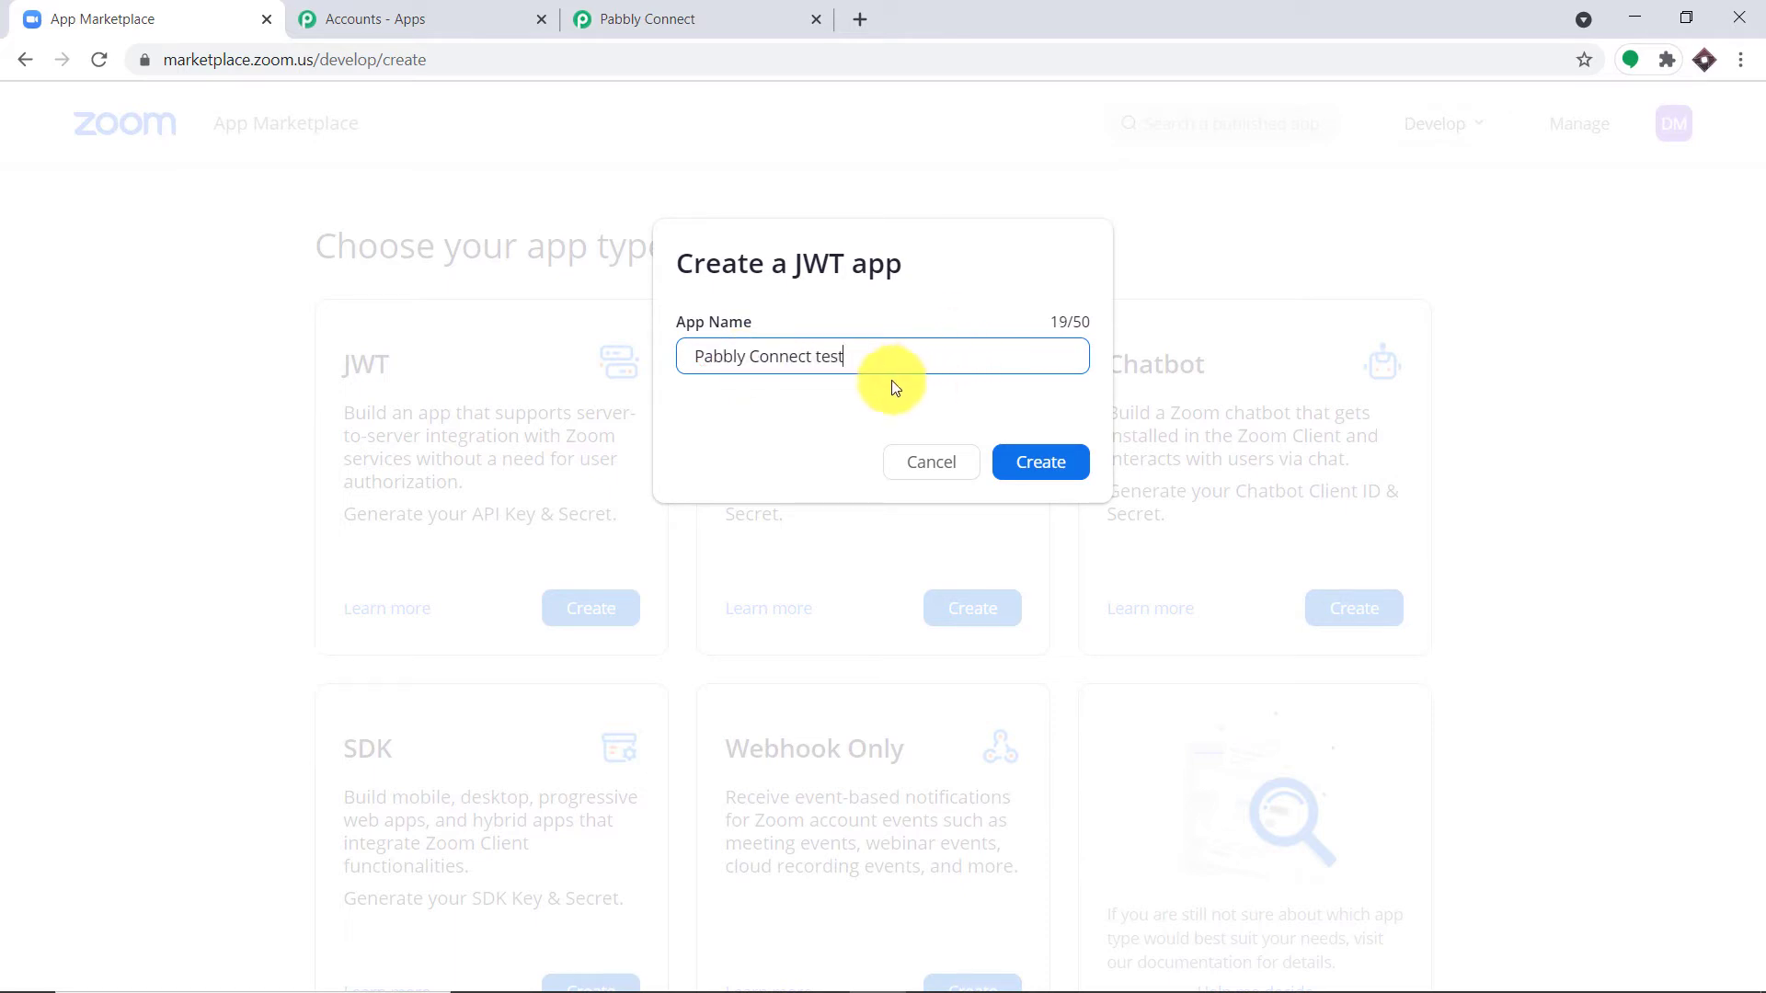
{"action": "left_click", "coordinate": [1030, 461]}
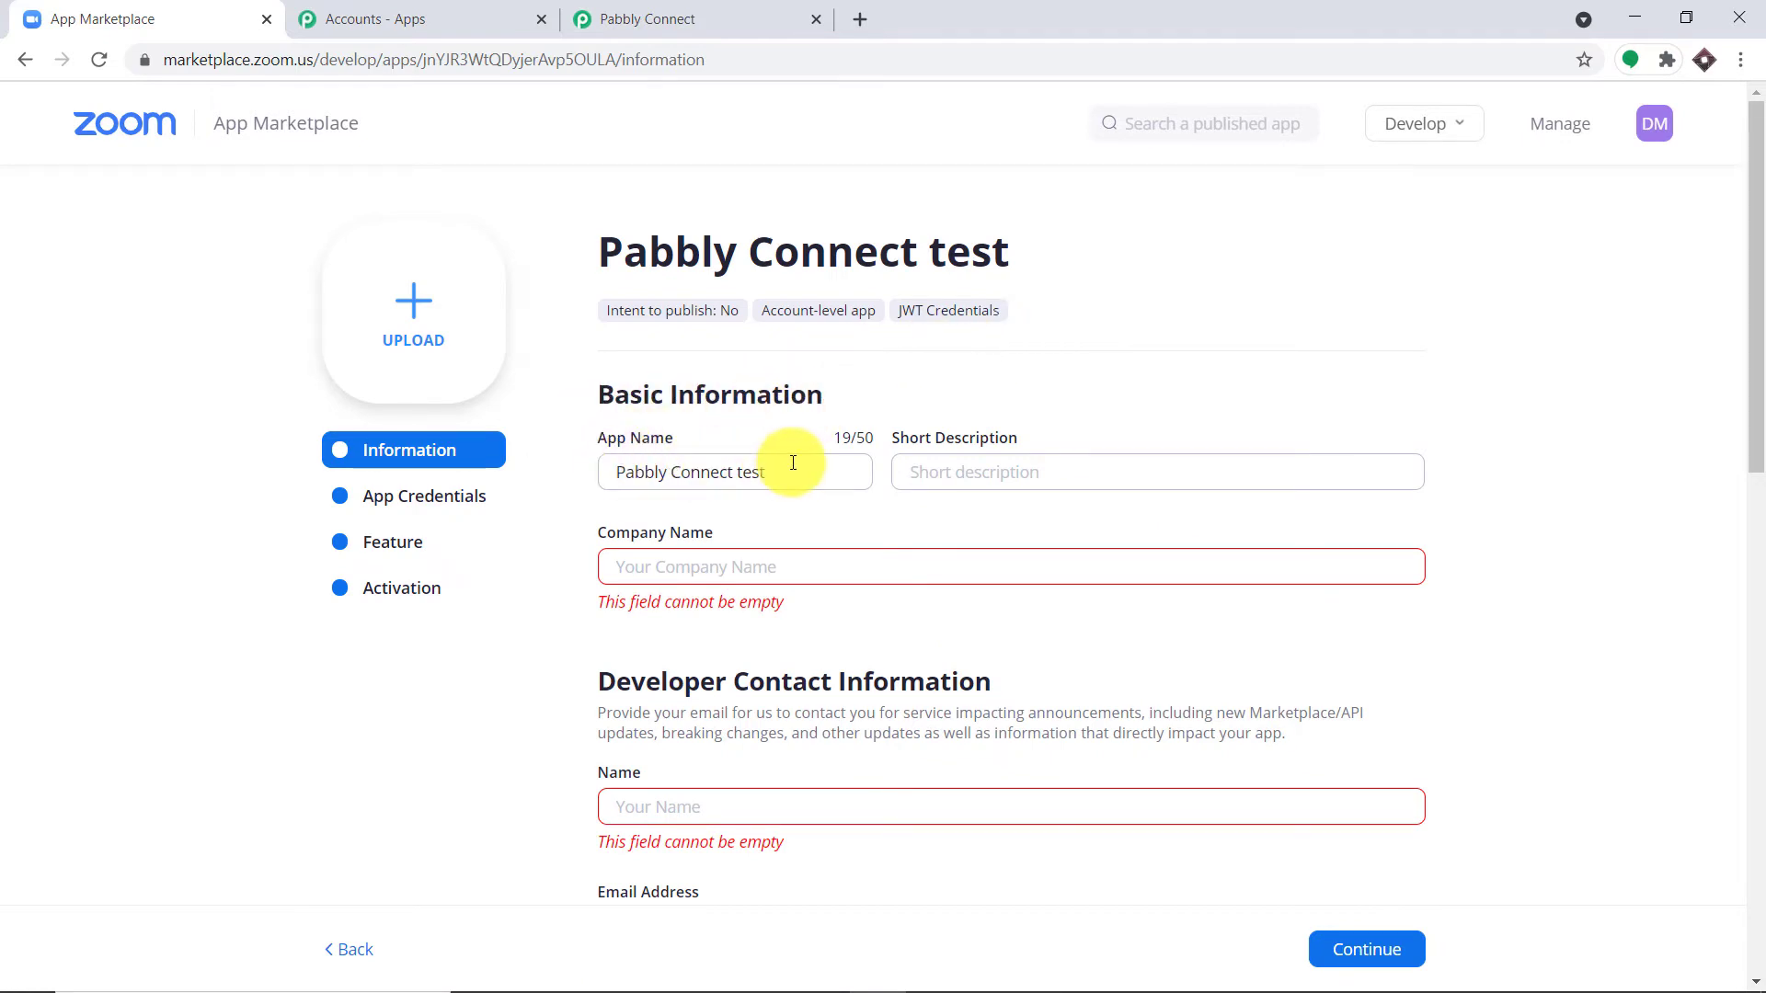
Step: Enter company name Tesla plus the developer's contact name and e-mail, then continue to App Credentials
{"action": "left_click", "coordinate": [742, 571]}
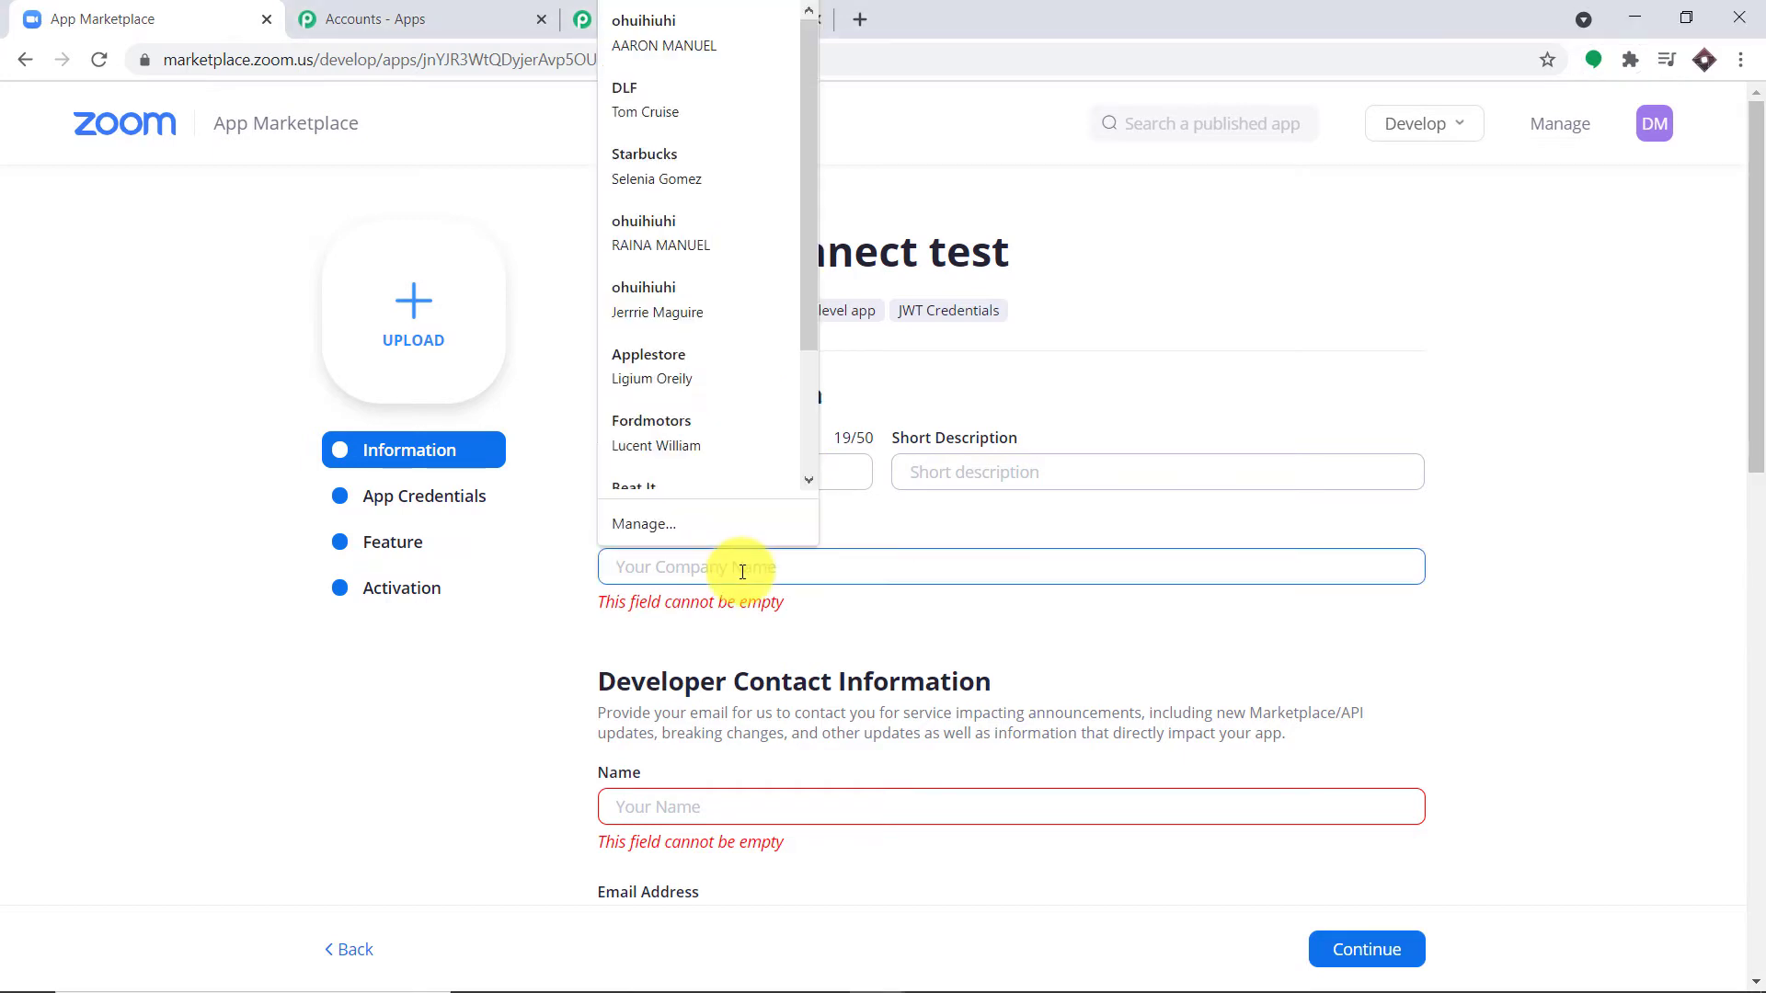
{"action": "type", "text": "Tesla"}
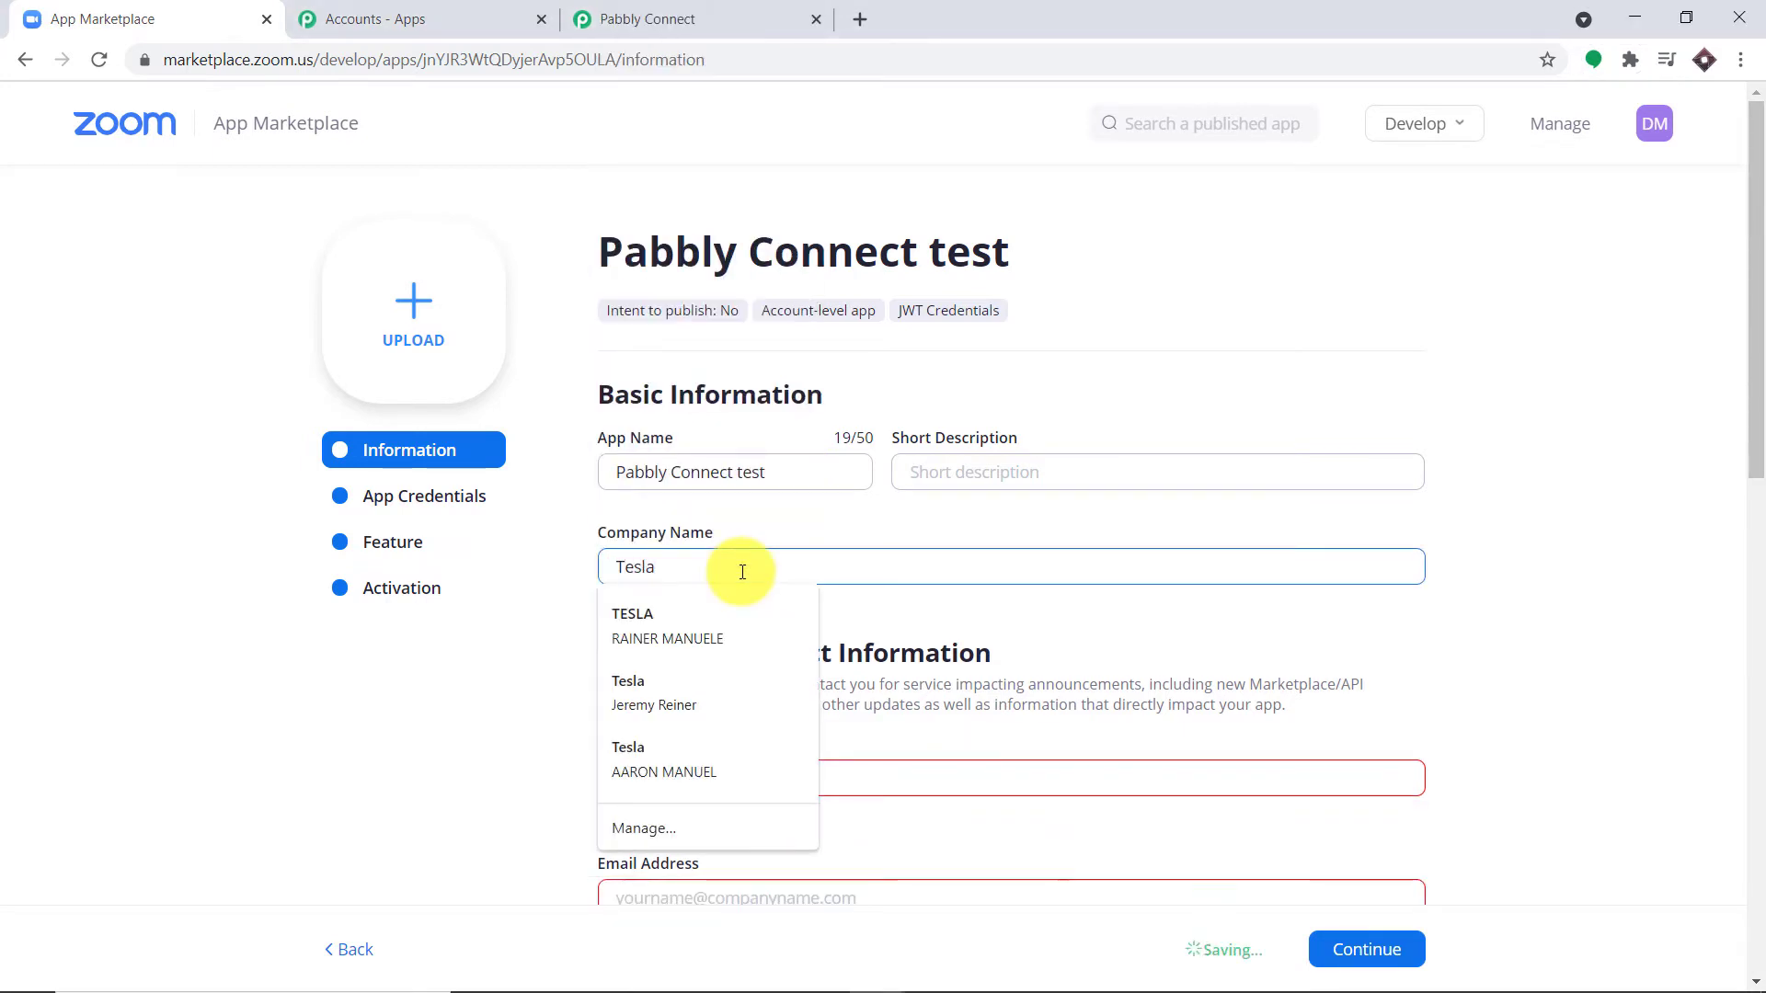
{"action": "left_click", "coordinate": [951, 520]}
{"action": "scroll", "coordinate": [703, 657], "scroll_direction": "down", "scroll_amount": 1}
{"action": "left_click", "coordinate": [703, 665]}
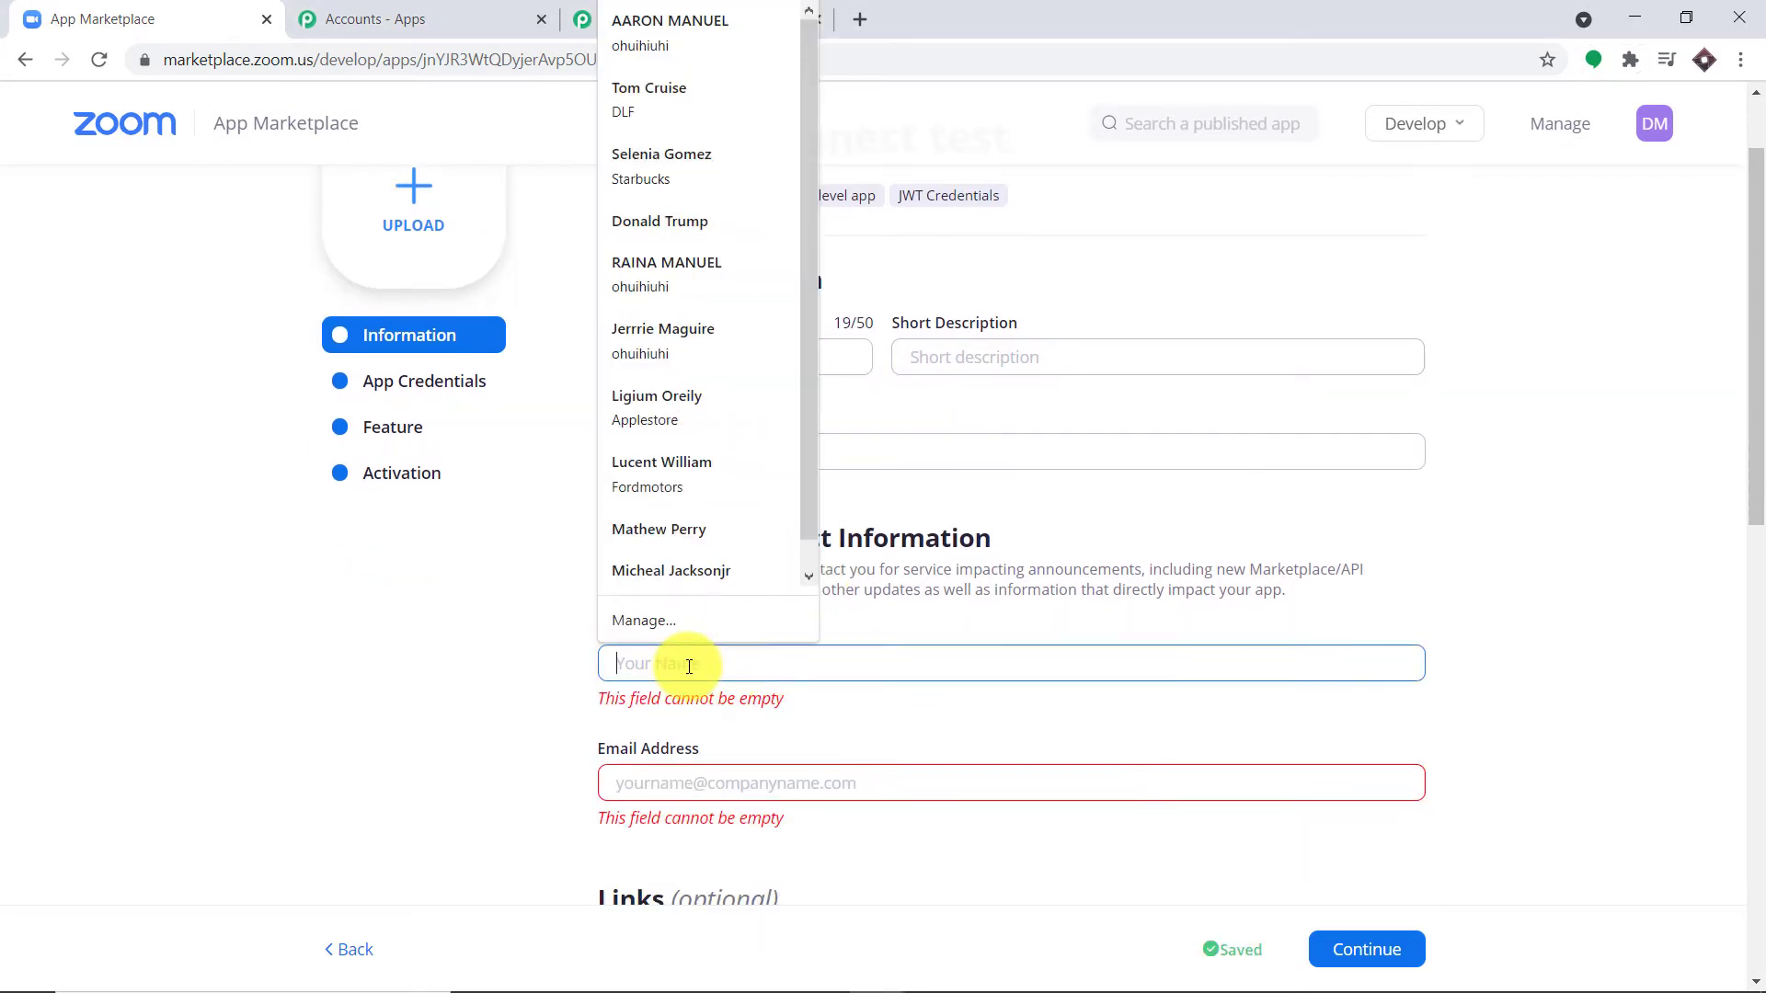
{"action": "type", "text": "Elon"}
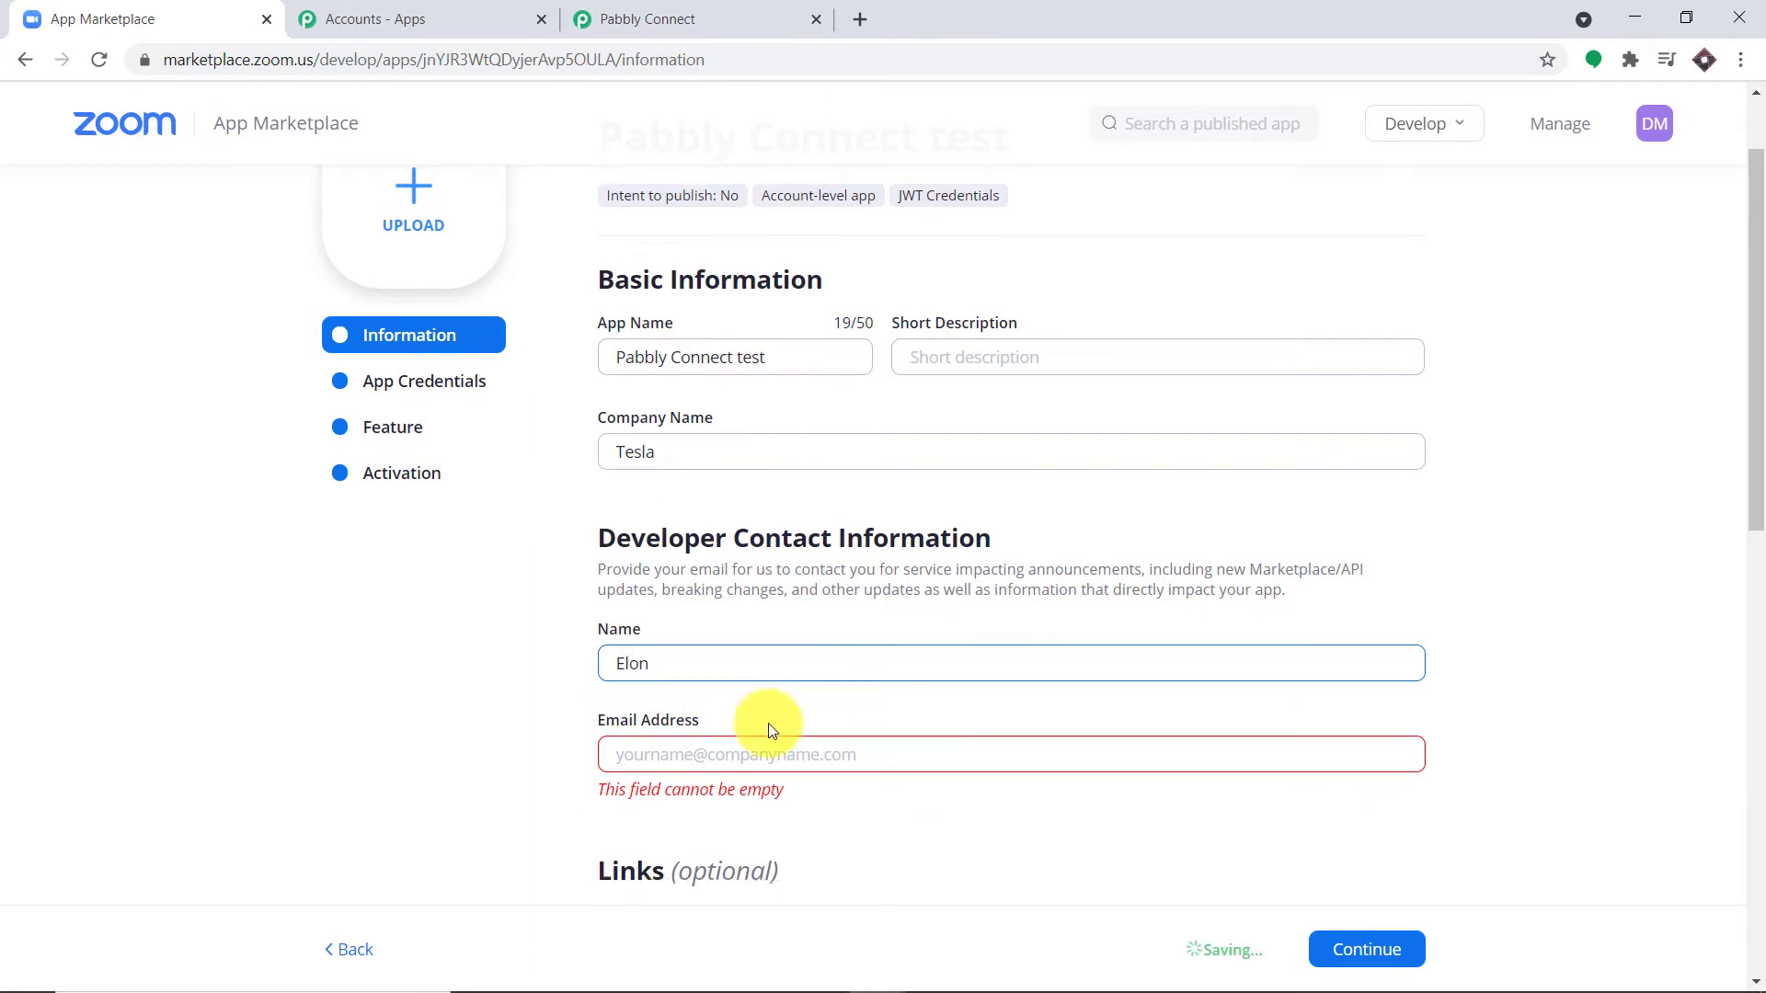
{"action": "left_click", "coordinate": [728, 752]}
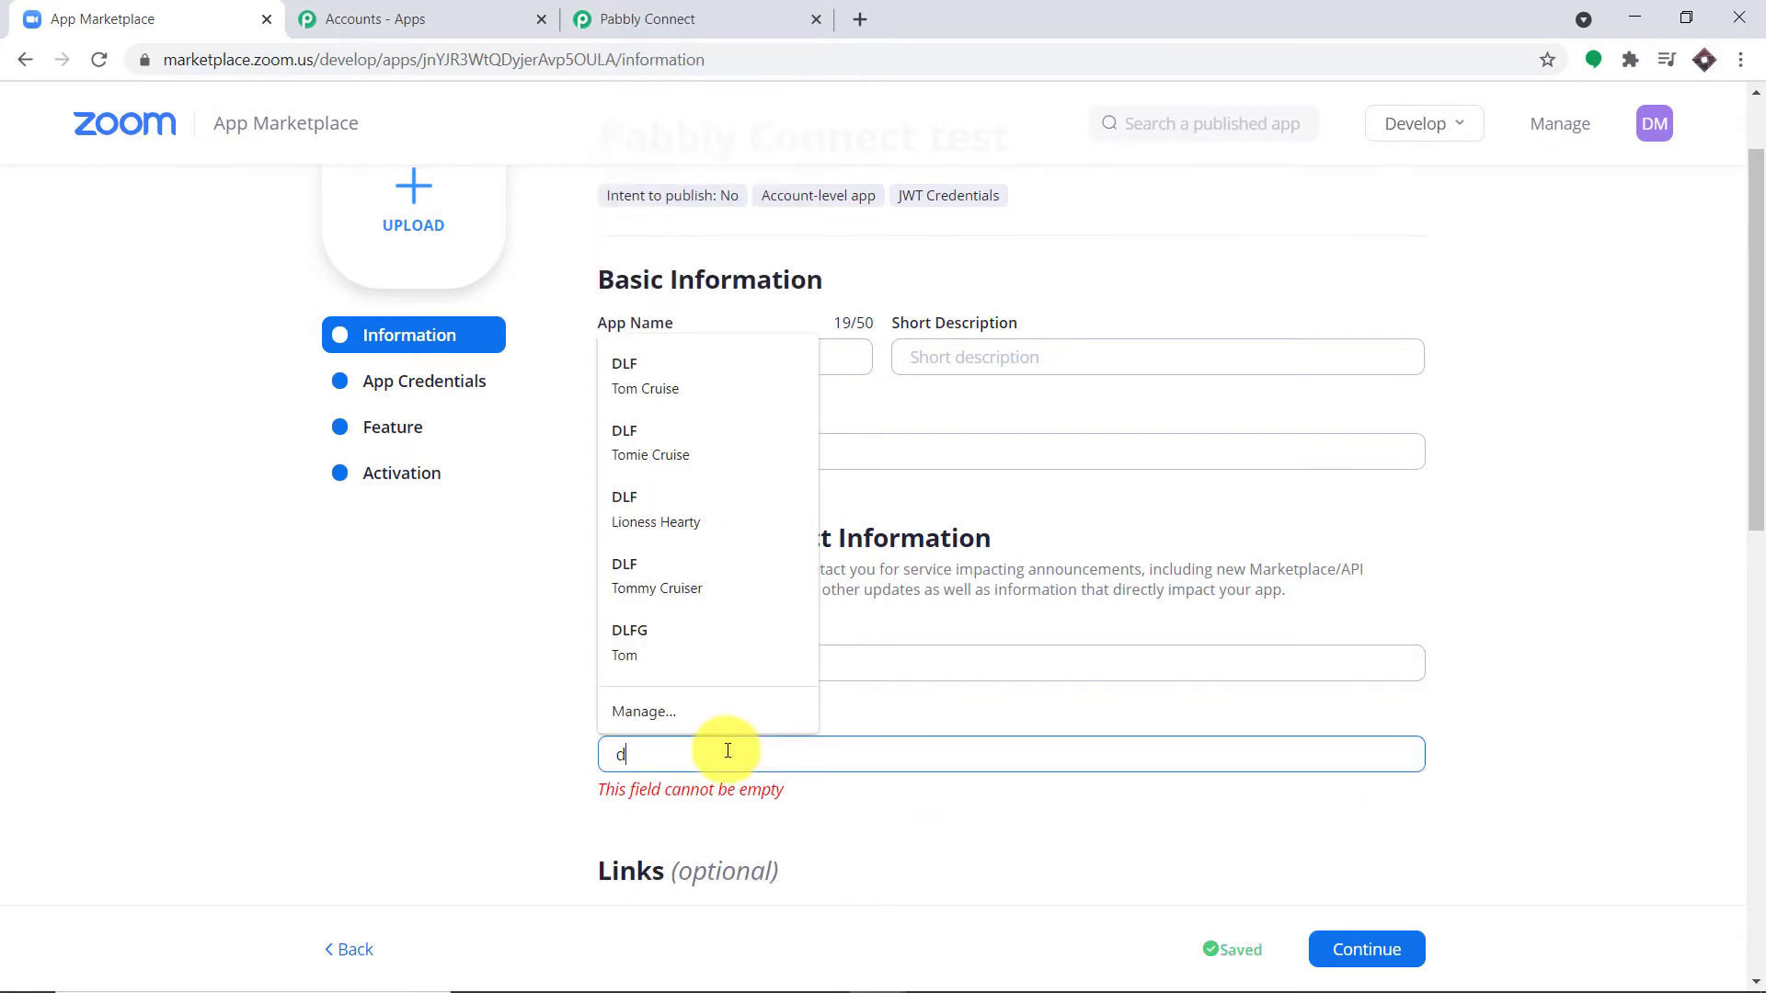
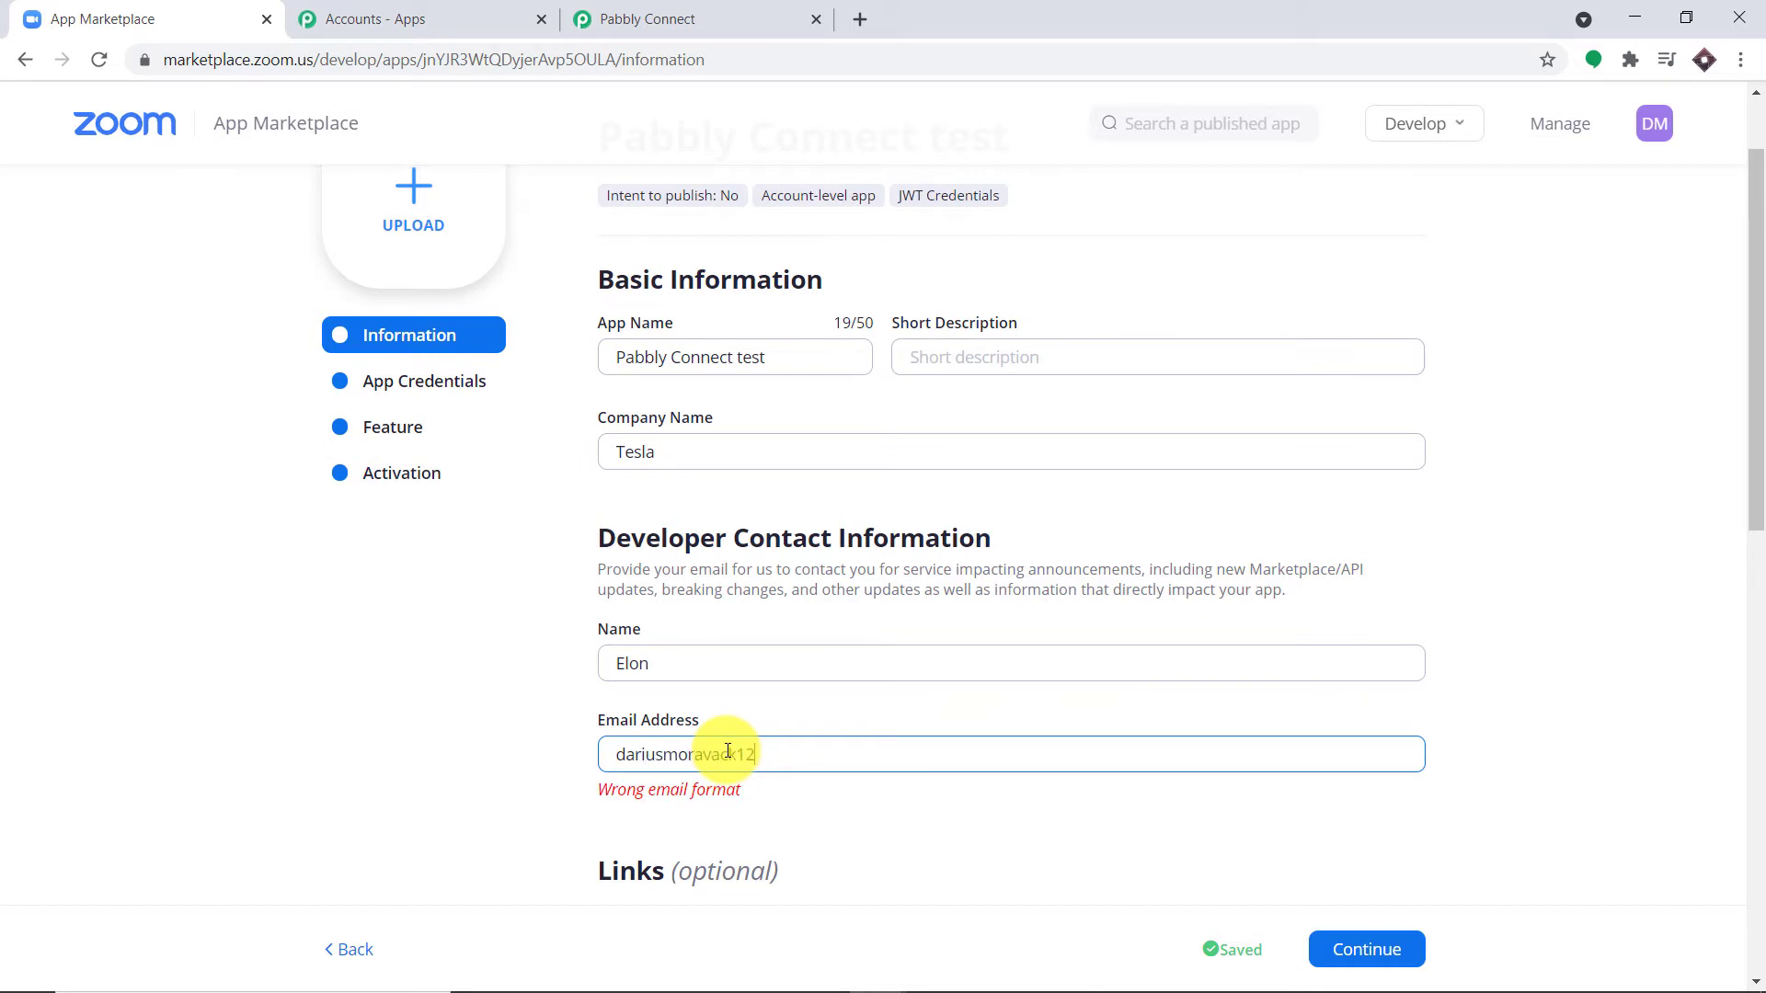
{"action": "scroll", "coordinate": [726, 634], "scroll_direction": "down", "scroll_amount": 3}
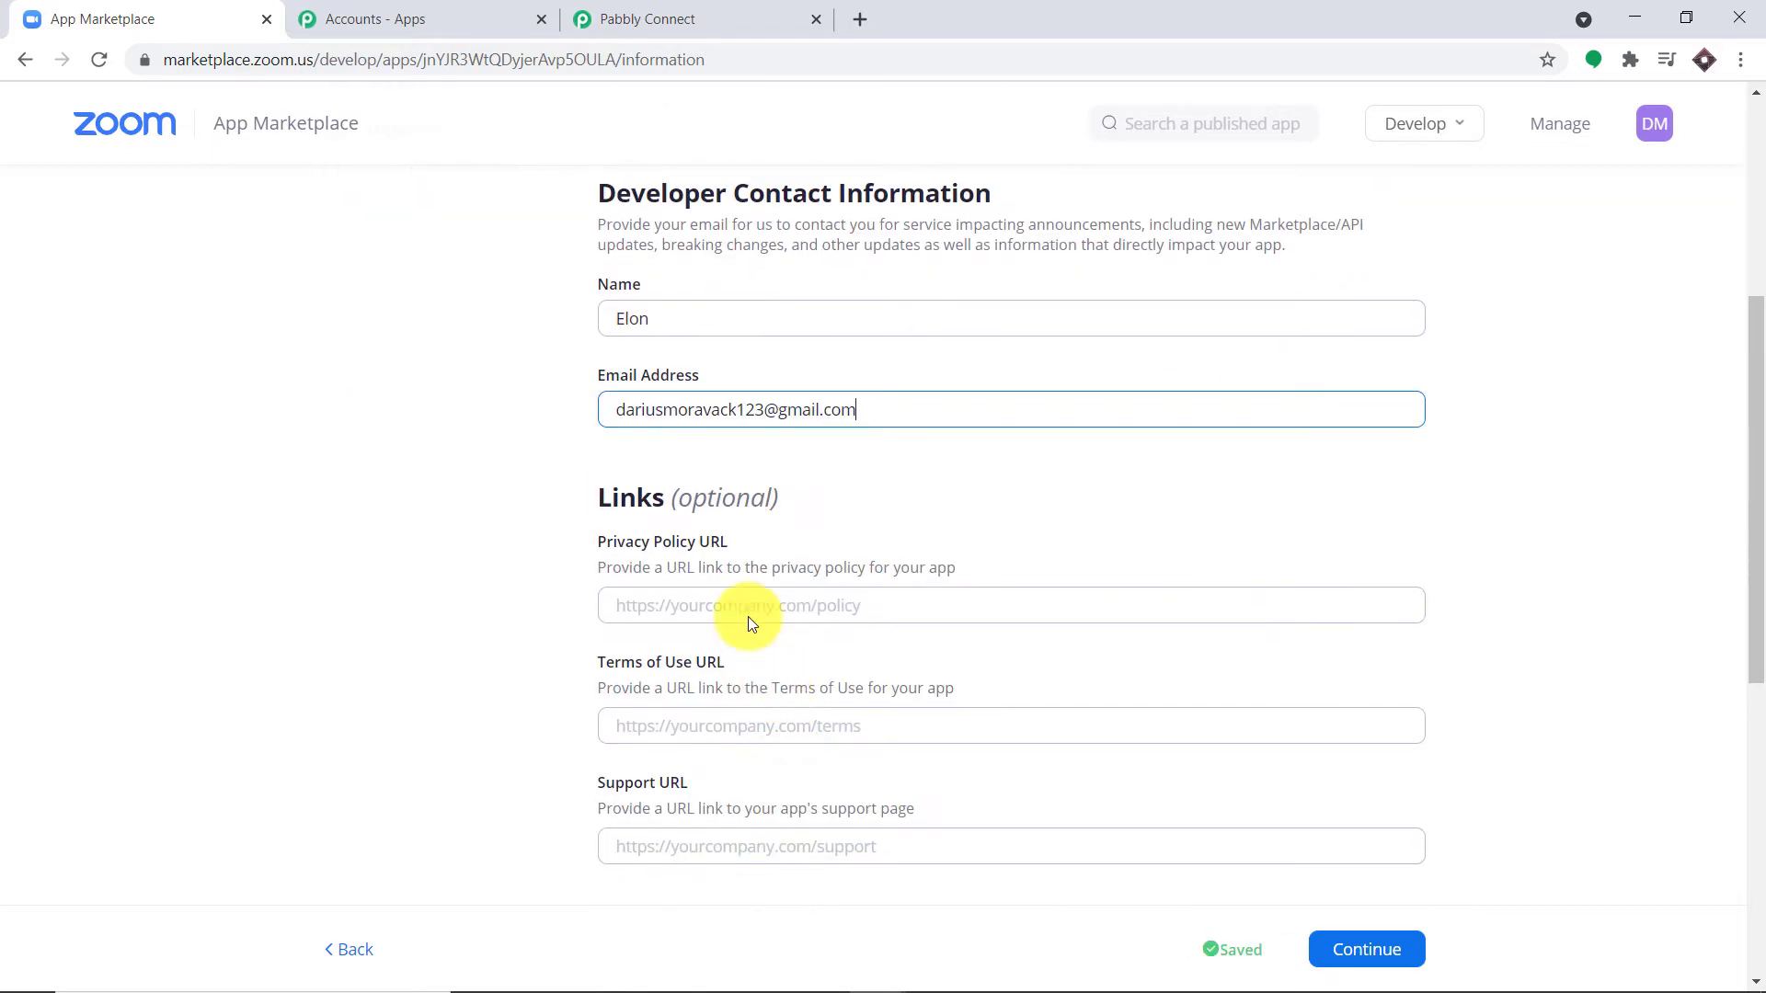
{"action": "scroll", "coordinate": [800, 584], "scroll_direction": "down", "scroll_amount": 1}
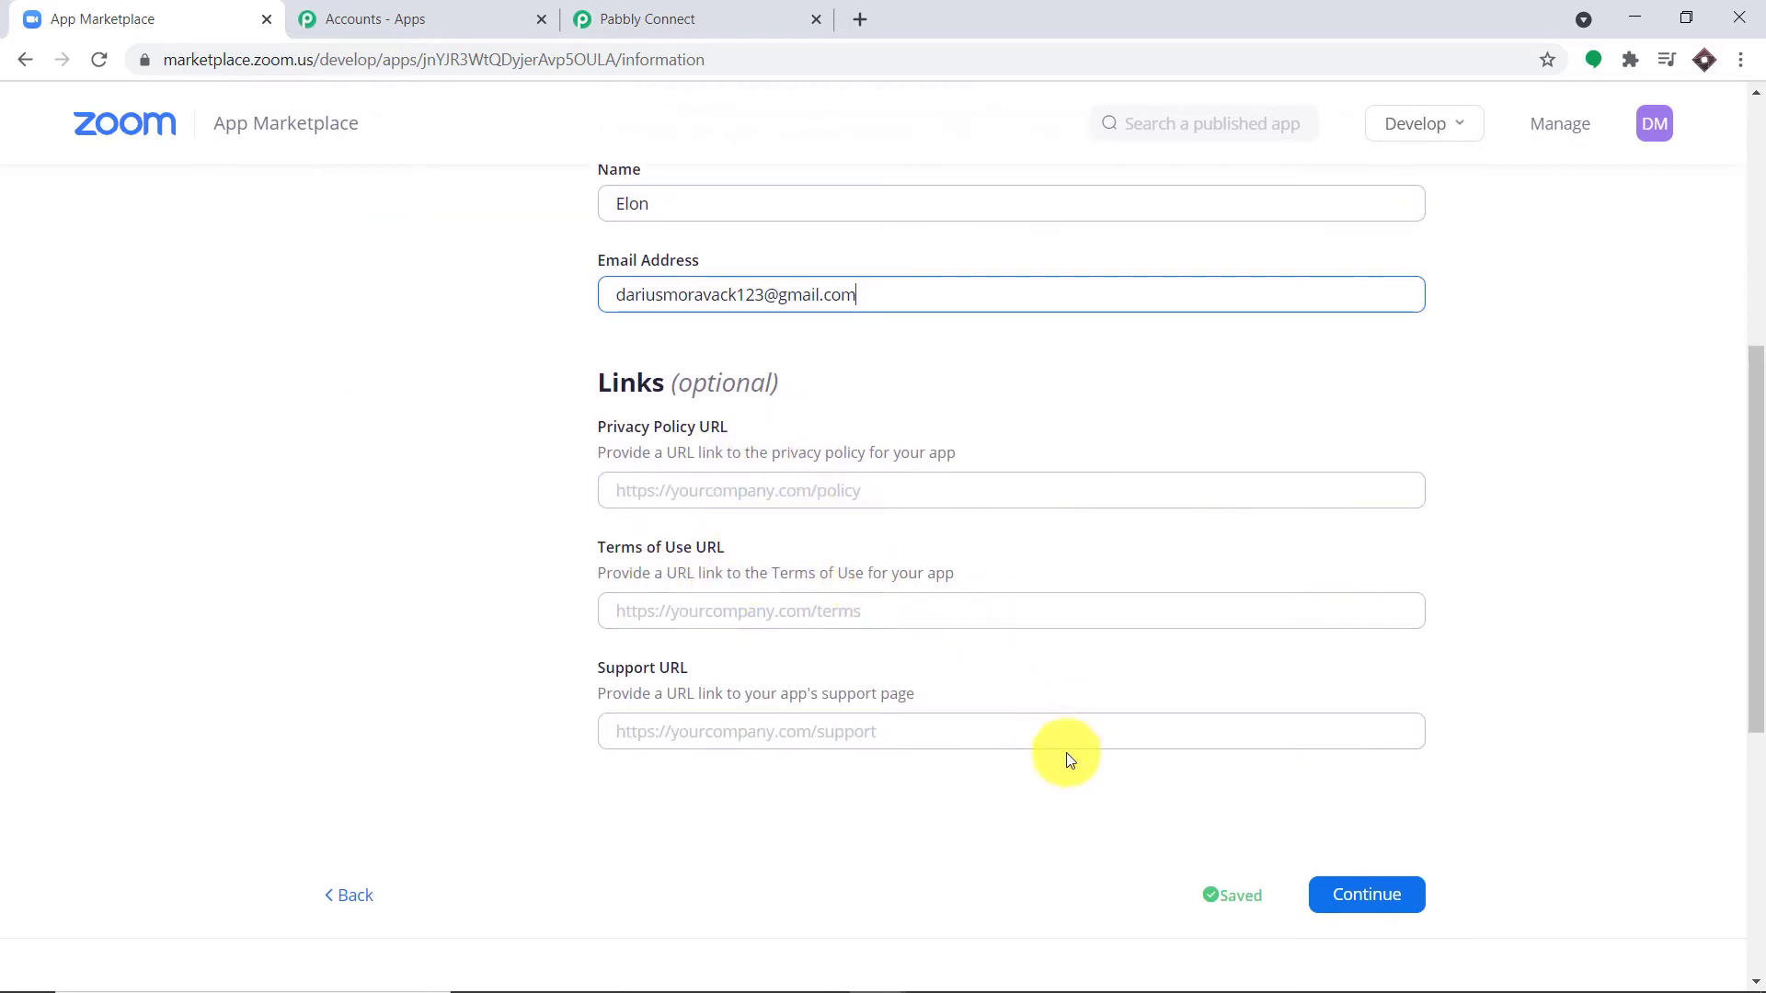
{"action": "left_click", "coordinate": [1399, 896]}
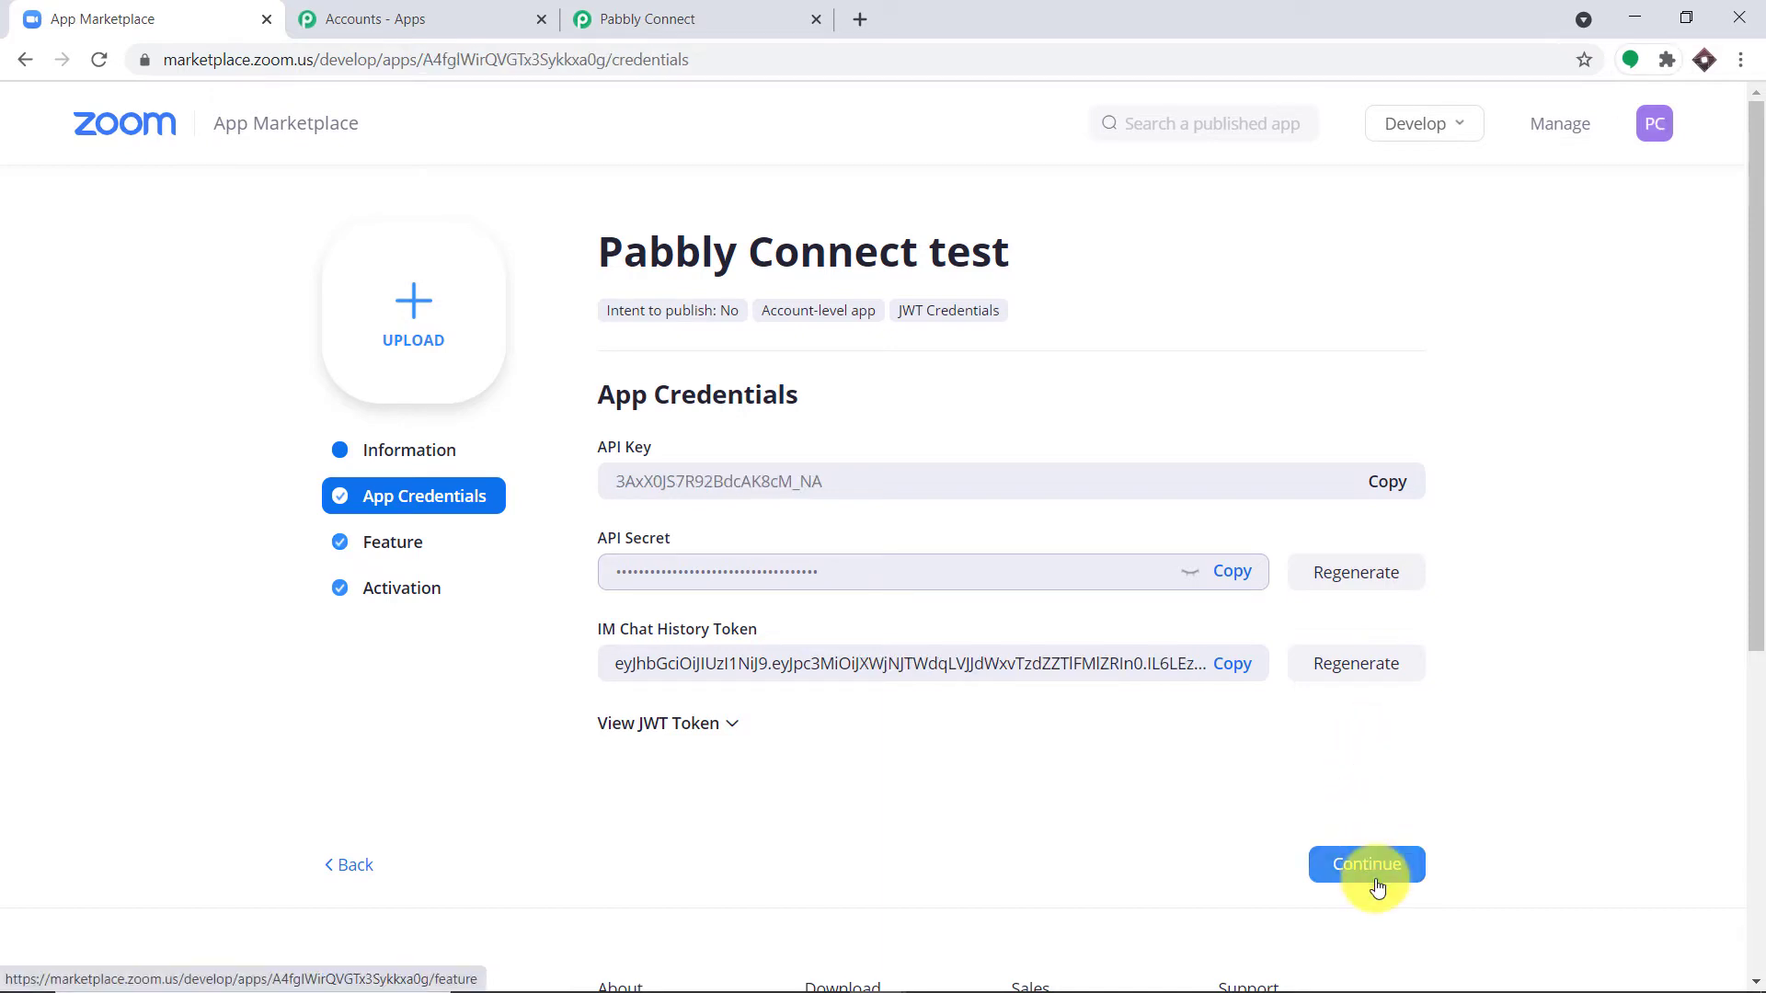
Step: Enable Event Subscriptions and add a subscription named 'Registration for Biology Classes'
{"action": "left_click", "coordinate": [1378, 885]}
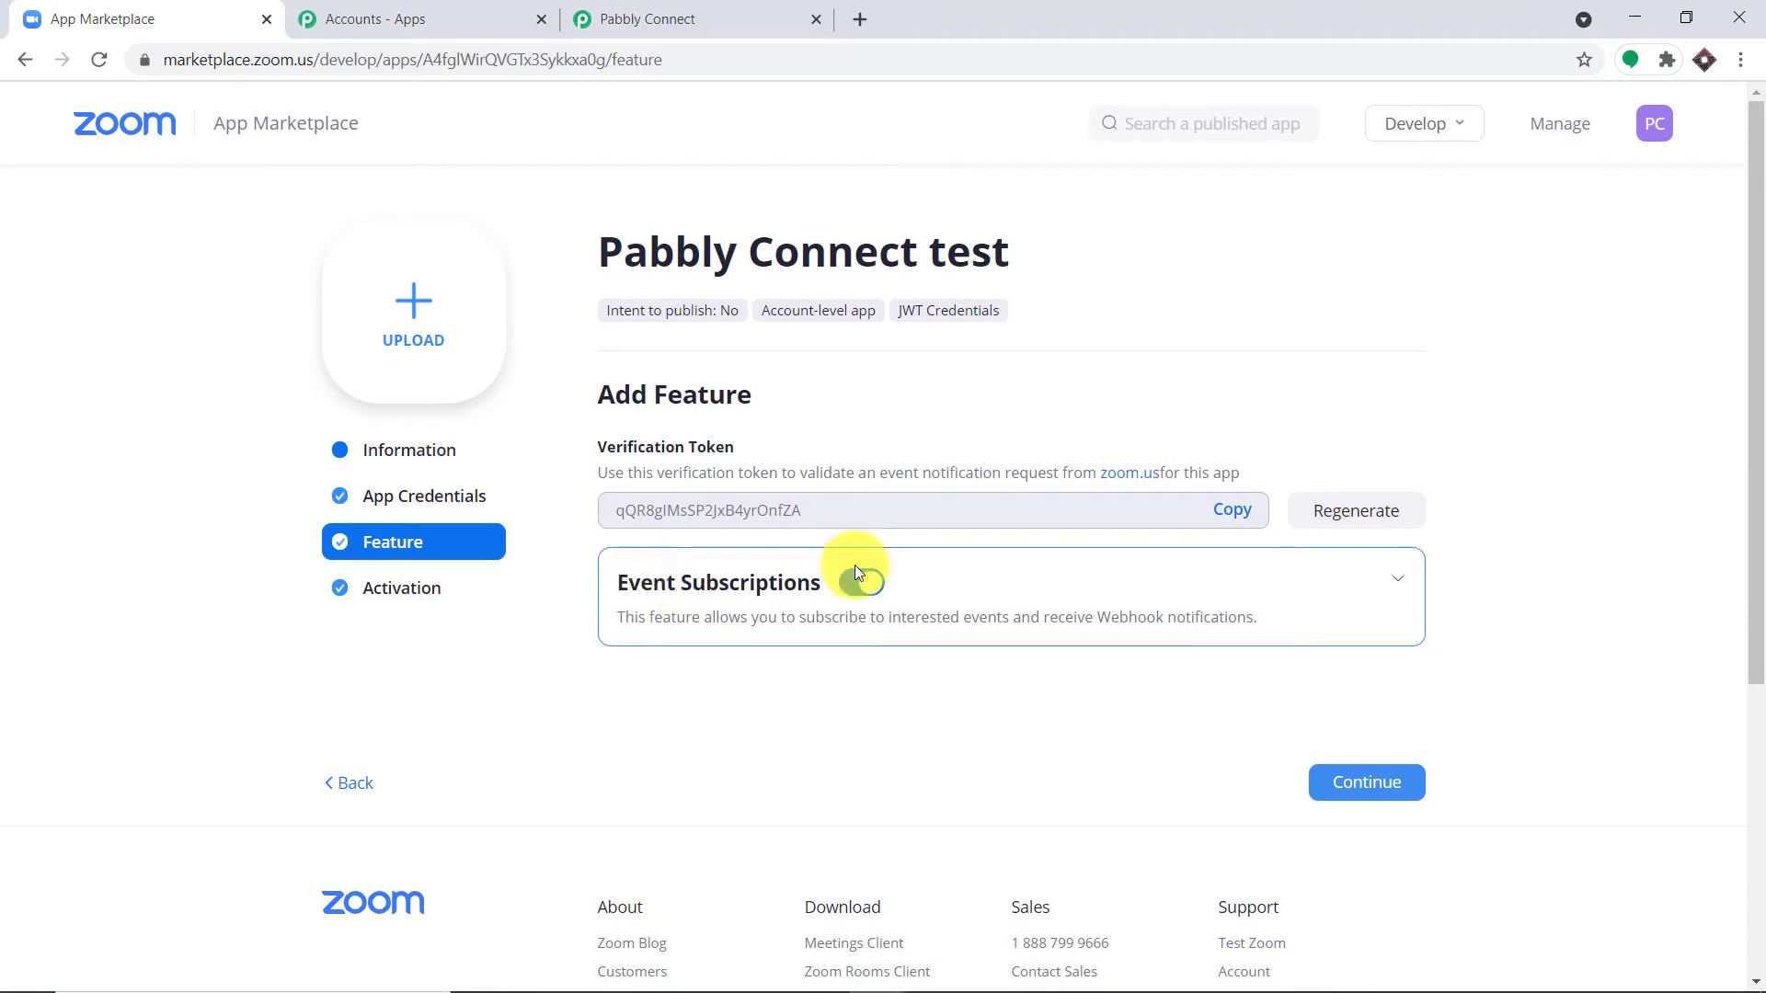
{"action": "left_click", "coordinate": [1394, 581]}
{"action": "scroll", "coordinate": [1394, 585], "scroll_direction": "down", "scroll_amount": 2}
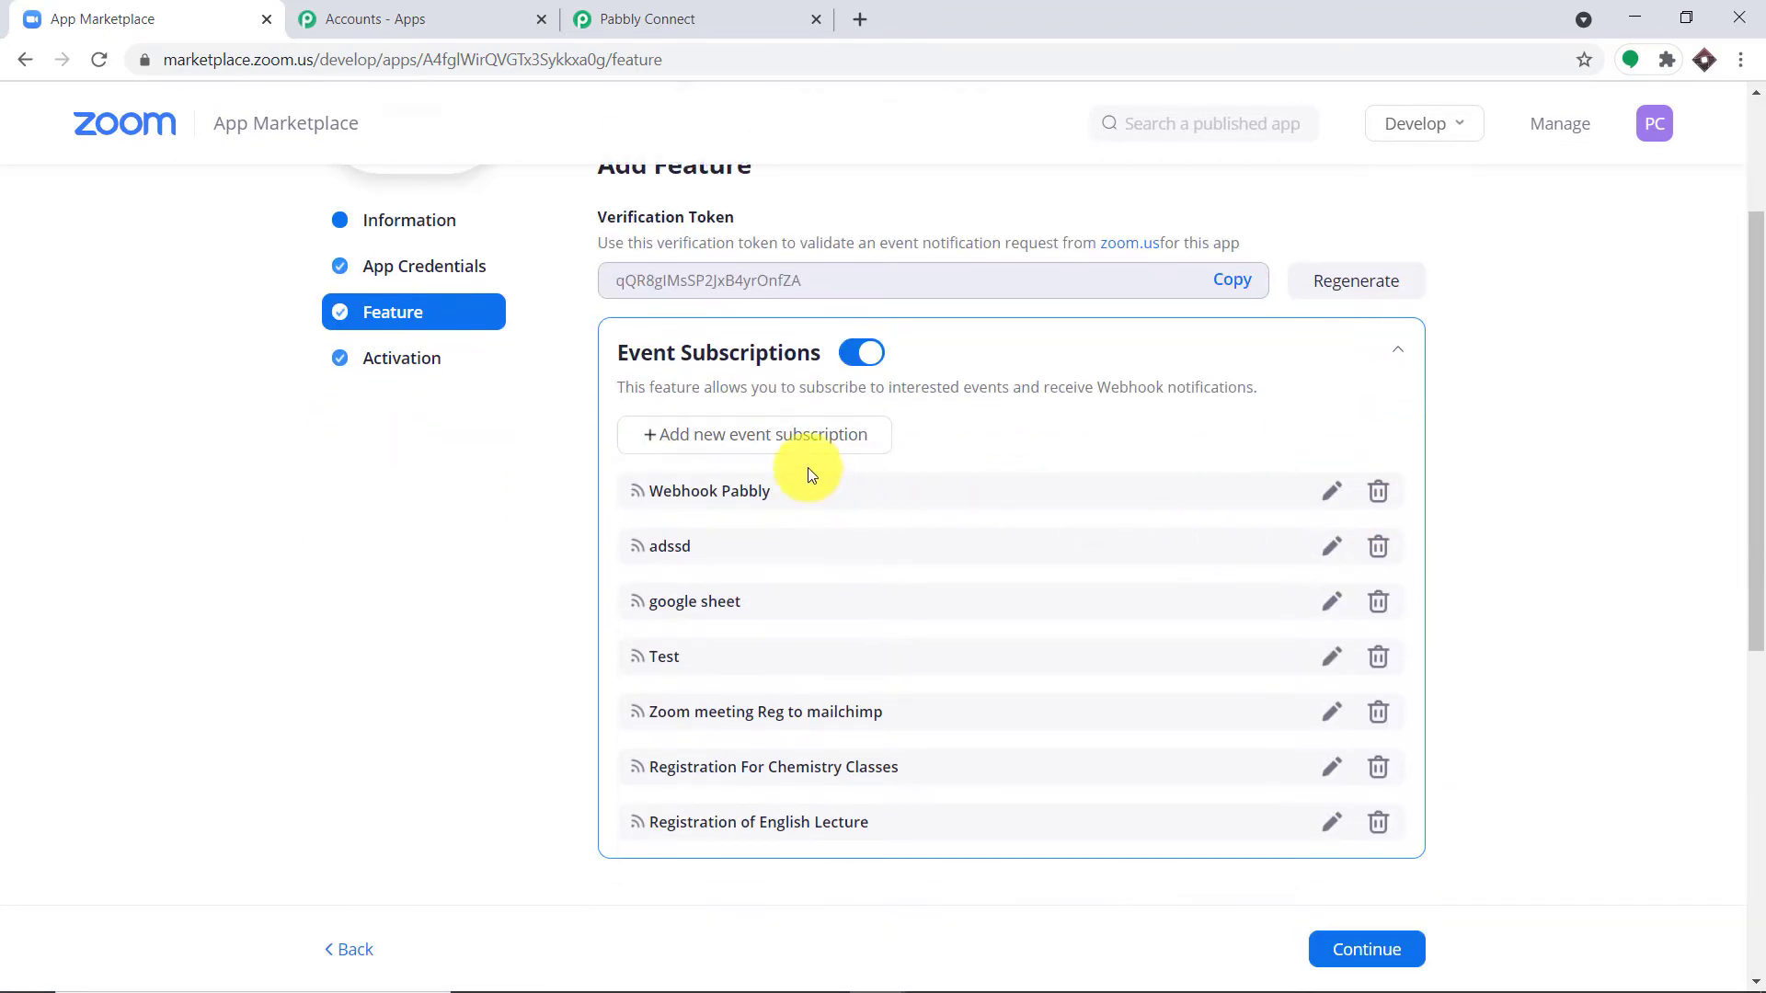
{"action": "left_click", "coordinate": [746, 438]}
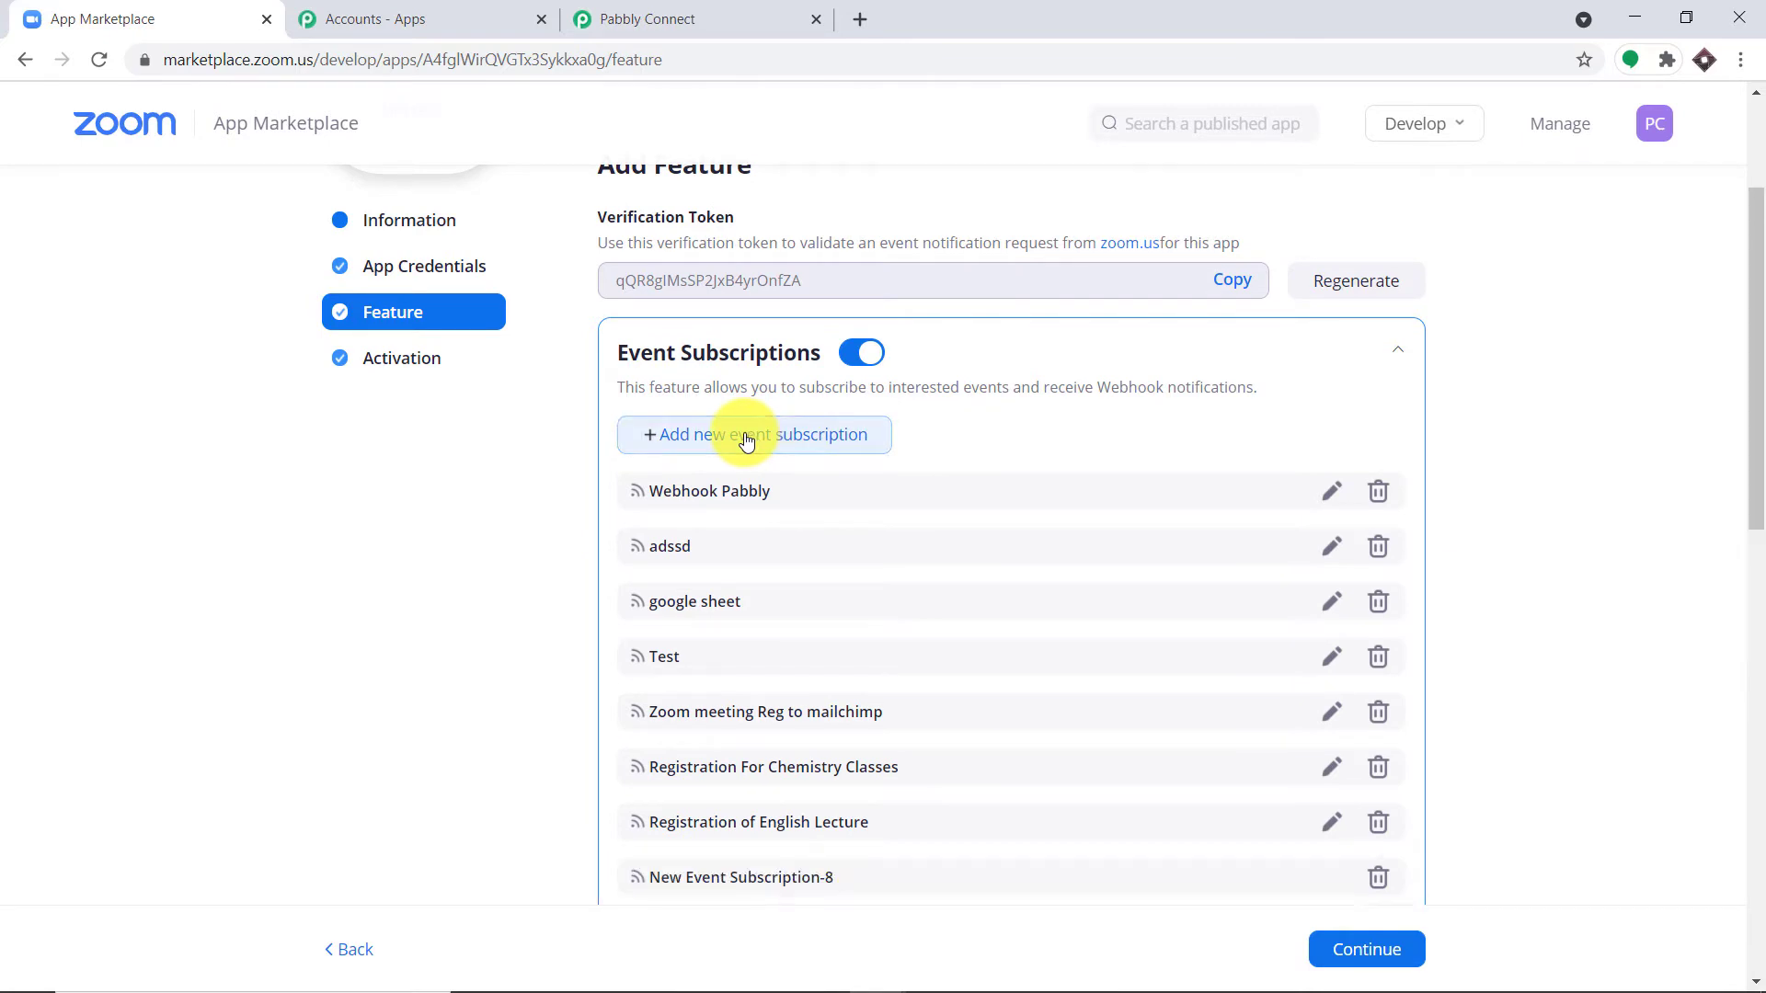
{"action": "scroll", "coordinate": [1757, 552], "scroll_direction": "down", "scroll_amount": 3}
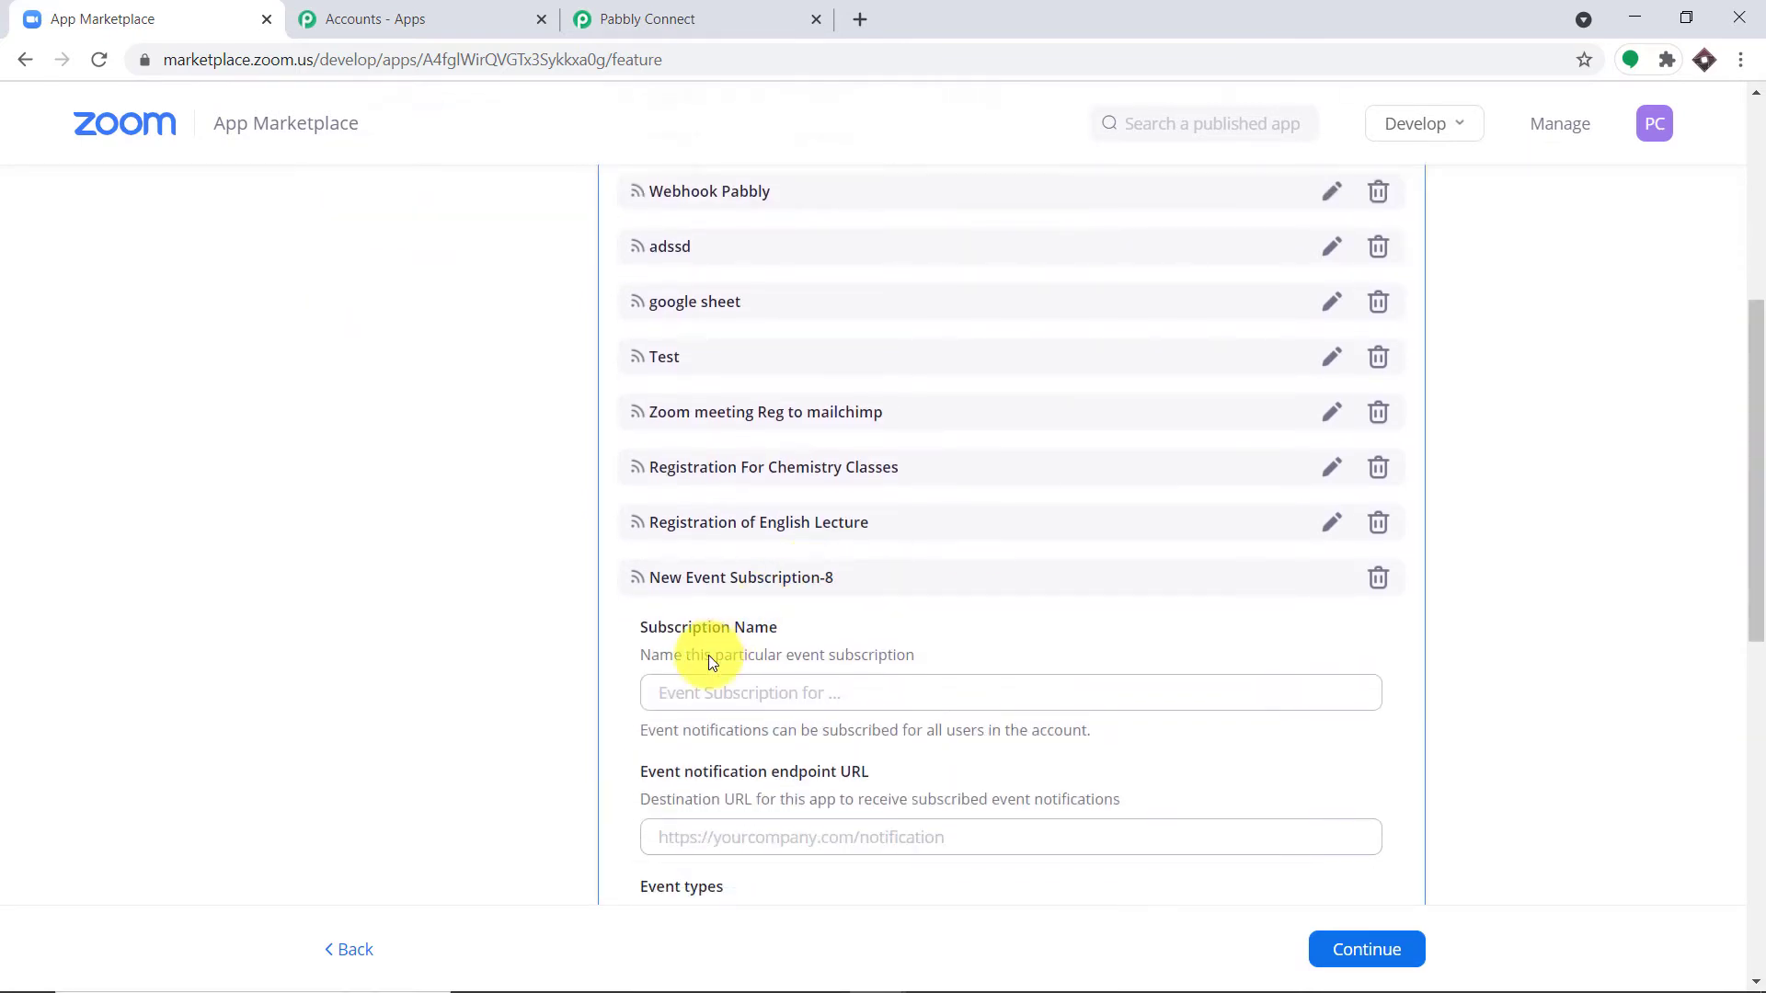
{"action": "left_click", "coordinate": [696, 693]}
{"action": "type", "text": "R"}
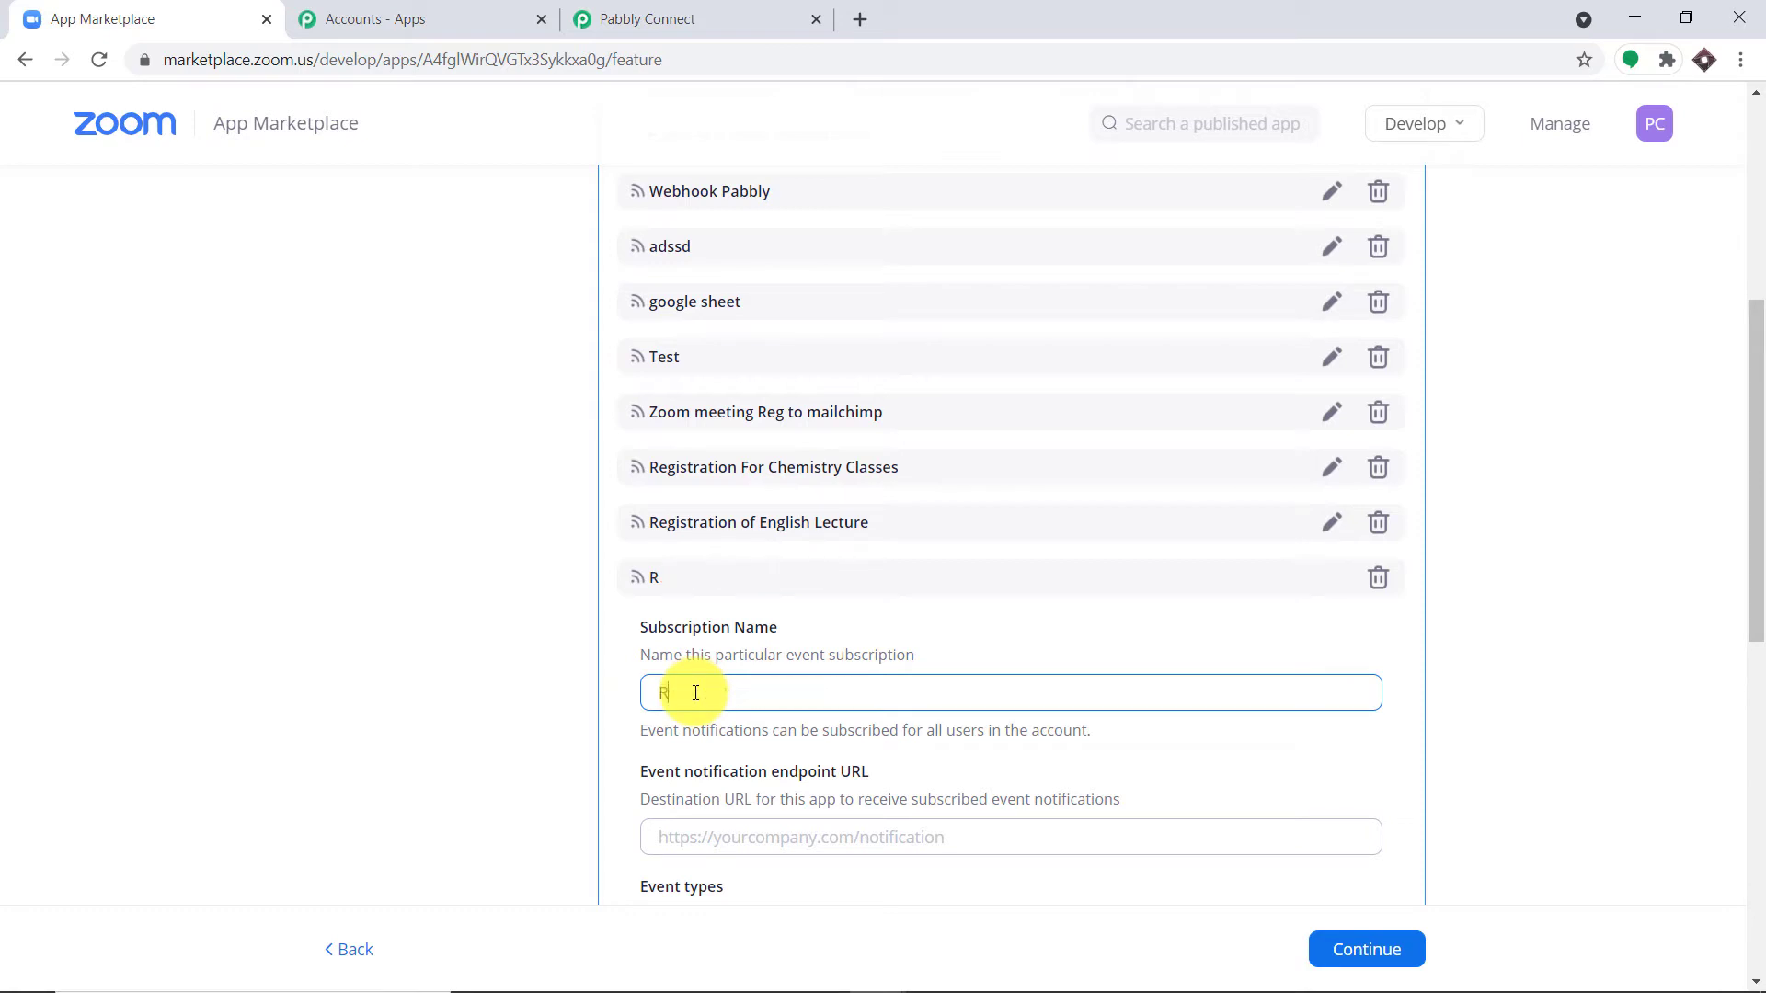
{"action": "type", "text": "egistration for Bi"}
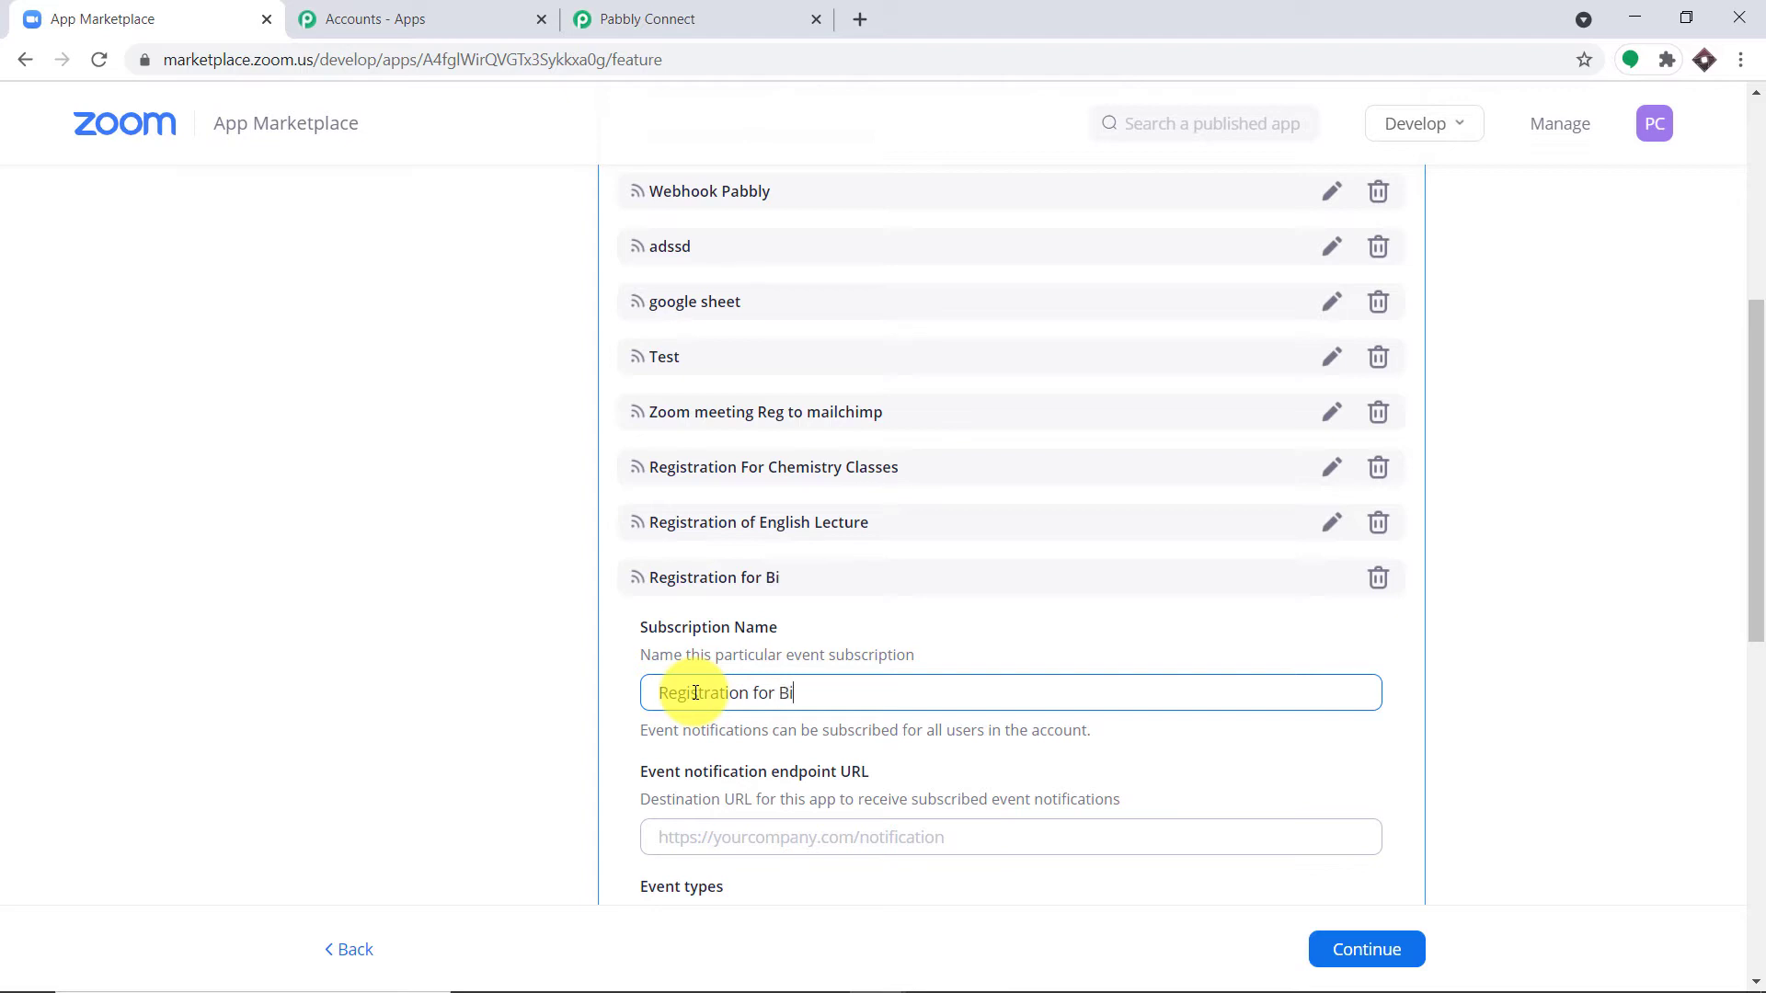
{"action": "type", "text": "ology Classes"}
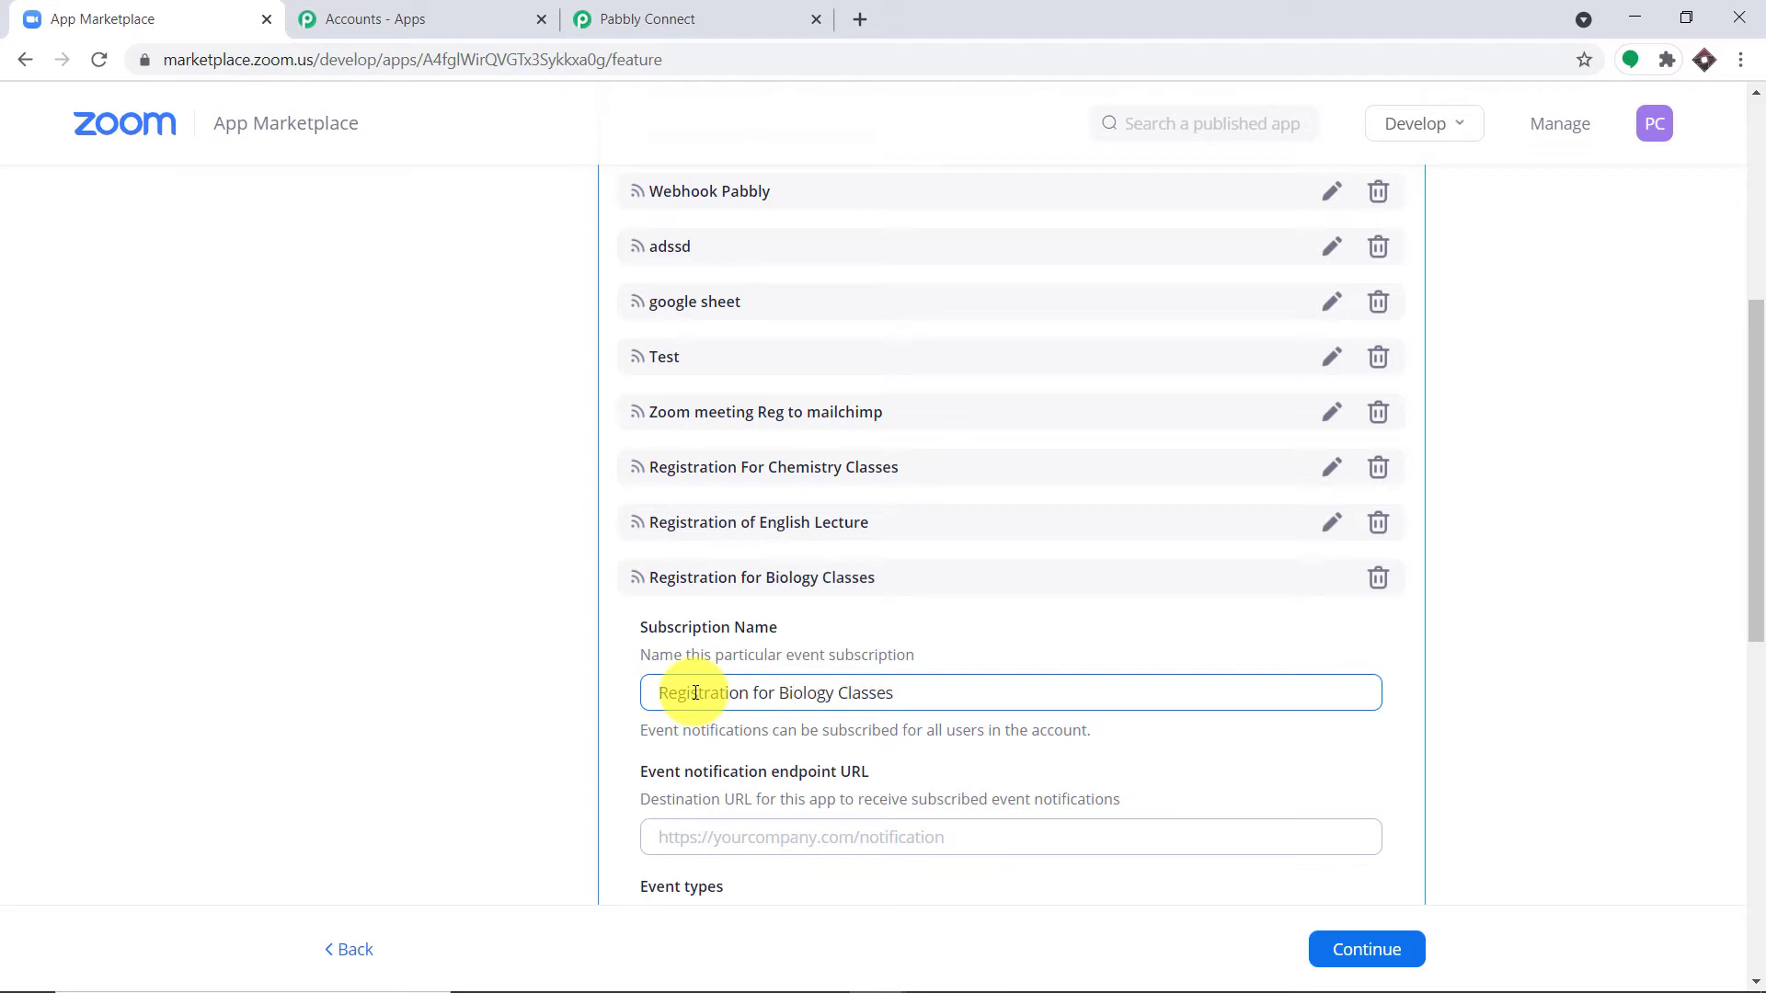
{"action": "left_click", "coordinate": [1531, 584]}
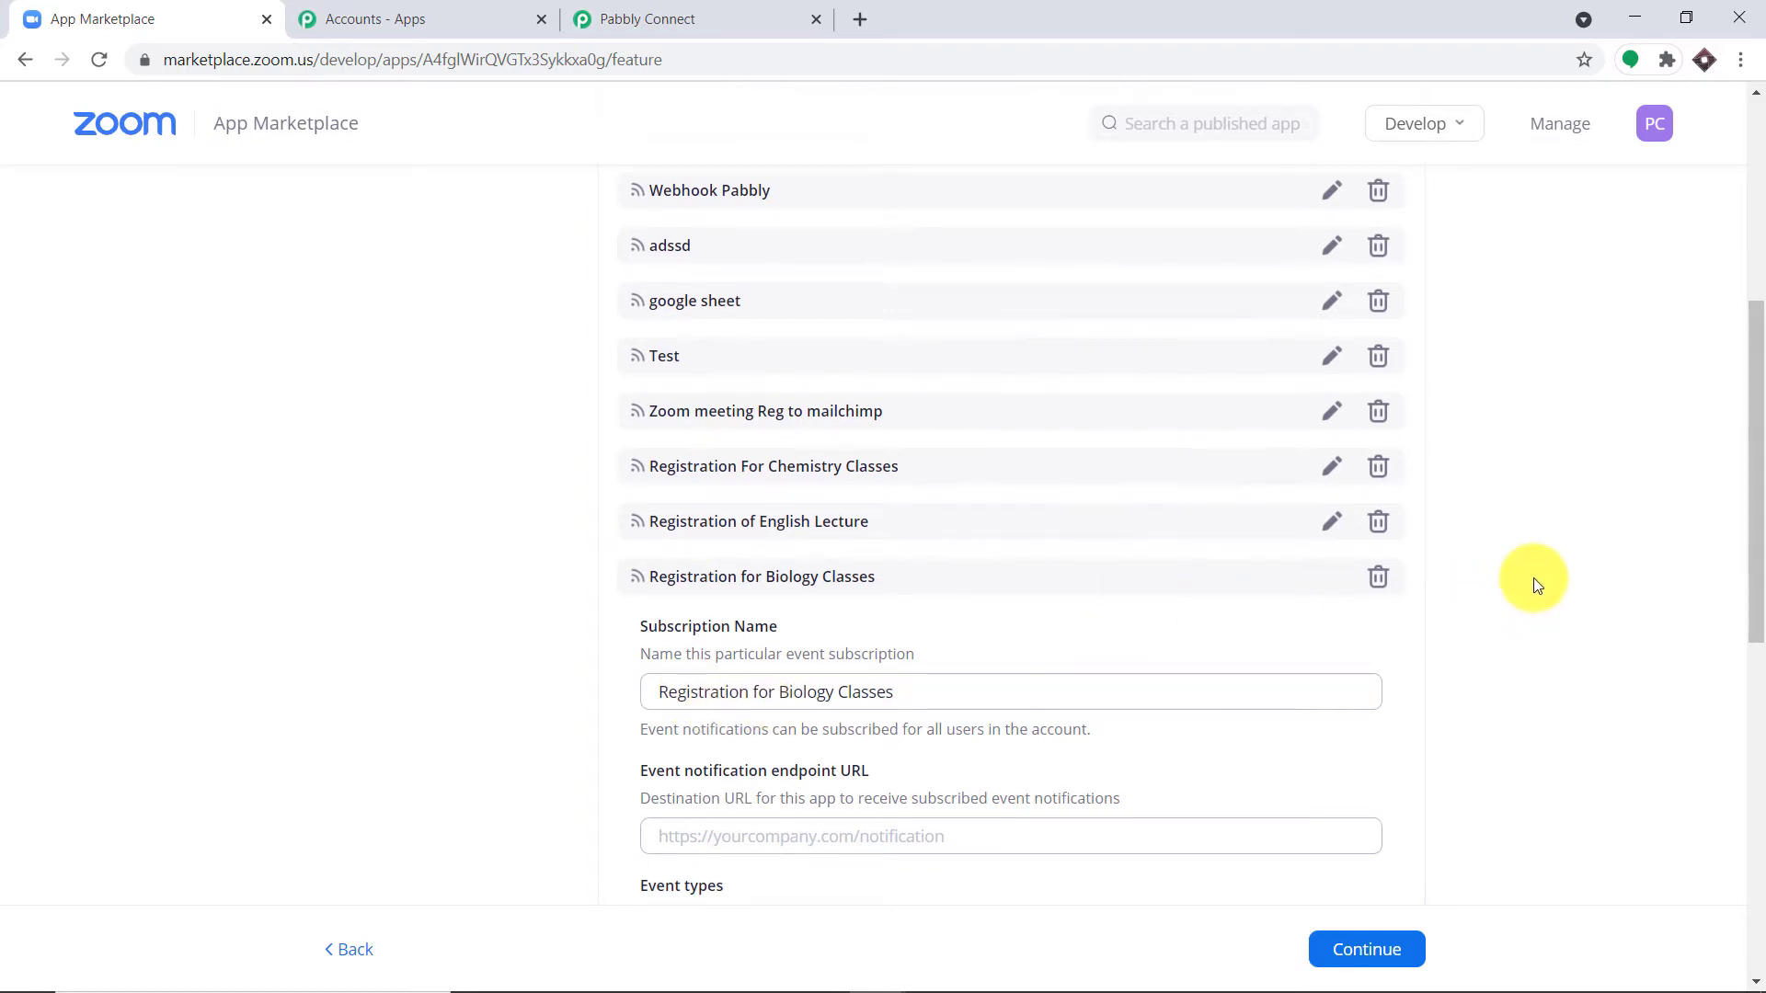
{"action": "scroll", "coordinate": [1534, 585], "scroll_direction": "down", "scroll_amount": 4}
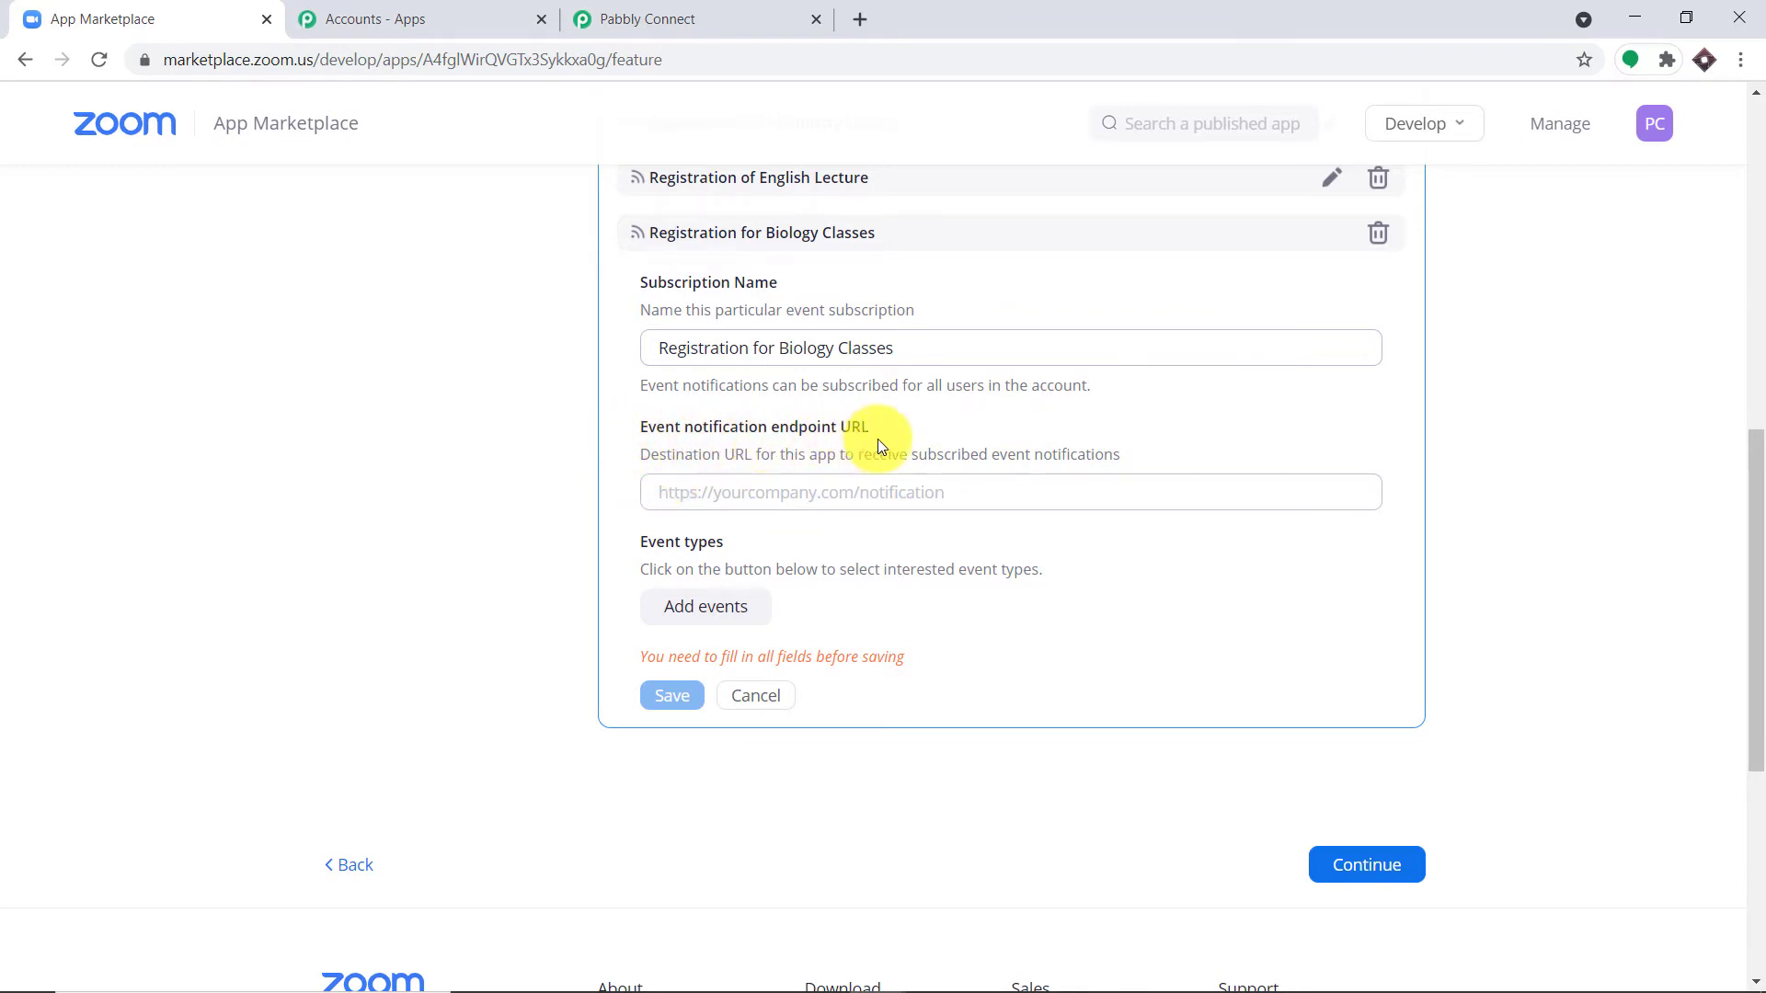
Step: Copy the trigger's webhook URL from the Pabbly Connect workflow
{"action": "left_click", "coordinate": [683, 7]}
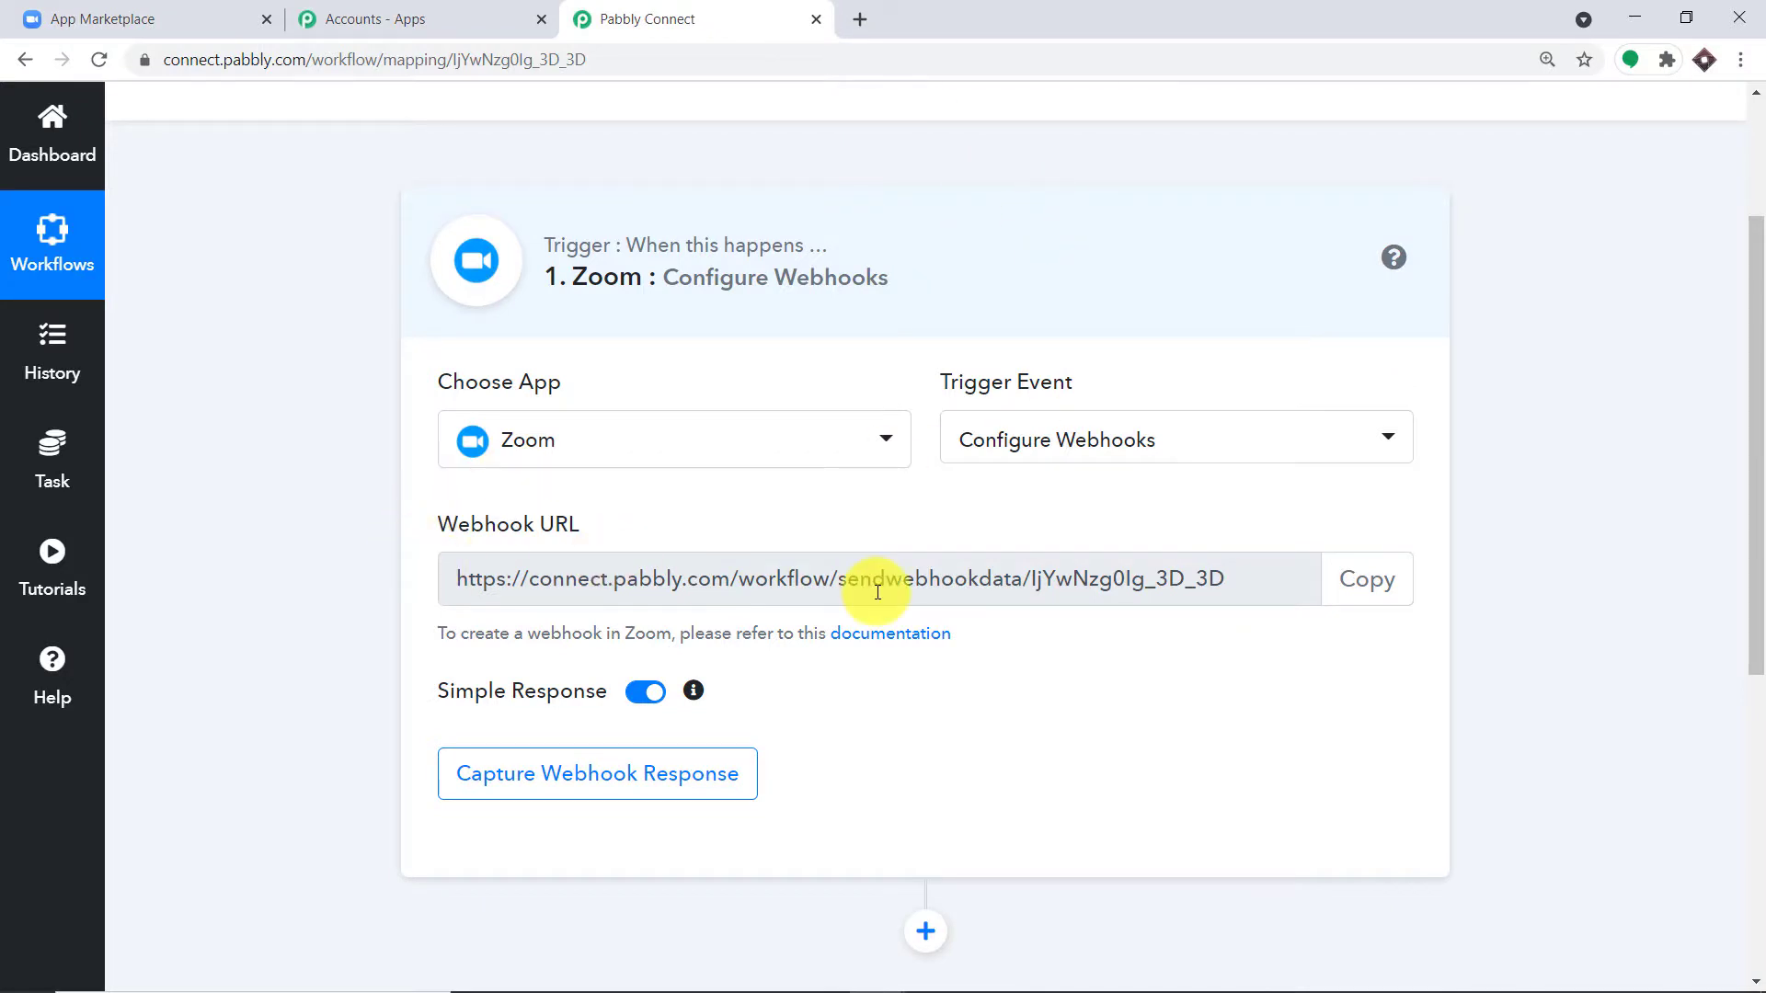
{"action": "left_click", "coordinate": [1386, 599]}
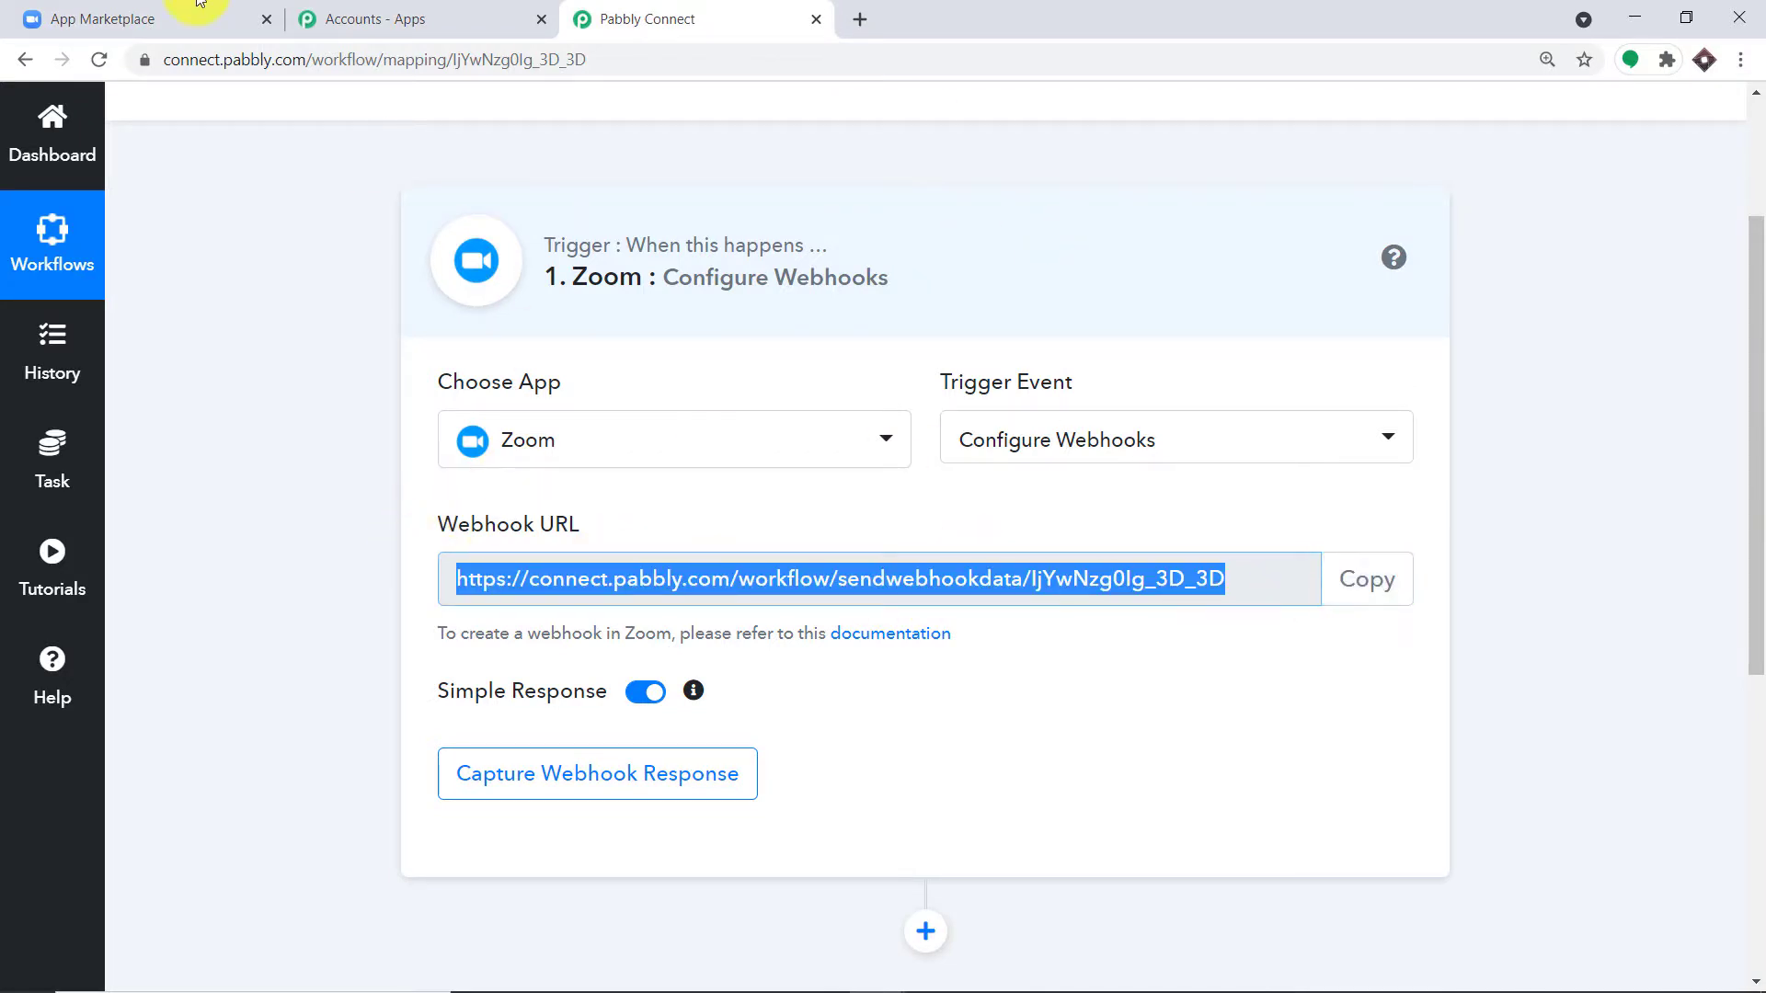
{"action": "left_click", "coordinate": [184, 19]}
Step: Paste the Pabbly webhook URL as the event notification endpoint URL
{"action": "left_click", "coordinate": [696, 493]}
{"action": "right_click", "coordinate": [704, 500]}
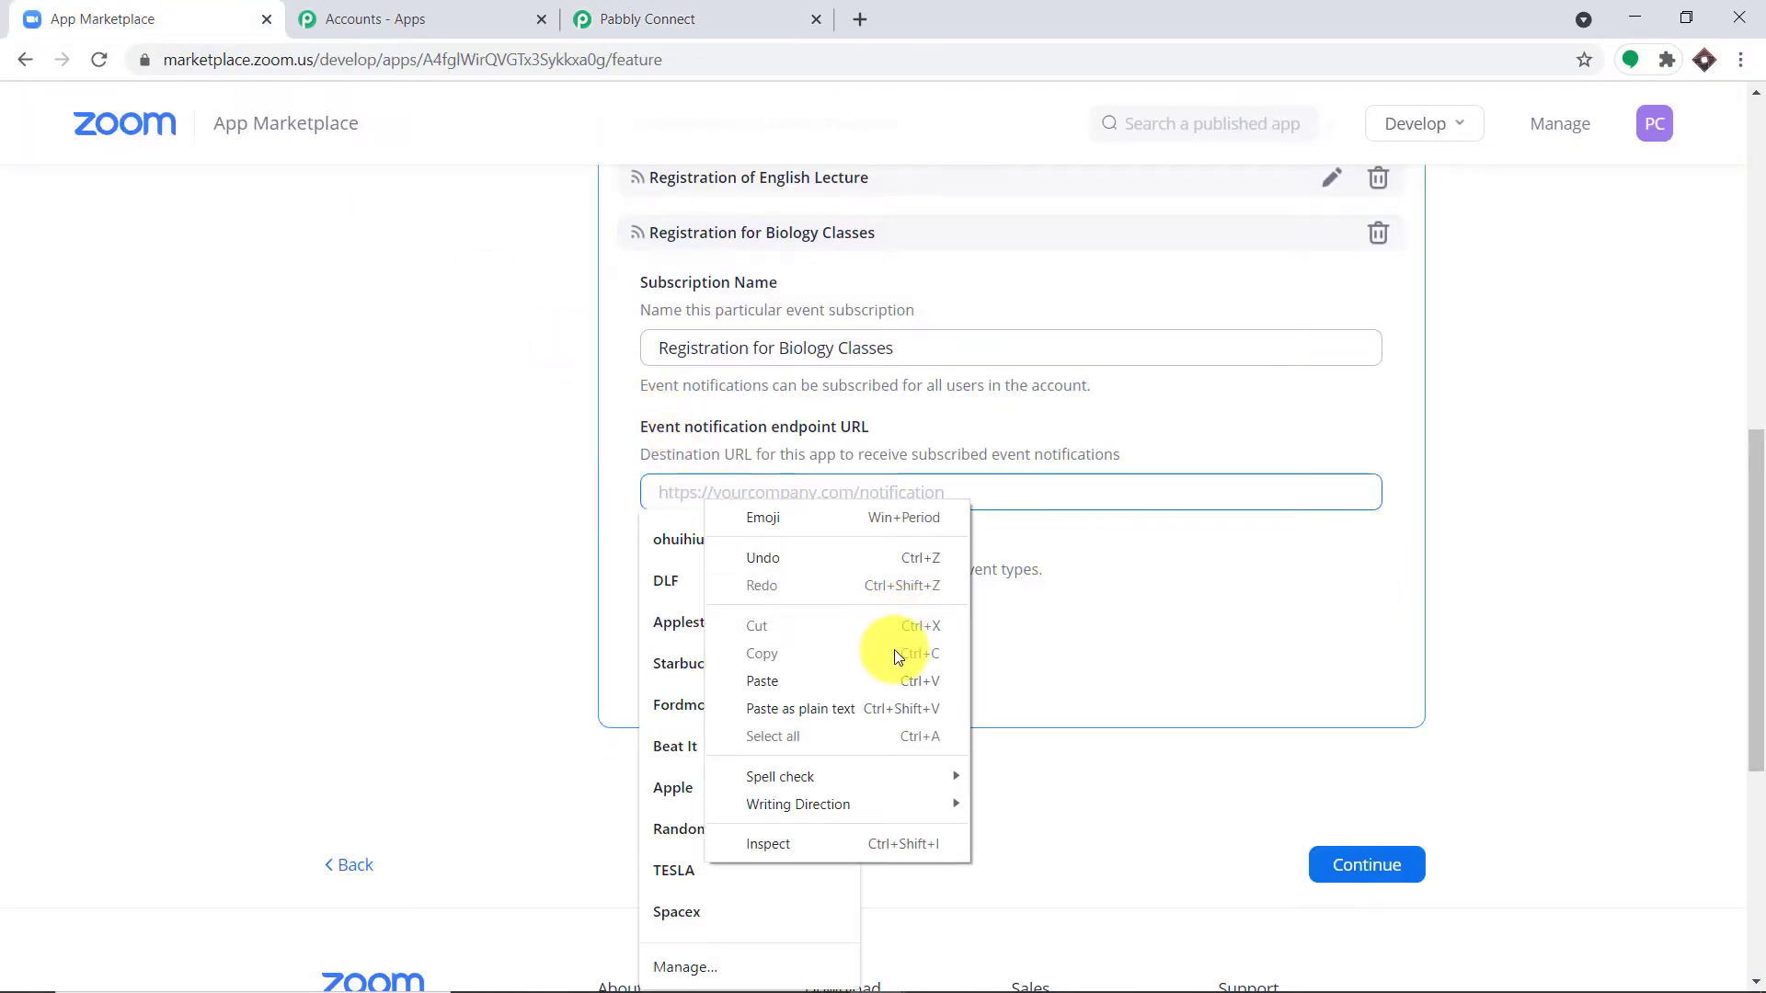
{"action": "left_click", "coordinate": [892, 681]}
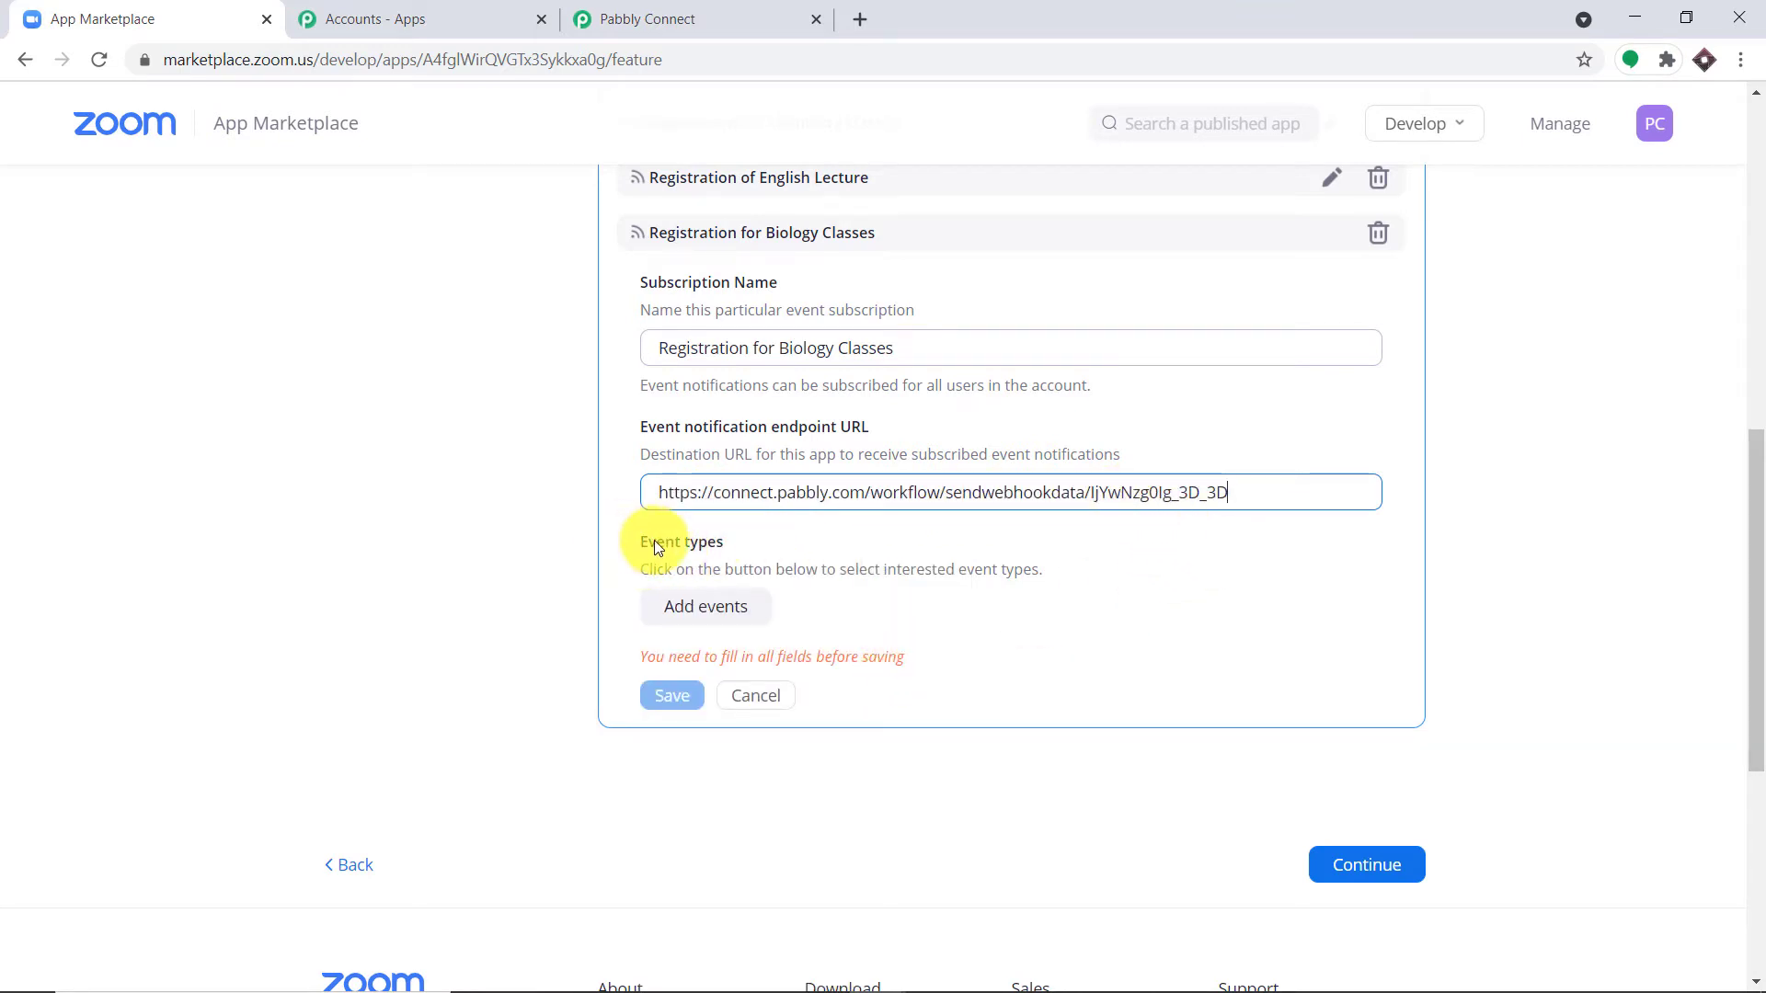
Step: Add the Meeting Registration has been created event, save the subscription, and proceed to activation
{"action": "left_click", "coordinate": [726, 609]}
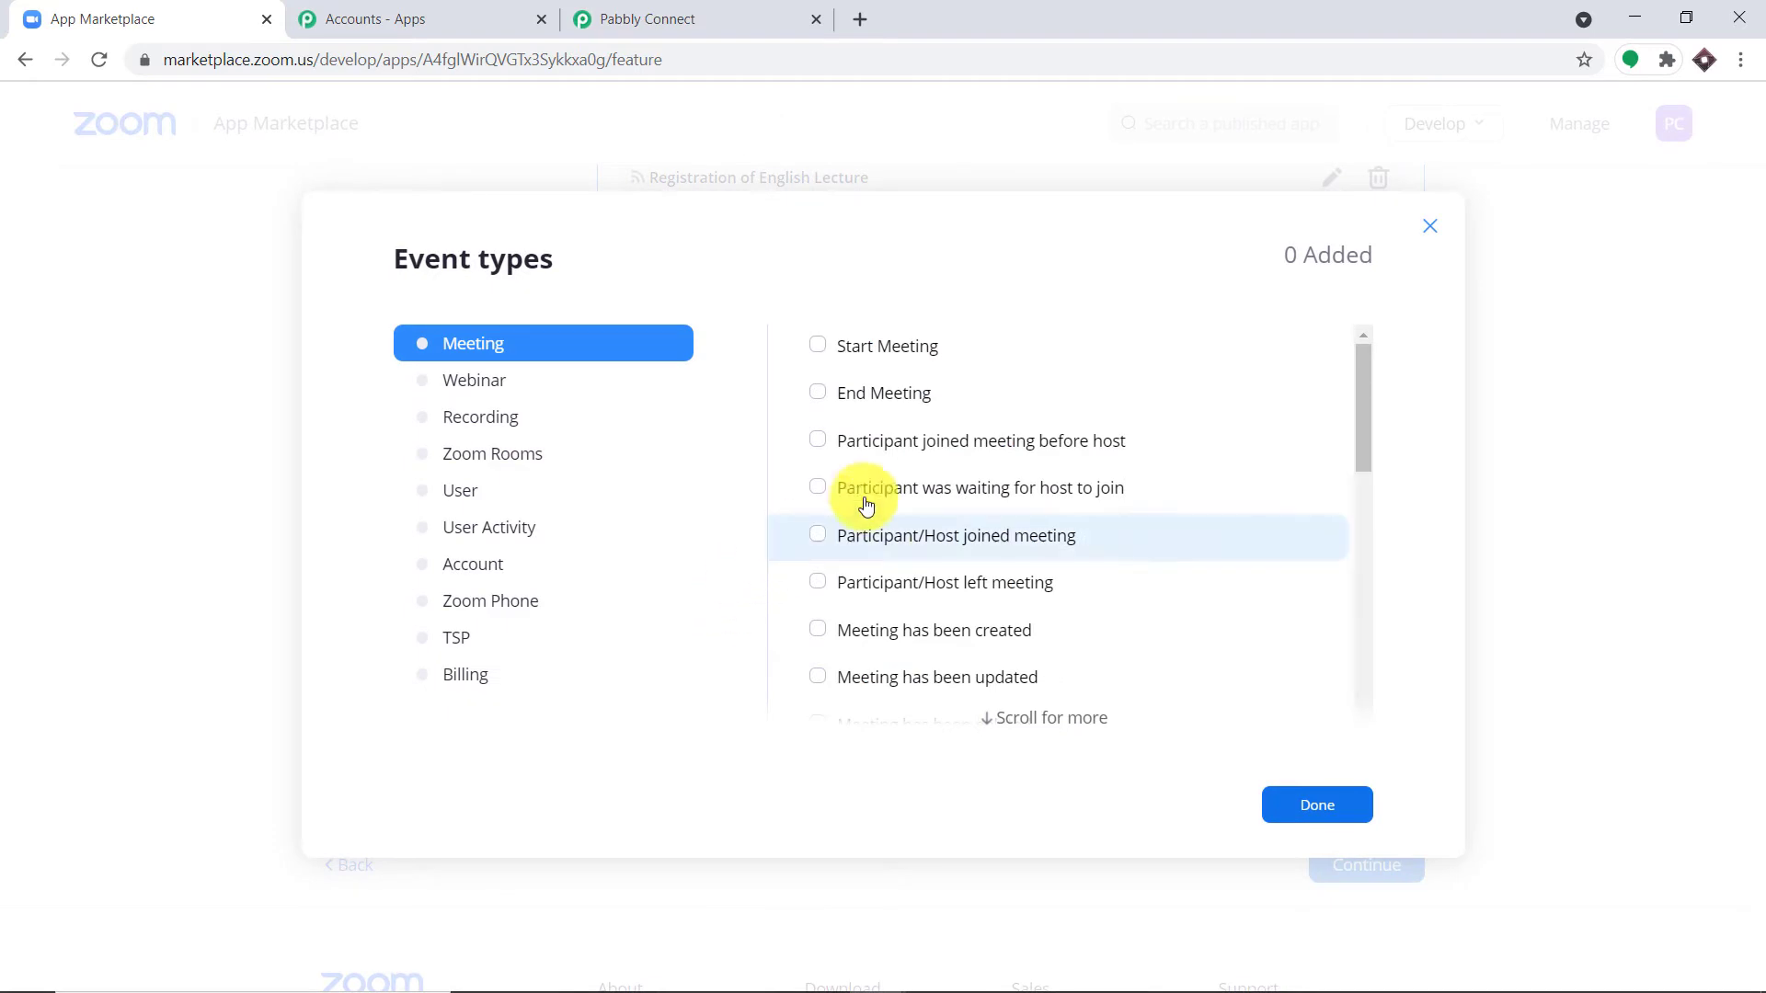
{"action": "scroll", "coordinate": [946, 460], "scroll_direction": "down", "scroll_amount": 2}
{"action": "scroll", "coordinate": [1024, 485], "scroll_direction": "down", "scroll_amount": 1}
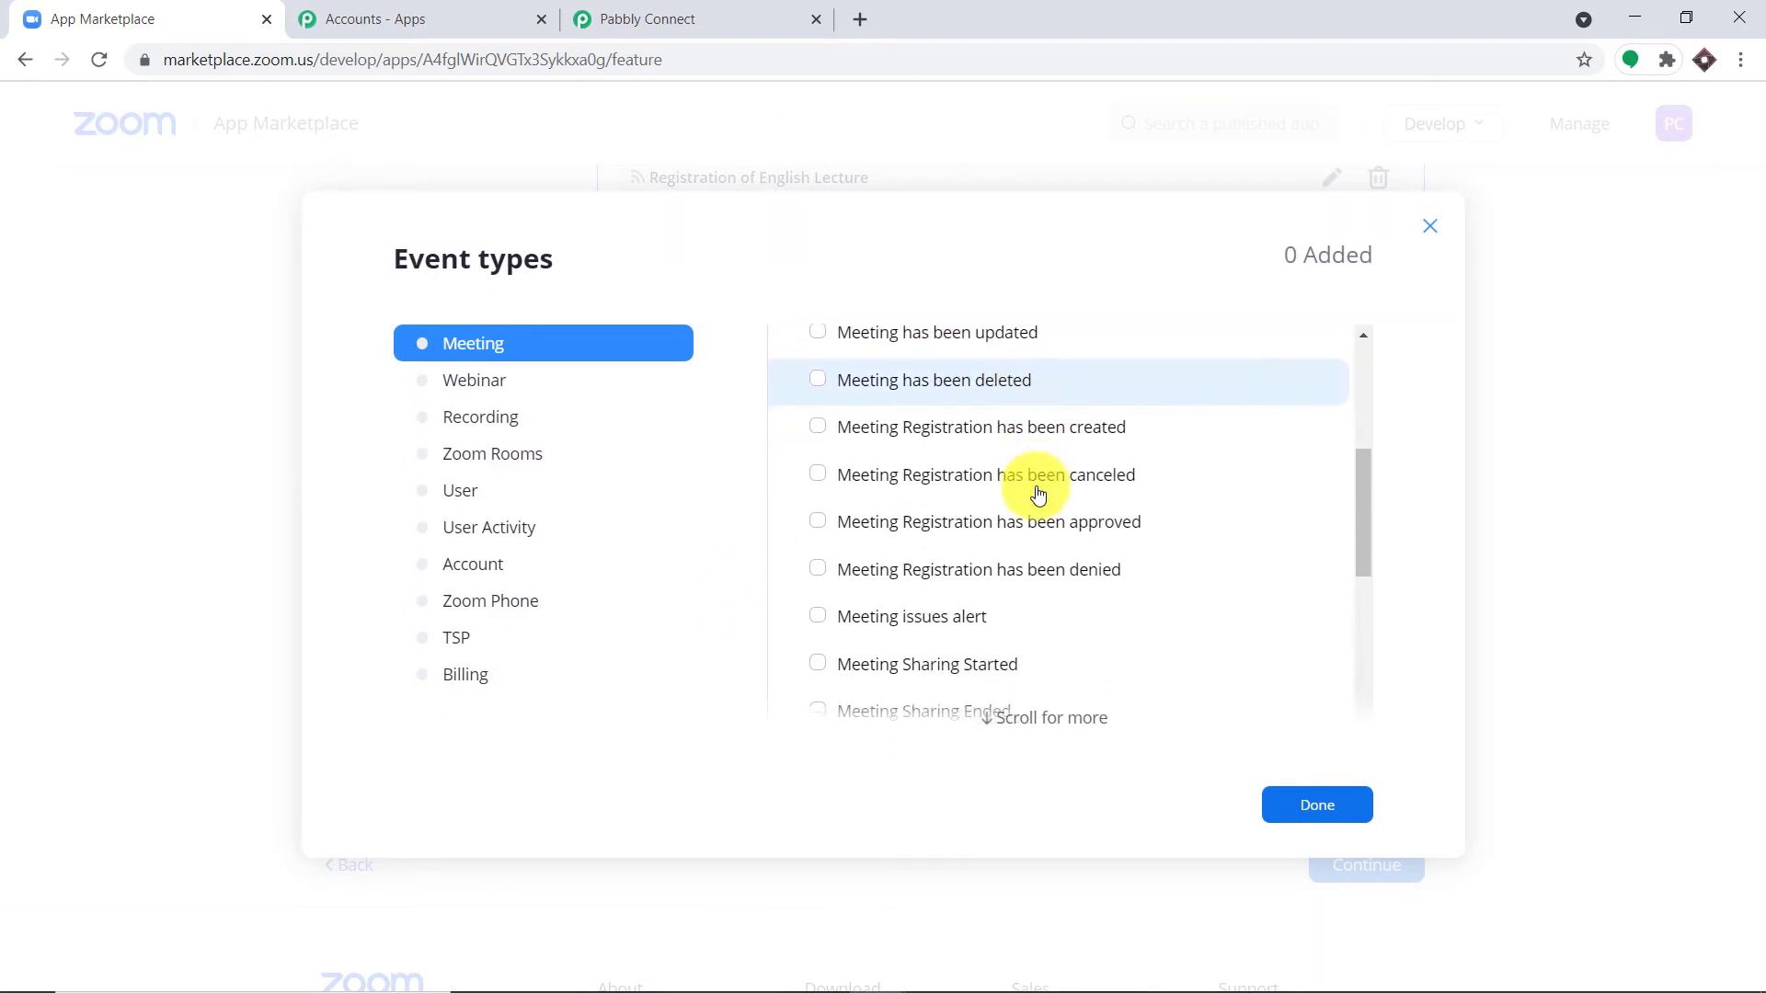
{"action": "left_click", "coordinate": [820, 430]}
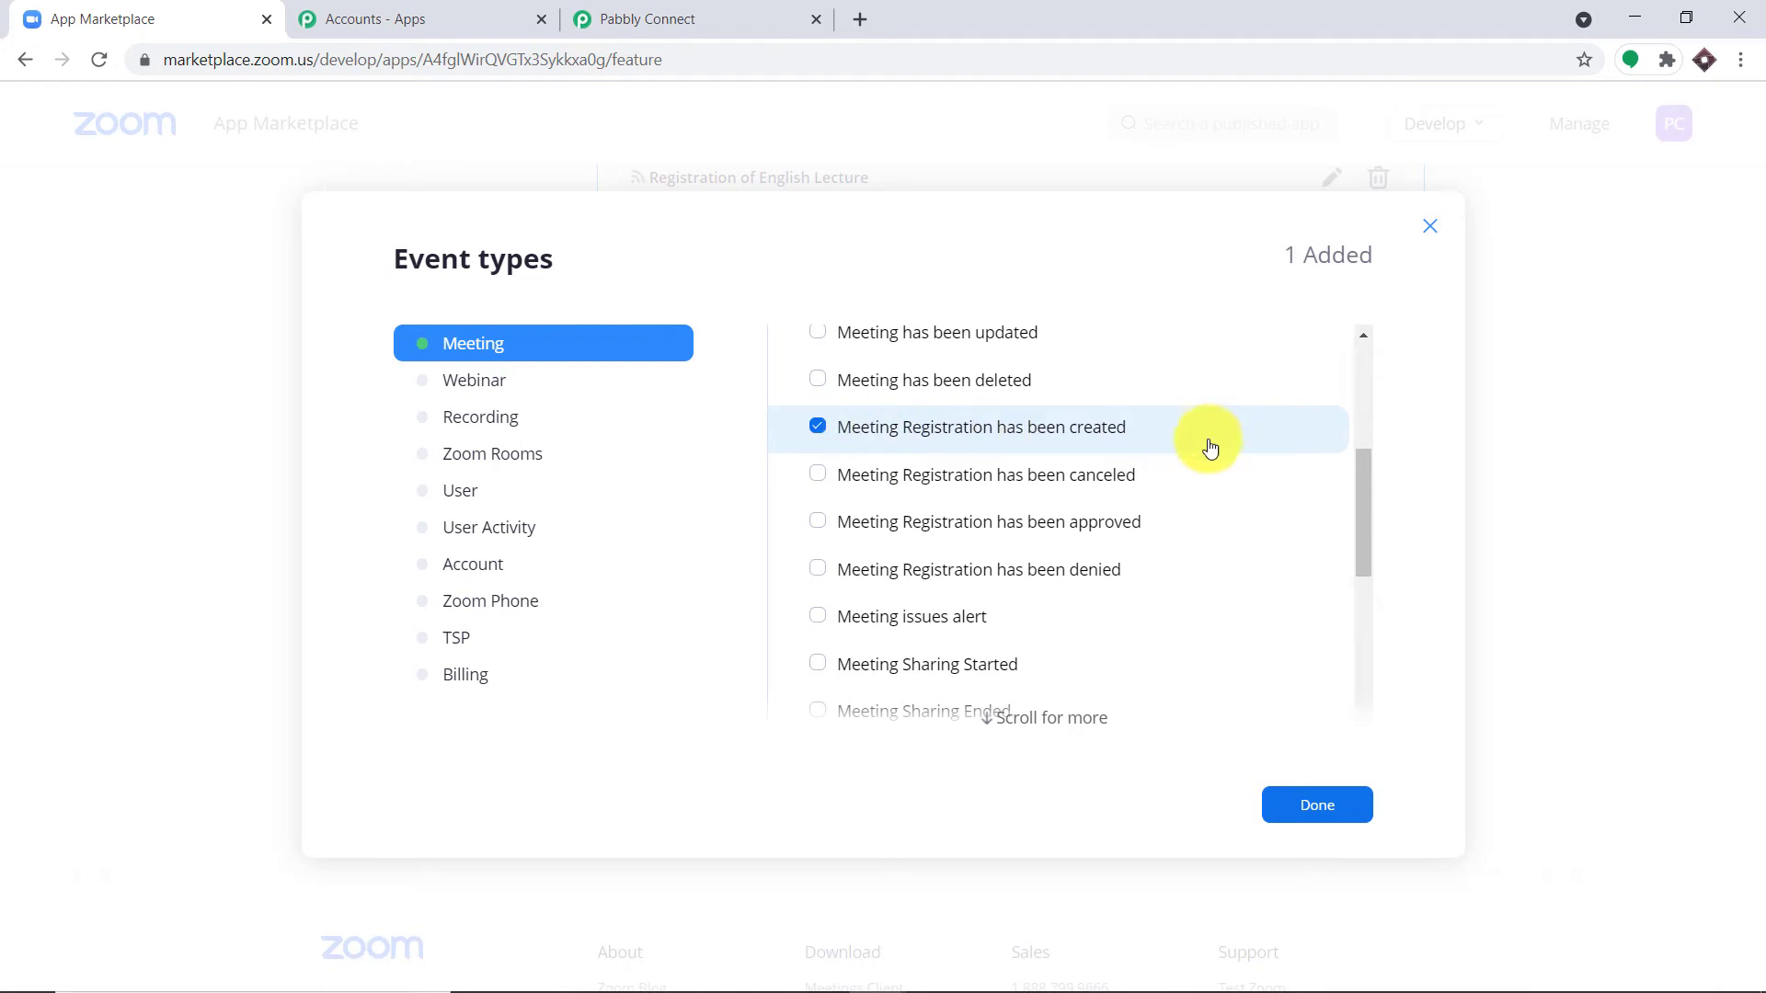
{"action": "left_click", "coordinate": [1303, 808]}
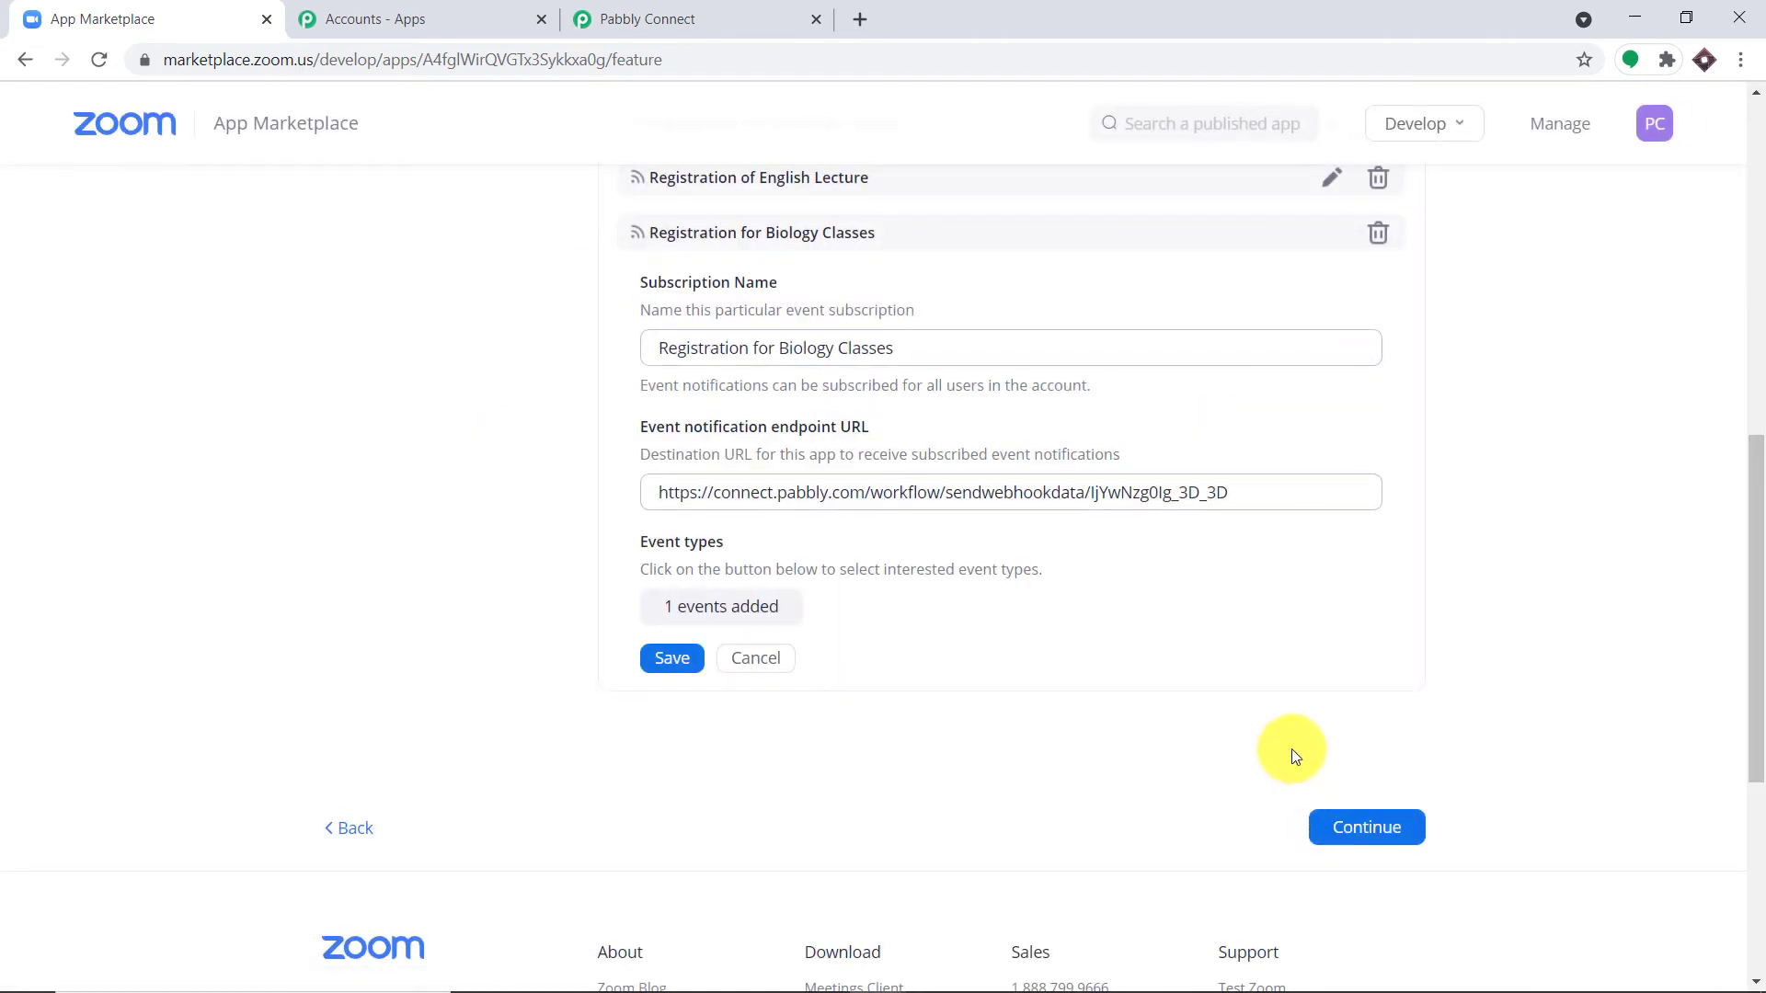
{"action": "left_click", "coordinate": [673, 658]}
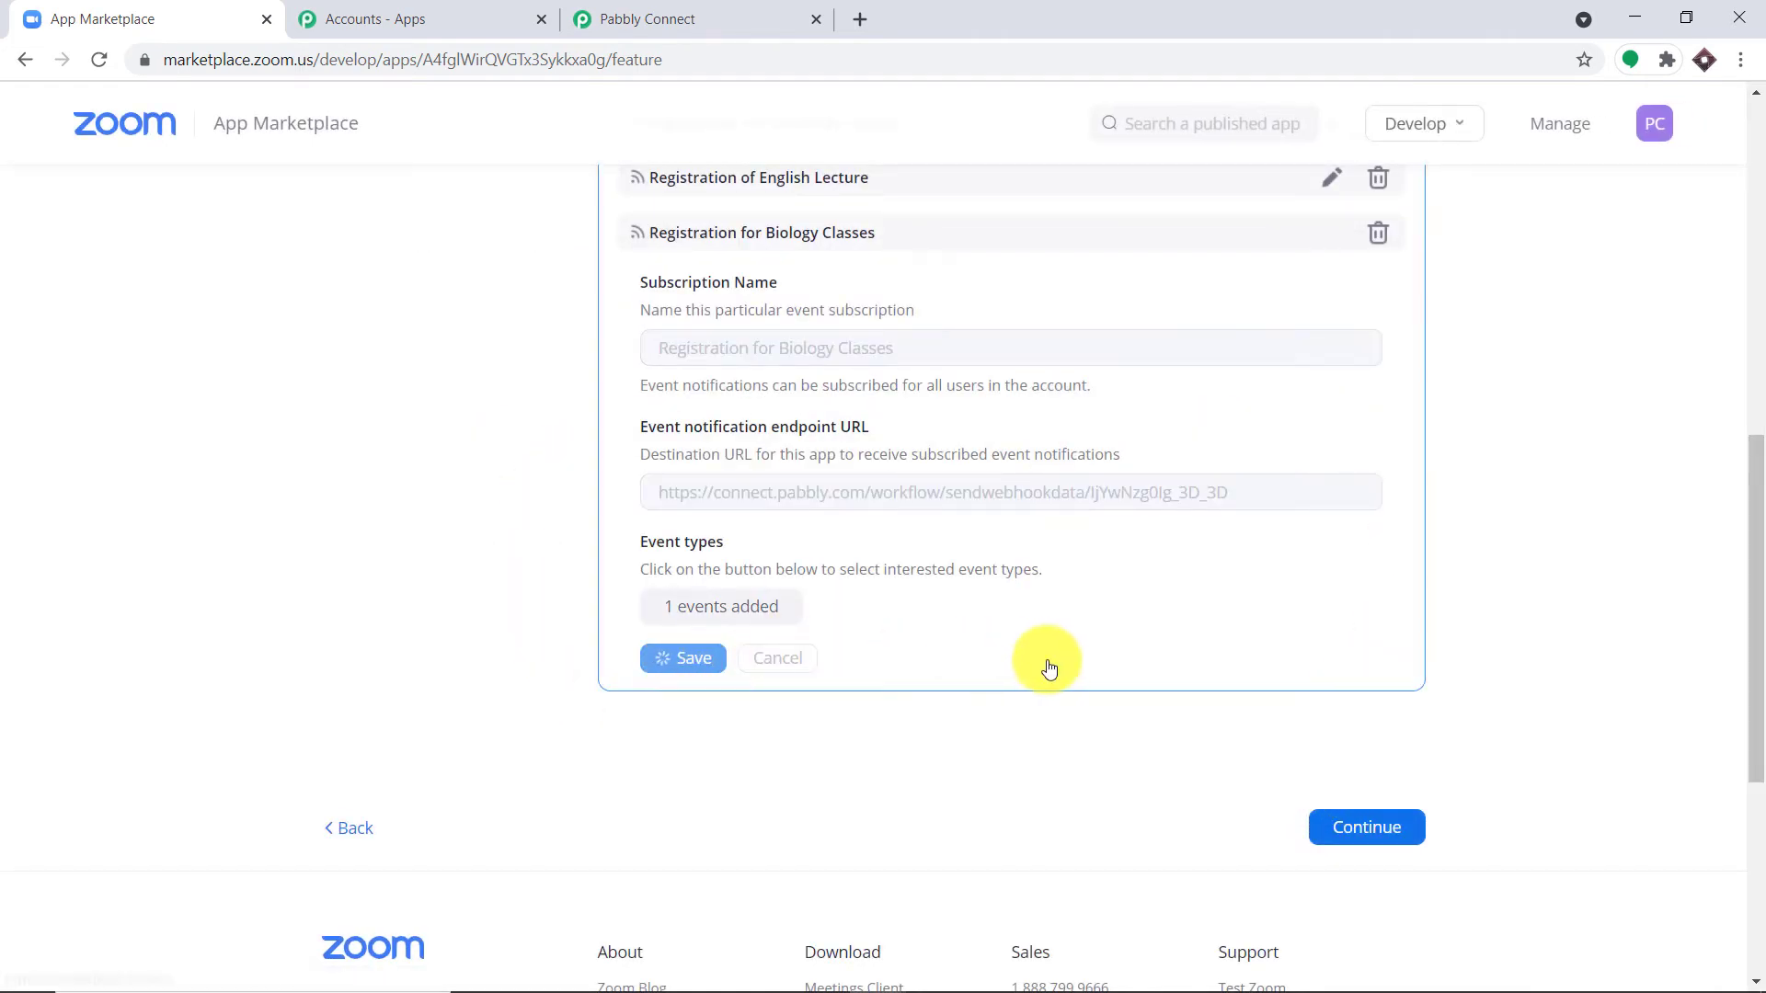
{"action": "left_click", "coordinate": [1350, 415]}
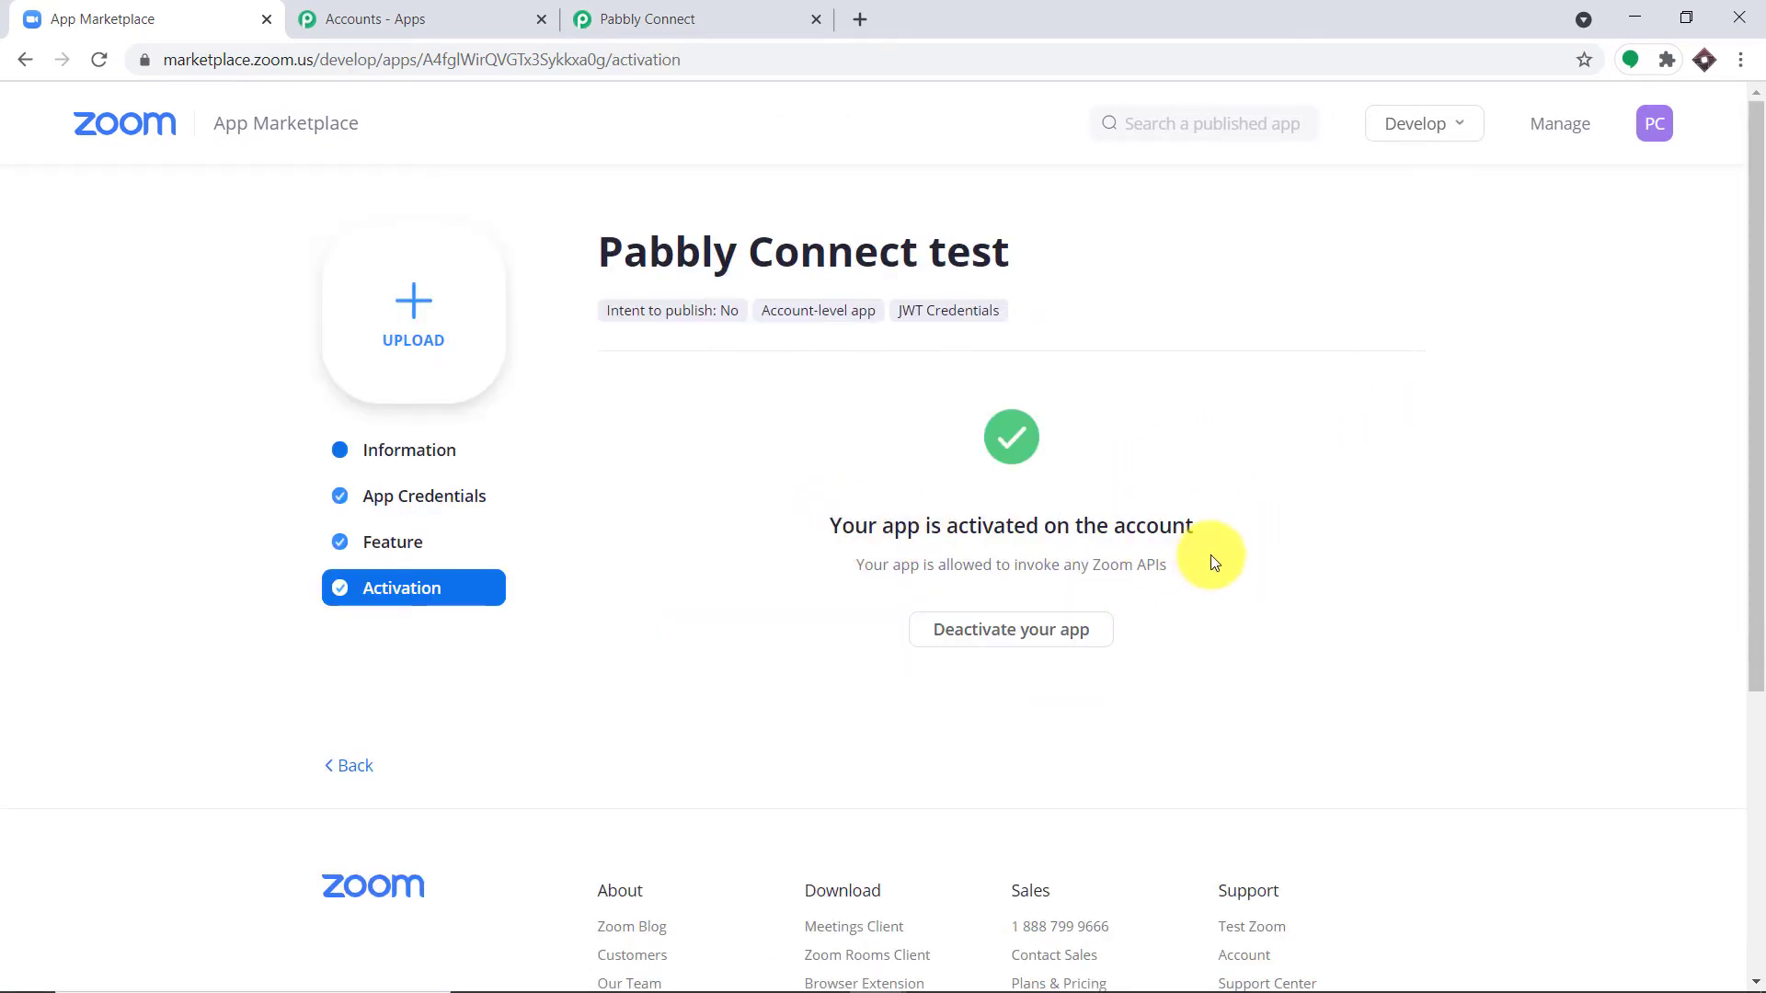
Step: Open Zoom's My Meetings page in a new Chrome tab and start scheduling a new meeting
{"action": "left_click", "coordinate": [873, 13]}
{"action": "type", "text": "zoom app"}
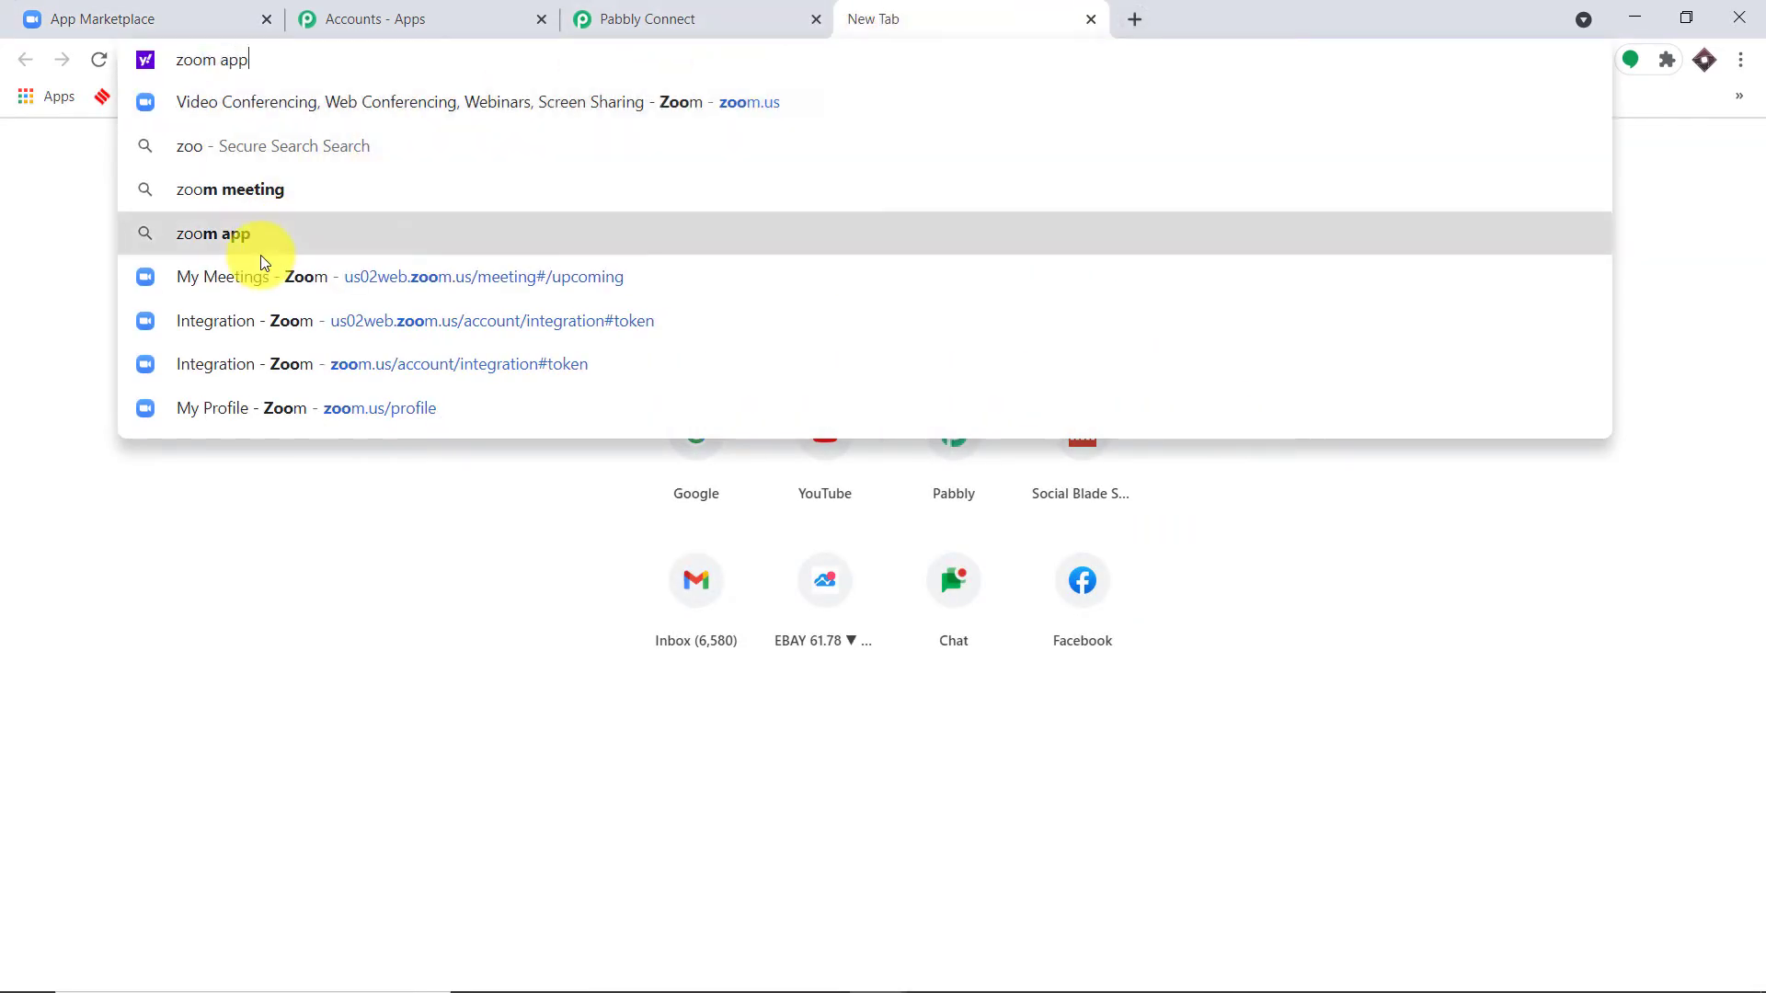
{"action": "left_click", "coordinate": [269, 244]}
{"action": "left_click", "coordinate": [279, 66]}
{"action": "key", "text": "BackSpace"}
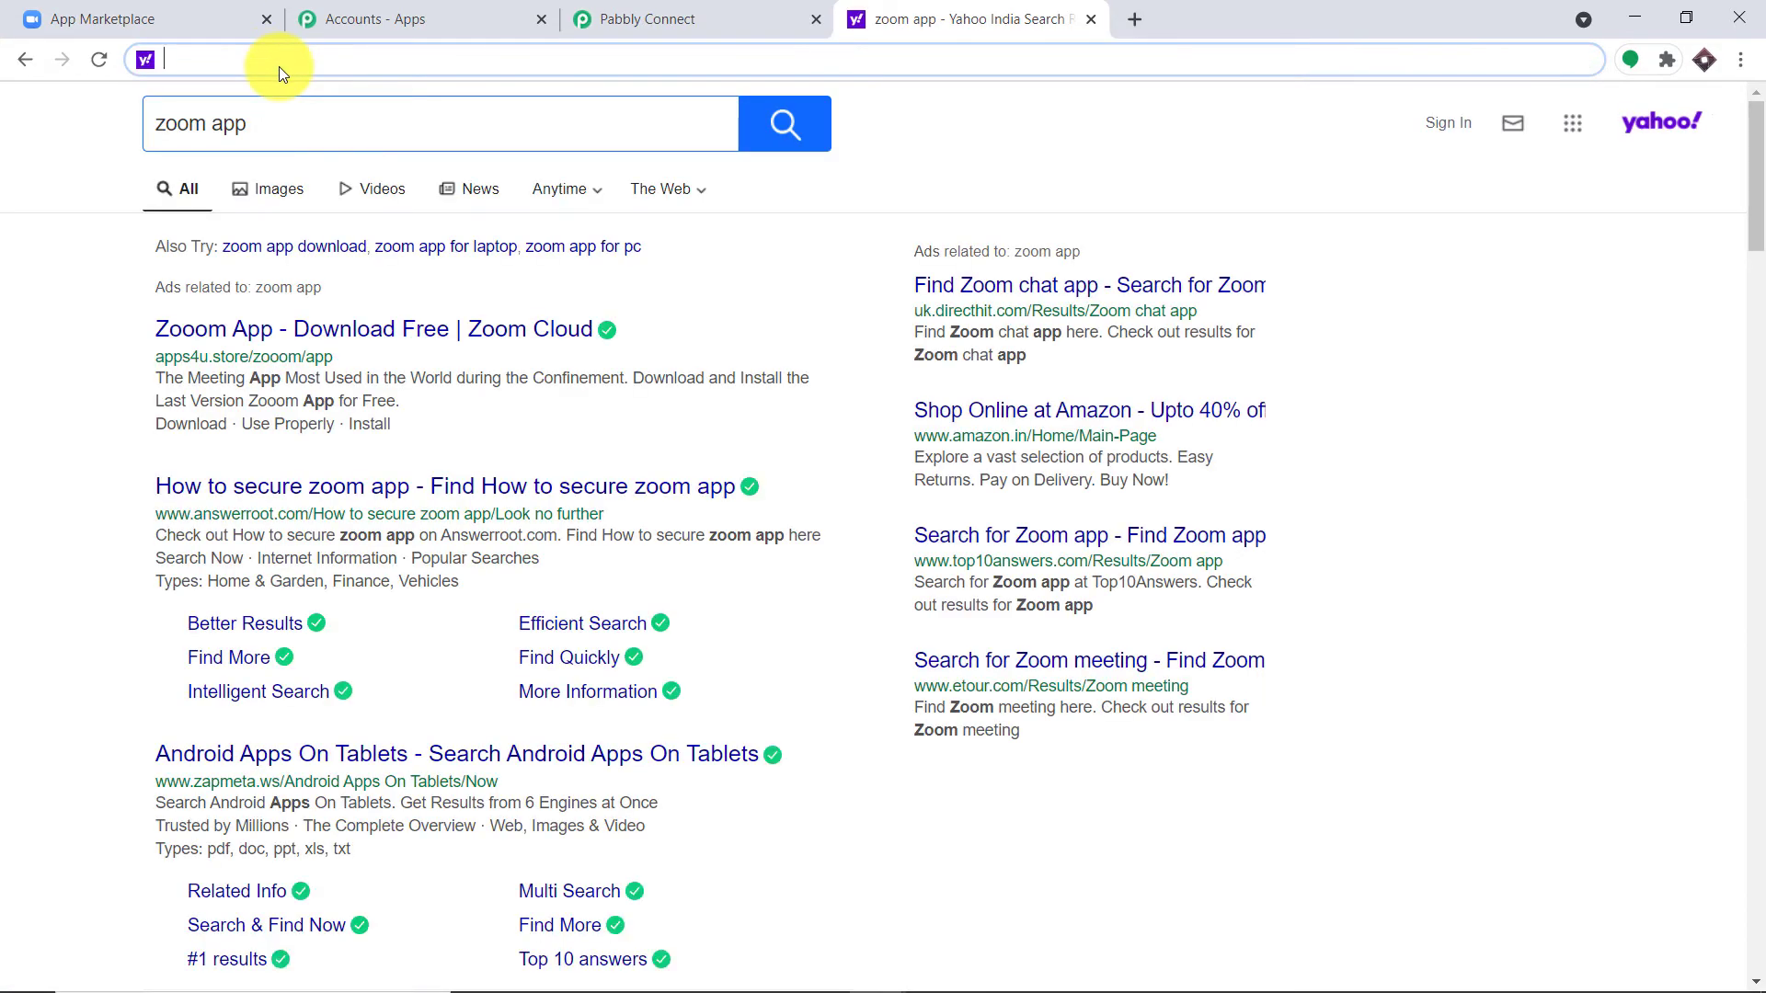
{"action": "type", "text": "zoom.us/meeting#/upcoming"}
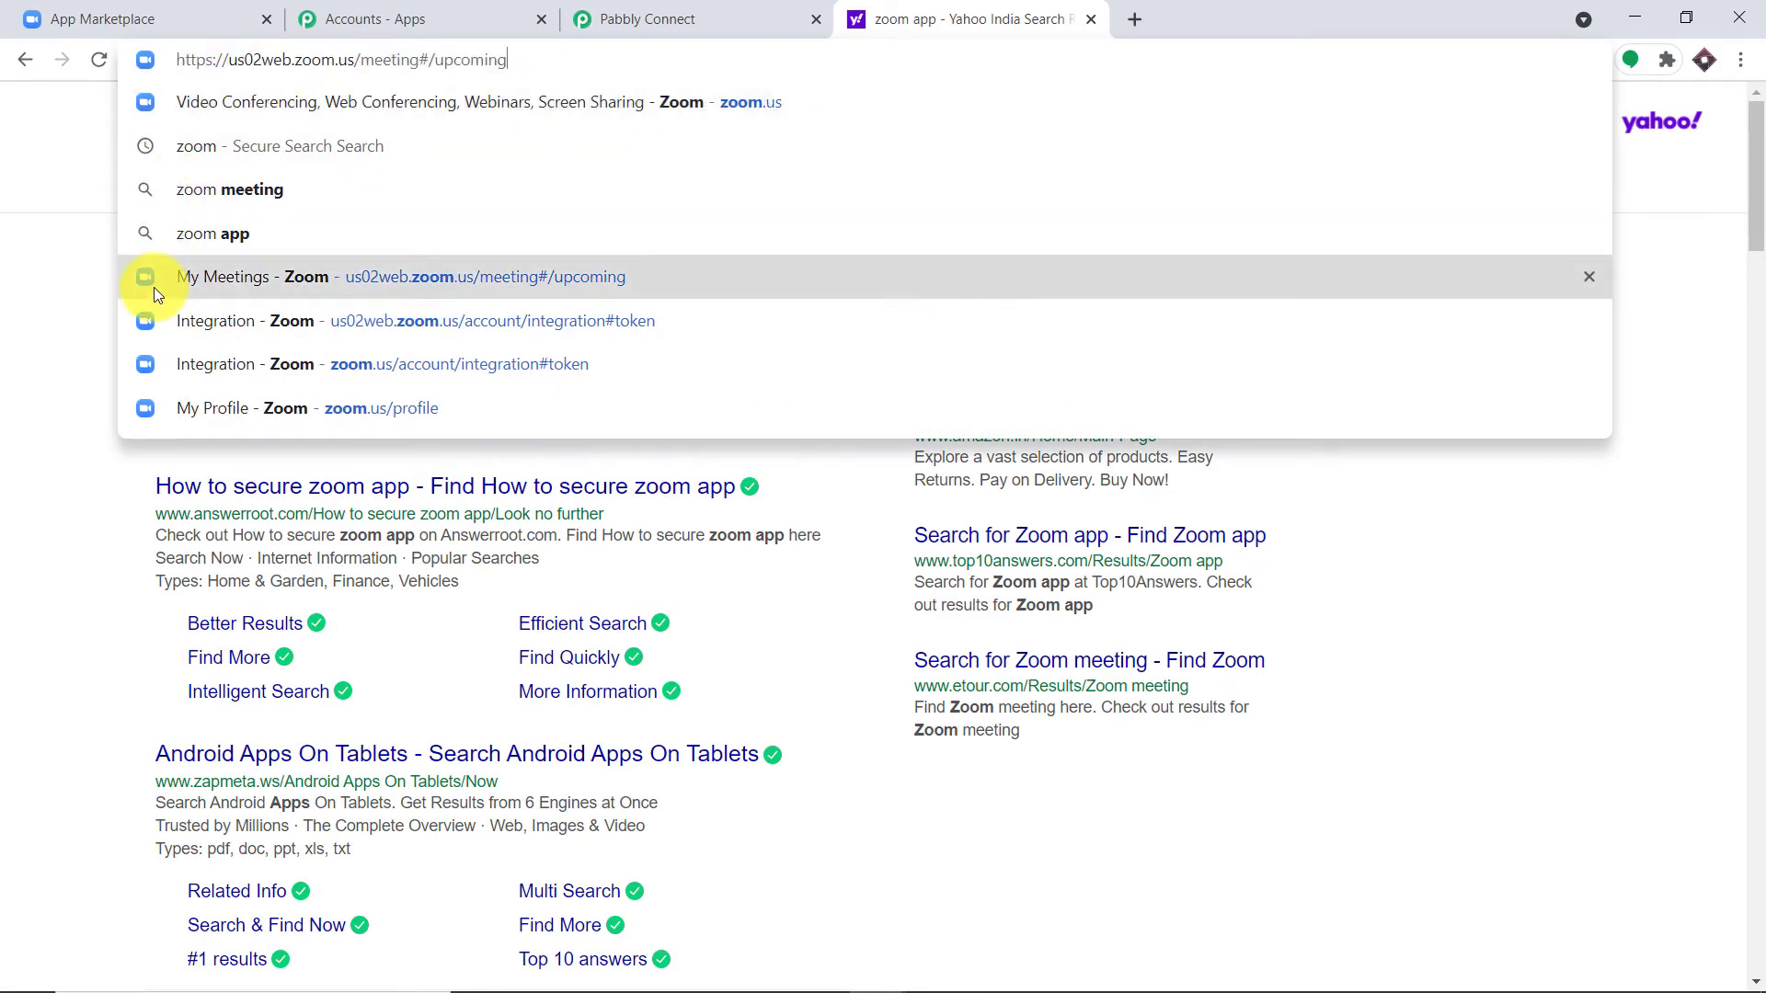
{"action": "left_click", "coordinate": [153, 278]}
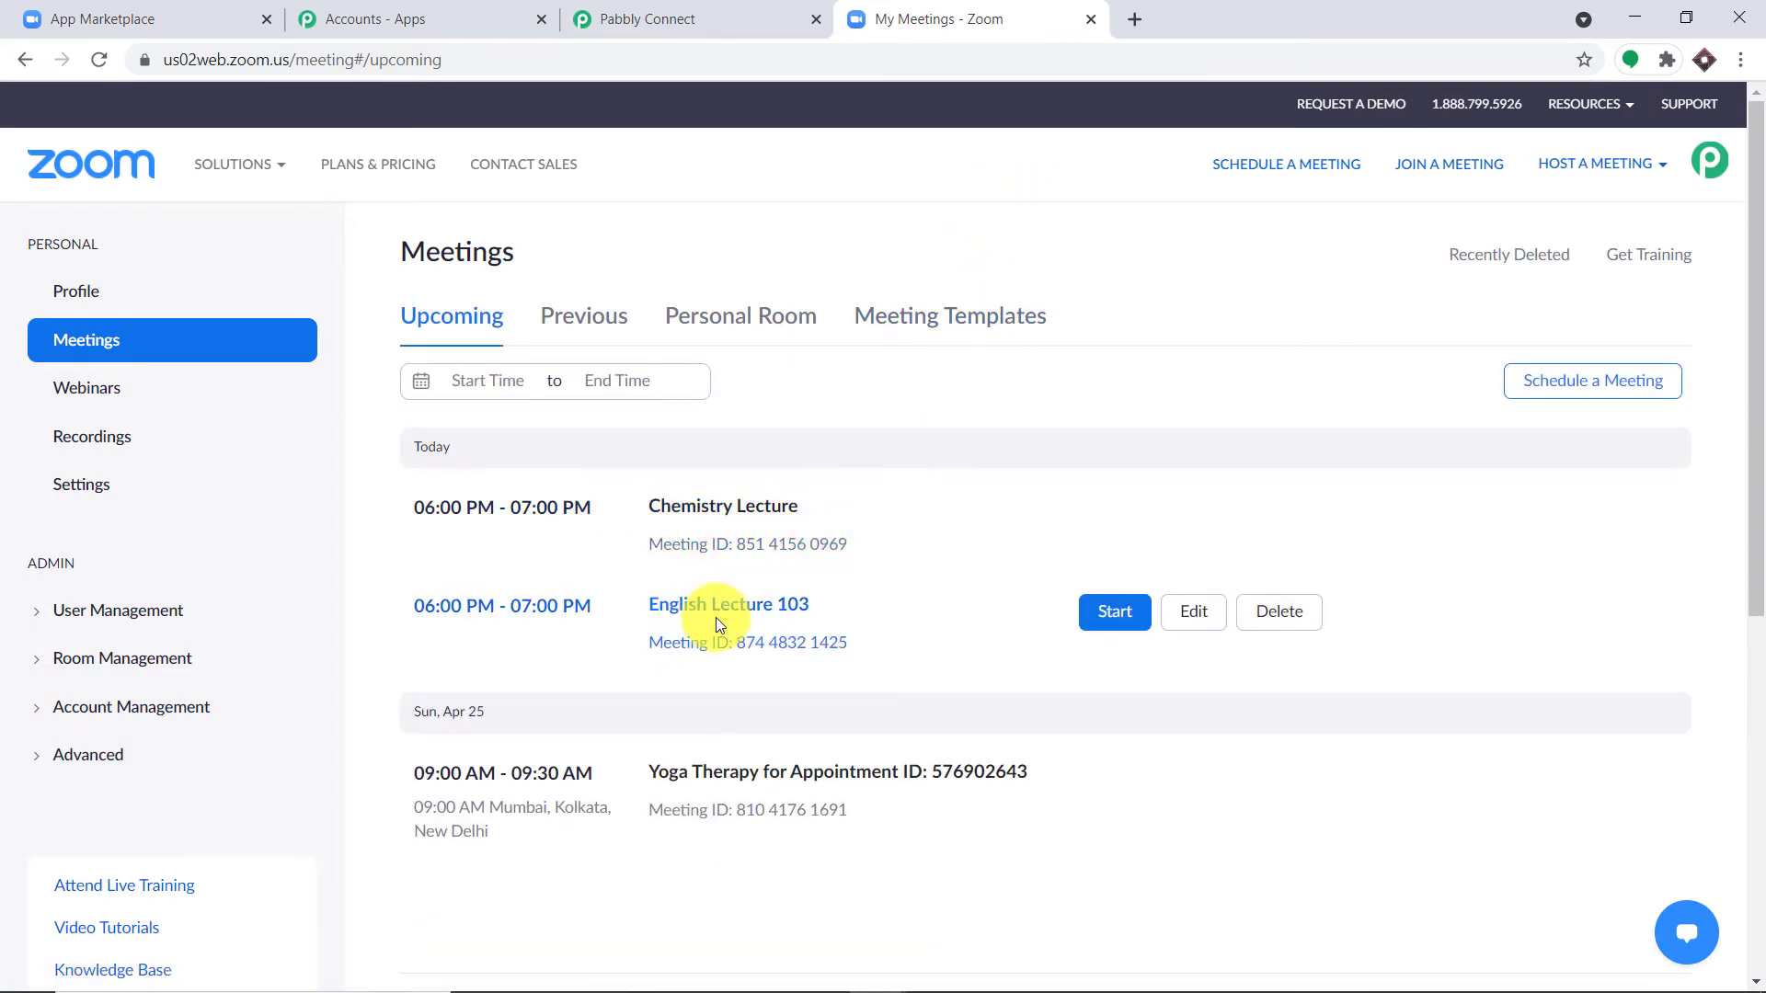
{"action": "left_click", "coordinate": [1657, 391]}
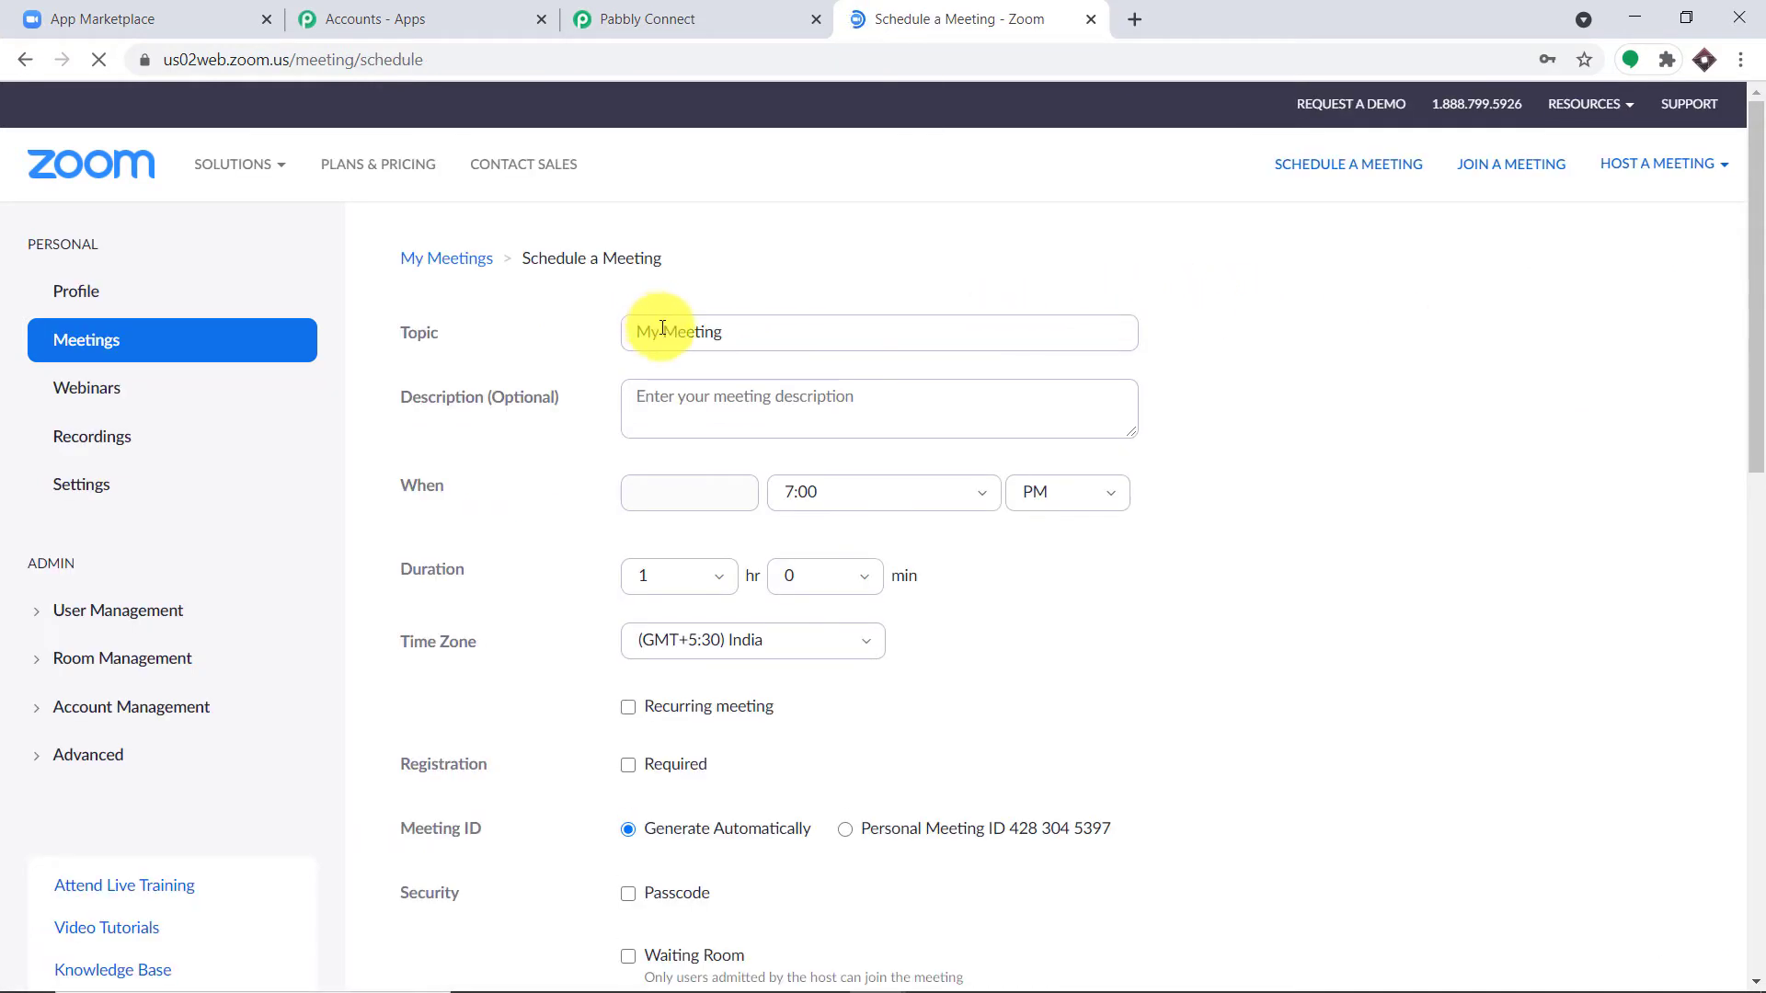
Step: Name the meeting 'Biology Lecture 101' and set its start time to 8:00
{"action": "triple_click", "coordinate": [704, 331]}
{"action": "key", "text": "BackSpace"}
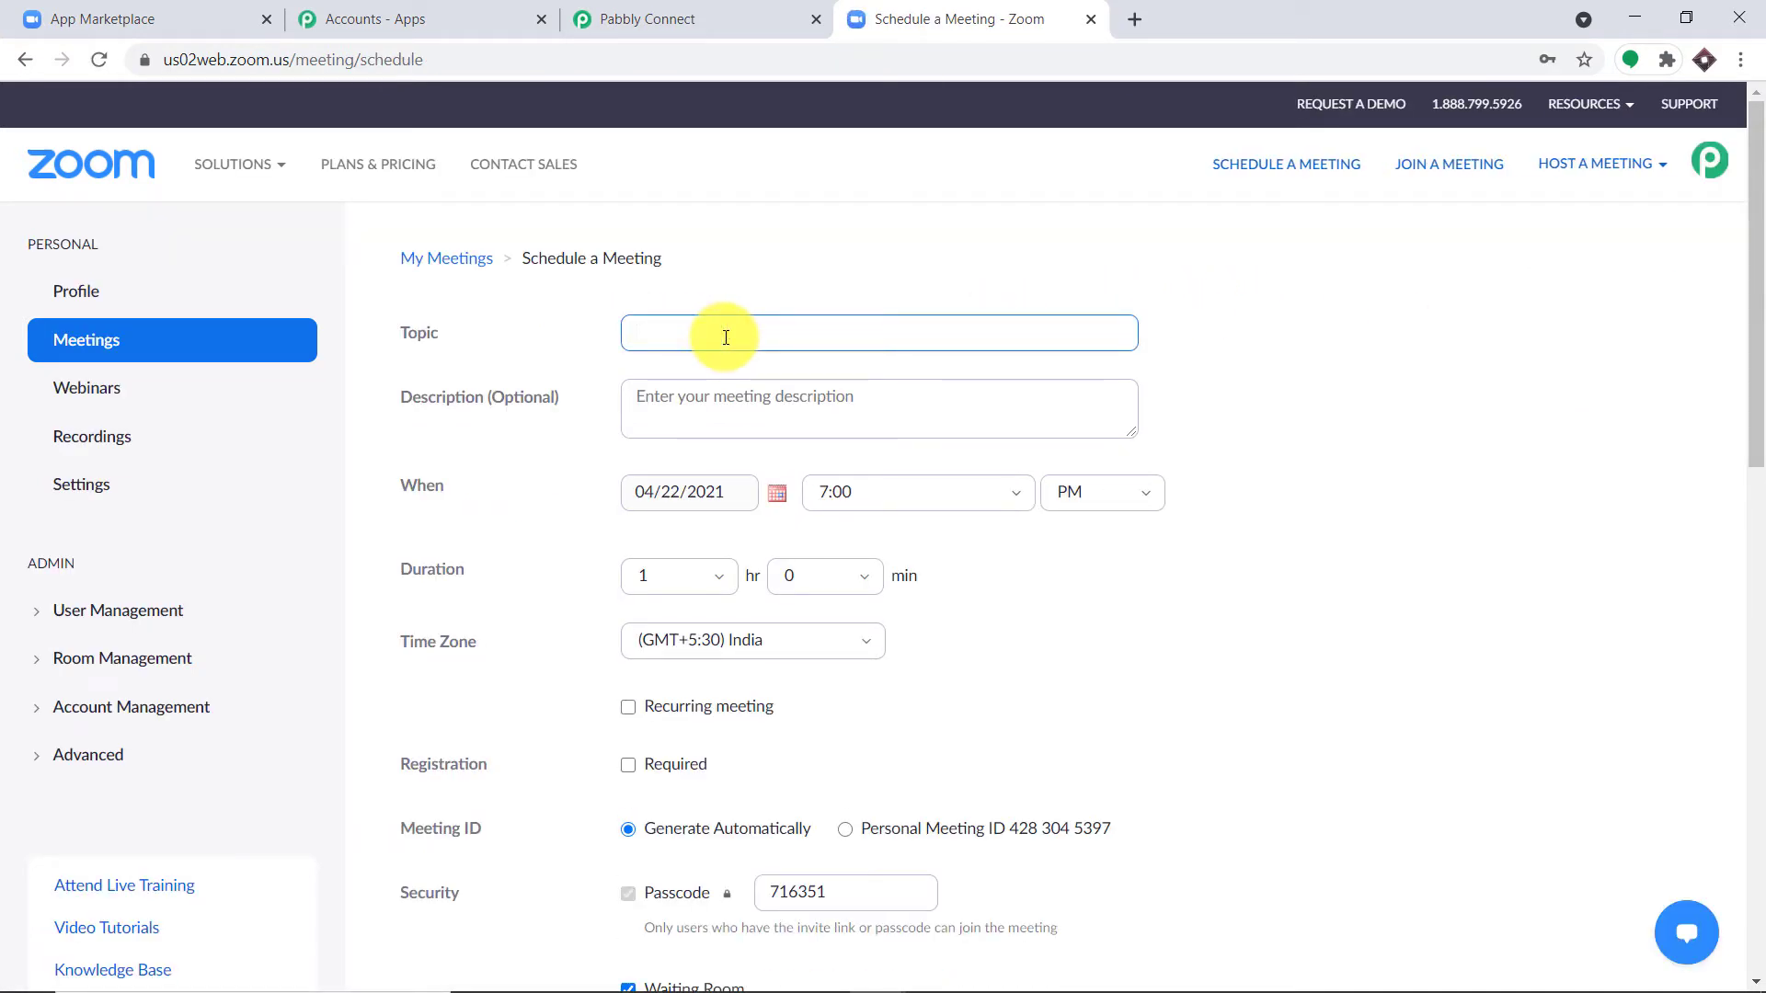
{"action": "type", "text": "Biology"}
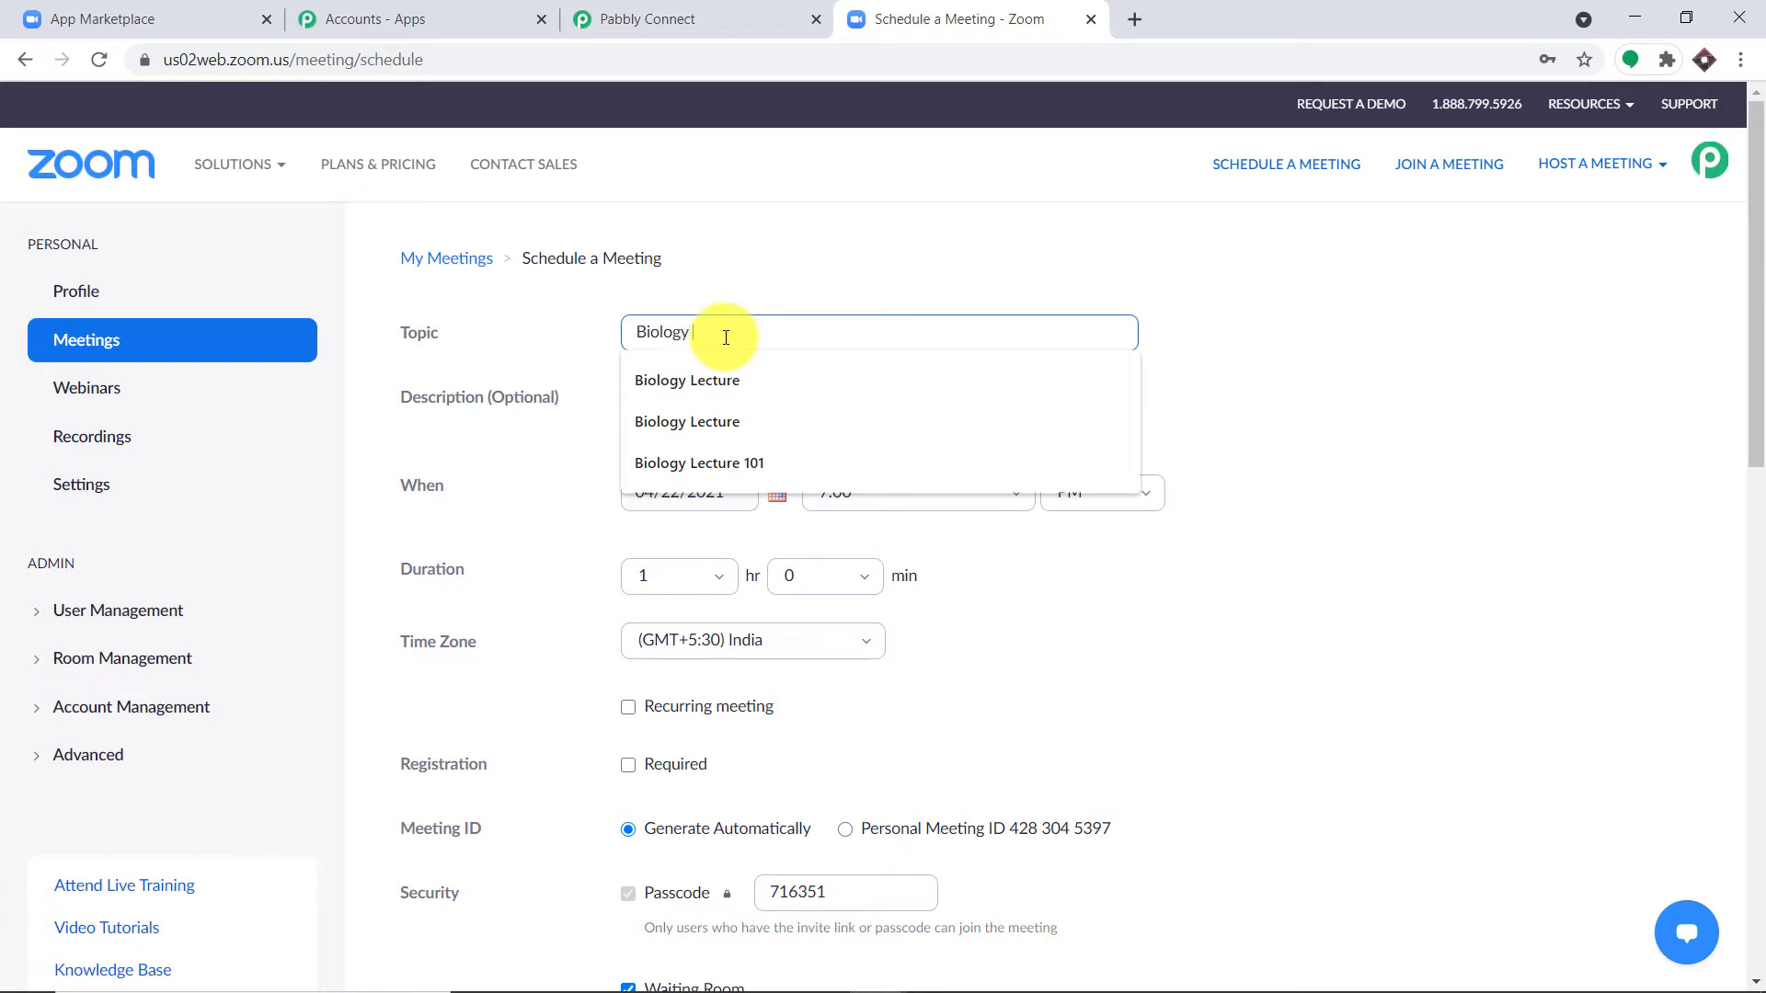
{"action": "type", "text": " Lecture 101"}
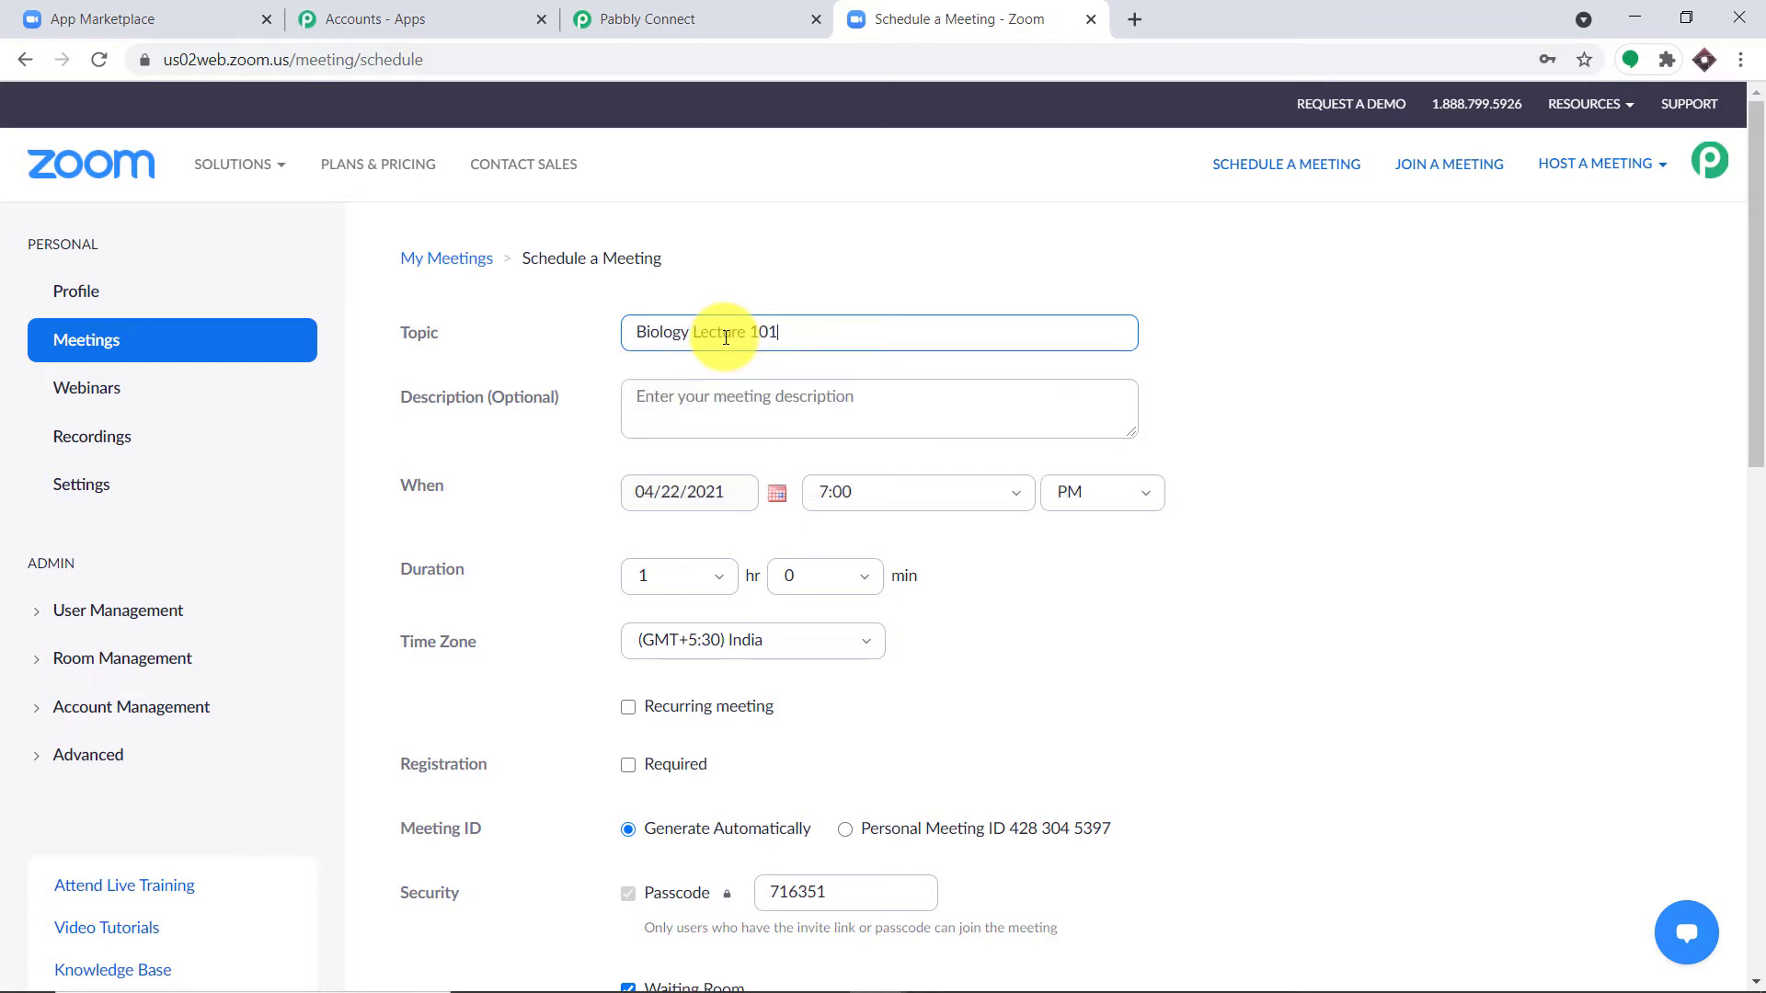
{"action": "left_click", "coordinate": [791, 396]}
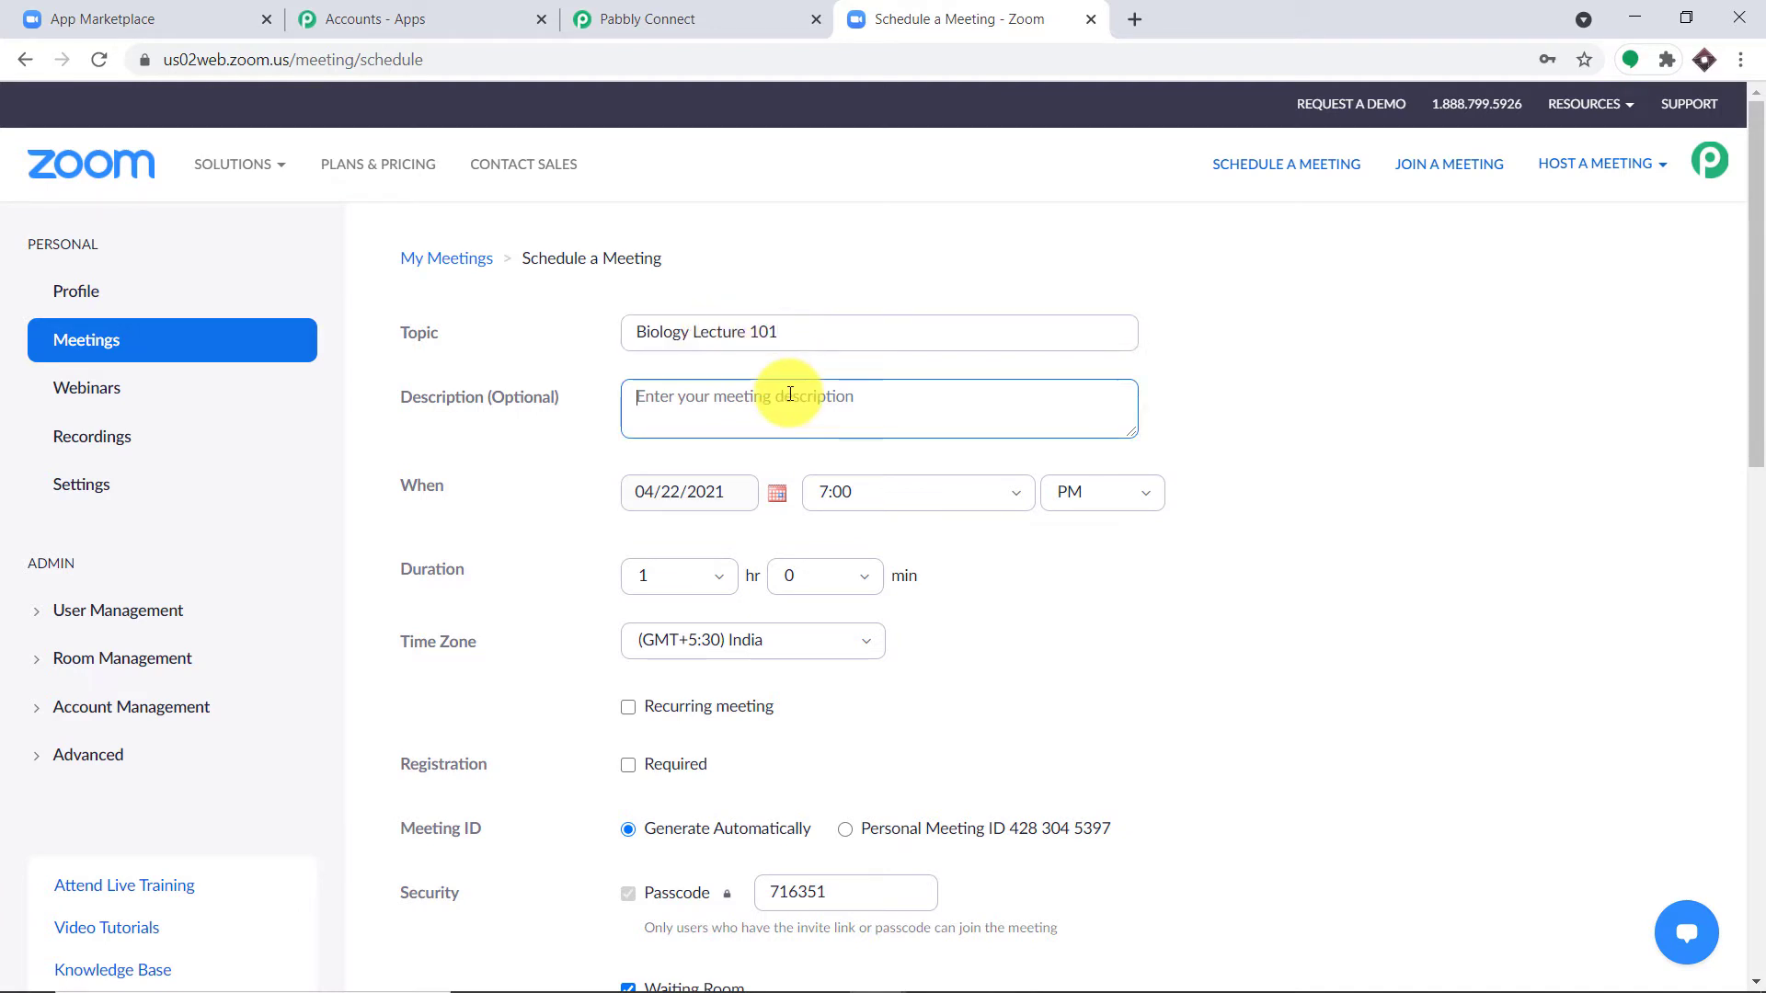
{"action": "scroll", "coordinate": [631, 394], "scroll_direction": "down", "scroll_amount": 1}
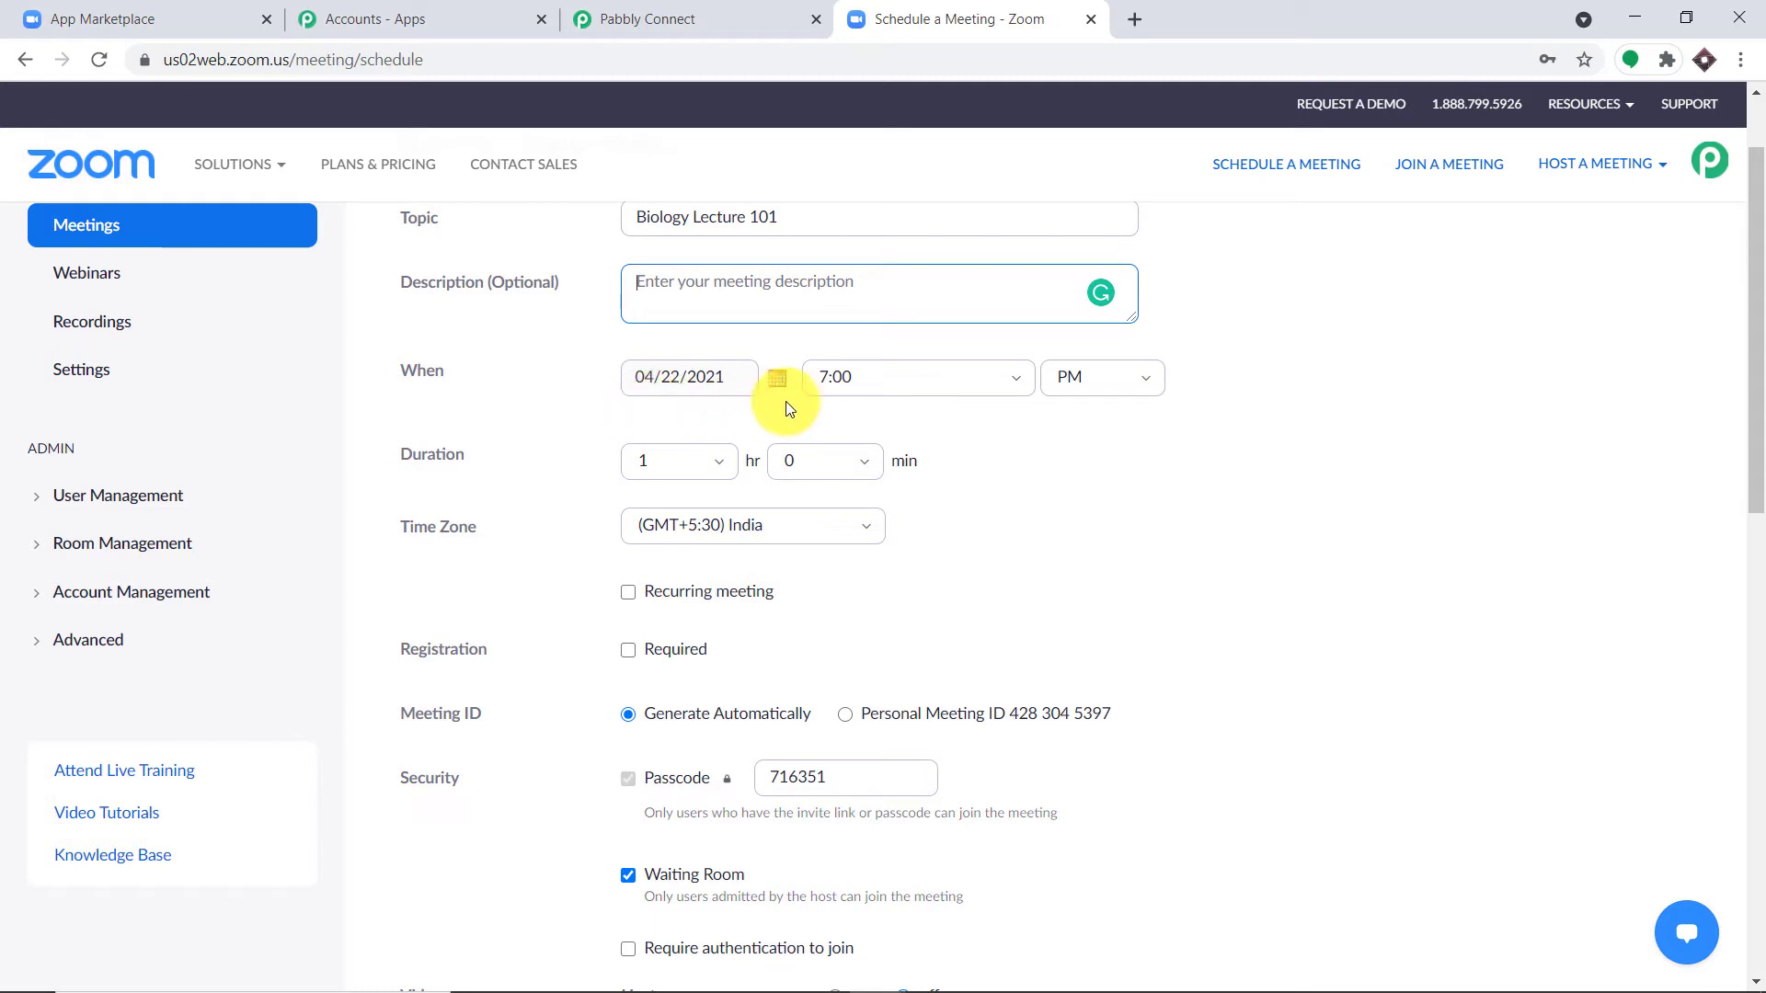
{"action": "left_click", "coordinate": [828, 379]}
{"action": "left_click", "coordinate": [830, 375]}
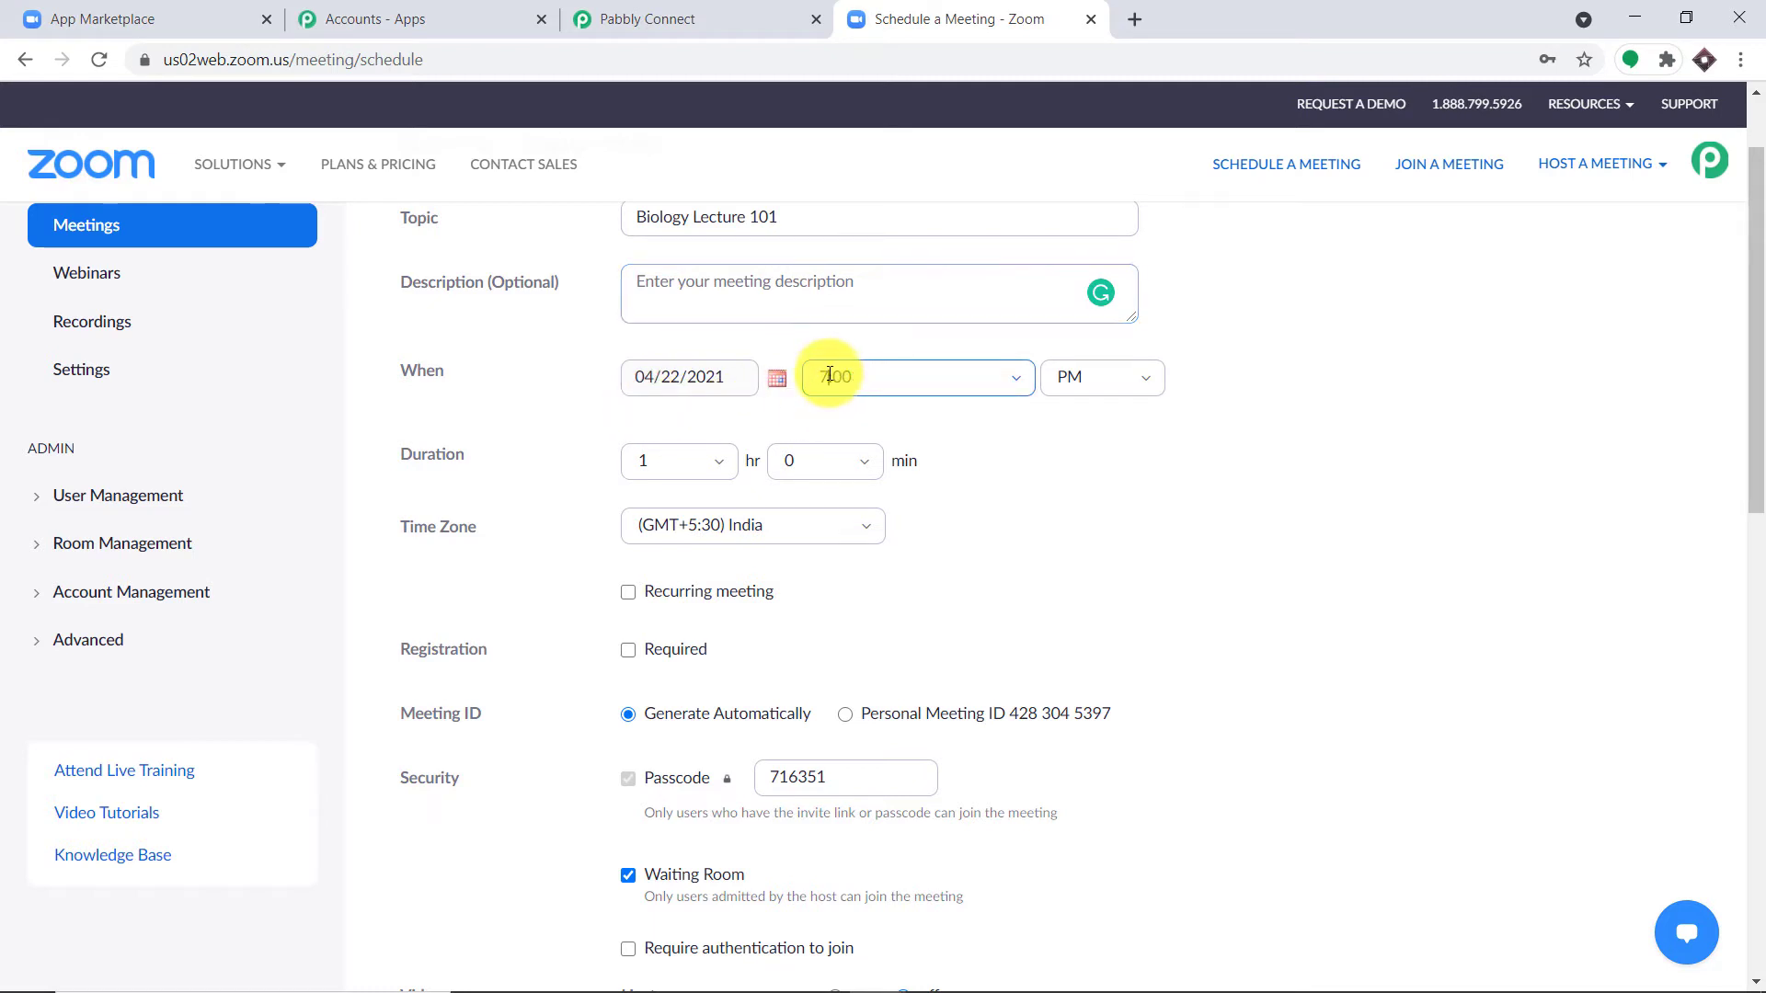
{"action": "type", "text": "8"}
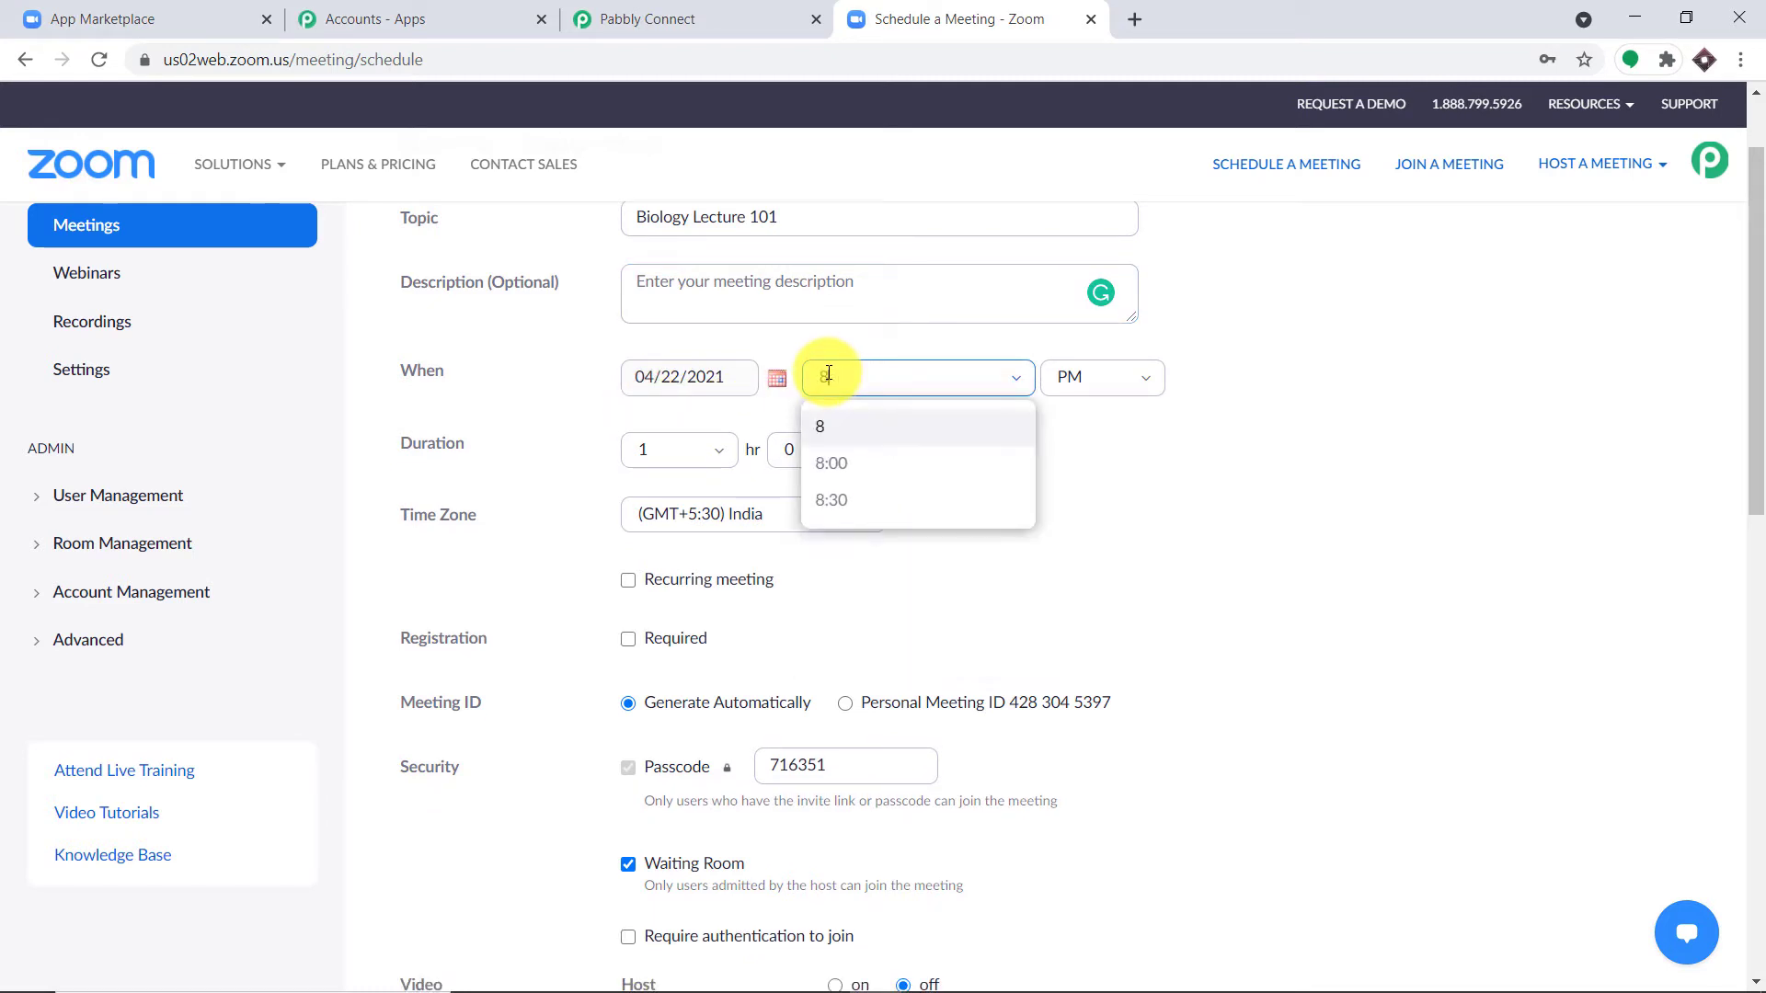
{"action": "left_click", "coordinate": [831, 465]}
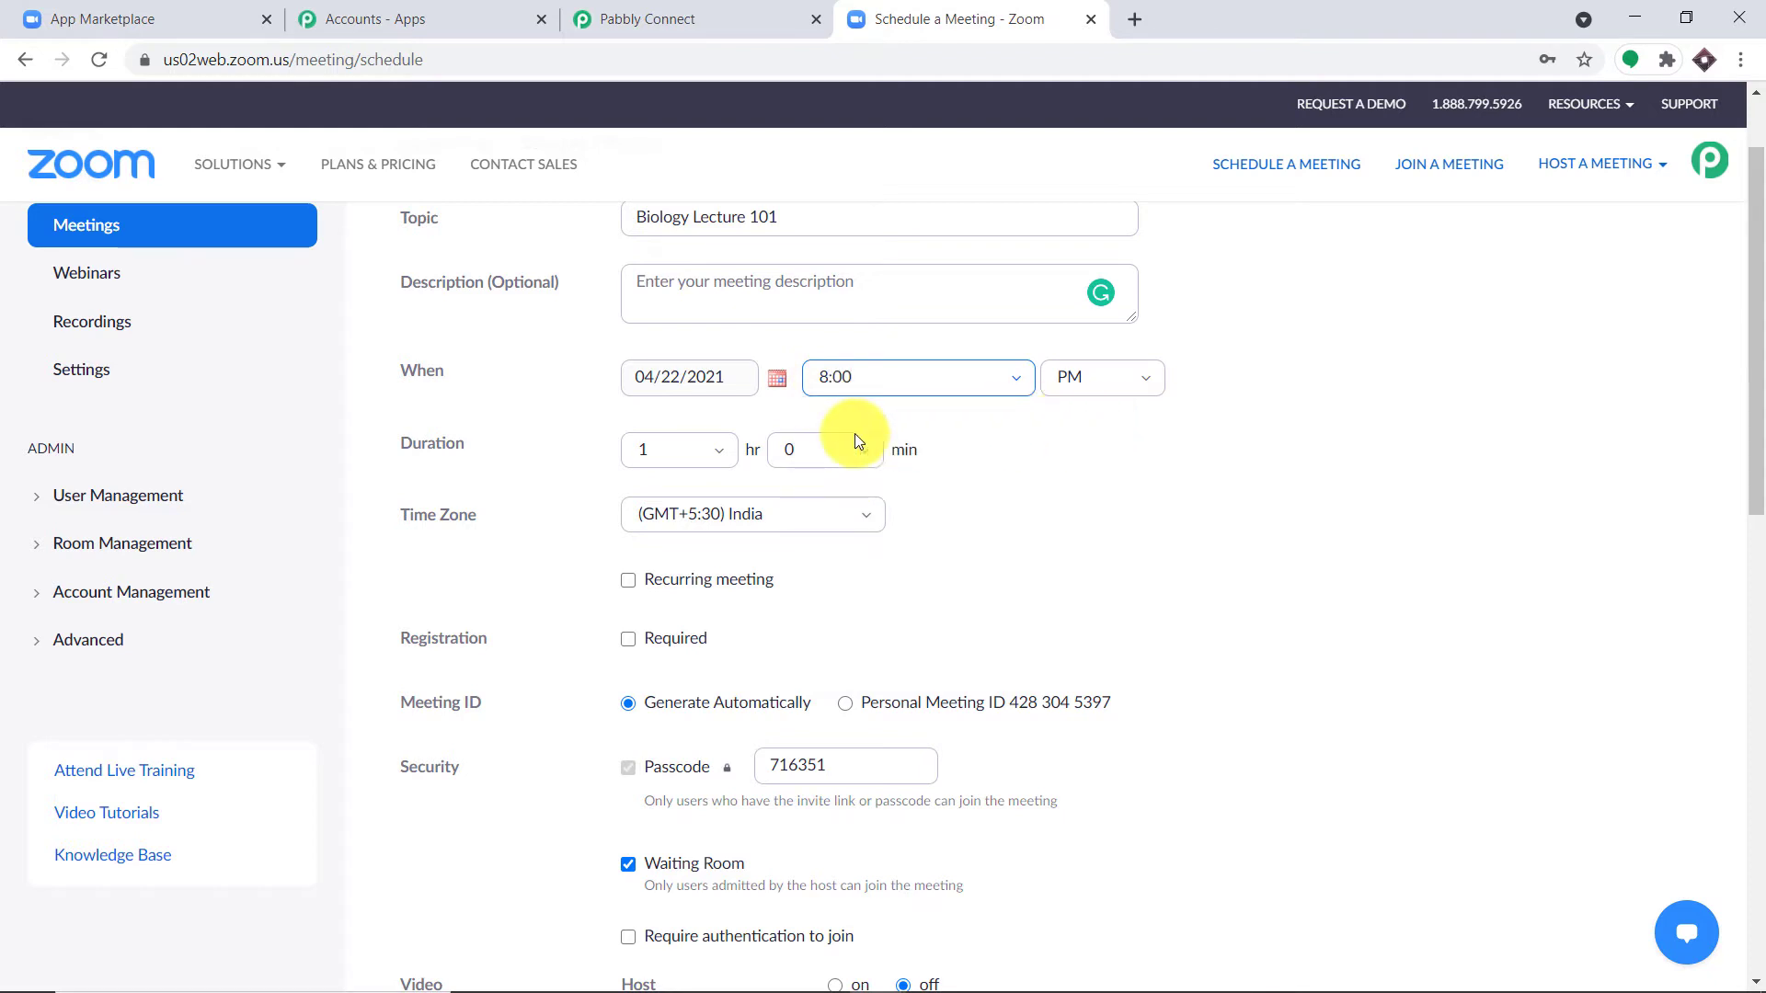
Step: Require registration, turn host and participant video on, and save the meeting
{"action": "scroll", "coordinate": [1040, 466], "scroll_direction": "down", "scroll_amount": 1}
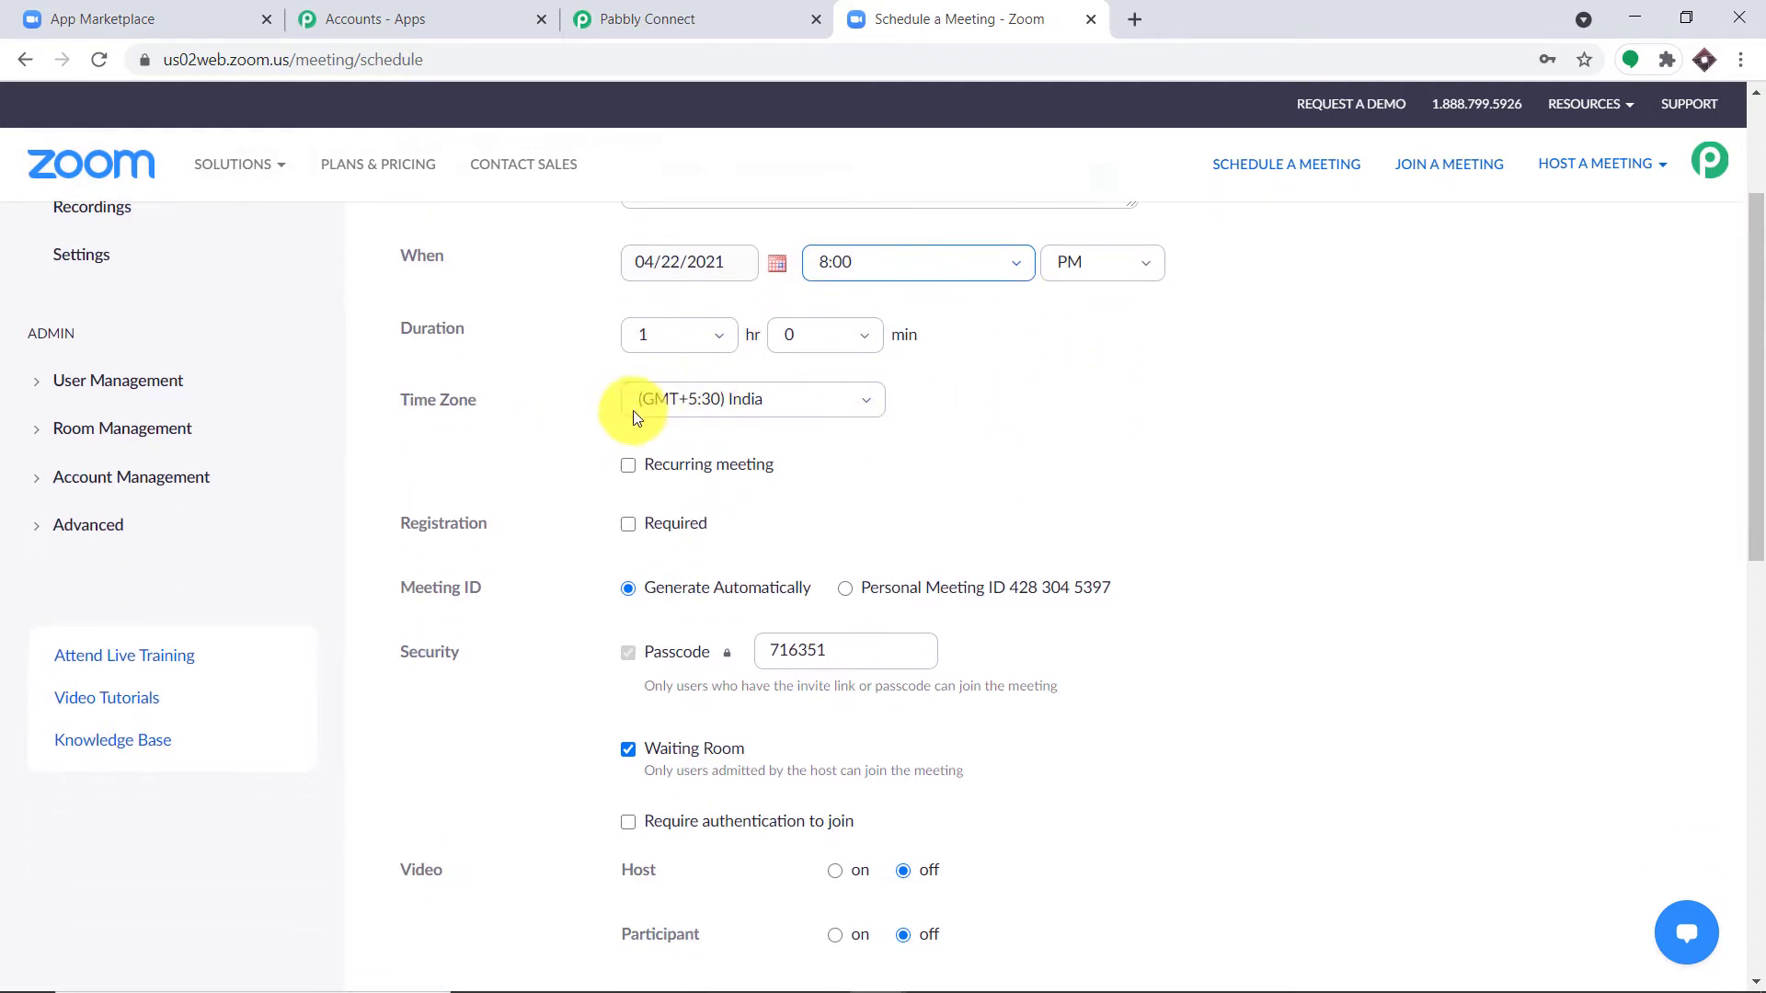
{"action": "scroll", "coordinate": [913, 428], "scroll_direction": "down", "scroll_amount": 1}
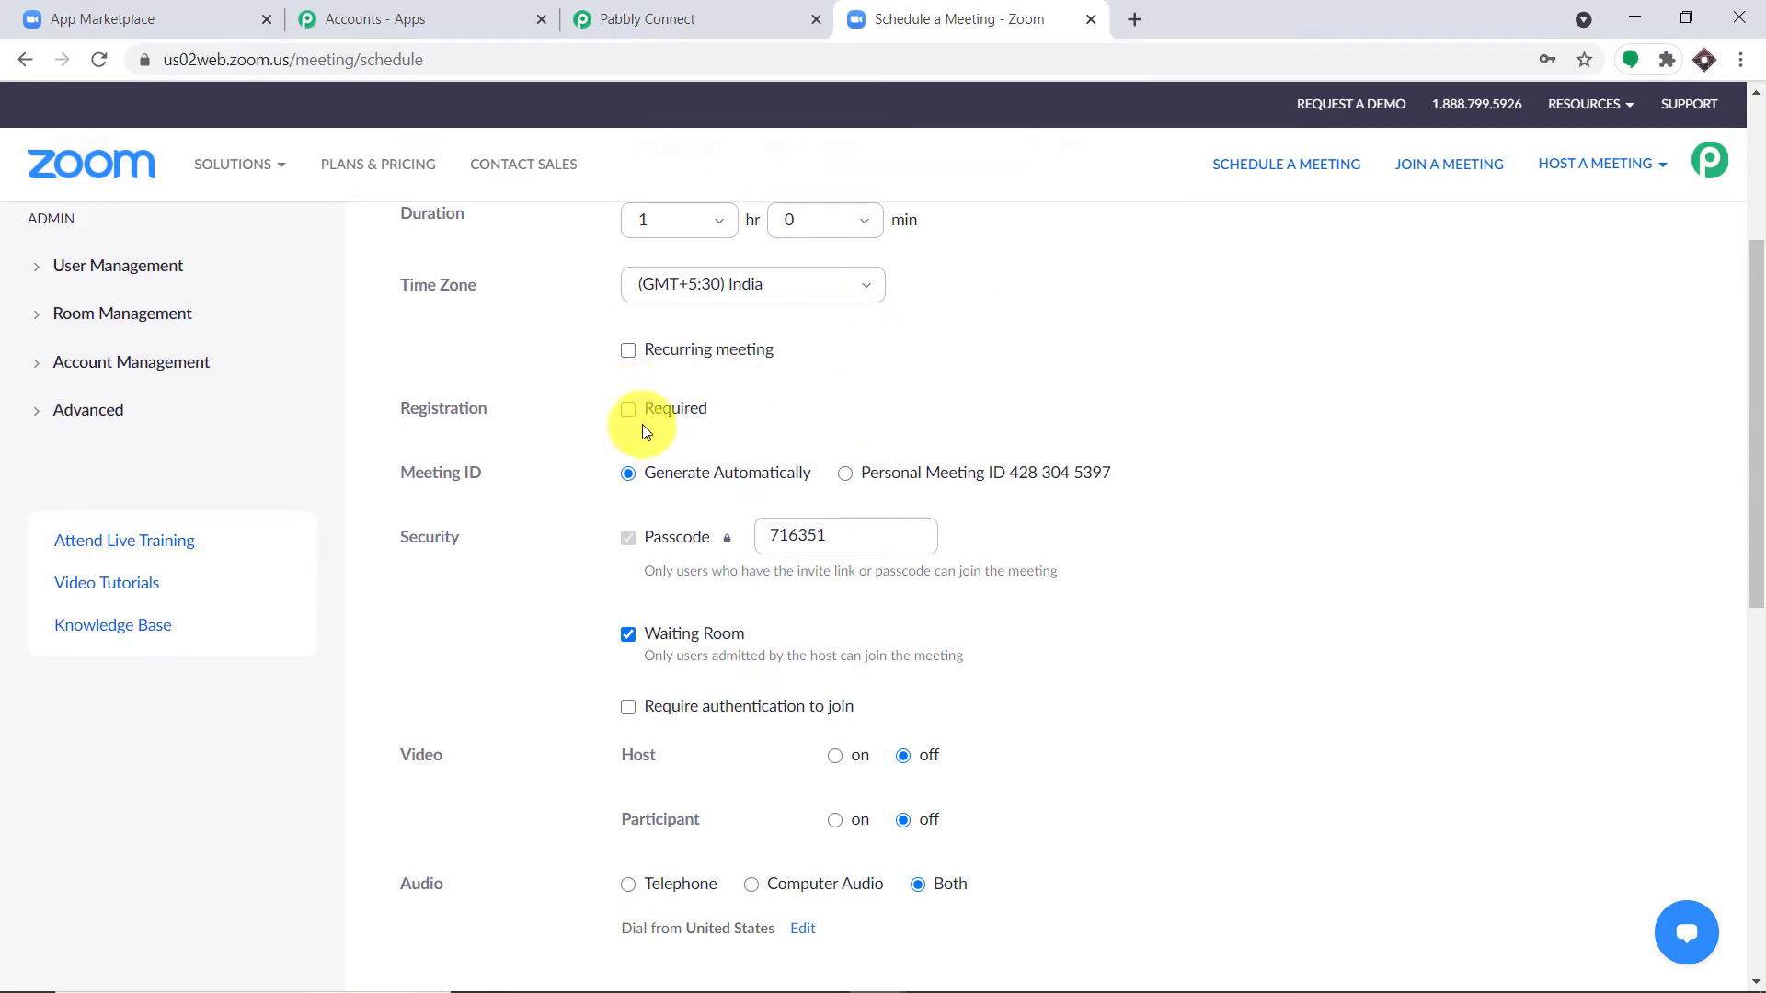
{"action": "left_click", "coordinate": [630, 409]}
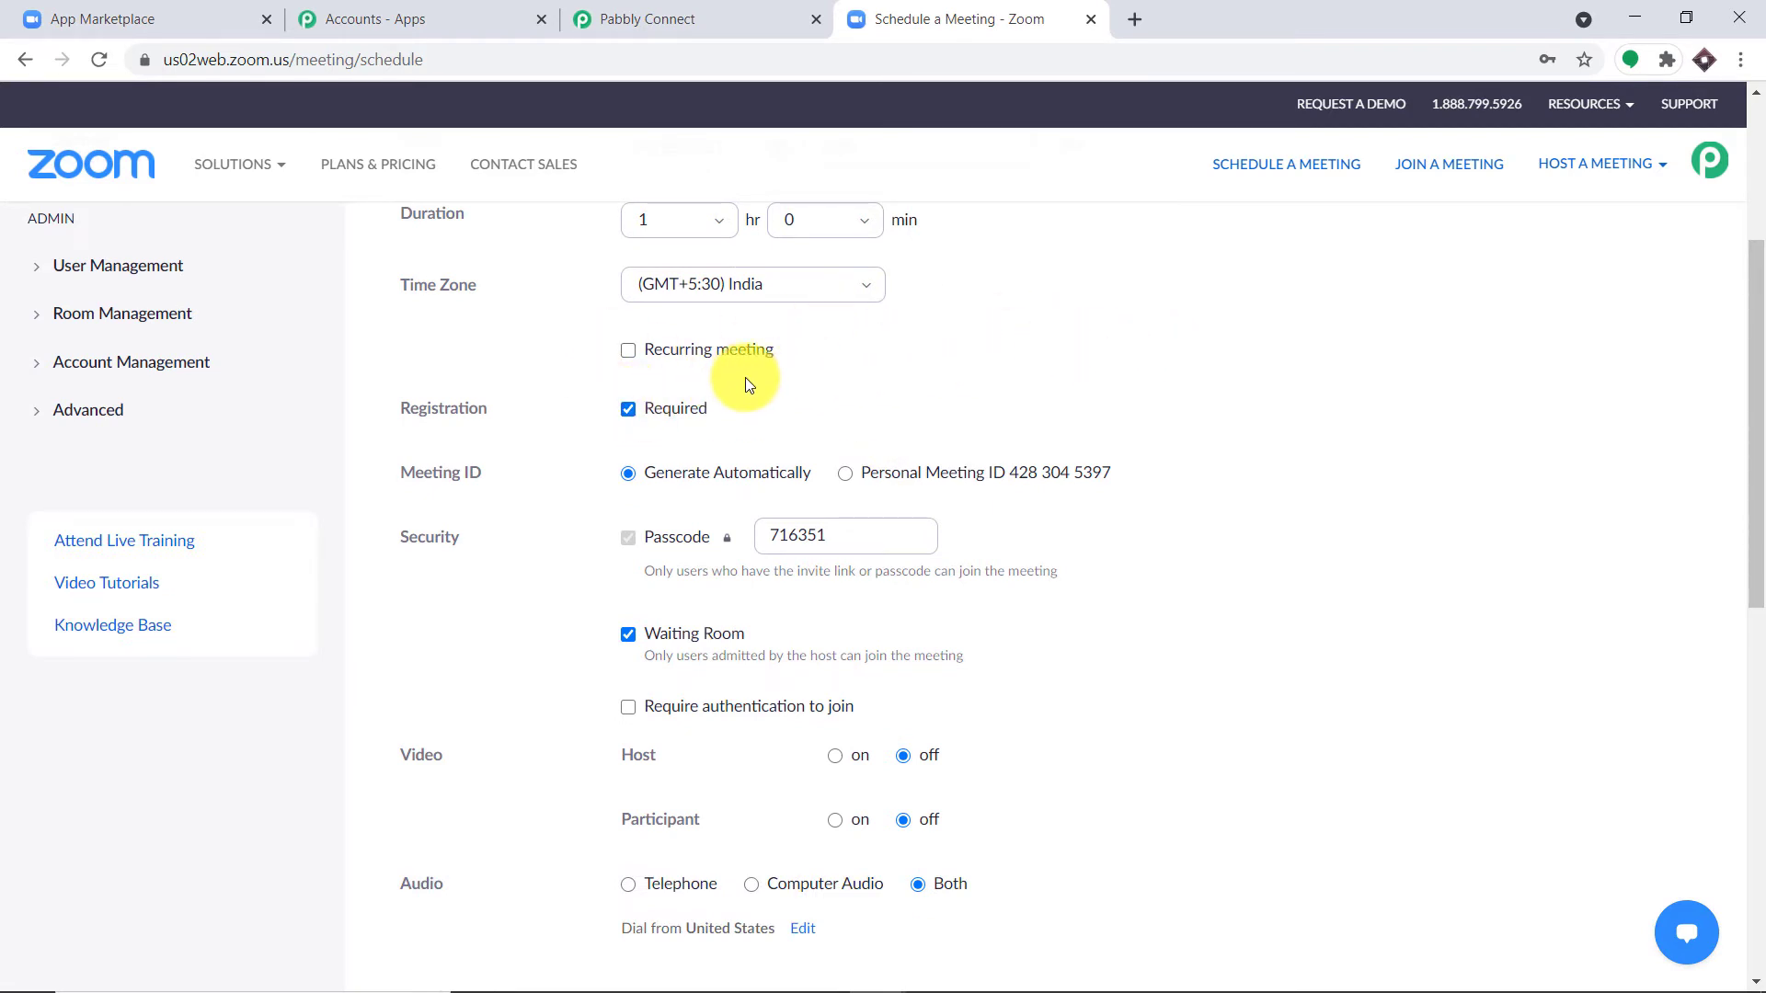
{"action": "scroll", "coordinate": [746, 378], "scroll_direction": "down", "scroll_amount": 1}
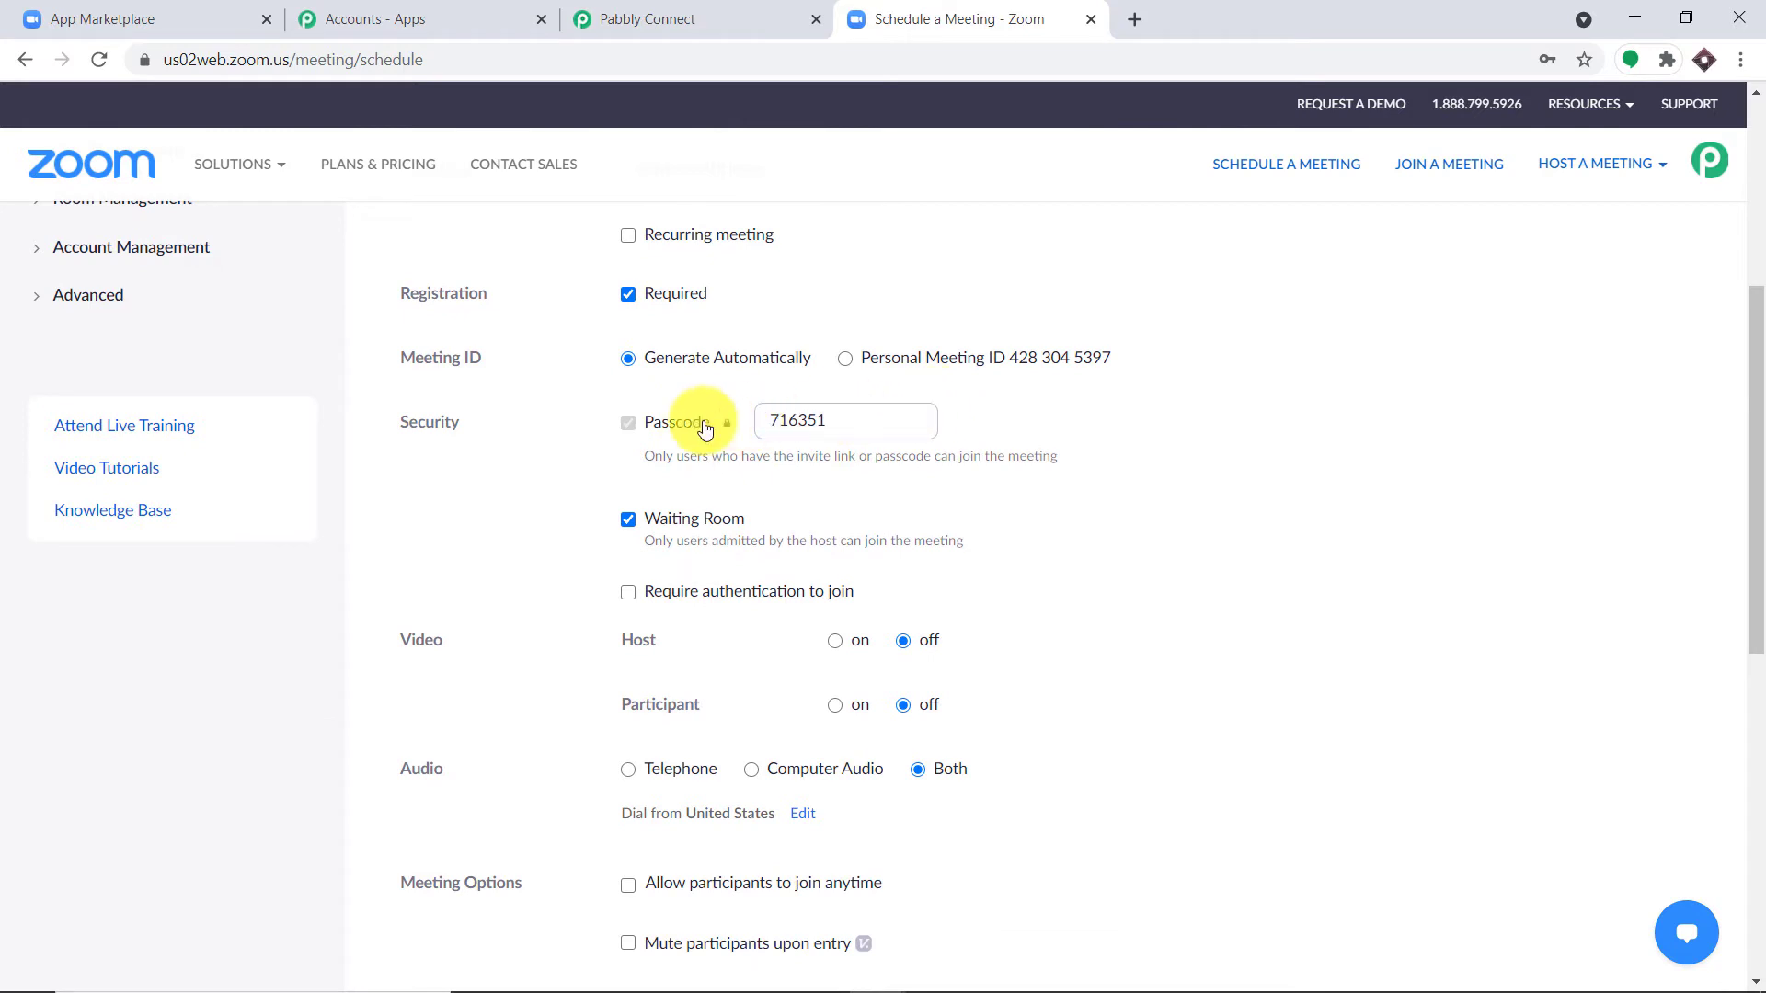
{"action": "scroll", "coordinate": [887, 369], "scroll_direction": "down", "scroll_amount": 1}
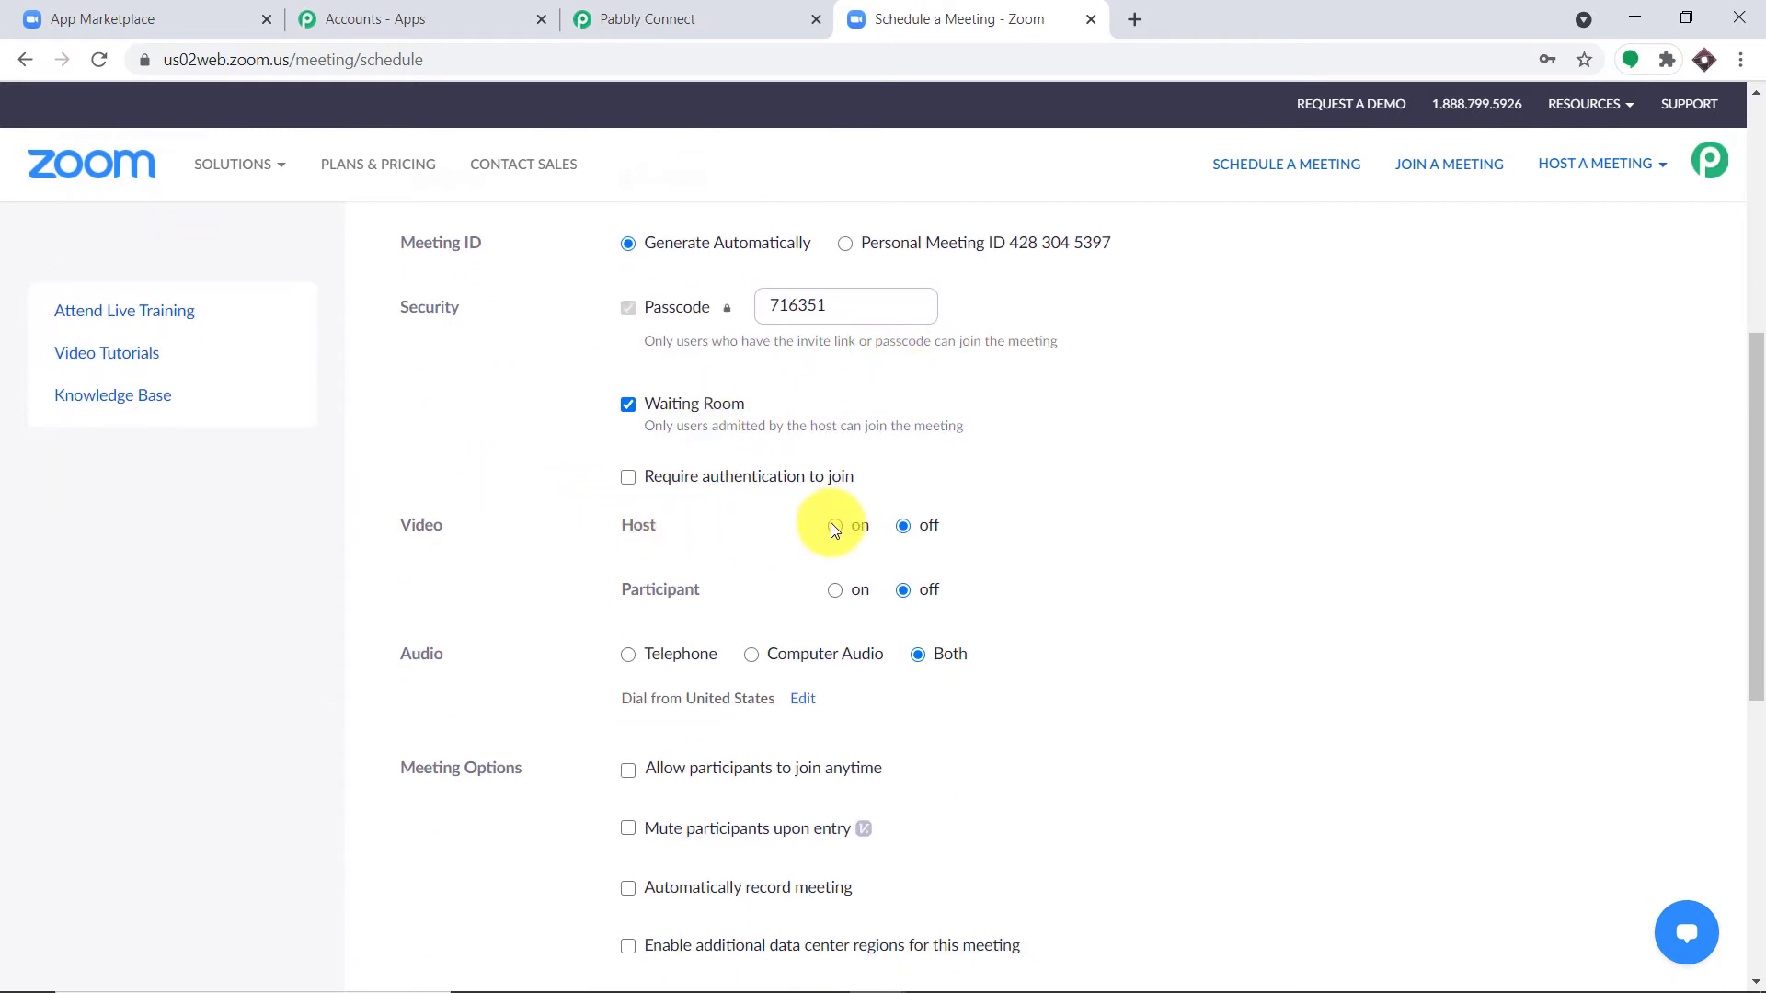
{"action": "left_click", "coordinate": [837, 589]}
{"action": "scroll", "coordinate": [644, 571], "scroll_direction": "down", "scroll_amount": 1}
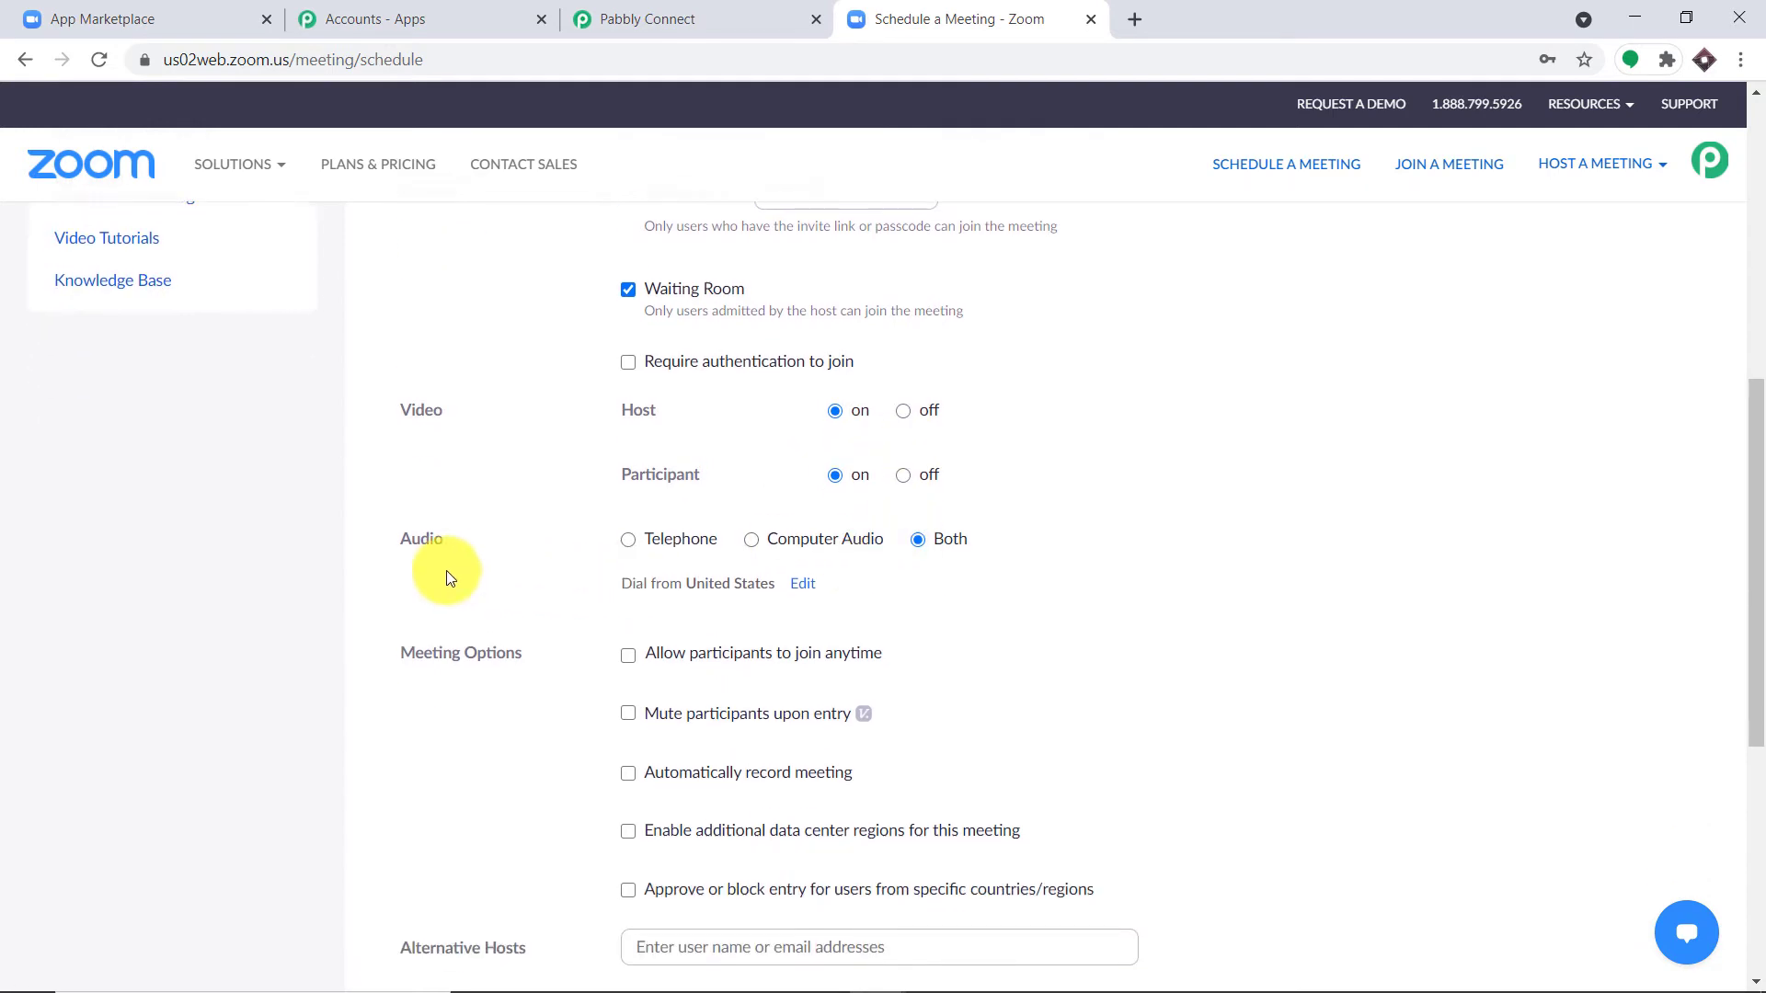
{"action": "scroll", "coordinate": [940, 555], "scroll_direction": "down", "scroll_amount": 2}
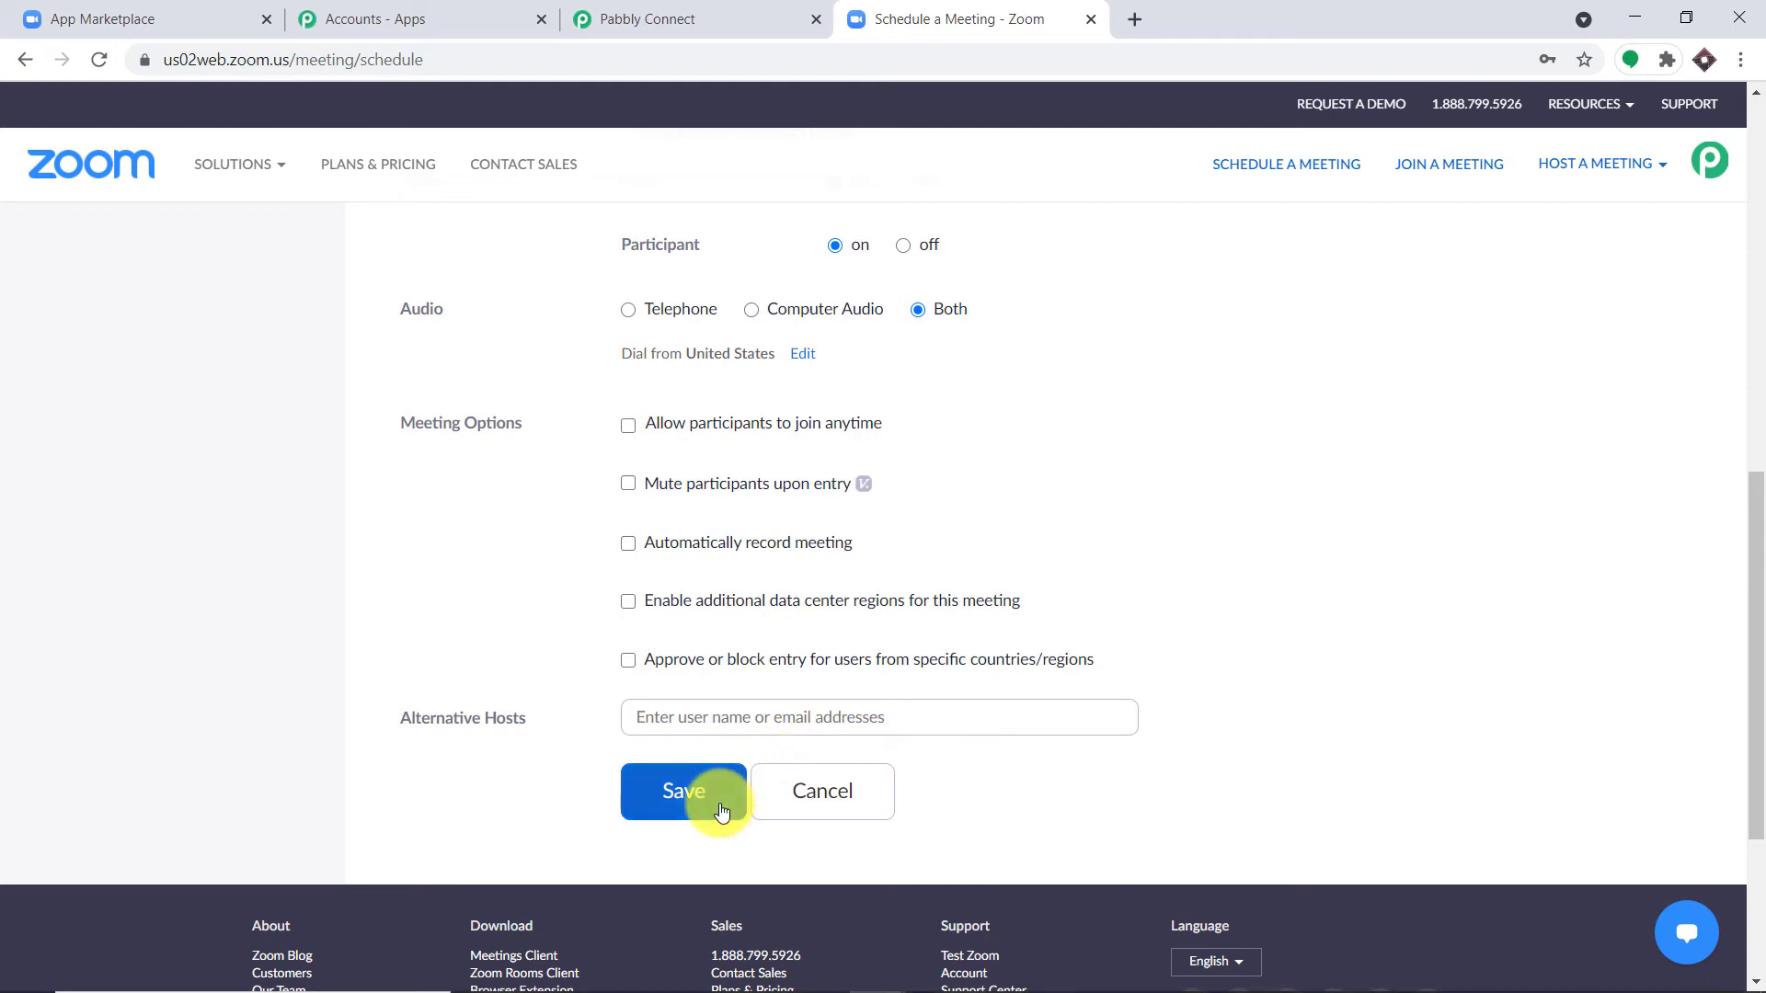
{"action": "left_click", "coordinate": [692, 790]}
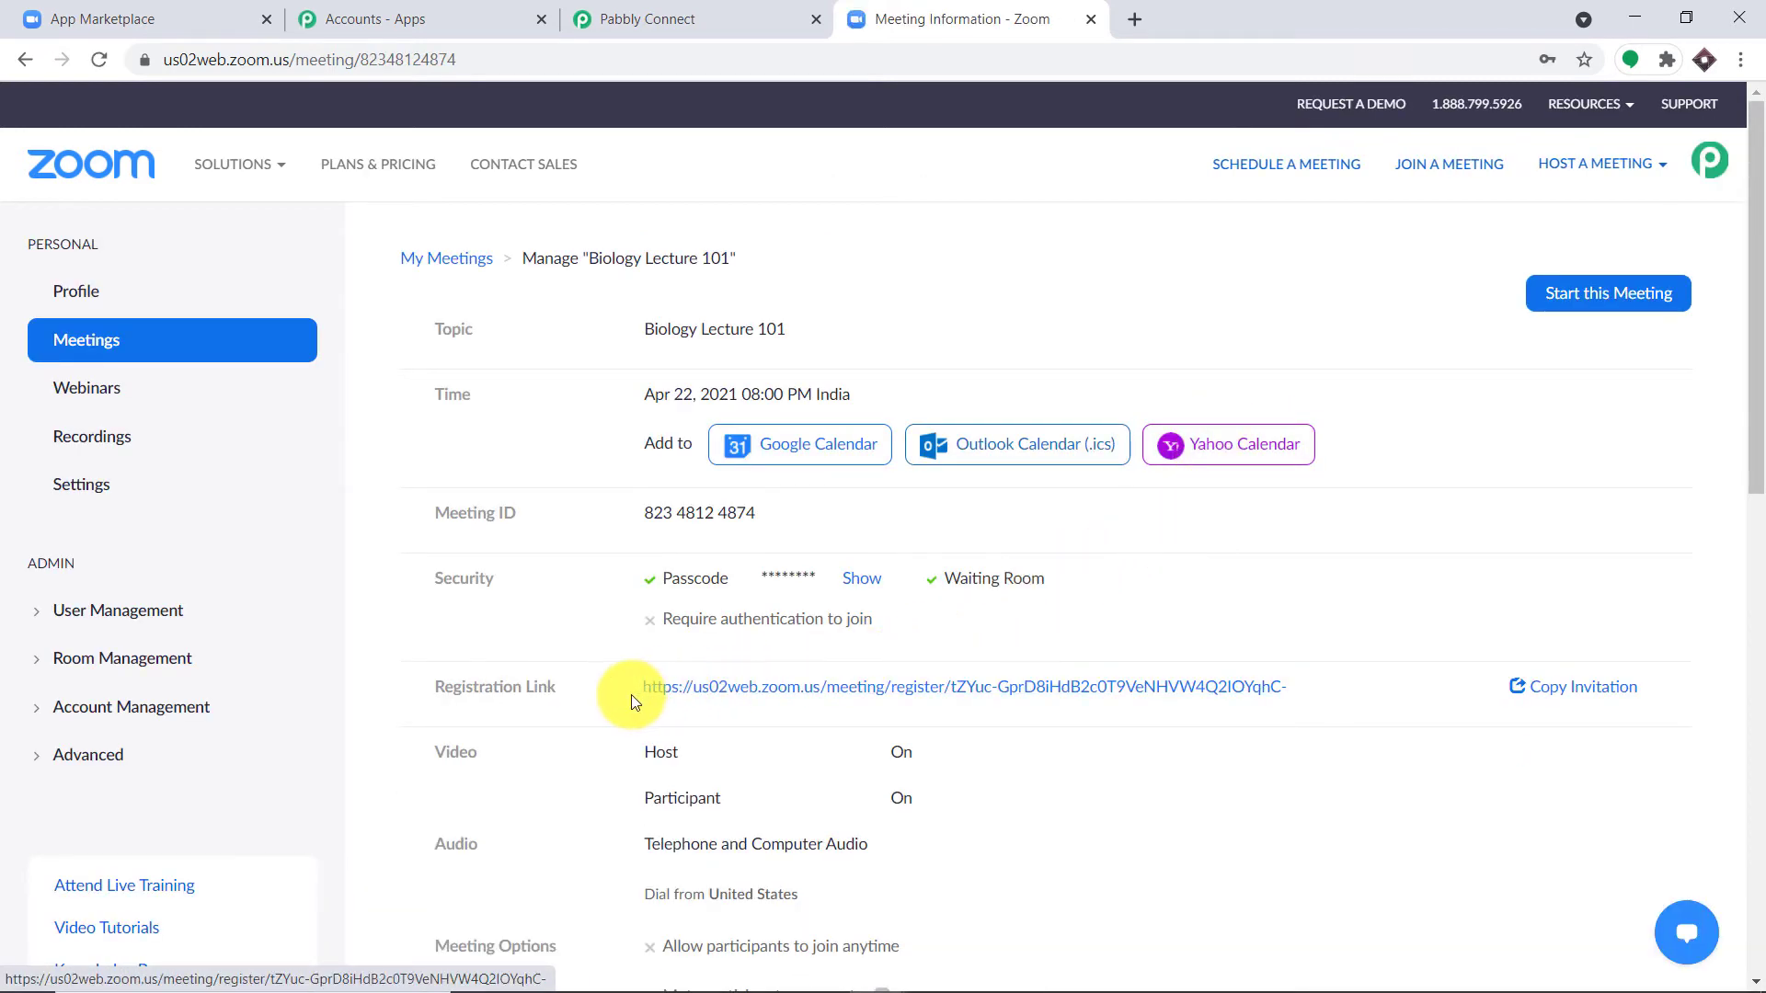
Step: Open Biology Lecture 101's registration link in a new tab, then return to the Registration section
{"action": "left_click", "coordinate": [762, 697]}
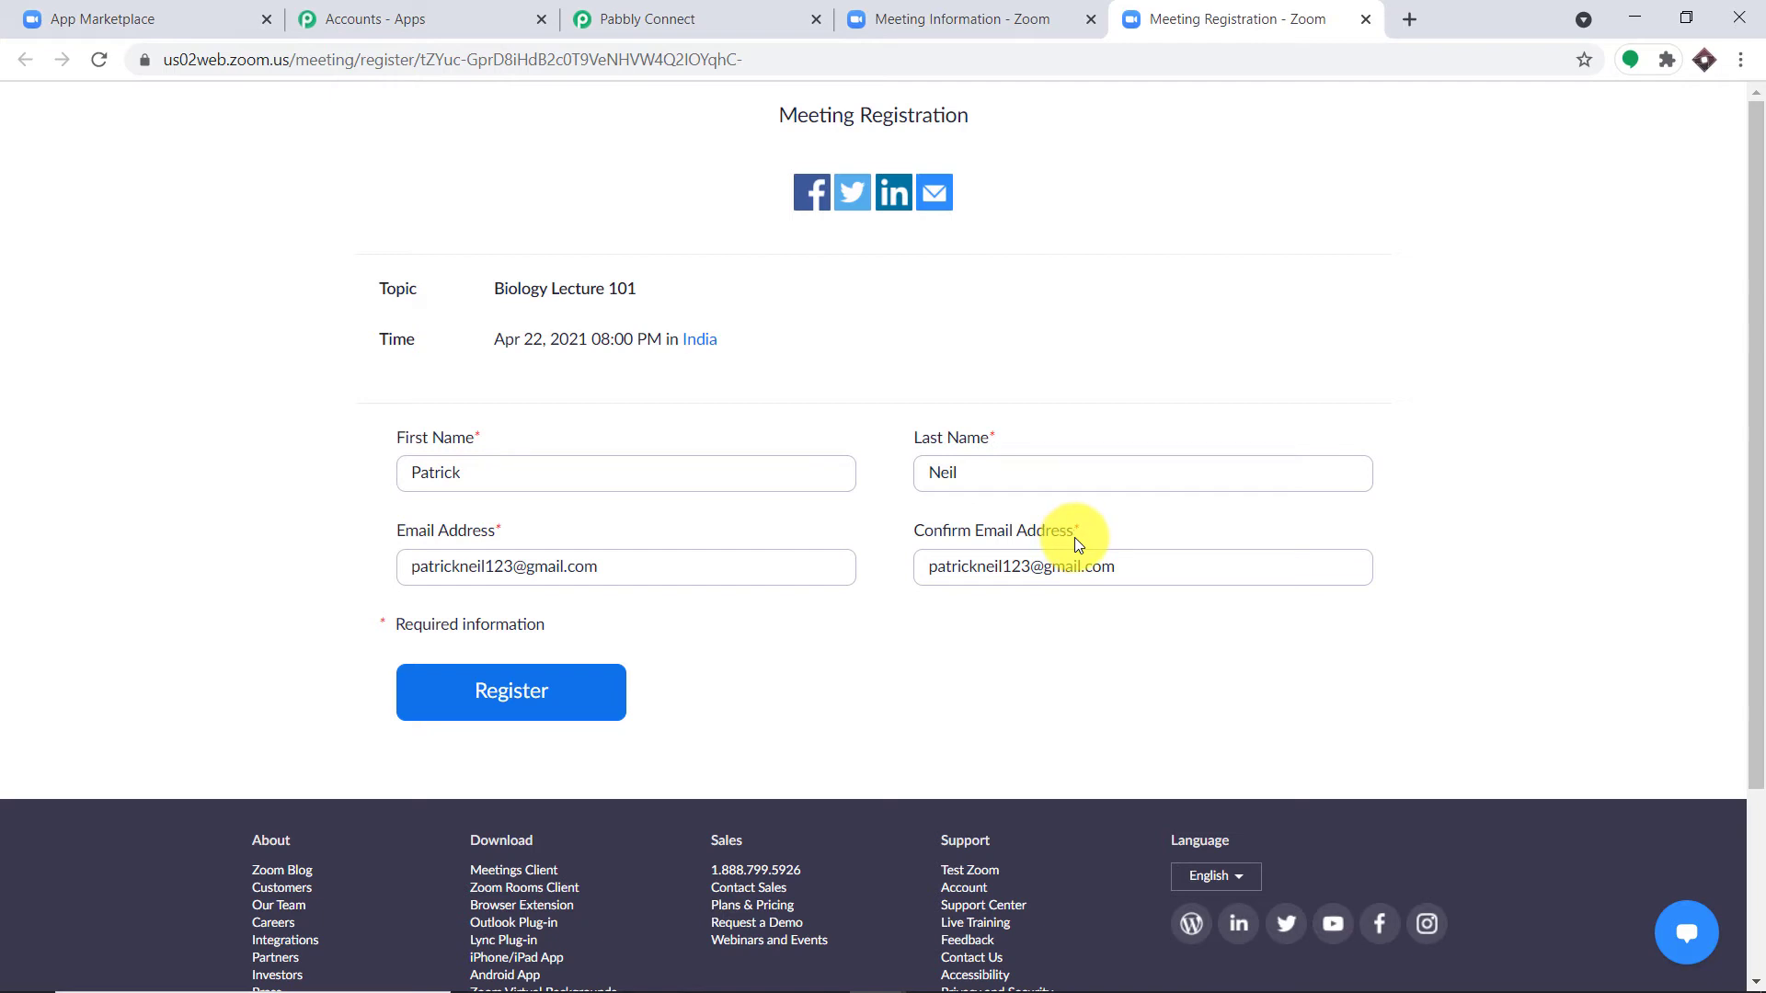
{"action": "left_click", "coordinate": [1015, 11]}
{"action": "scroll", "coordinate": [1432, 428], "scroll_direction": "down", "scroll_amount": 10}
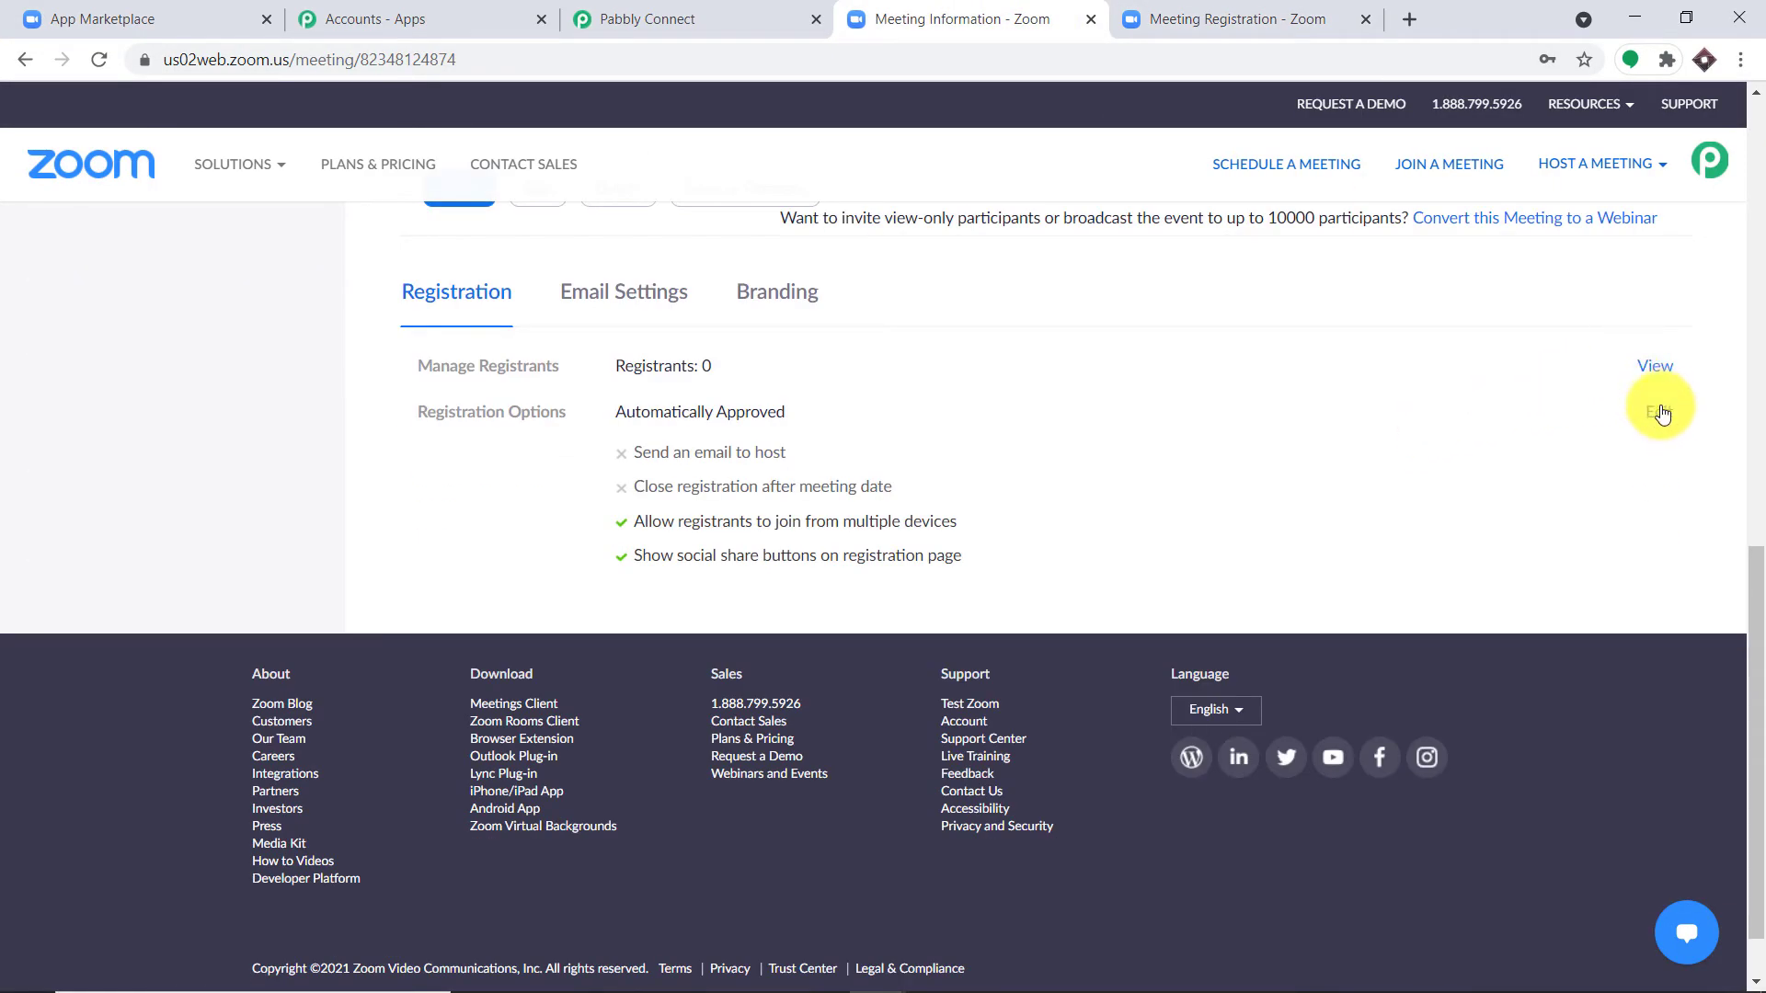
Step: Add Address, City, Zip/Postal Code, Phone, Organization and Job Title as registration questions and save
{"action": "left_click", "coordinate": [1661, 414]}
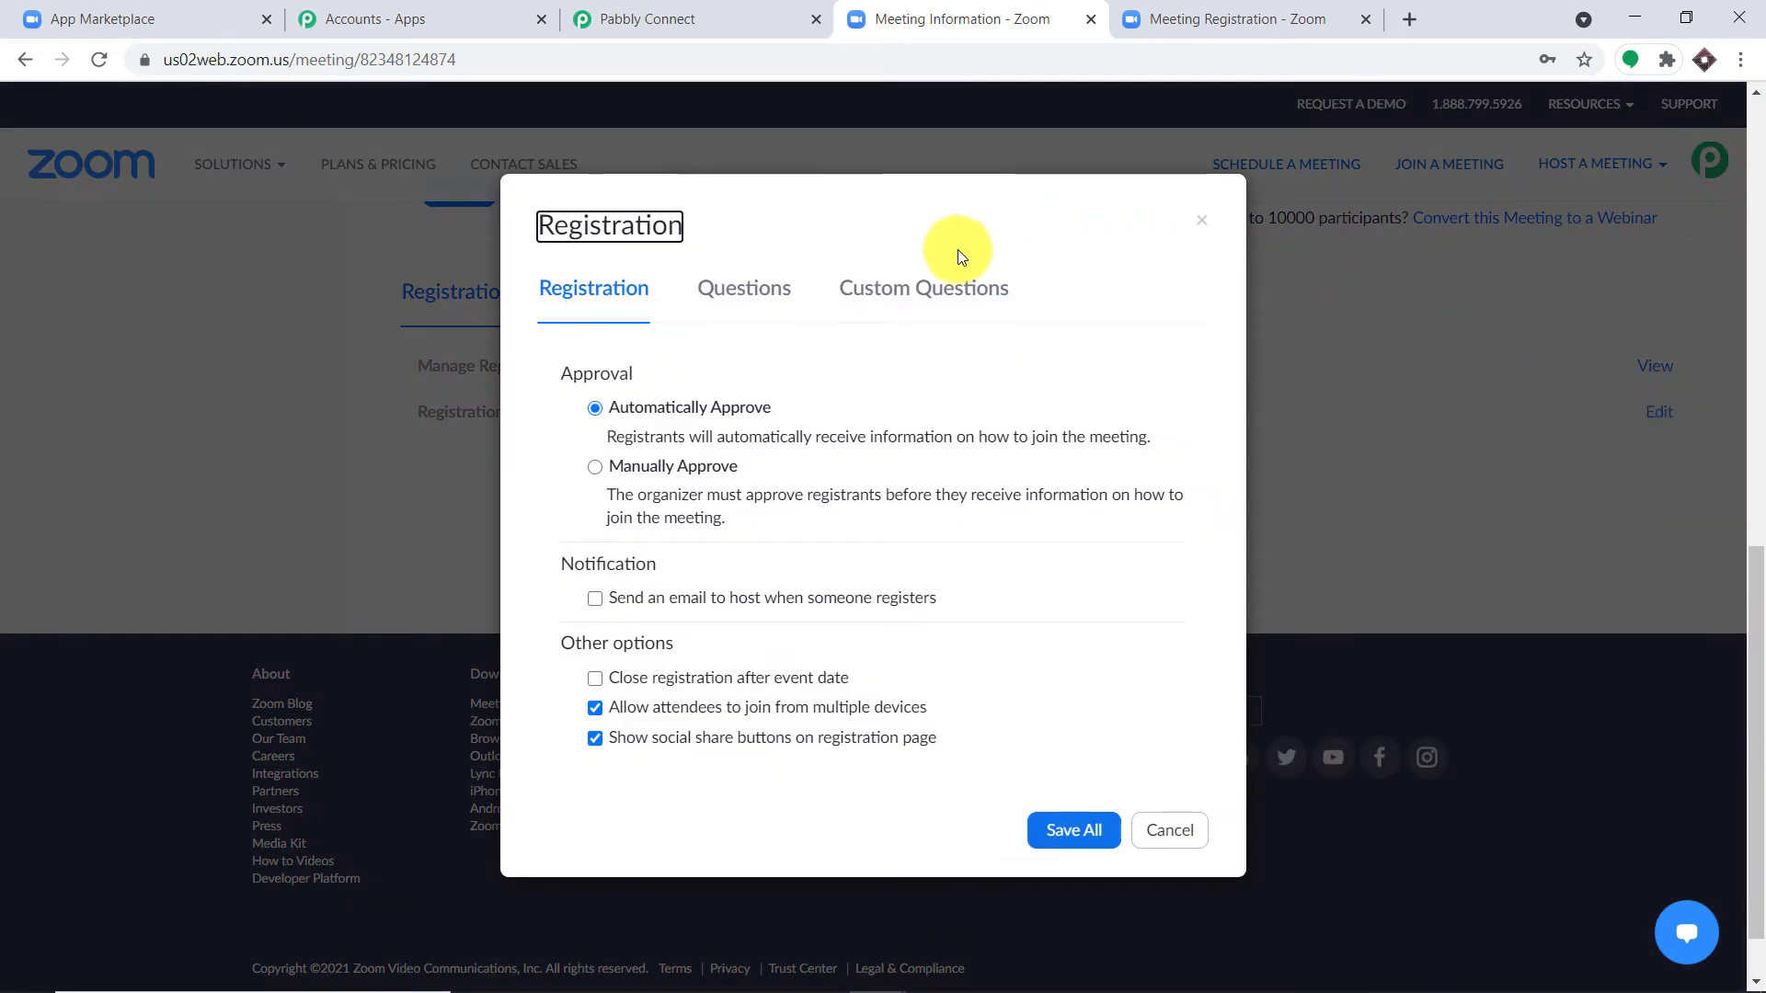
{"action": "left_click", "coordinate": [752, 294]}
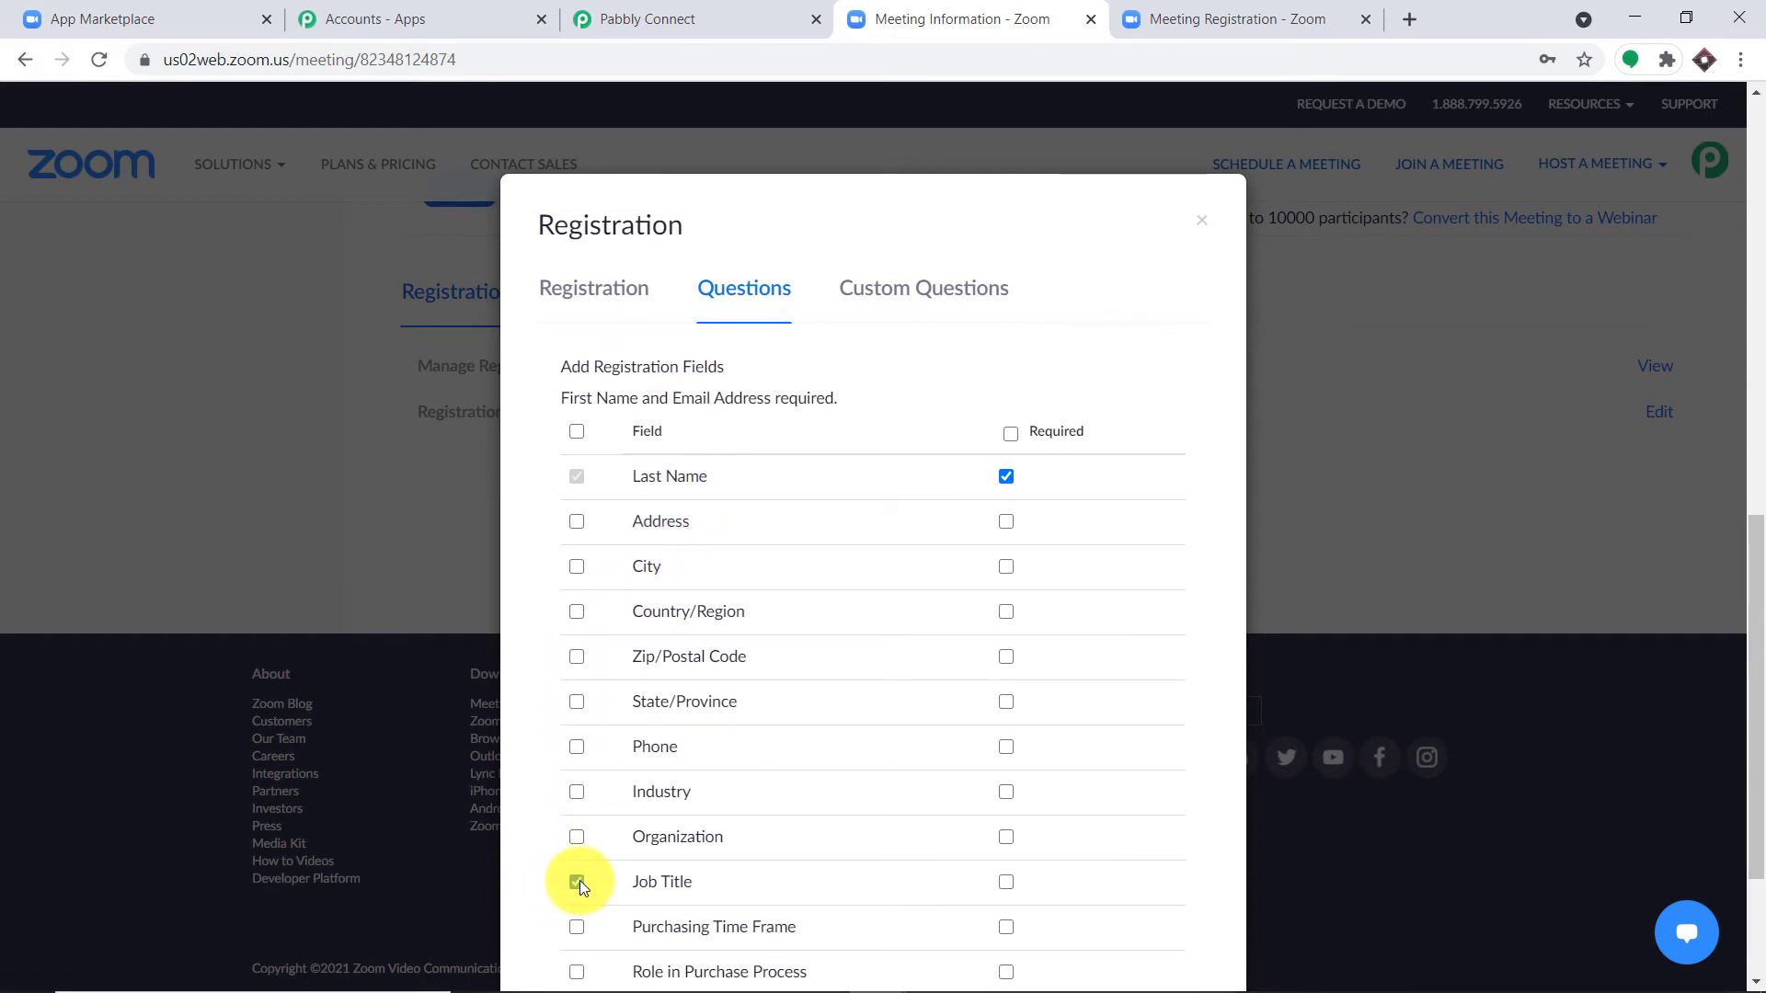
{"action": "left_click", "coordinate": [577, 837]}
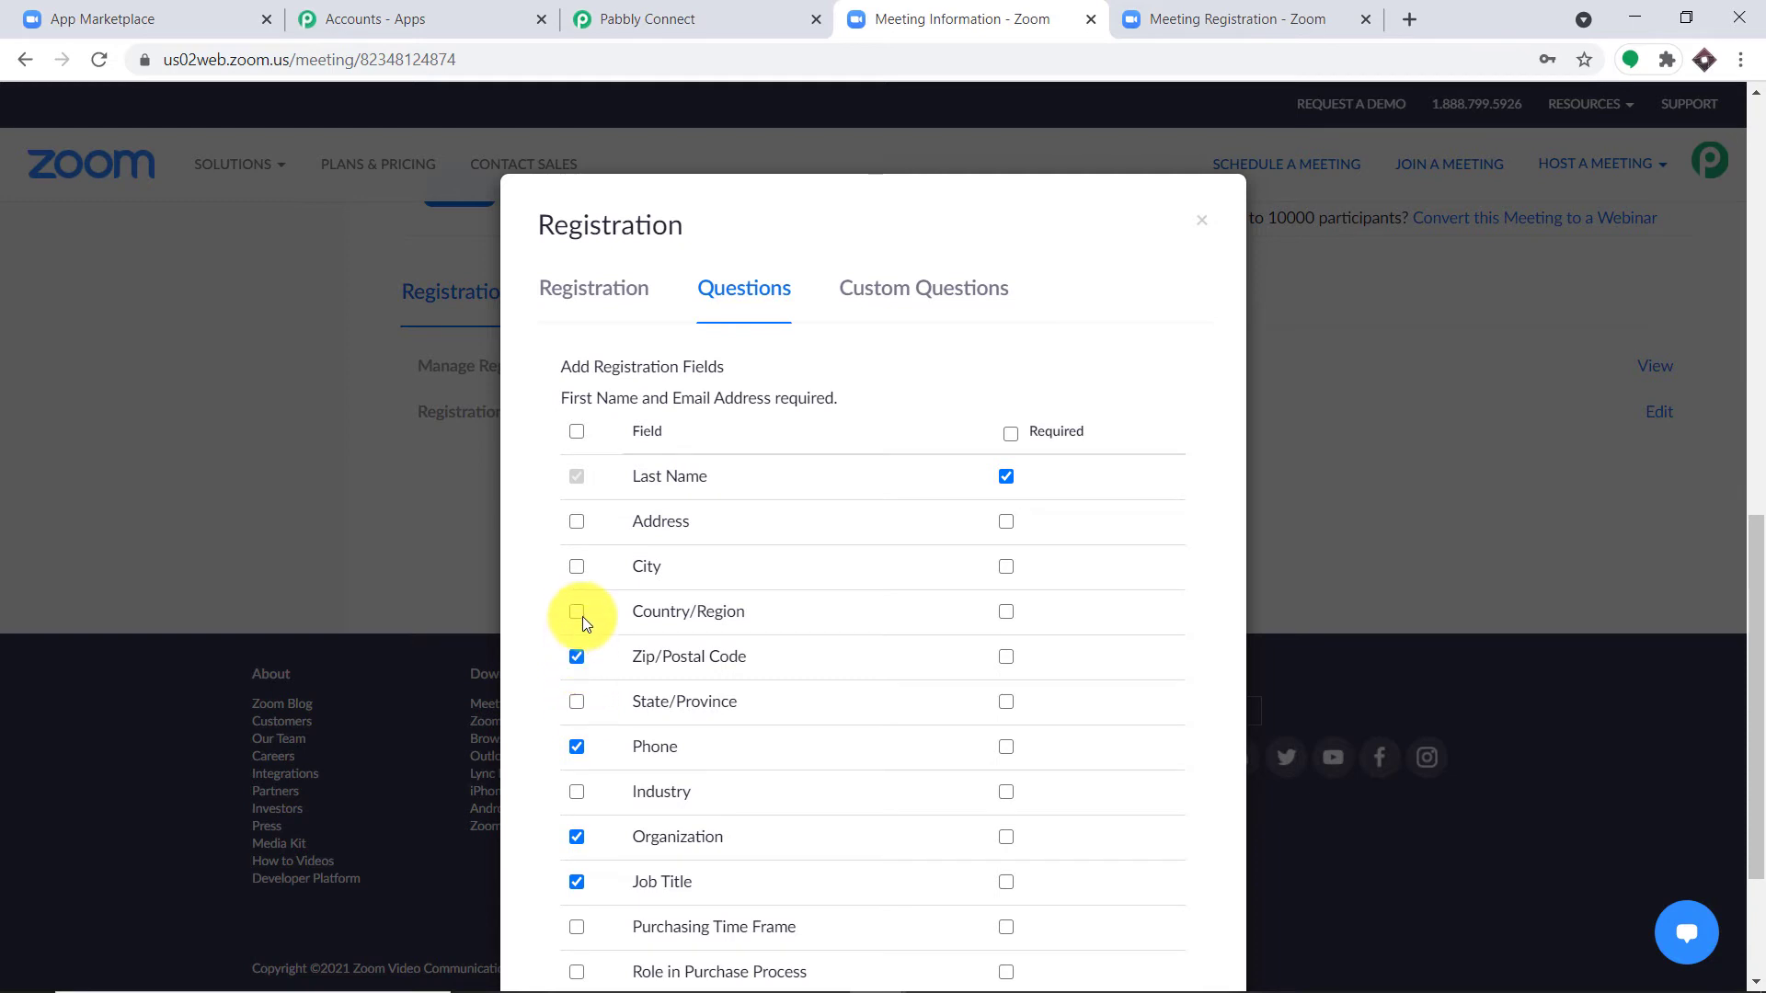
{"action": "left_click", "coordinate": [577, 522]}
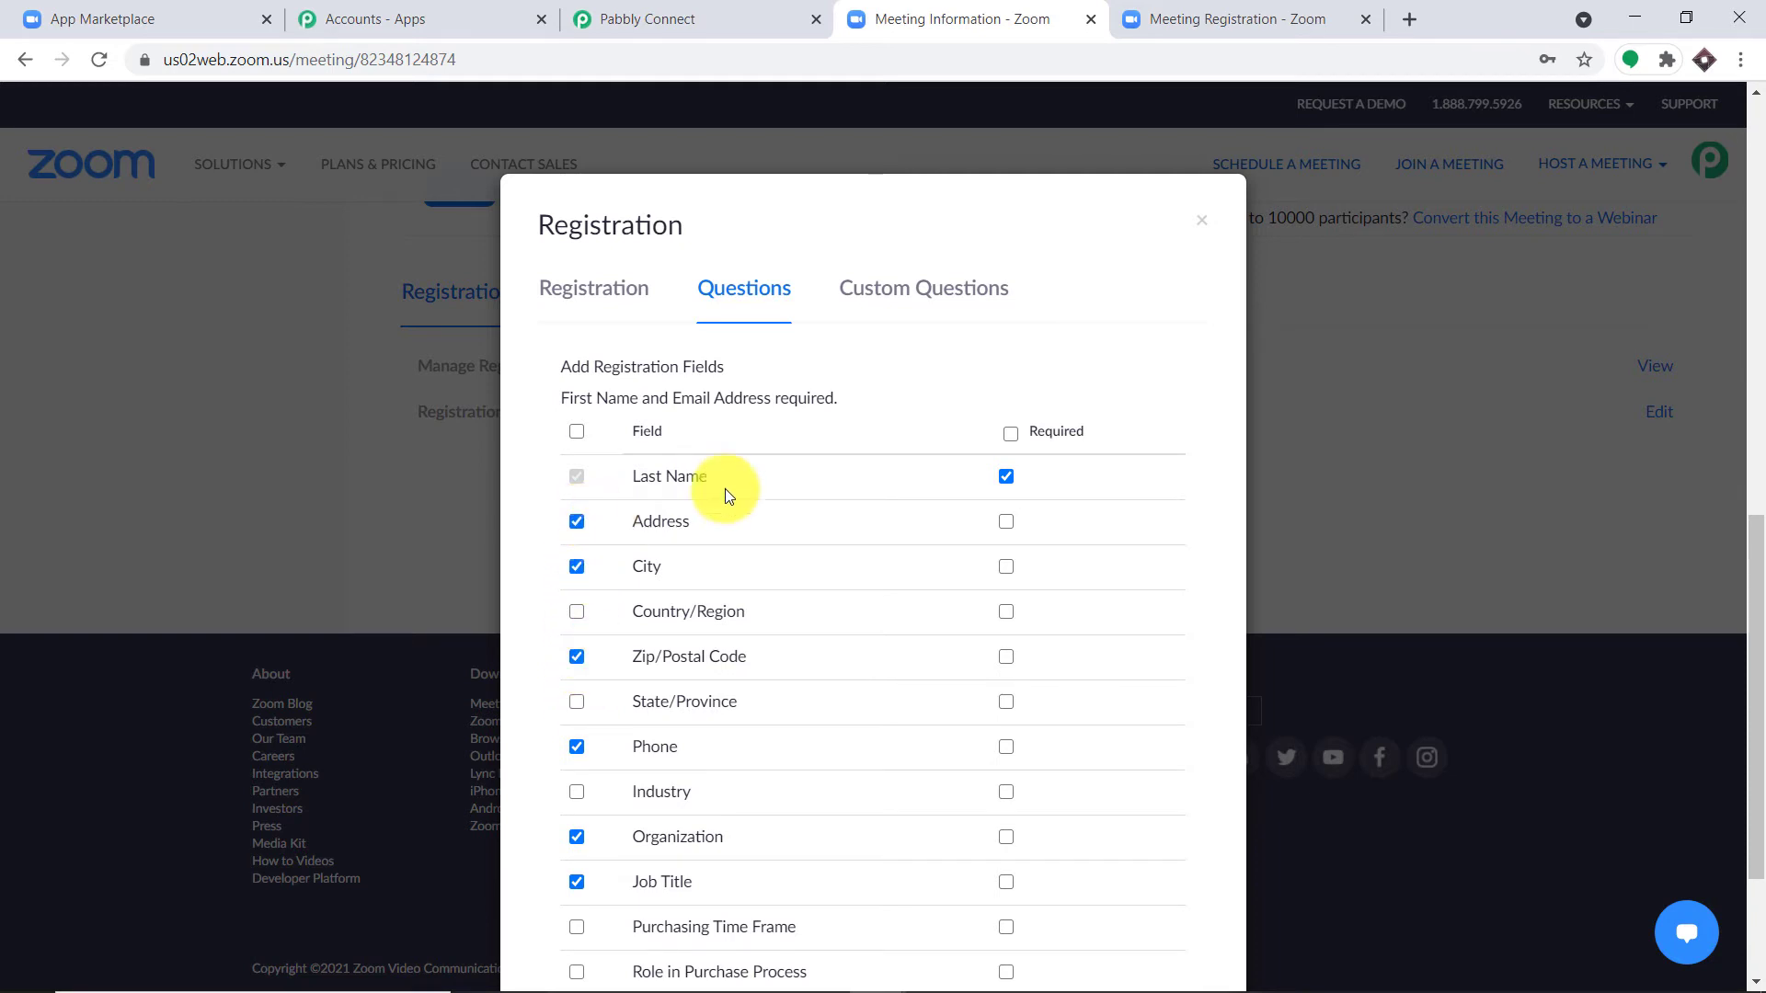
{"action": "scroll", "coordinate": [902, 485], "scroll_direction": "down", "scroll_amount": 3}
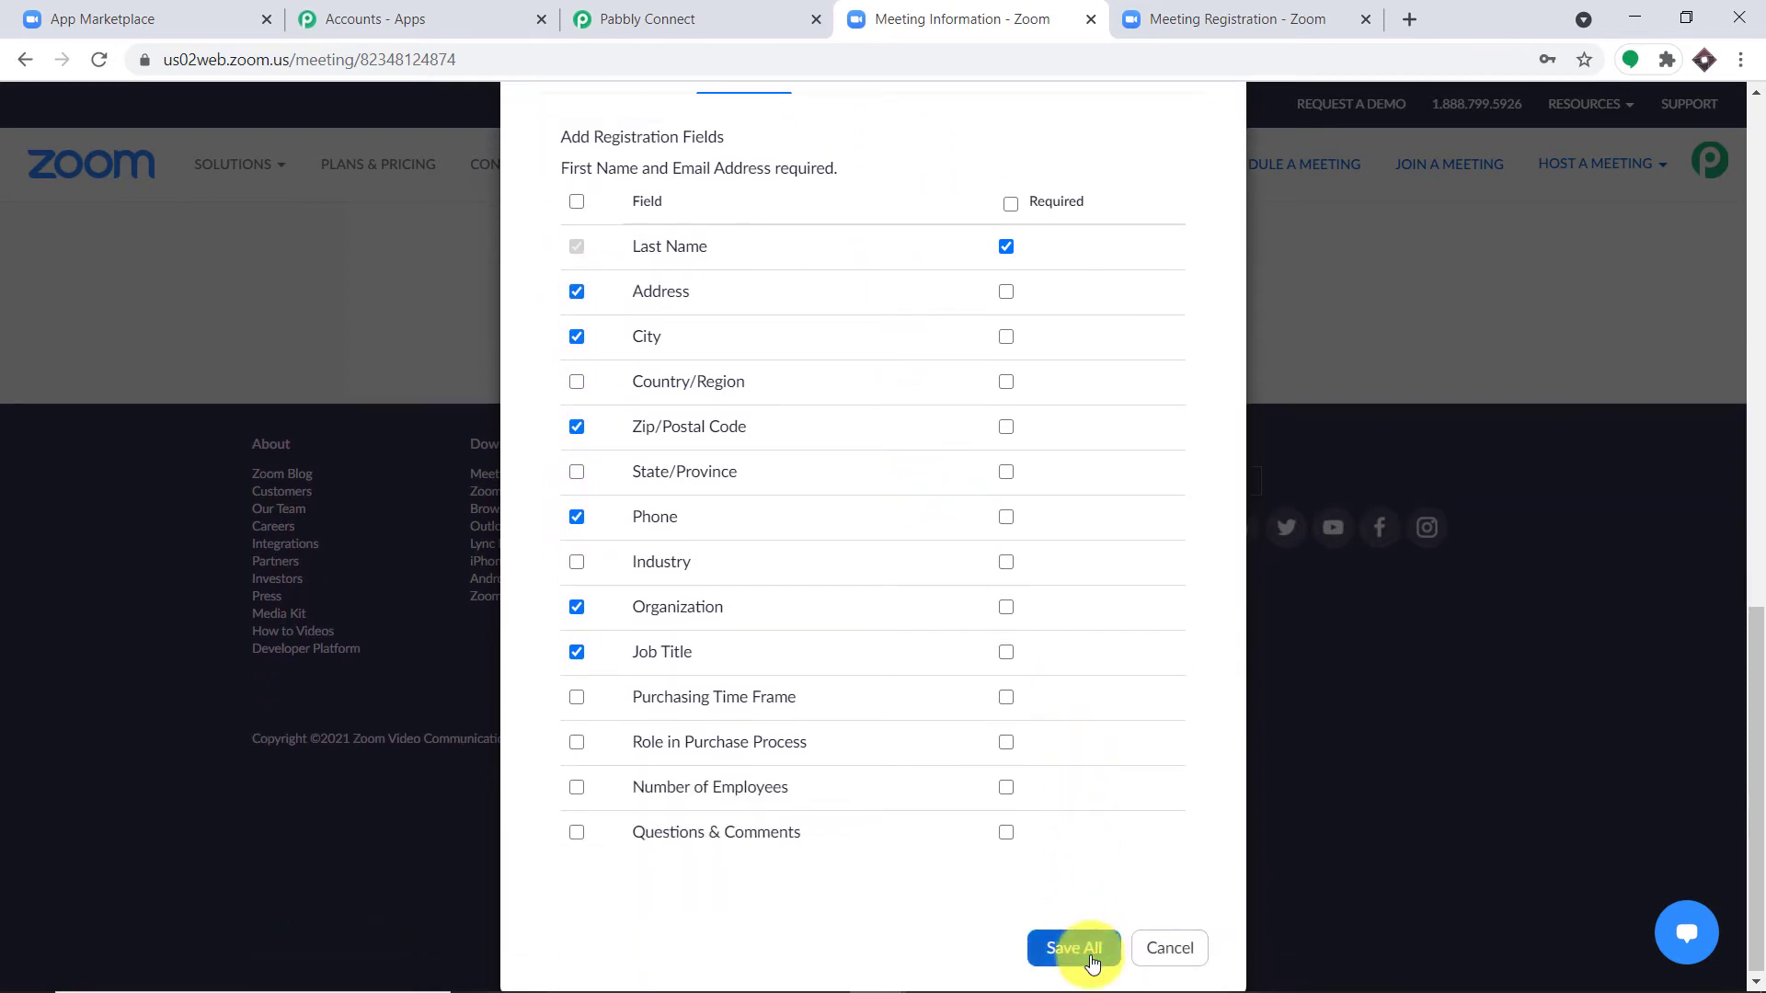
{"action": "left_click", "coordinate": [1074, 947]}
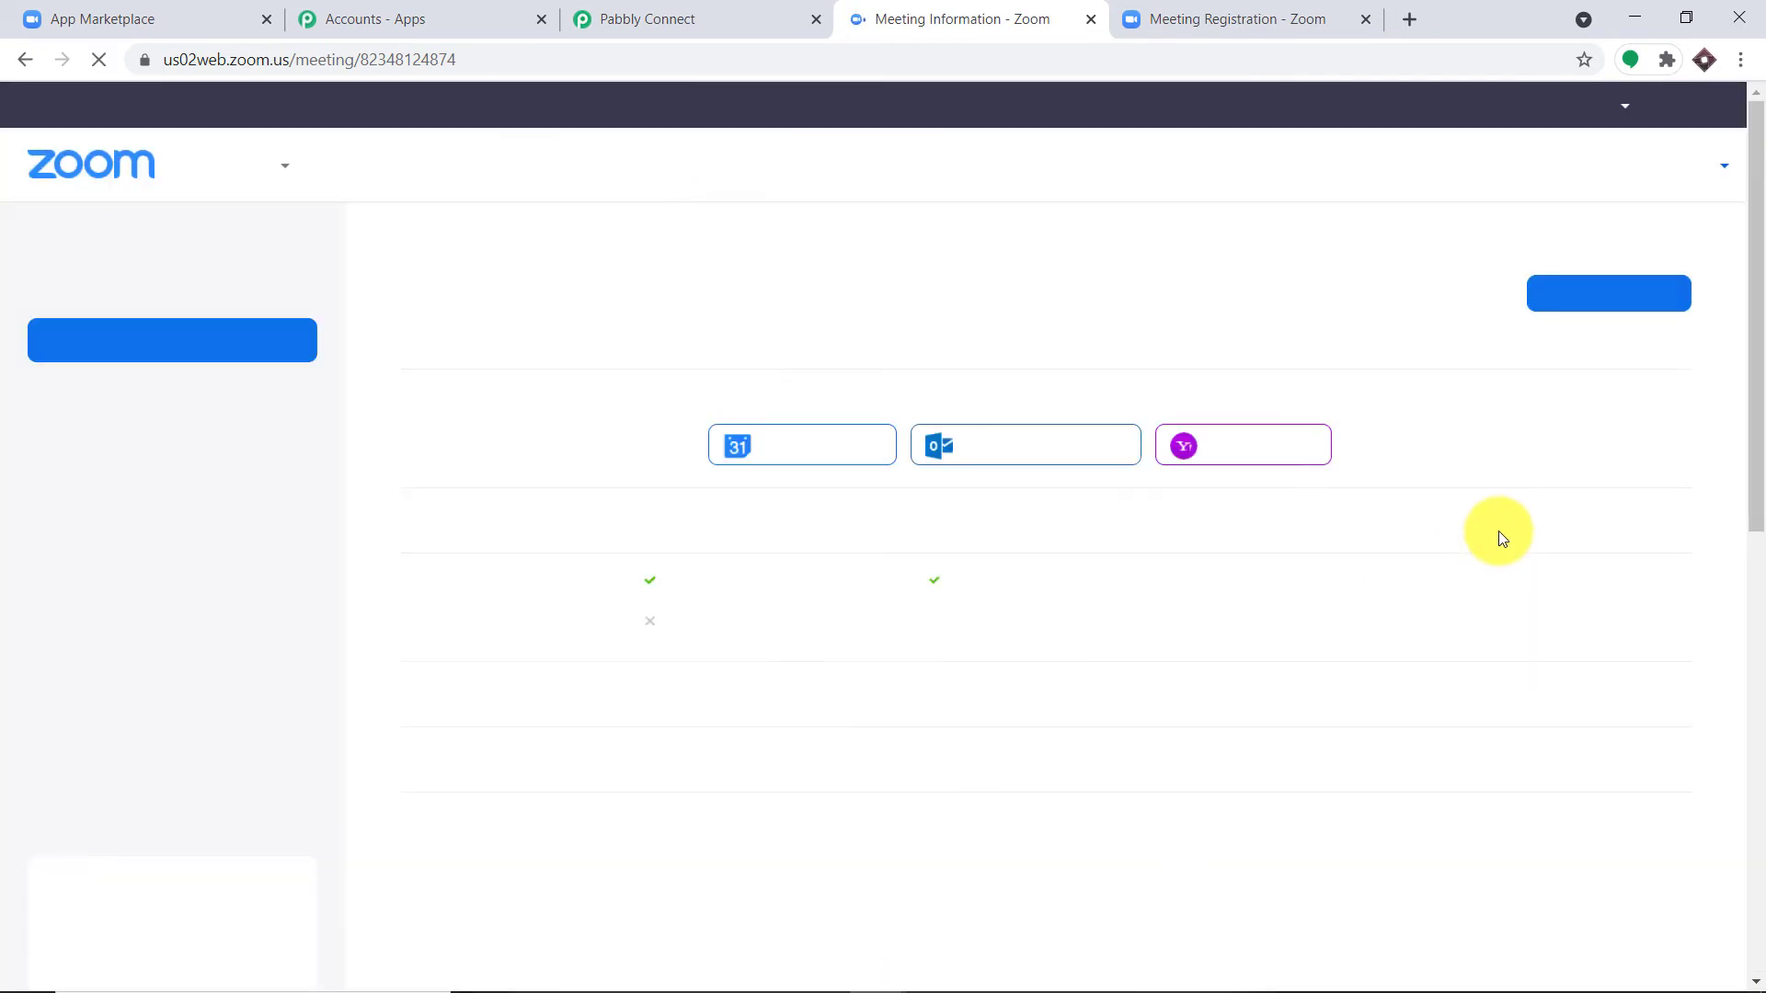
{"action": "left_click", "coordinate": [1243, 18]}
Step: Reload the Zoom registration form so the new address, phone and job fields appear, then return to Pabbly
{"action": "left_click", "coordinate": [694, 47]}
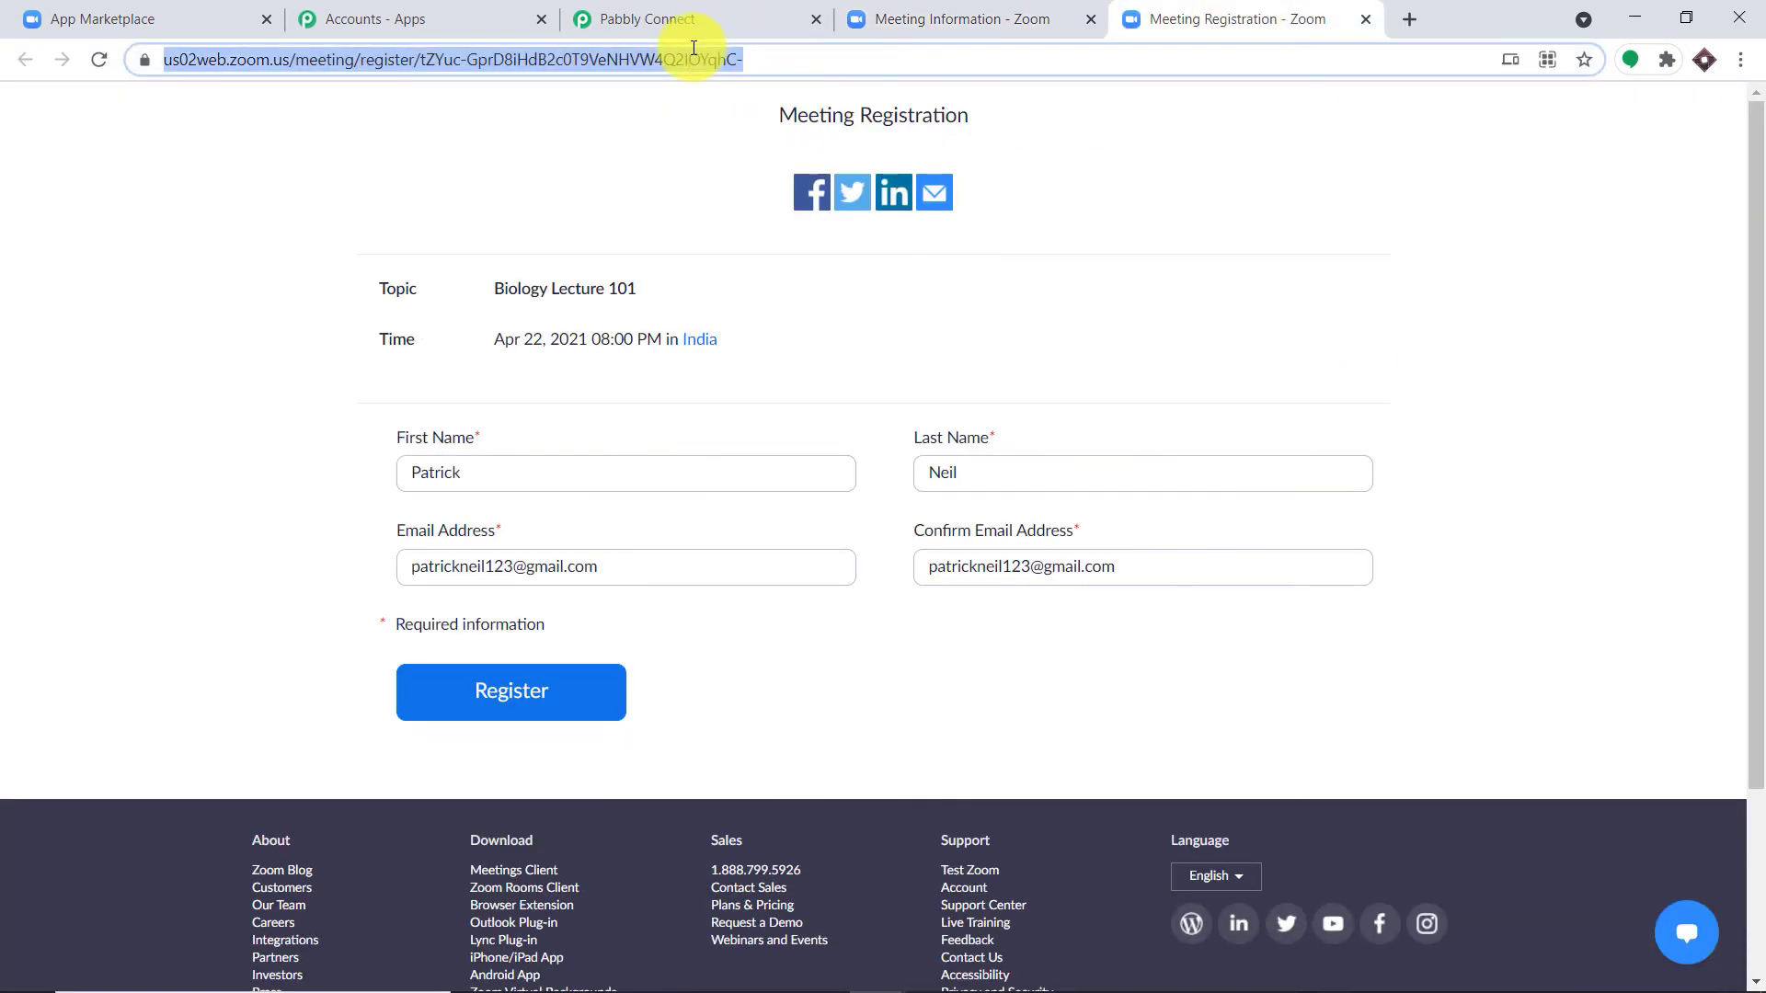
{"action": "key", "text": "Return"}
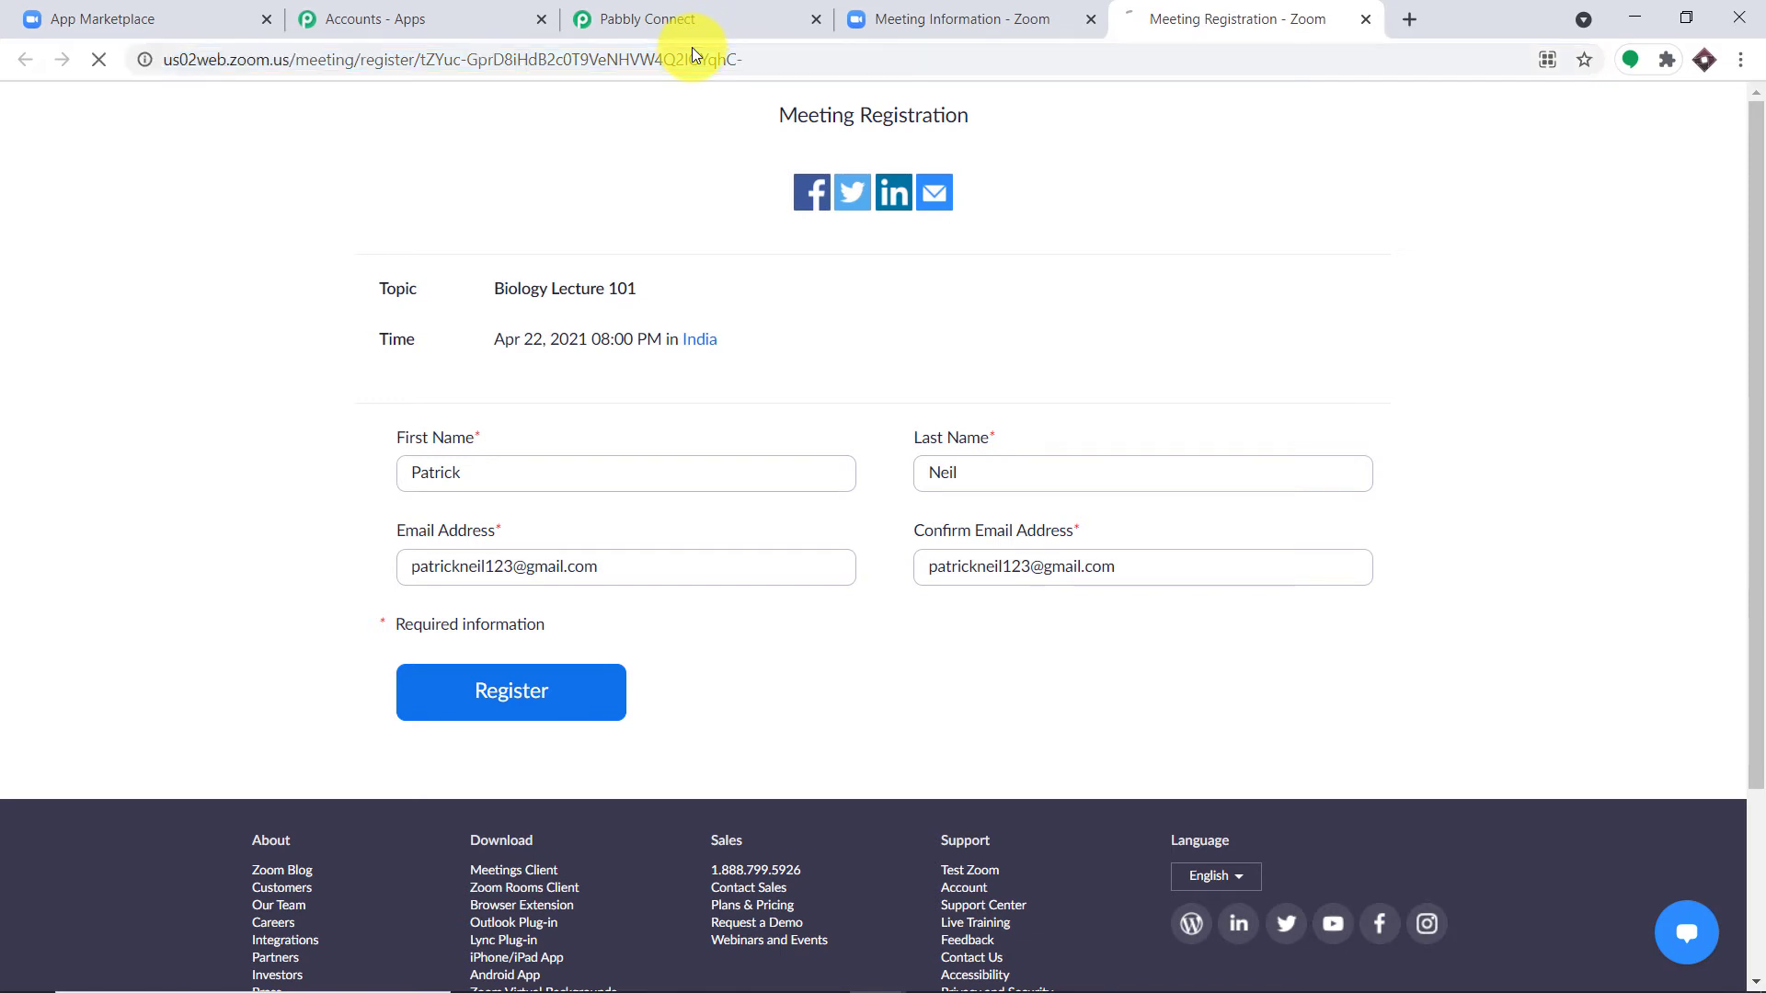
{"action": "scroll", "coordinate": [919, 290], "scroll_direction": "down", "scroll_amount": 1}
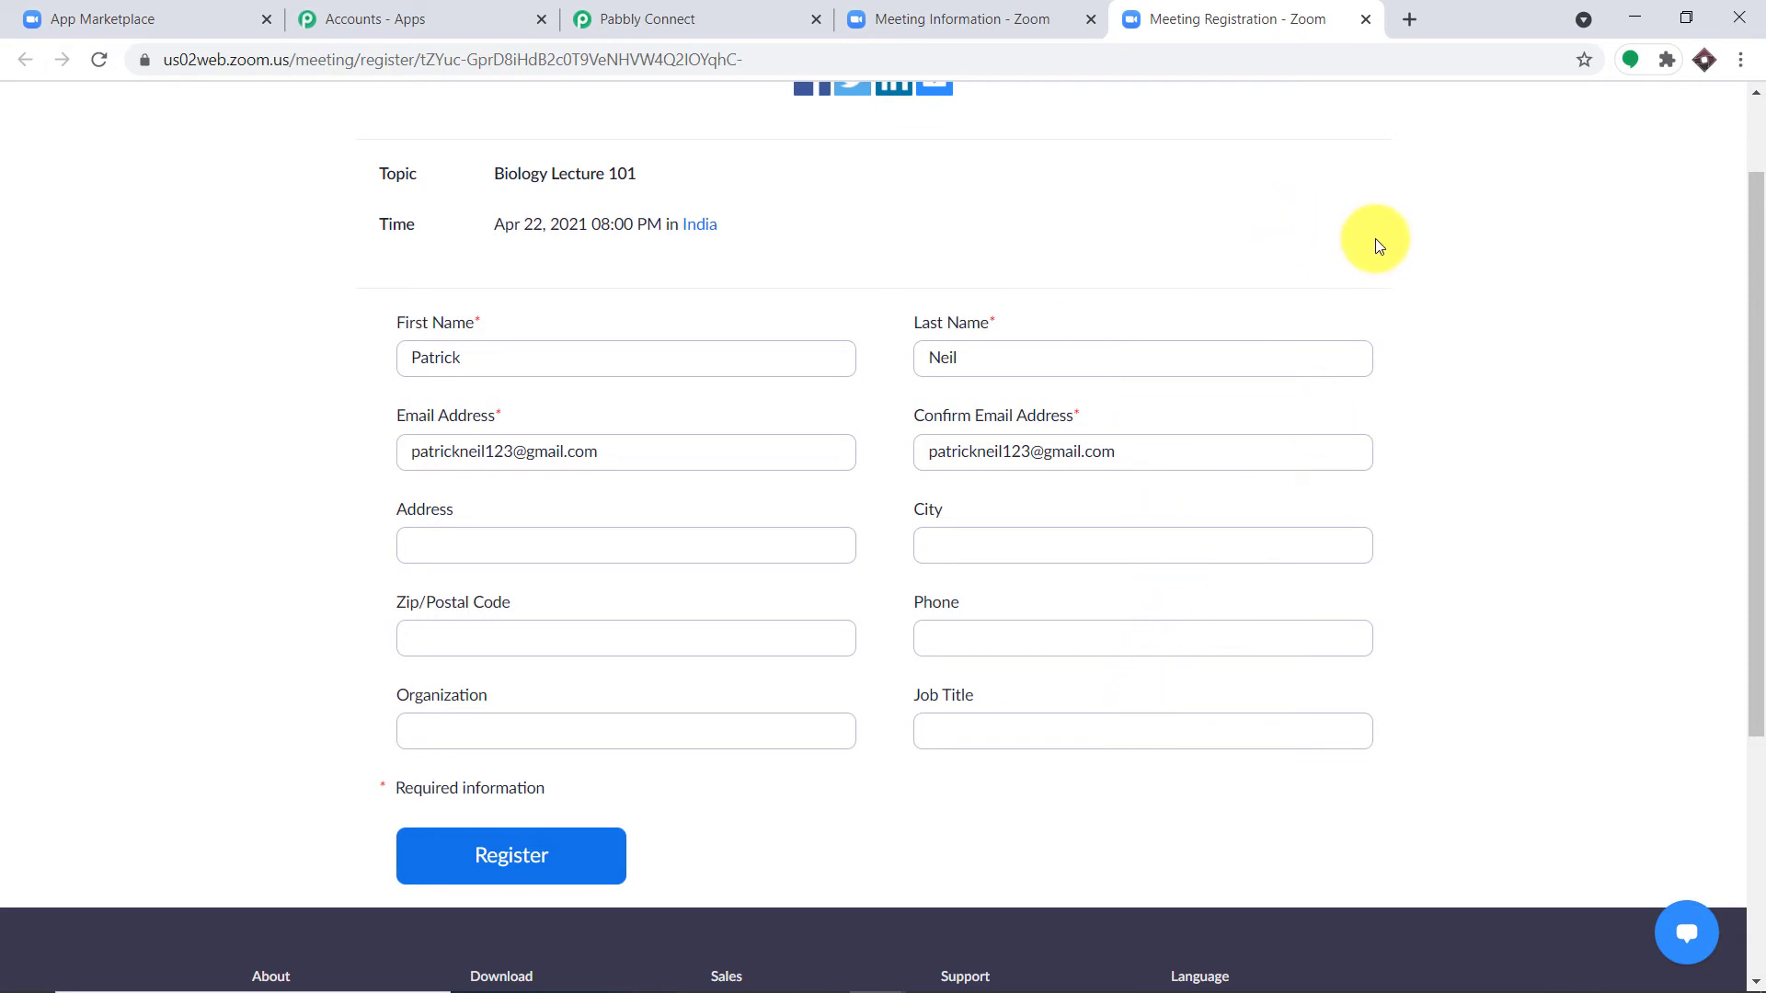
{"action": "left_click", "coordinate": [769, 26]}
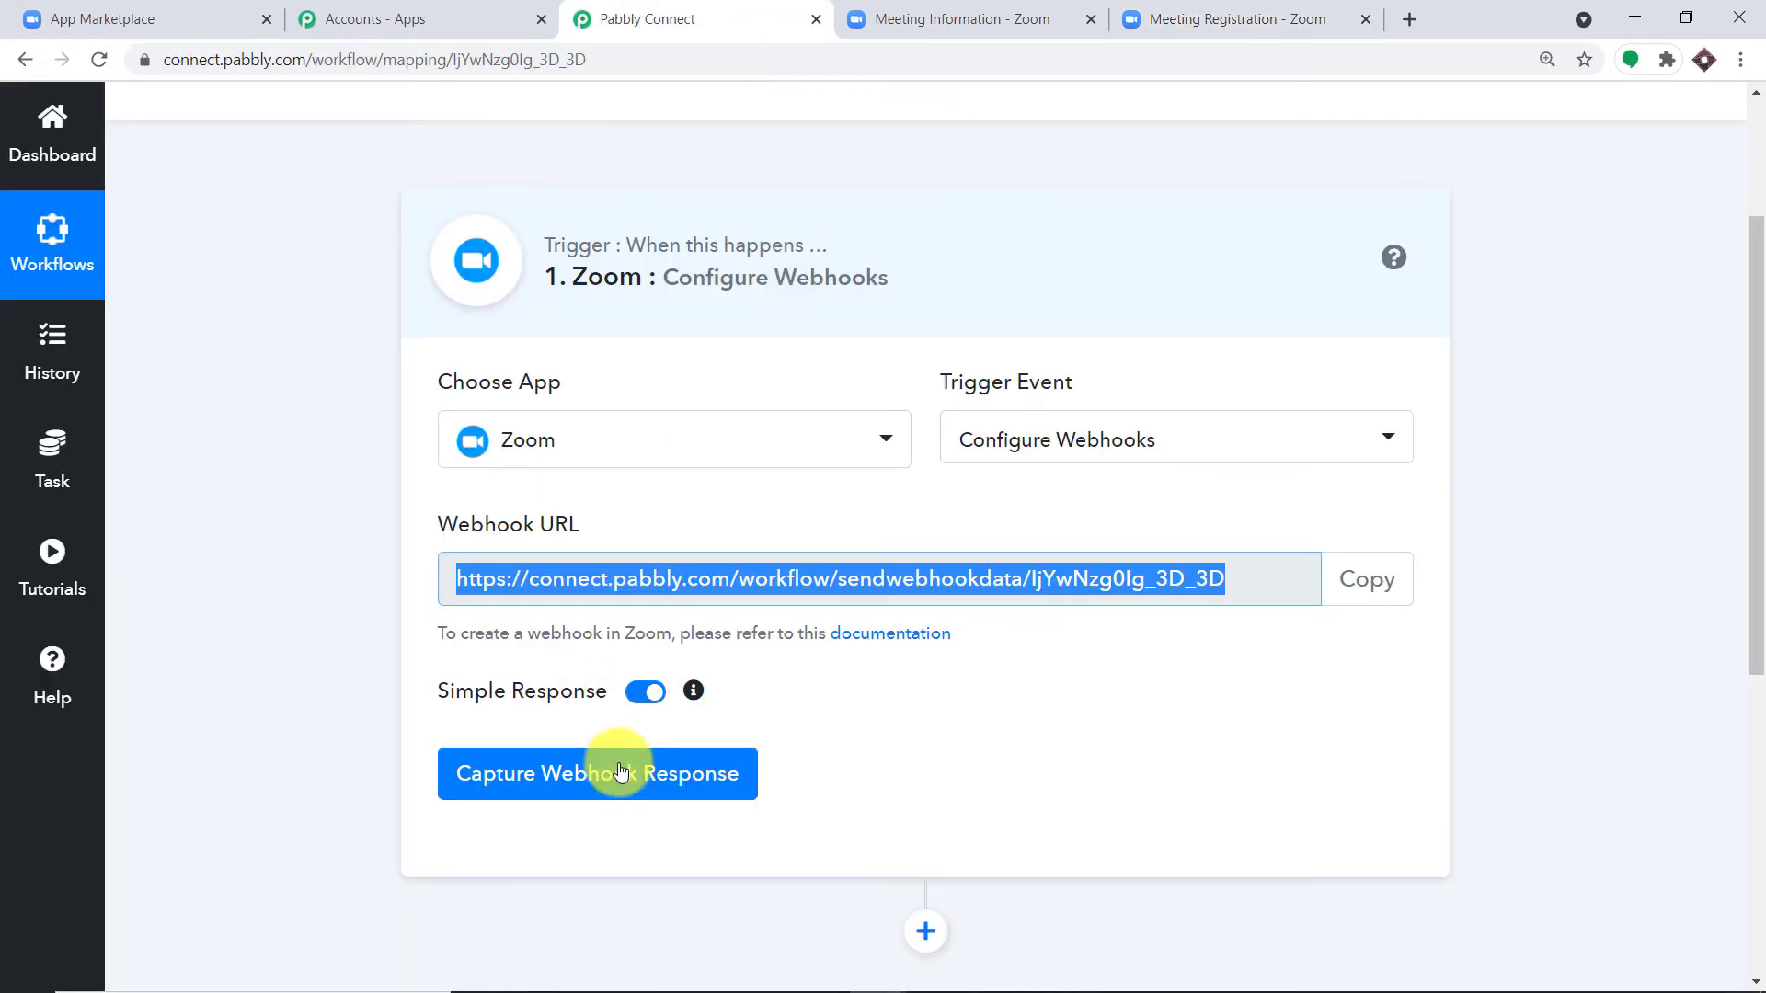
Step: Set Pabbly's Zoom trigger capturing a webhook response and go back to the registration form
{"action": "left_click", "coordinate": [621, 772]}
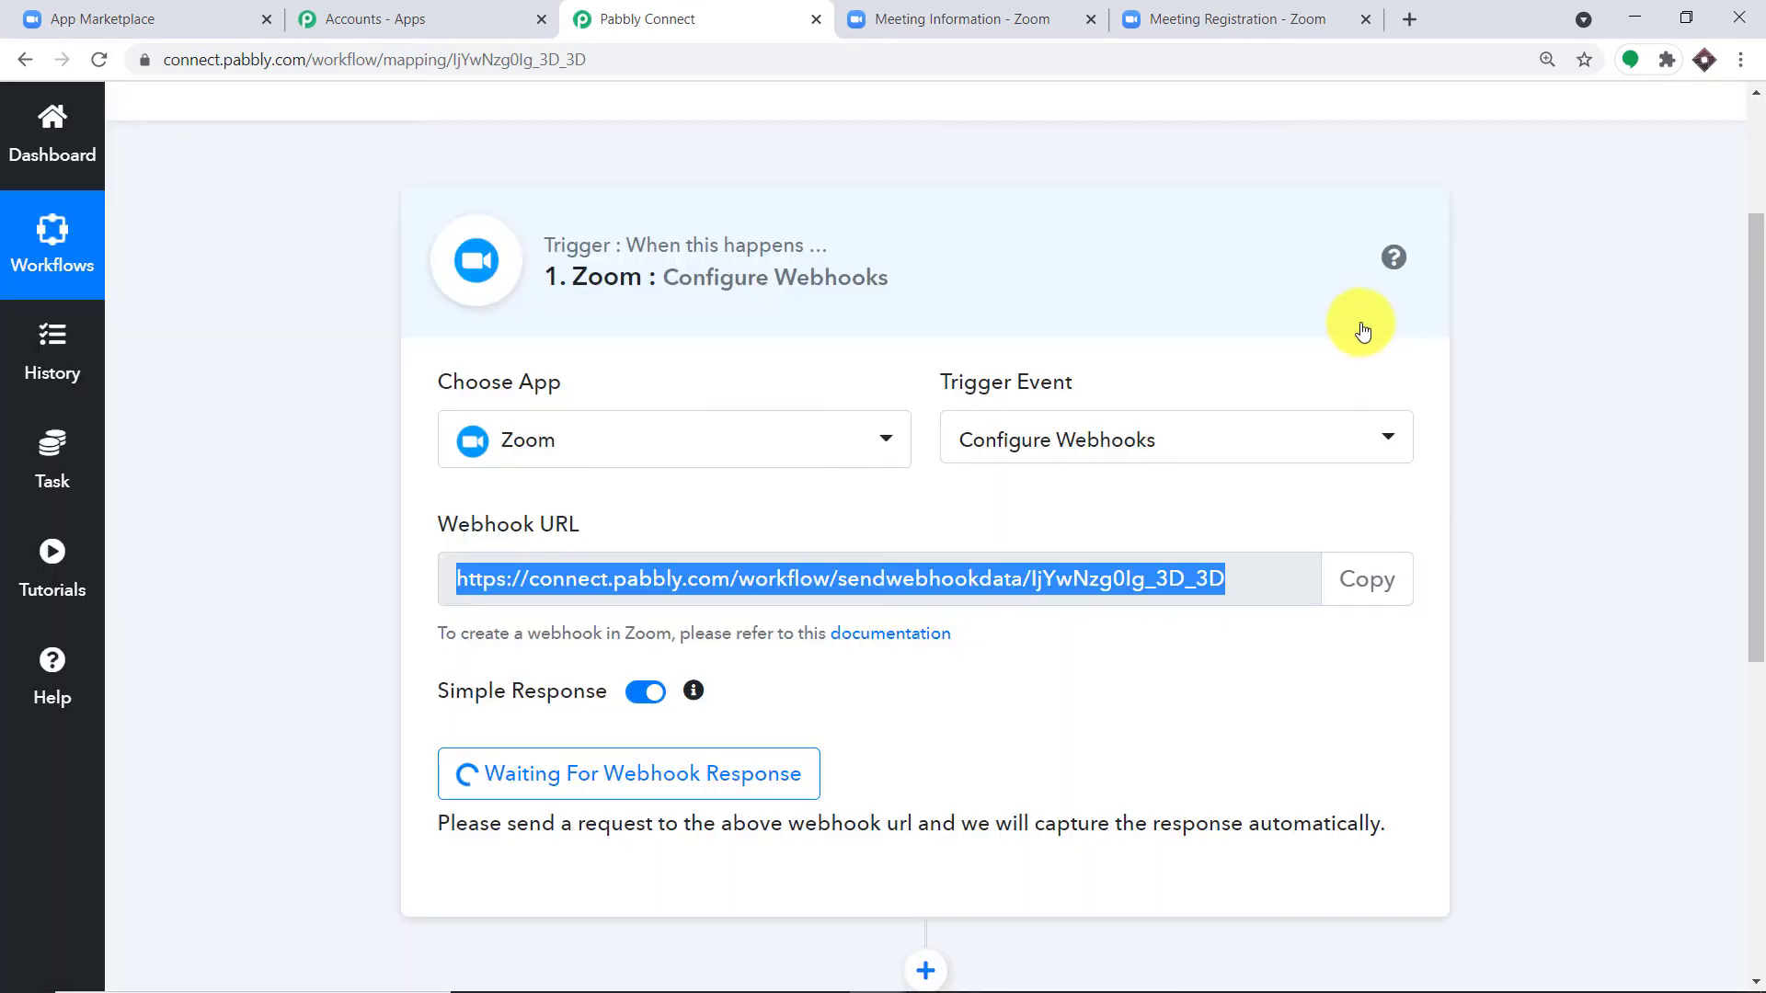
{"action": "scroll", "coordinate": [1178, 493], "scroll_direction": "down", "scroll_amount": 1}
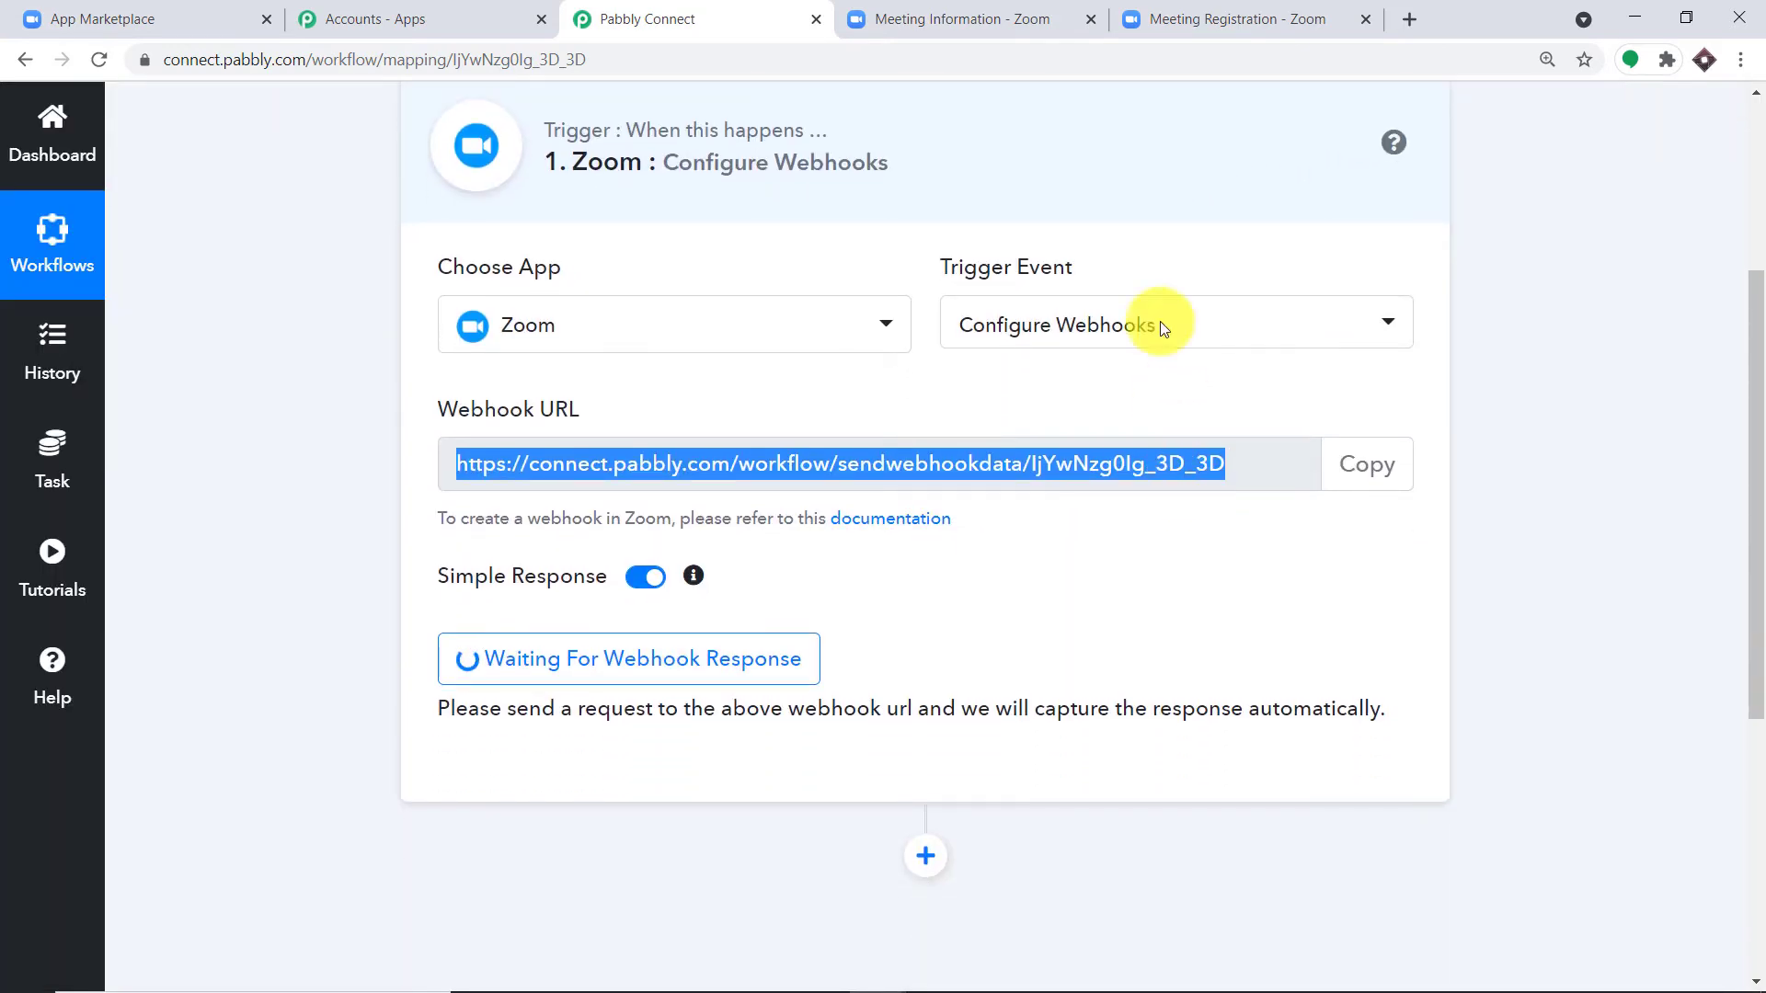
{"action": "left_click", "coordinate": [1178, 9]}
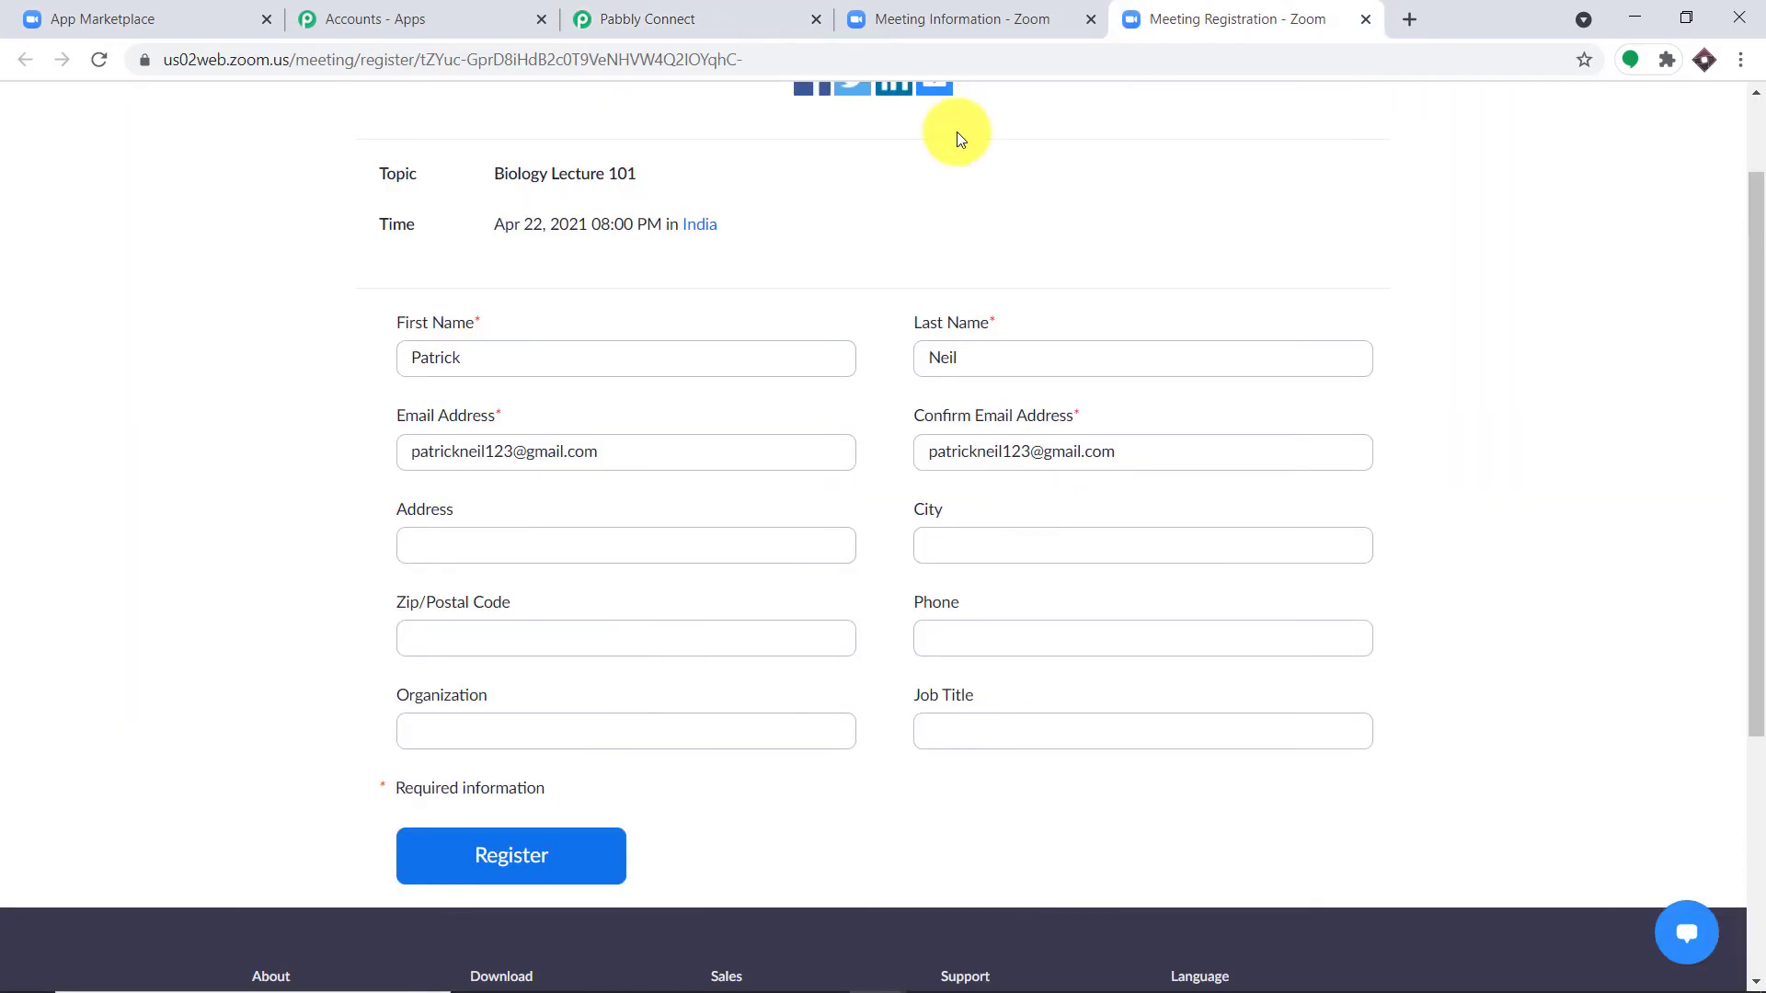
Step: Replace the first and last name on the registration form with the attendee's name
{"action": "left_click_drag", "start_coordinate": [493, 355], "coordinate": [162, 377]}
{"action": "key", "text": "BackSpace"}
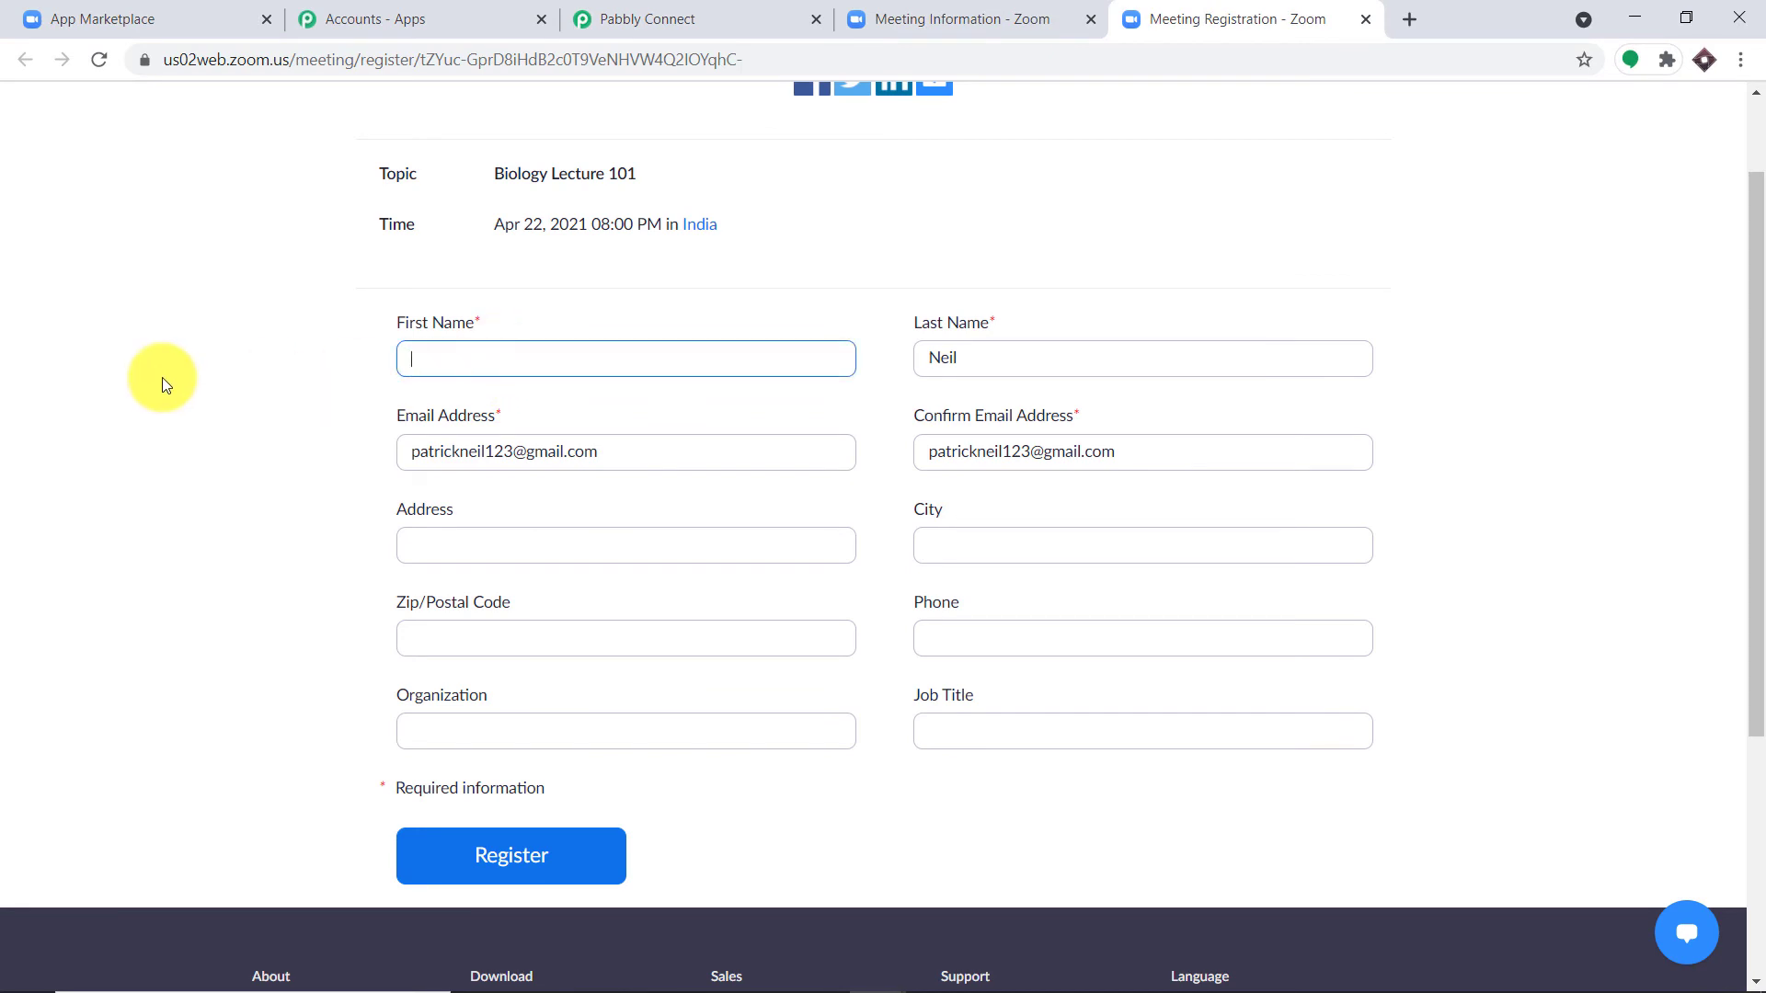
{"action": "type", "text": "Diana"}
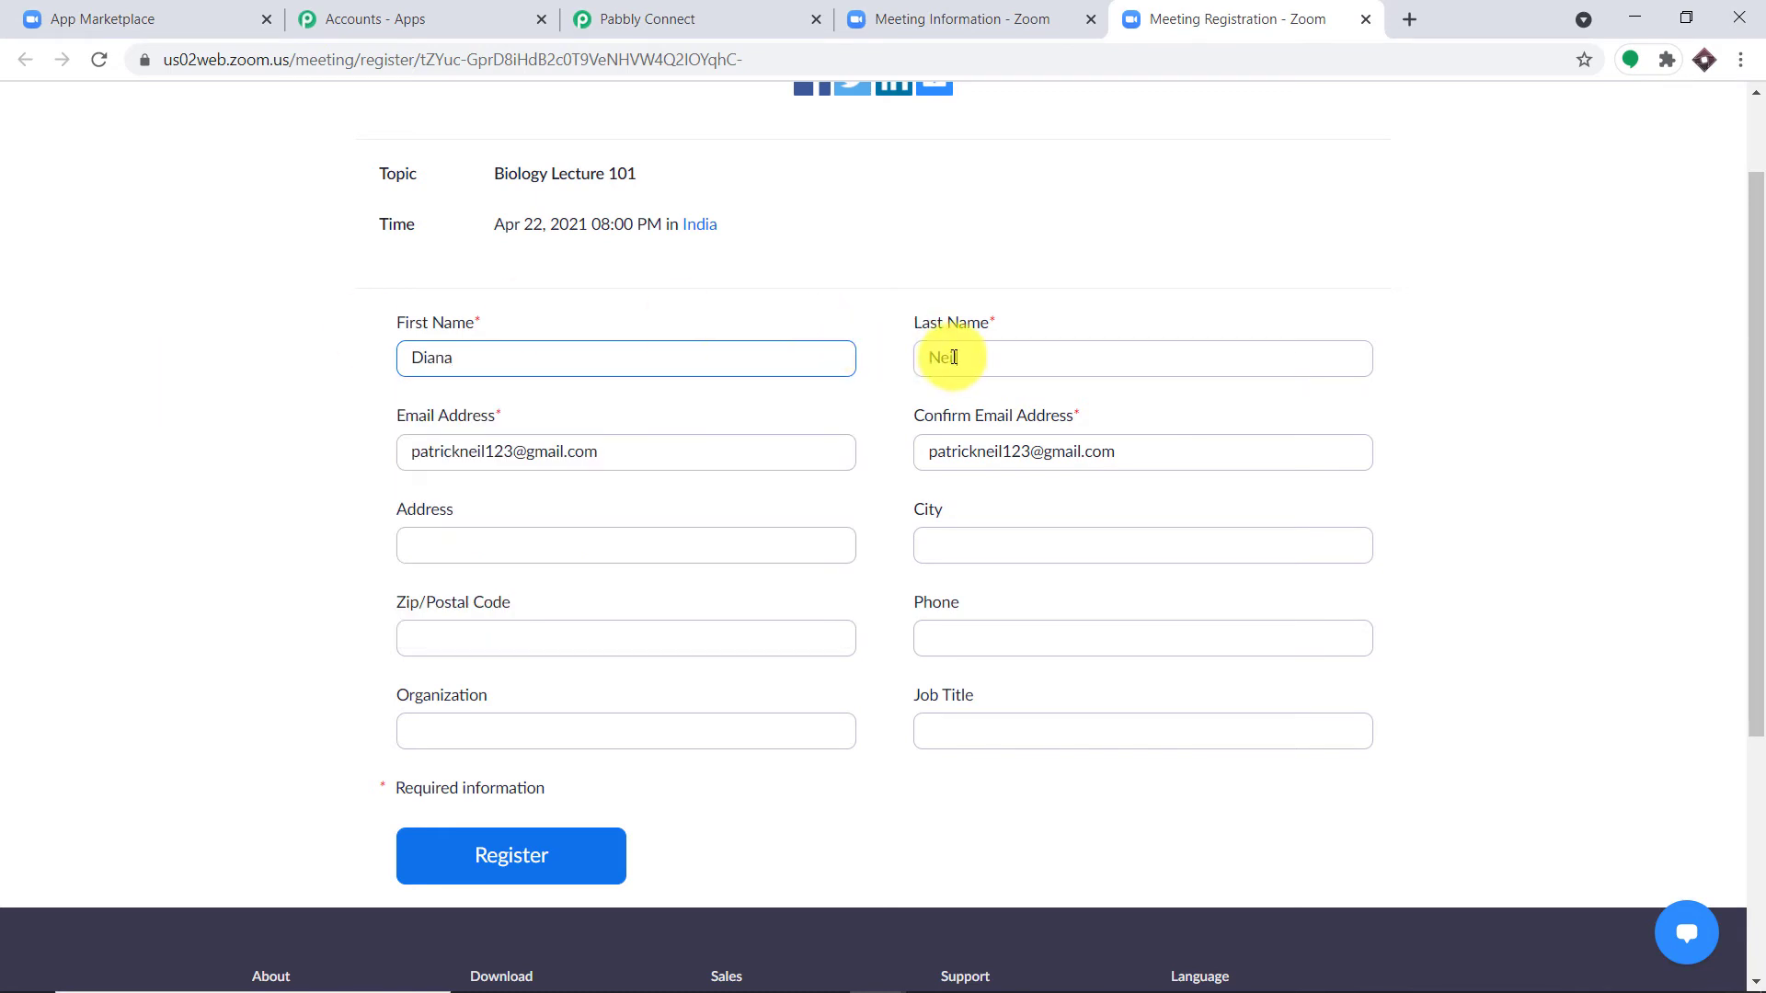
{"action": "left_click_drag", "start_coordinate": [958, 356], "coordinate": [919, 367]}
{"action": "type", "text": "Prince"}
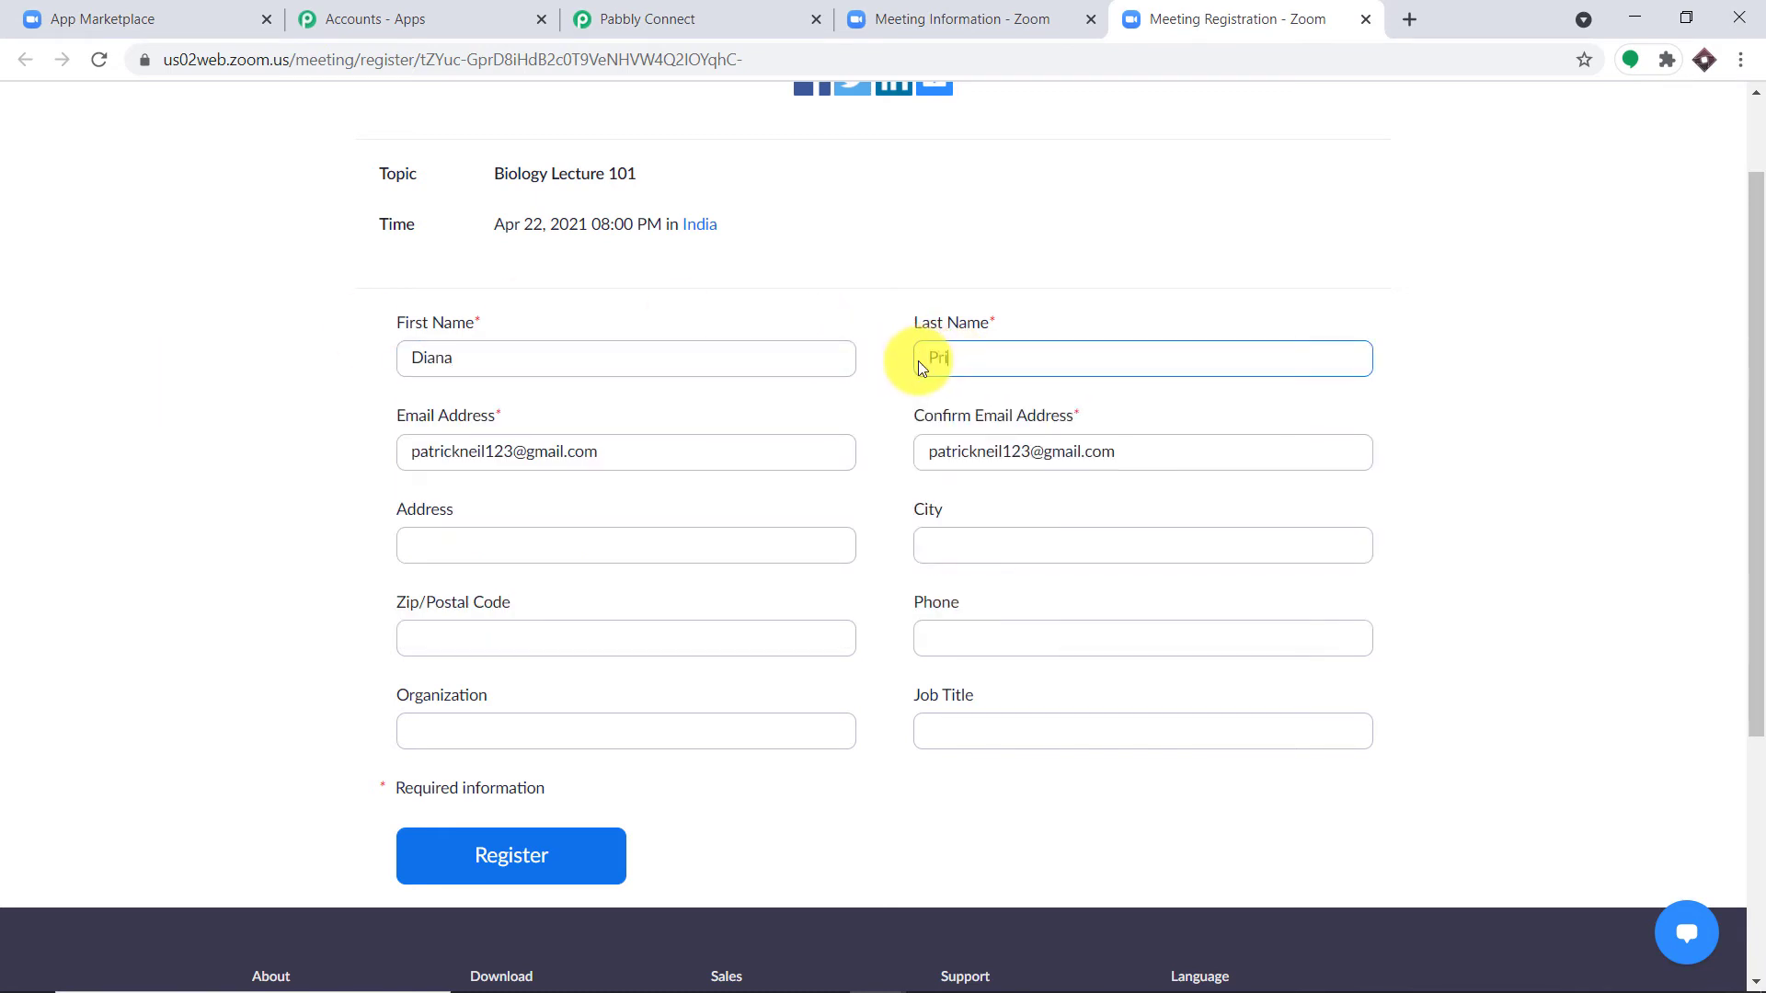
Step: Enter the attendee's e-mail address in both e-mail fields so they match
{"action": "left_click", "coordinate": [486, 452]}
{"action": "left_click_drag", "start_coordinate": [486, 452], "coordinate": [414, 453]}
{"action": "key", "text": "BackSpace"}
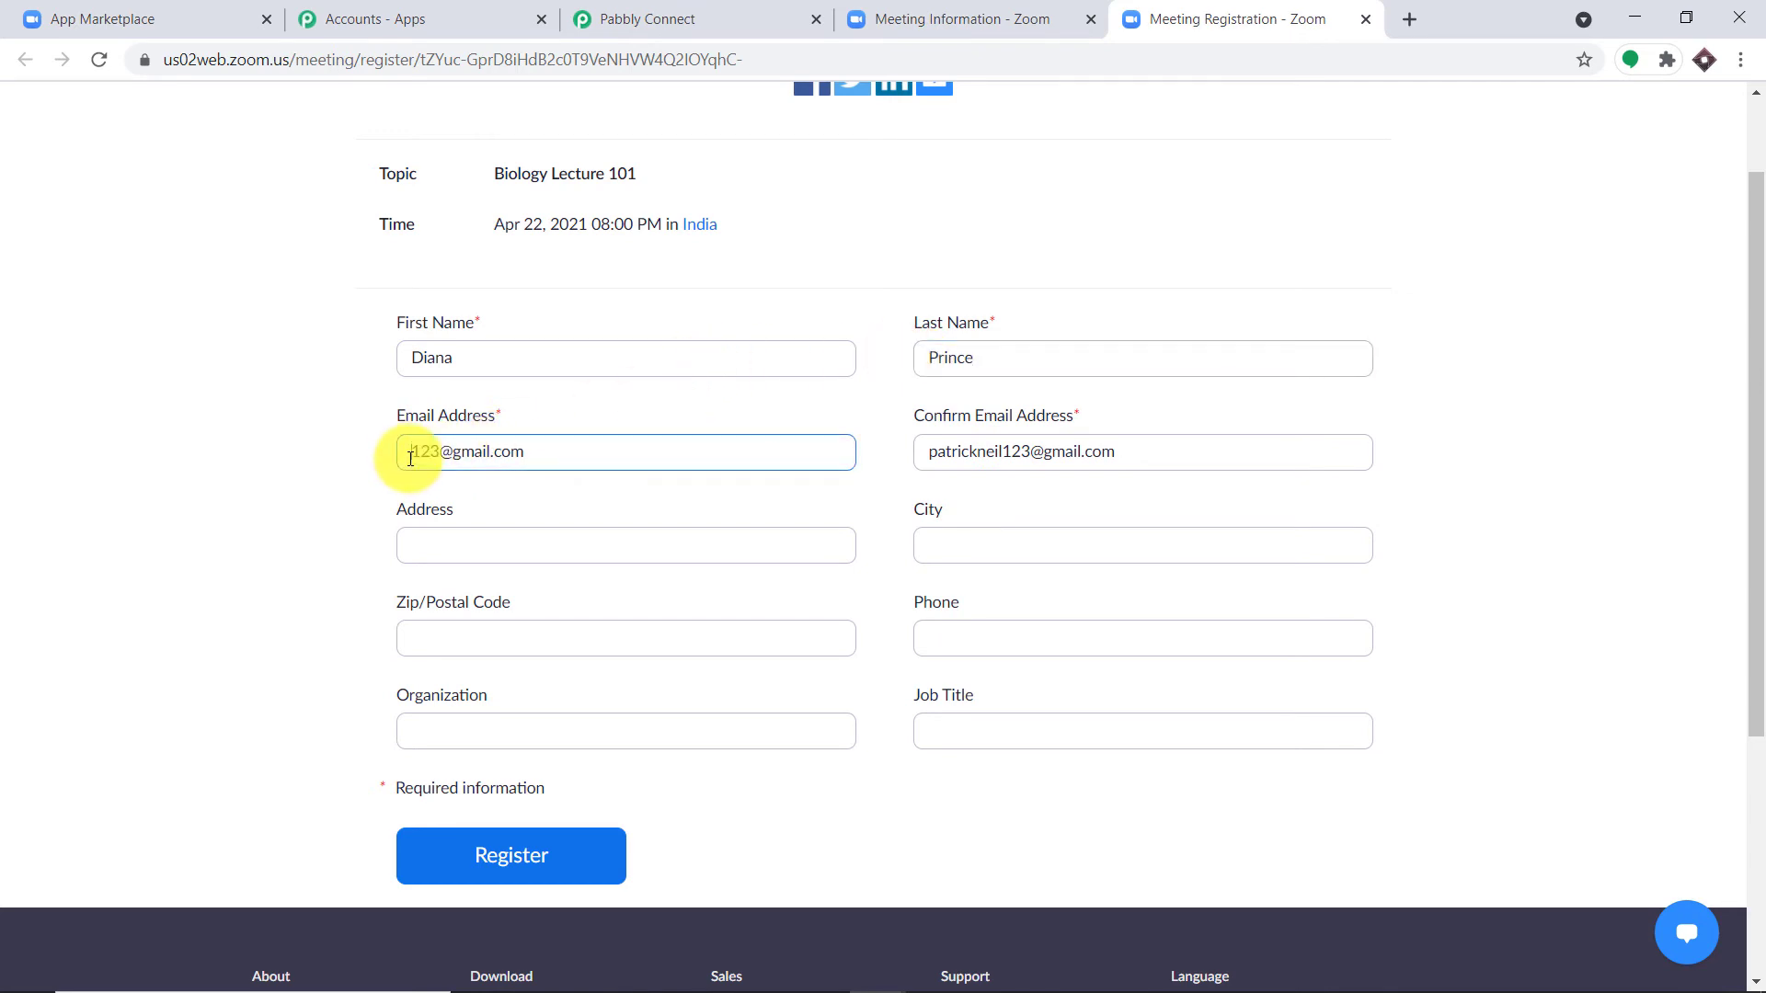
{"action": "type", "text": "dianap"}
{"action": "key", "text": "BackSpace"}
{"action": "left_click", "coordinate": [480, 449]}
{"action": "type", "text": "4"}
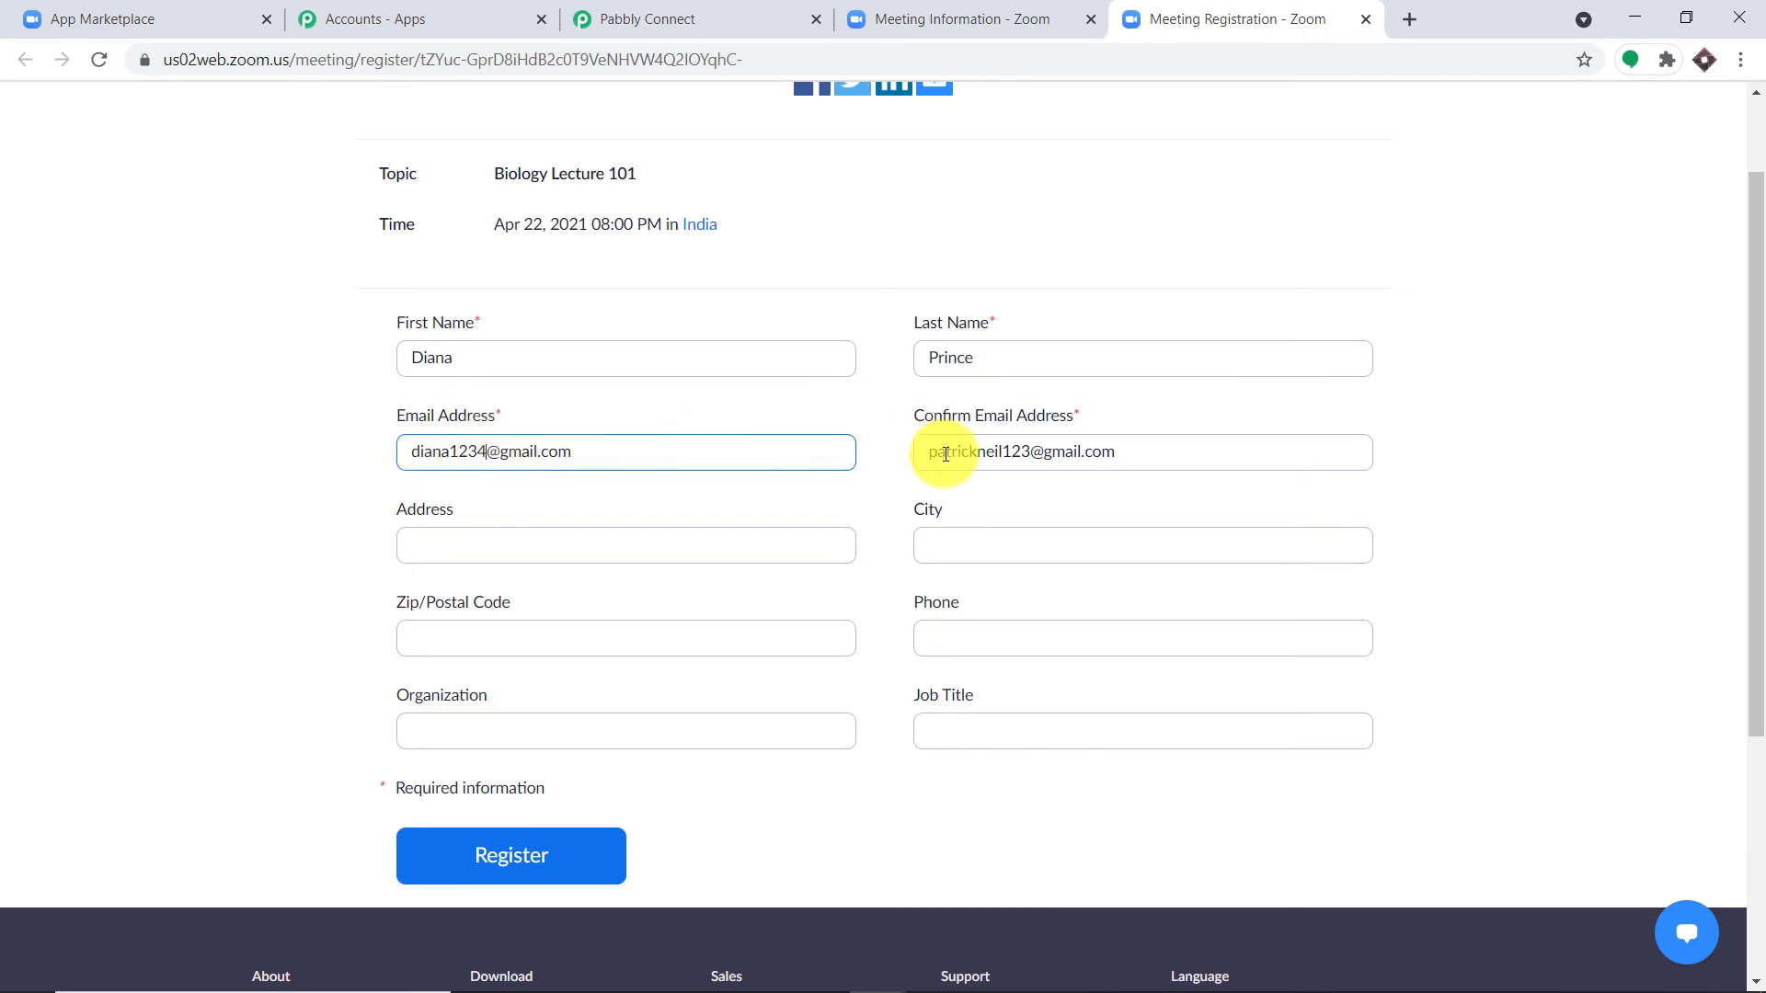
{"action": "left_click_drag", "start_coordinate": [1004, 448], "coordinate": [845, 439]}
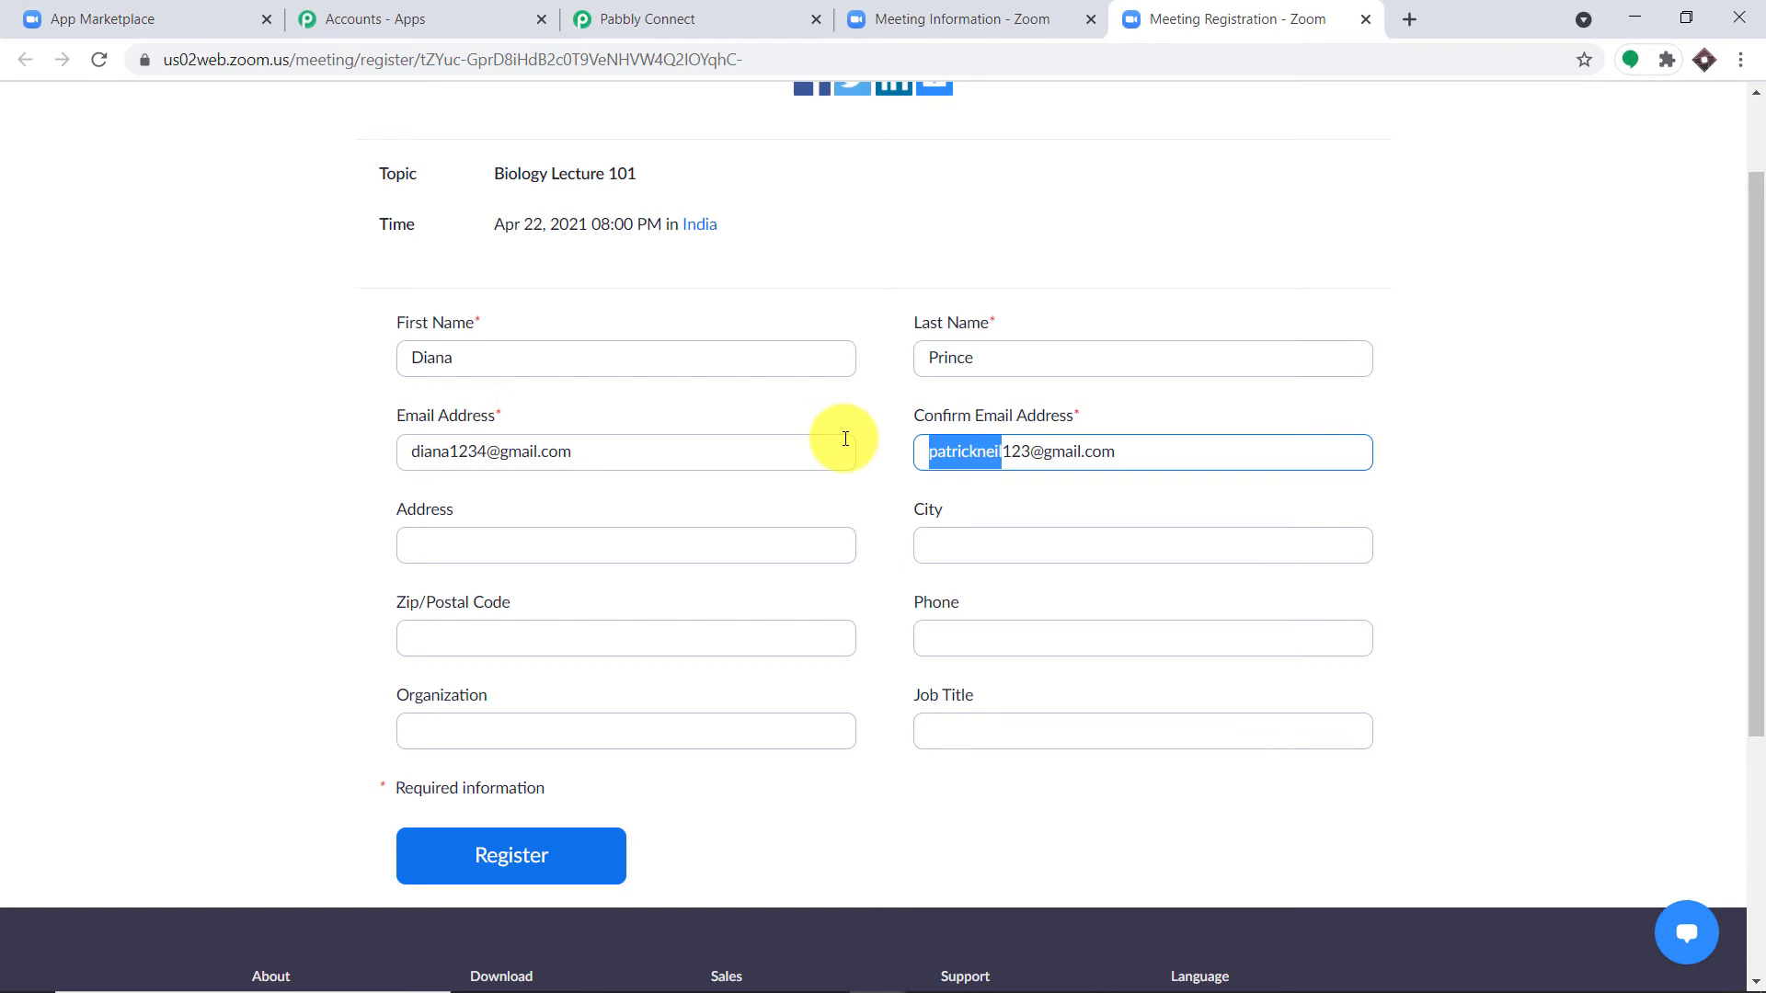
{"action": "key", "text": "BackSpace"}
{"action": "type", "text": "dian"}
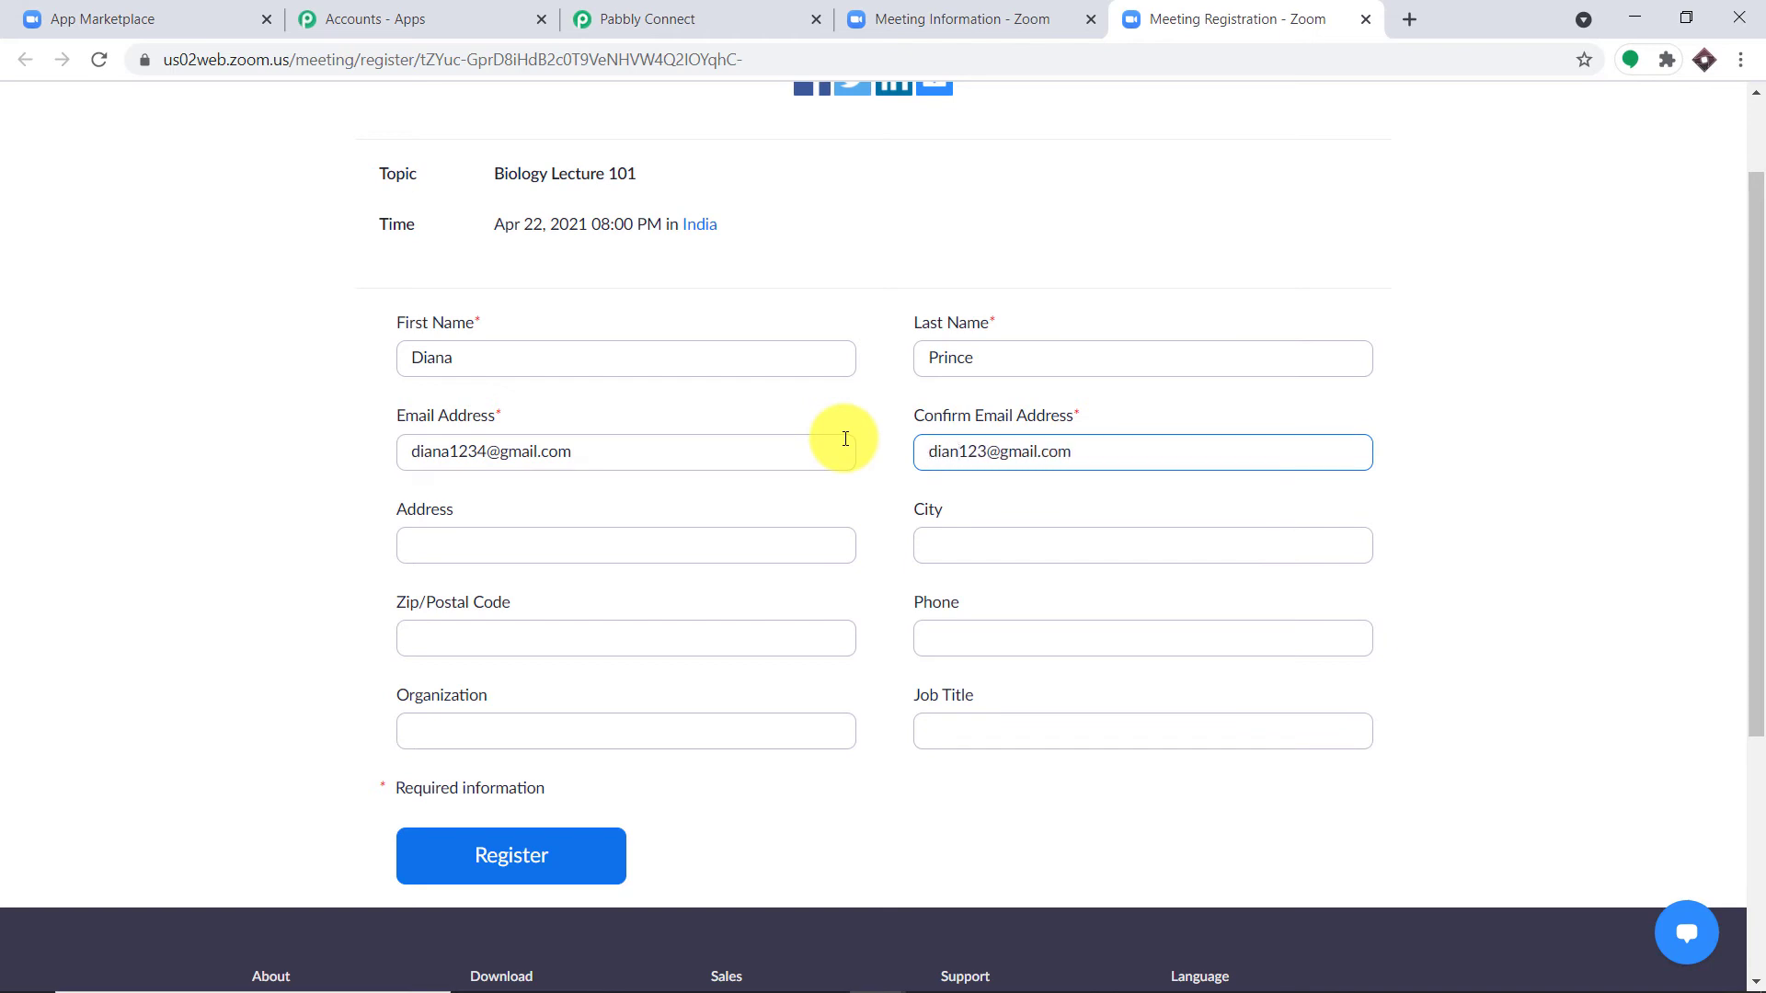
{"action": "type", "text": "a"}
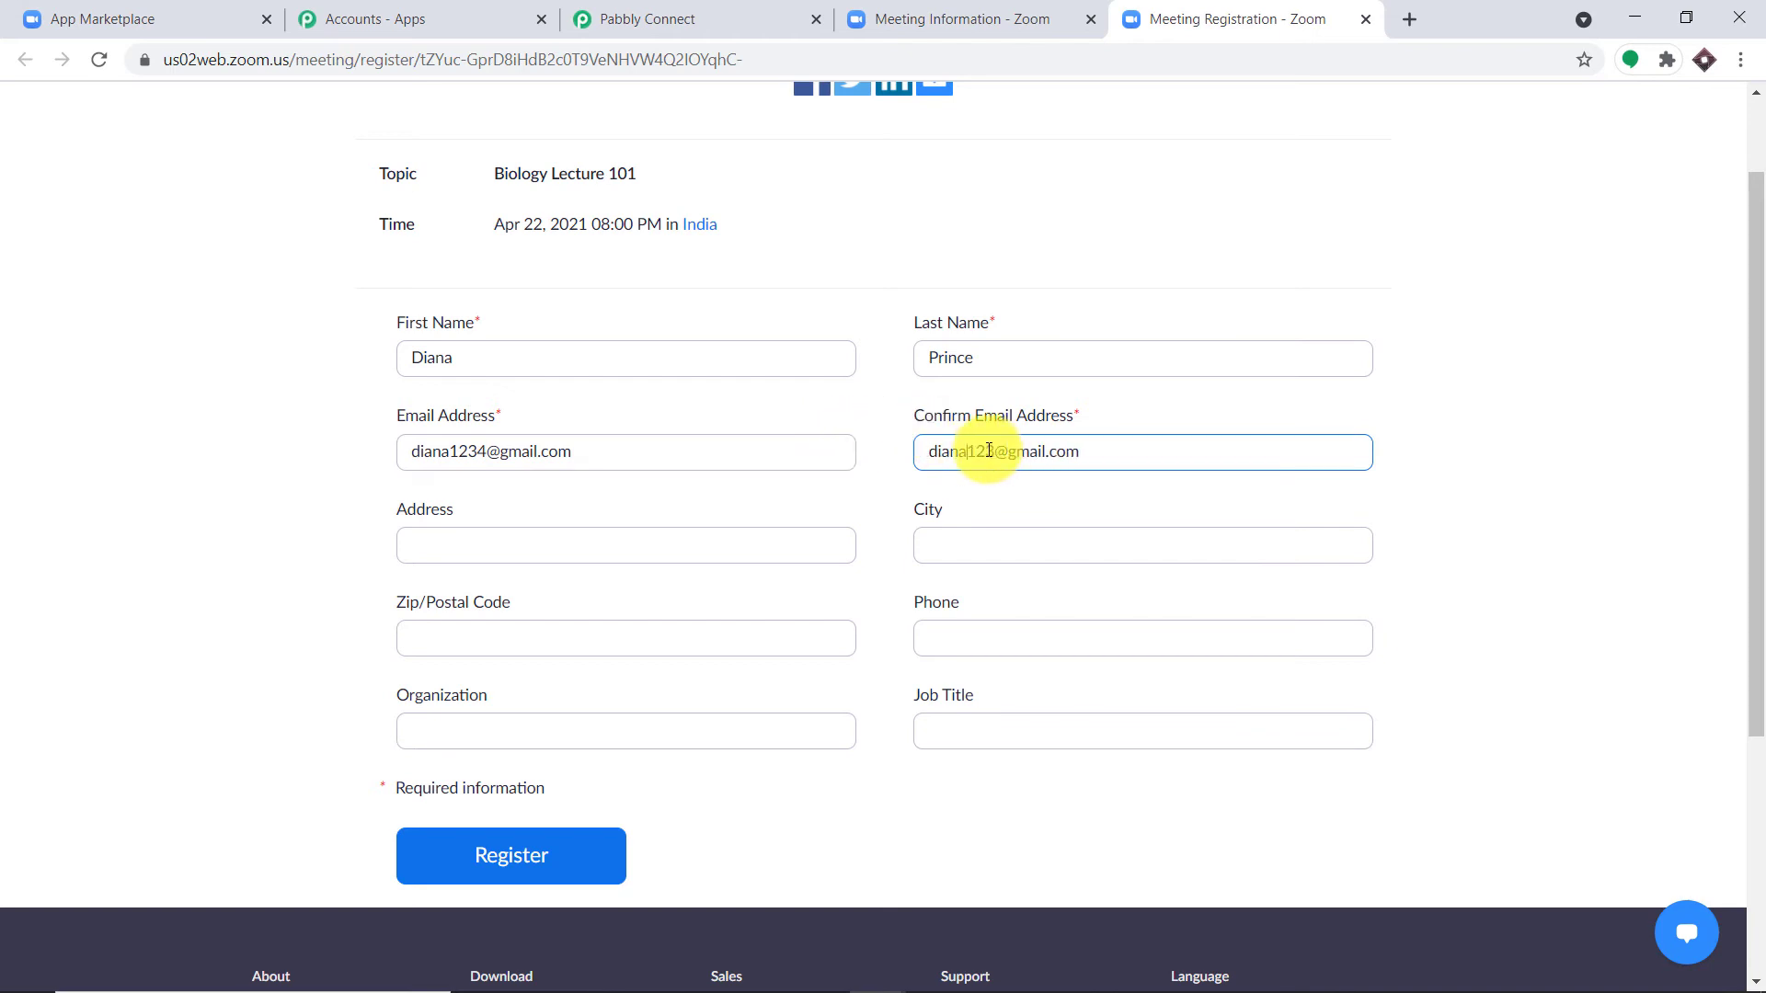
{"action": "left_click", "coordinate": [995, 455]}
{"action": "type", "text": "4"}
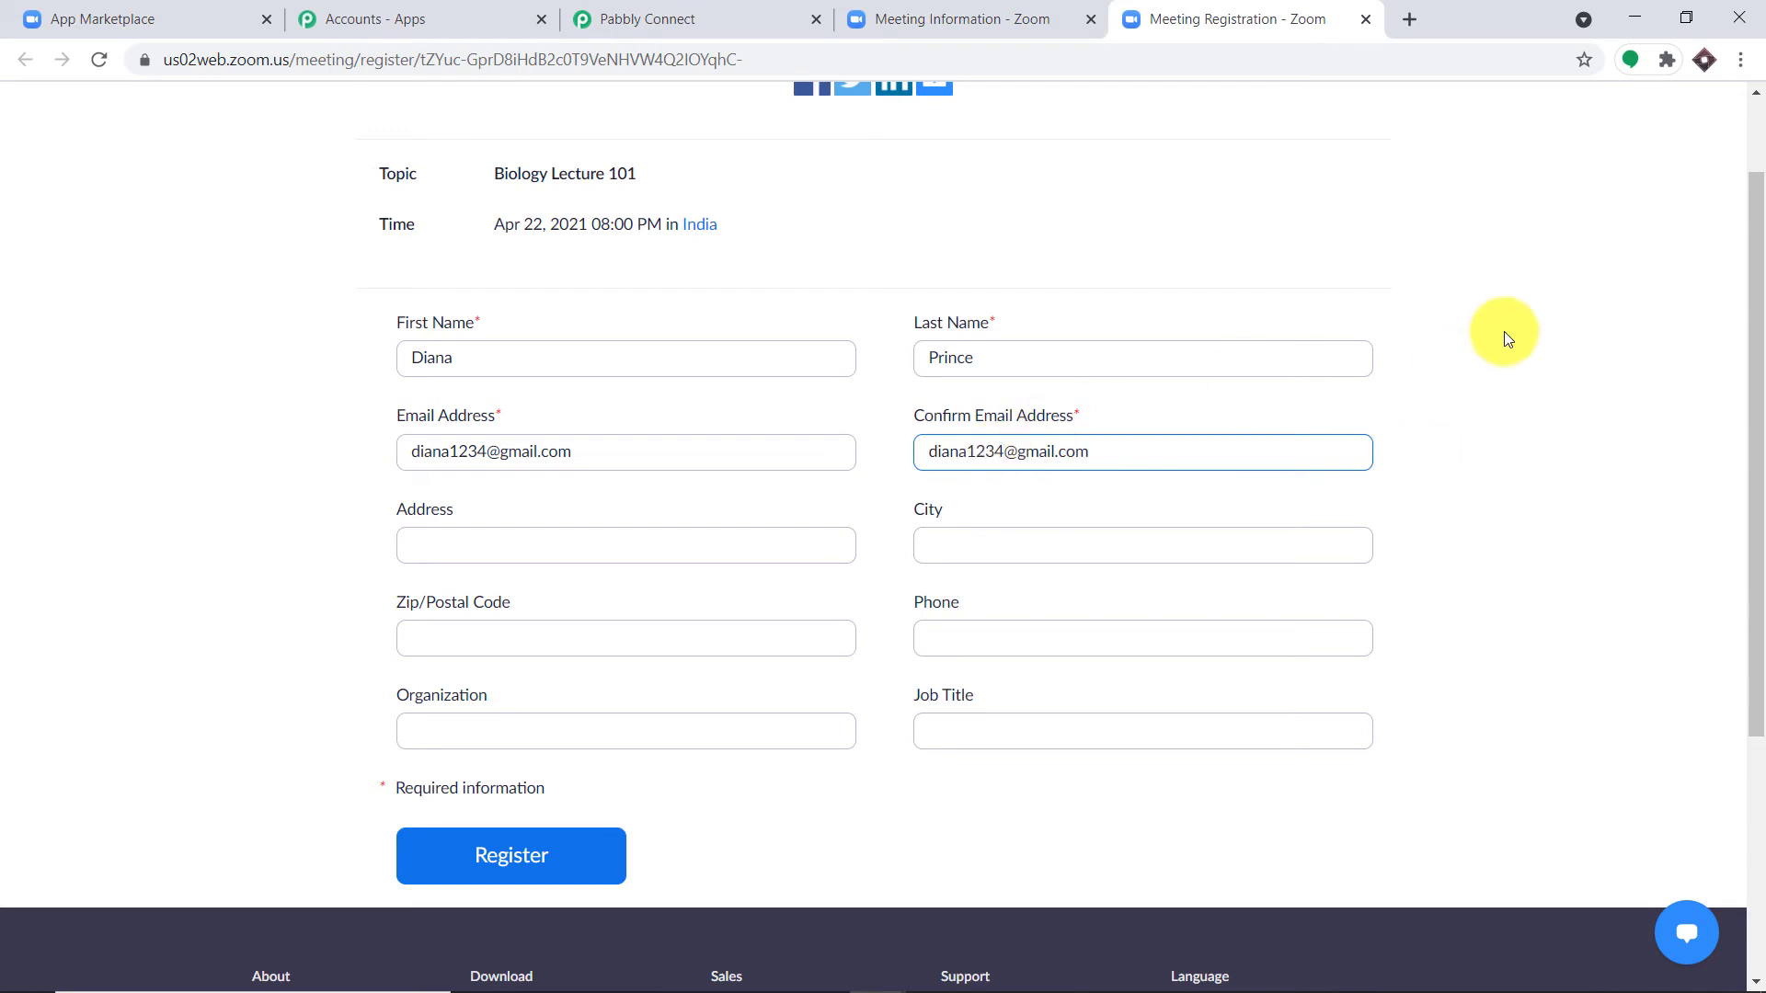
Step: Autofill address, city, zip and organization, add the phone number and job title, and register
{"action": "left_click", "coordinate": [676, 541]}
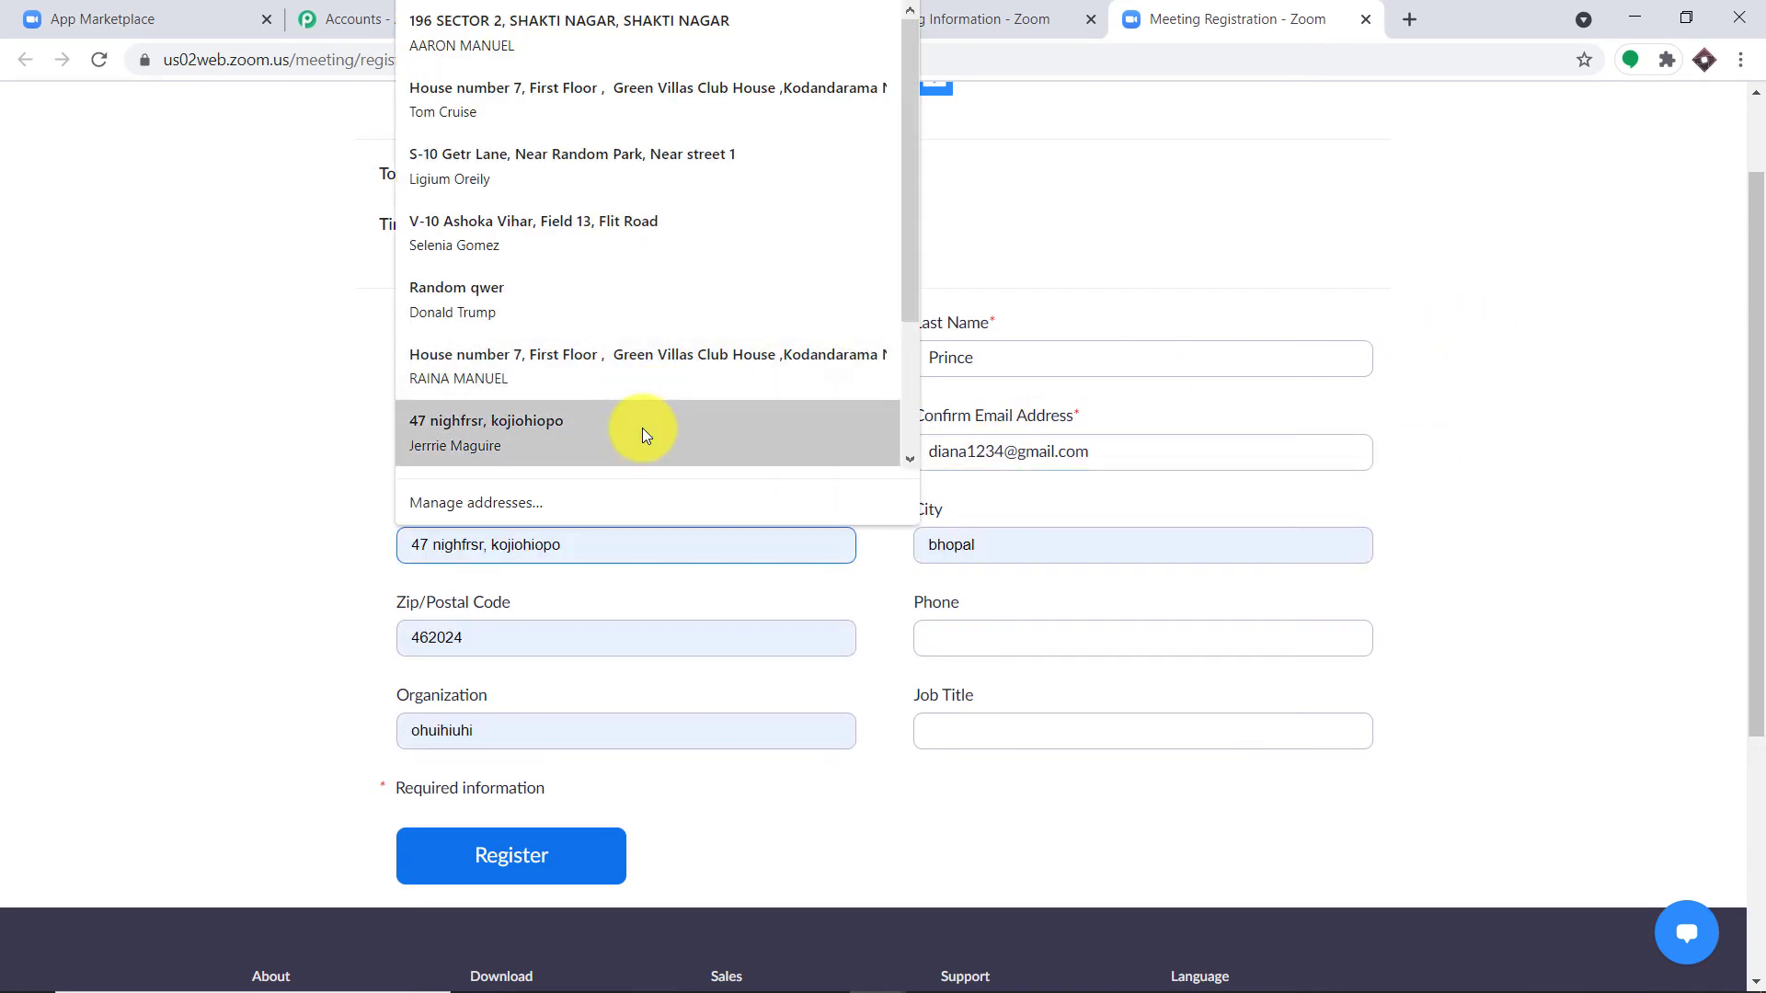
{"action": "left_click", "coordinate": [642, 427]}
{"action": "left_click", "coordinate": [947, 631]}
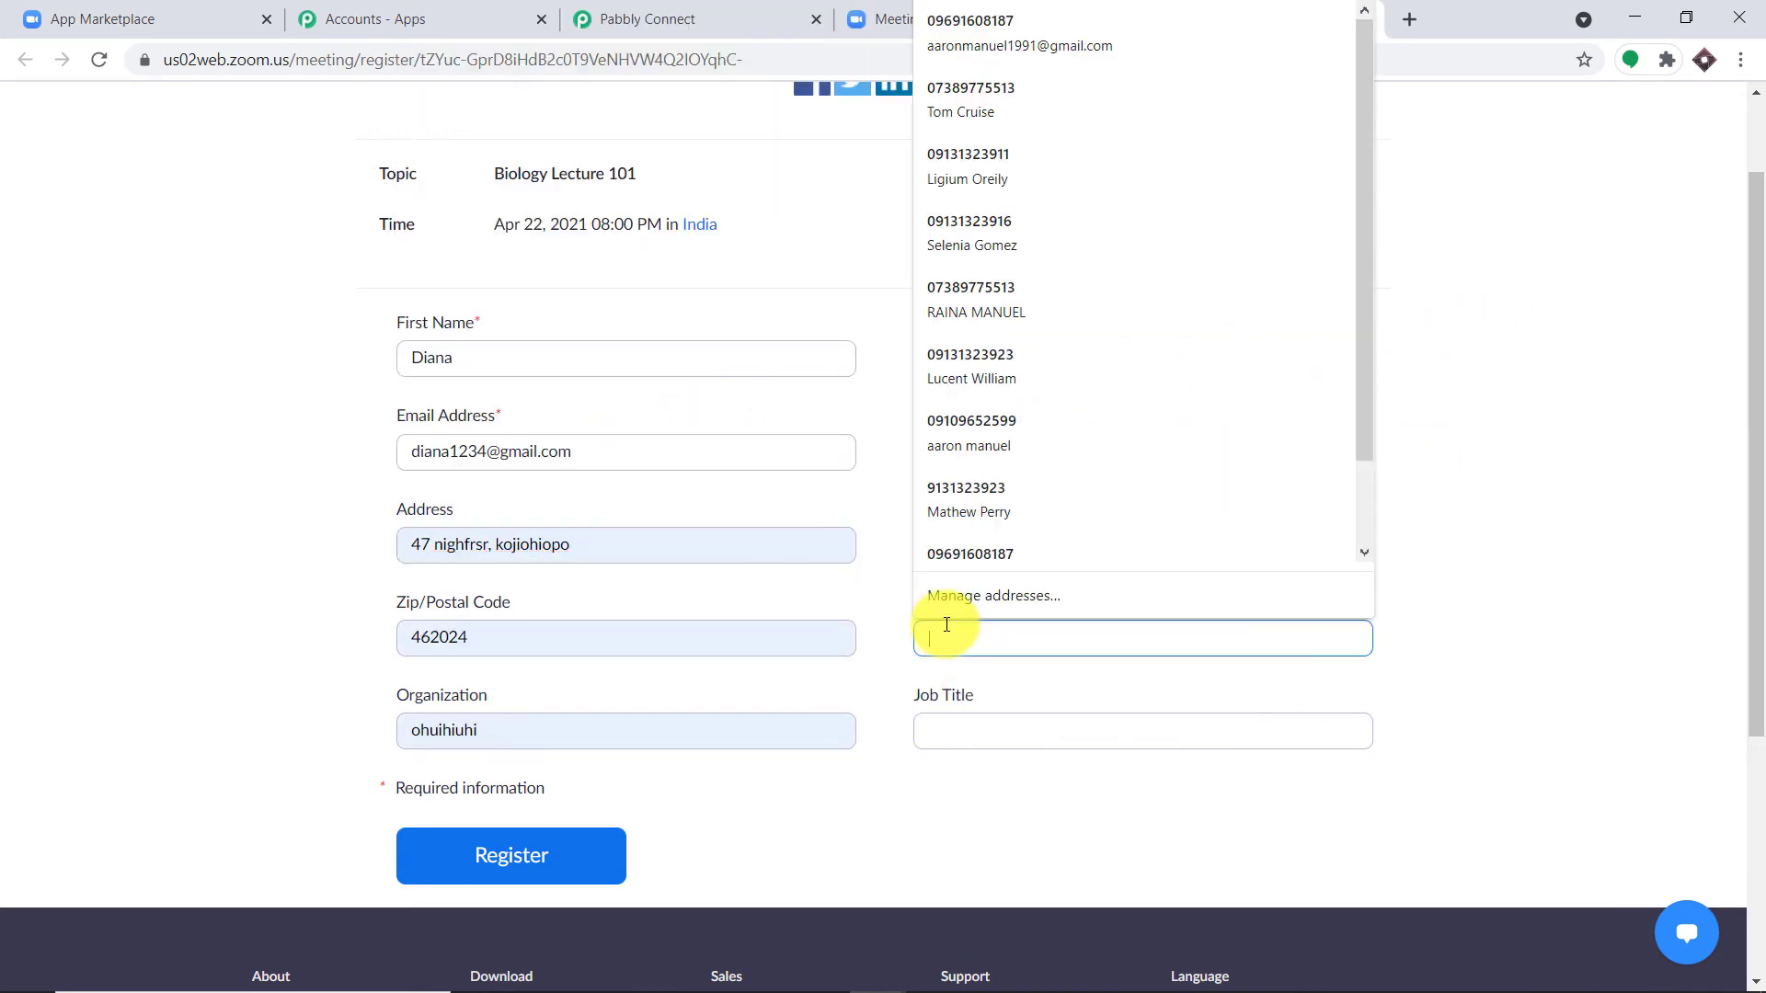
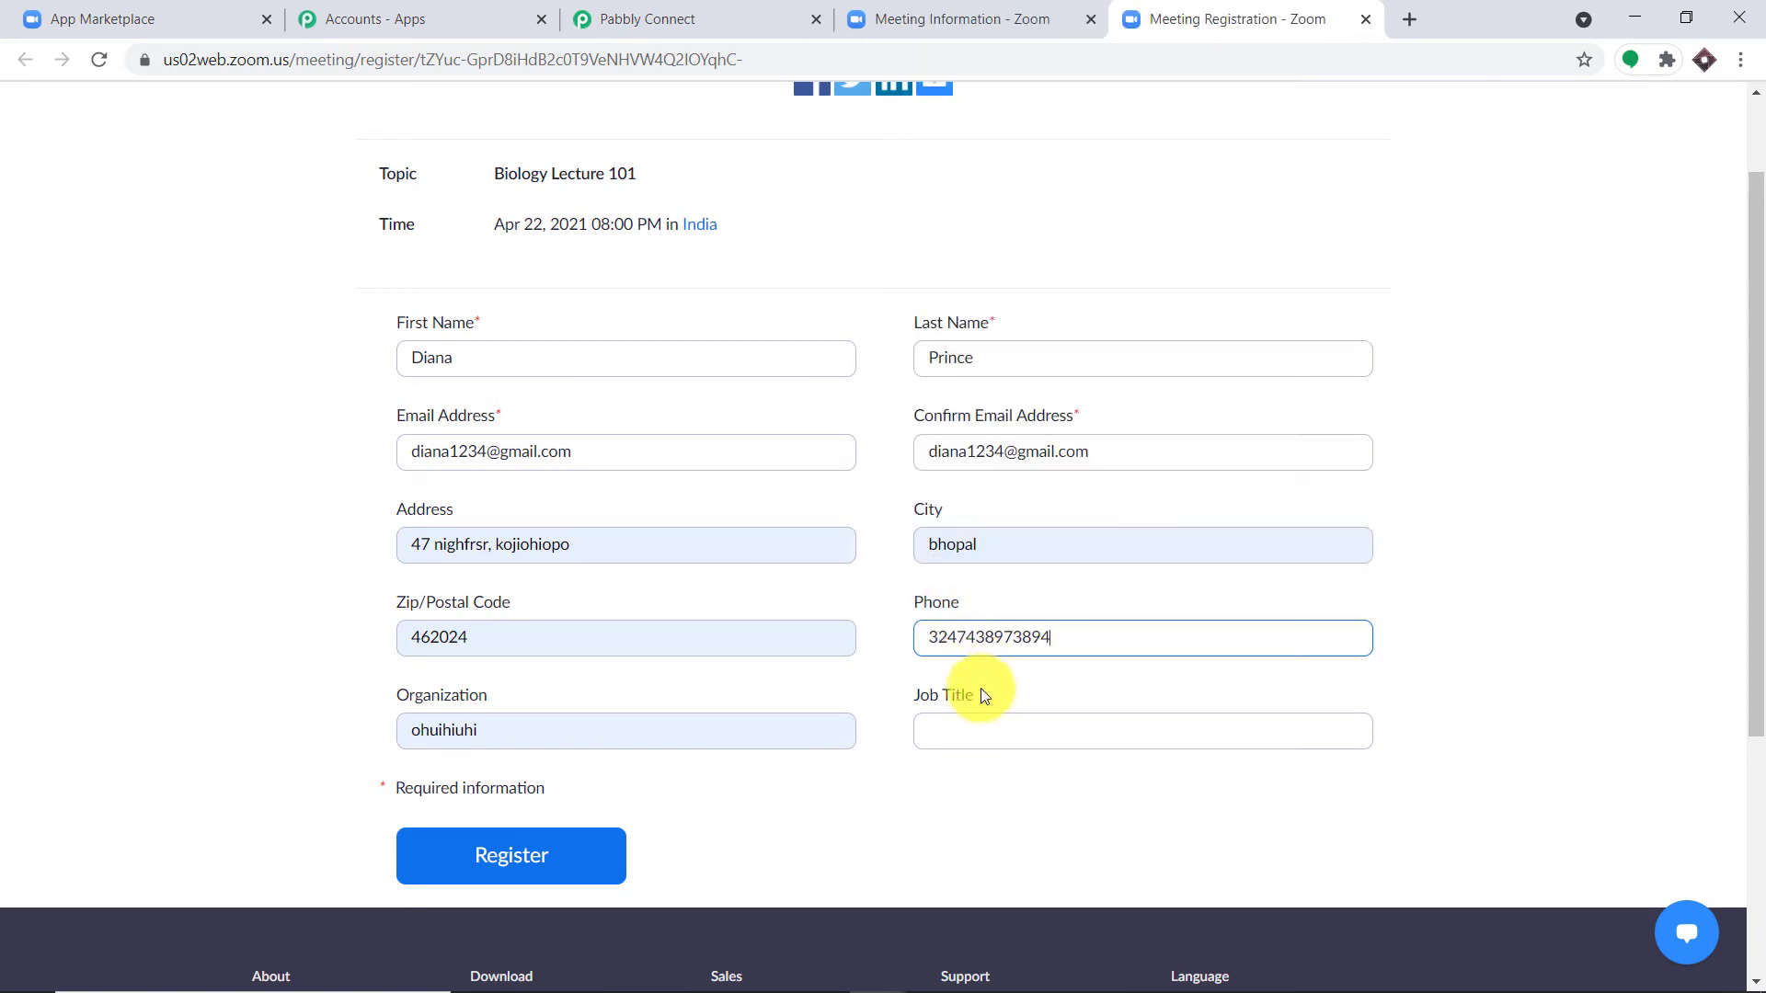
{"action": "left_click", "coordinate": [988, 732]}
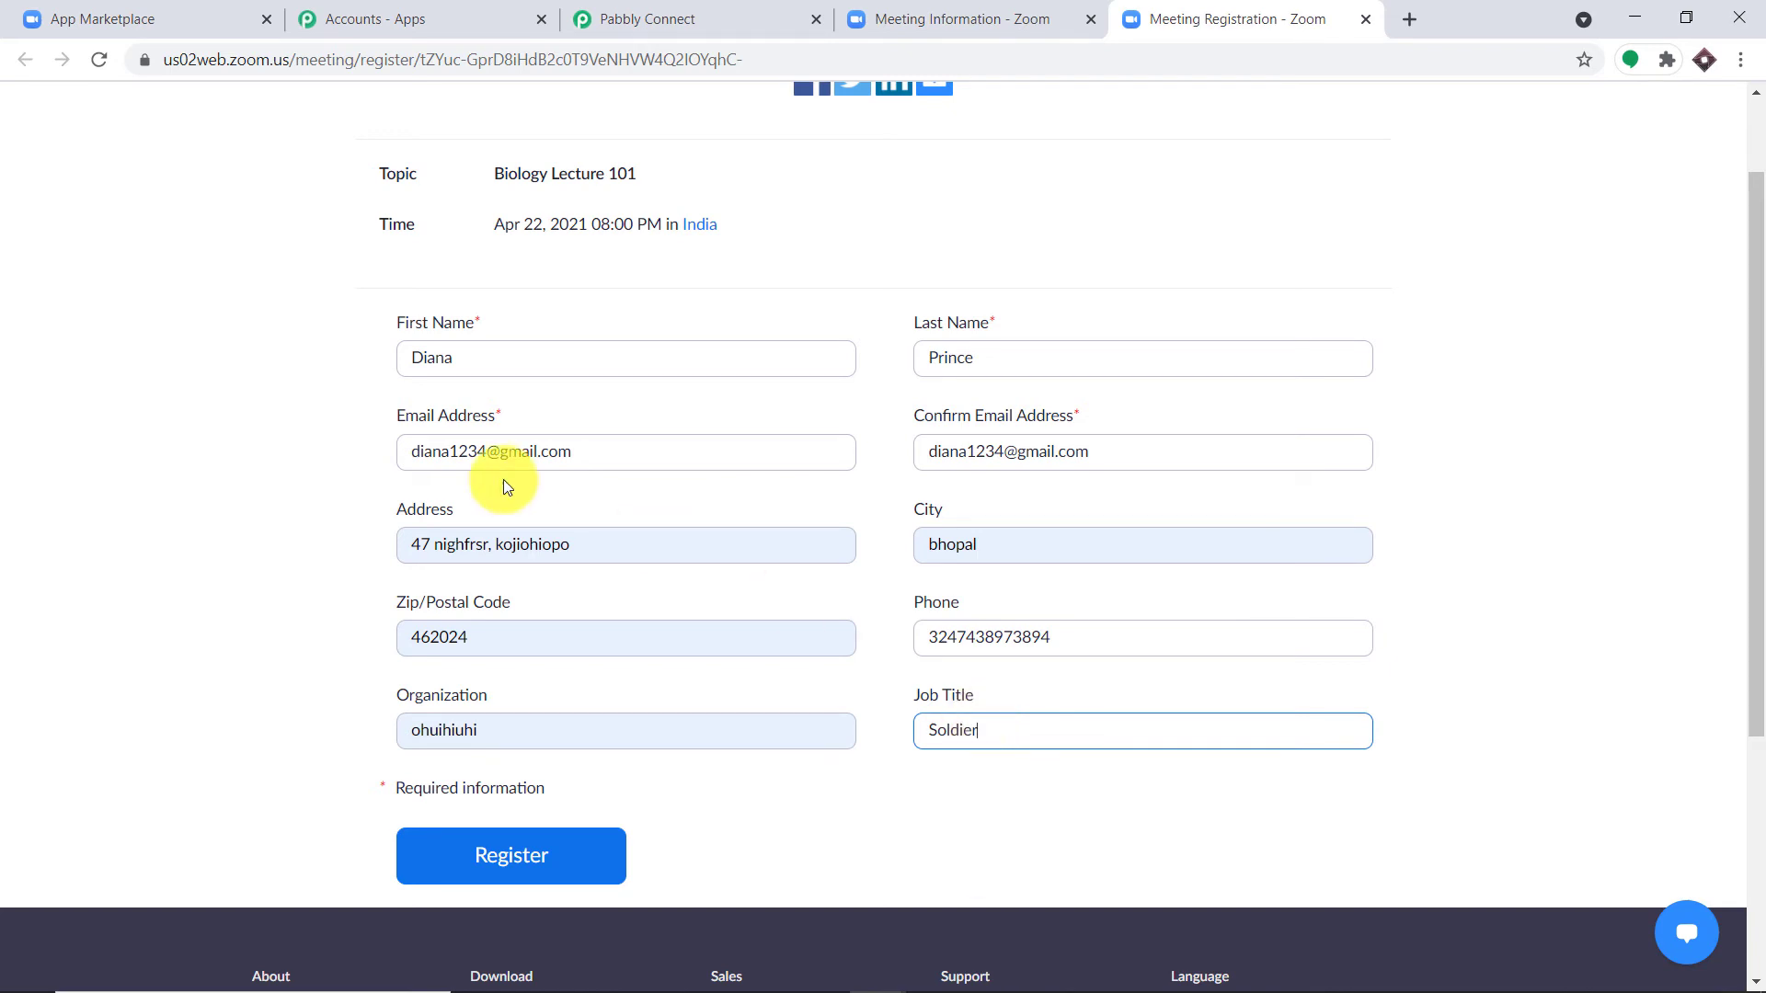
{"action": "left_click", "coordinate": [505, 854]}
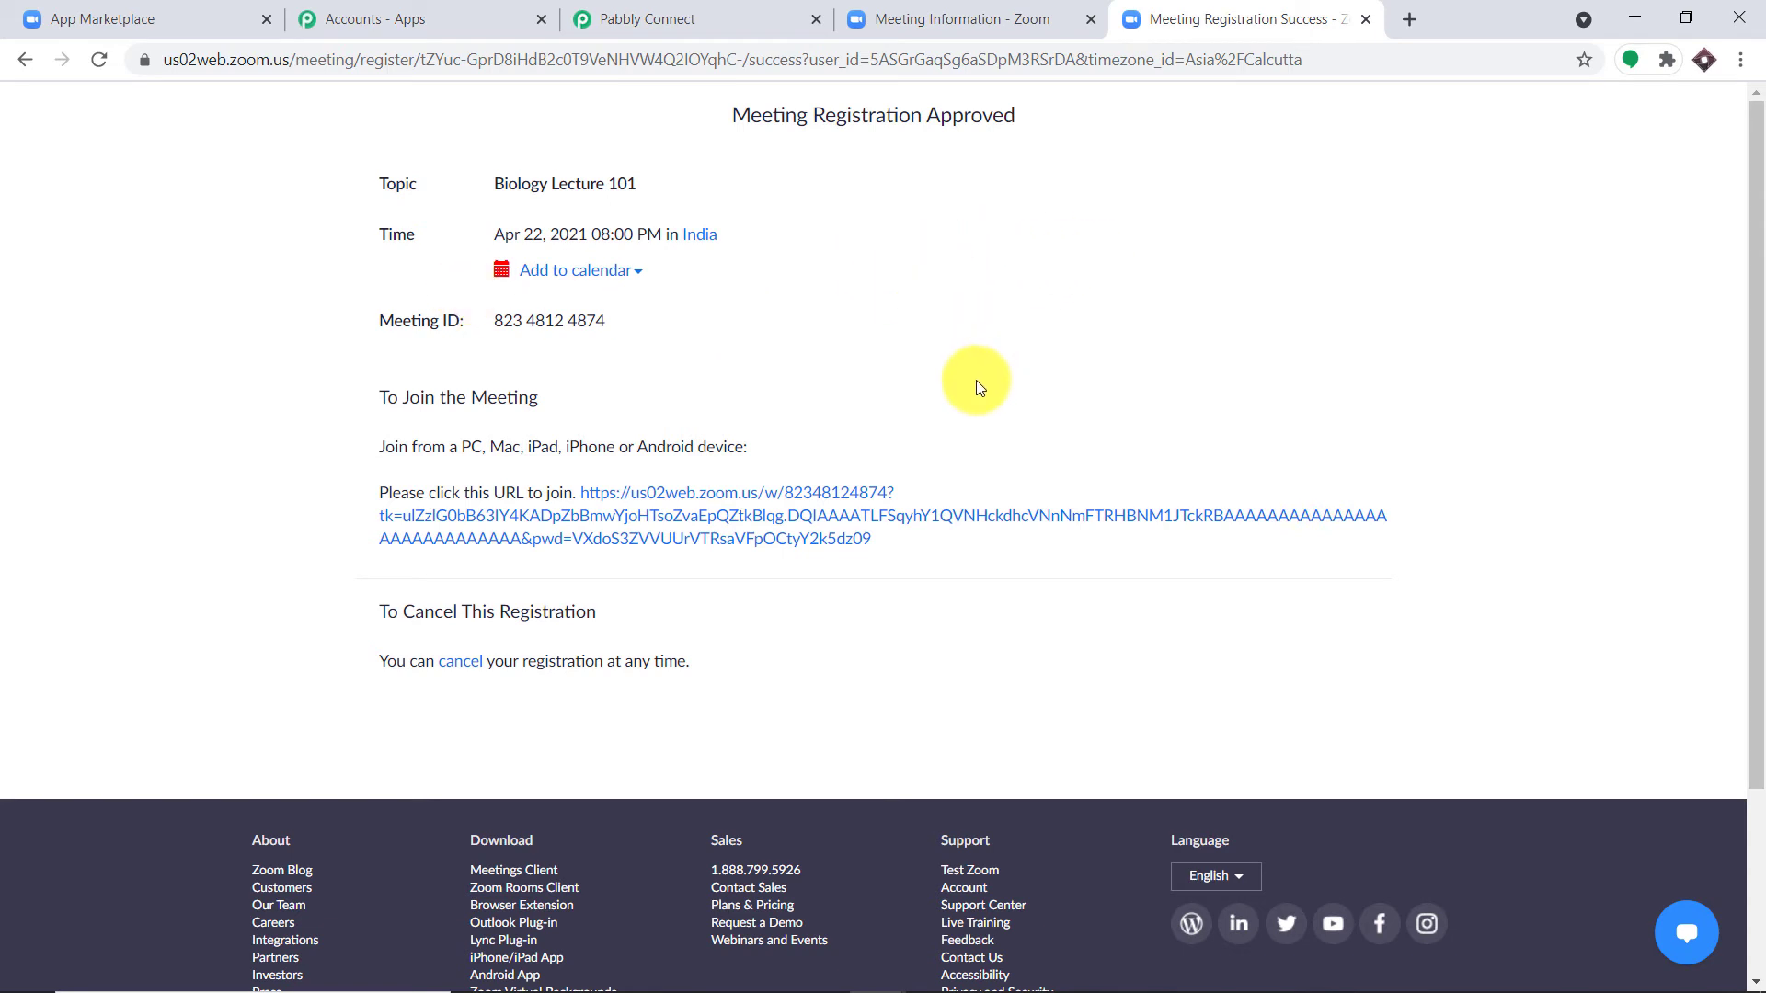
Step: Scroll through Pabbly's captured webhook response, checking the registrant's details, approved status and join URL
{"action": "left_click", "coordinate": [686, 14]}
{"action": "scroll", "coordinate": [1223, 422], "scroll_direction": "down", "scroll_amount": 5}
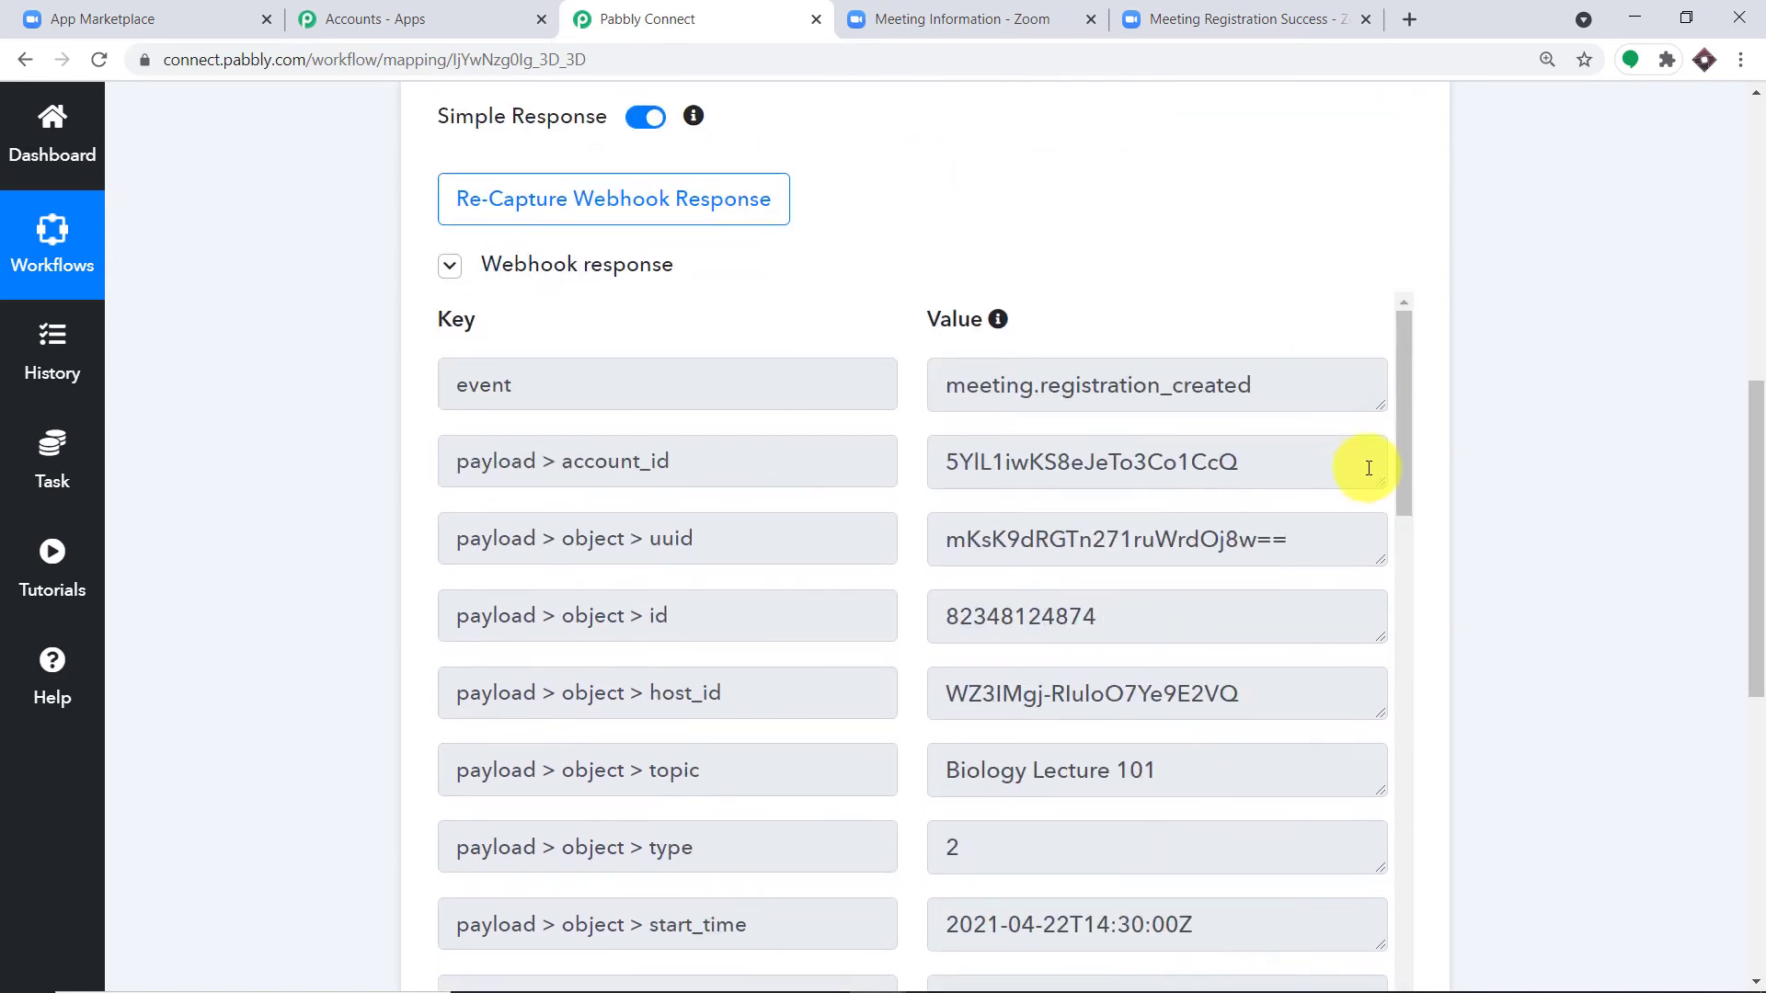
{"action": "scroll", "coordinate": [1757, 552], "scroll_direction": "down", "scroll_amount": 3}
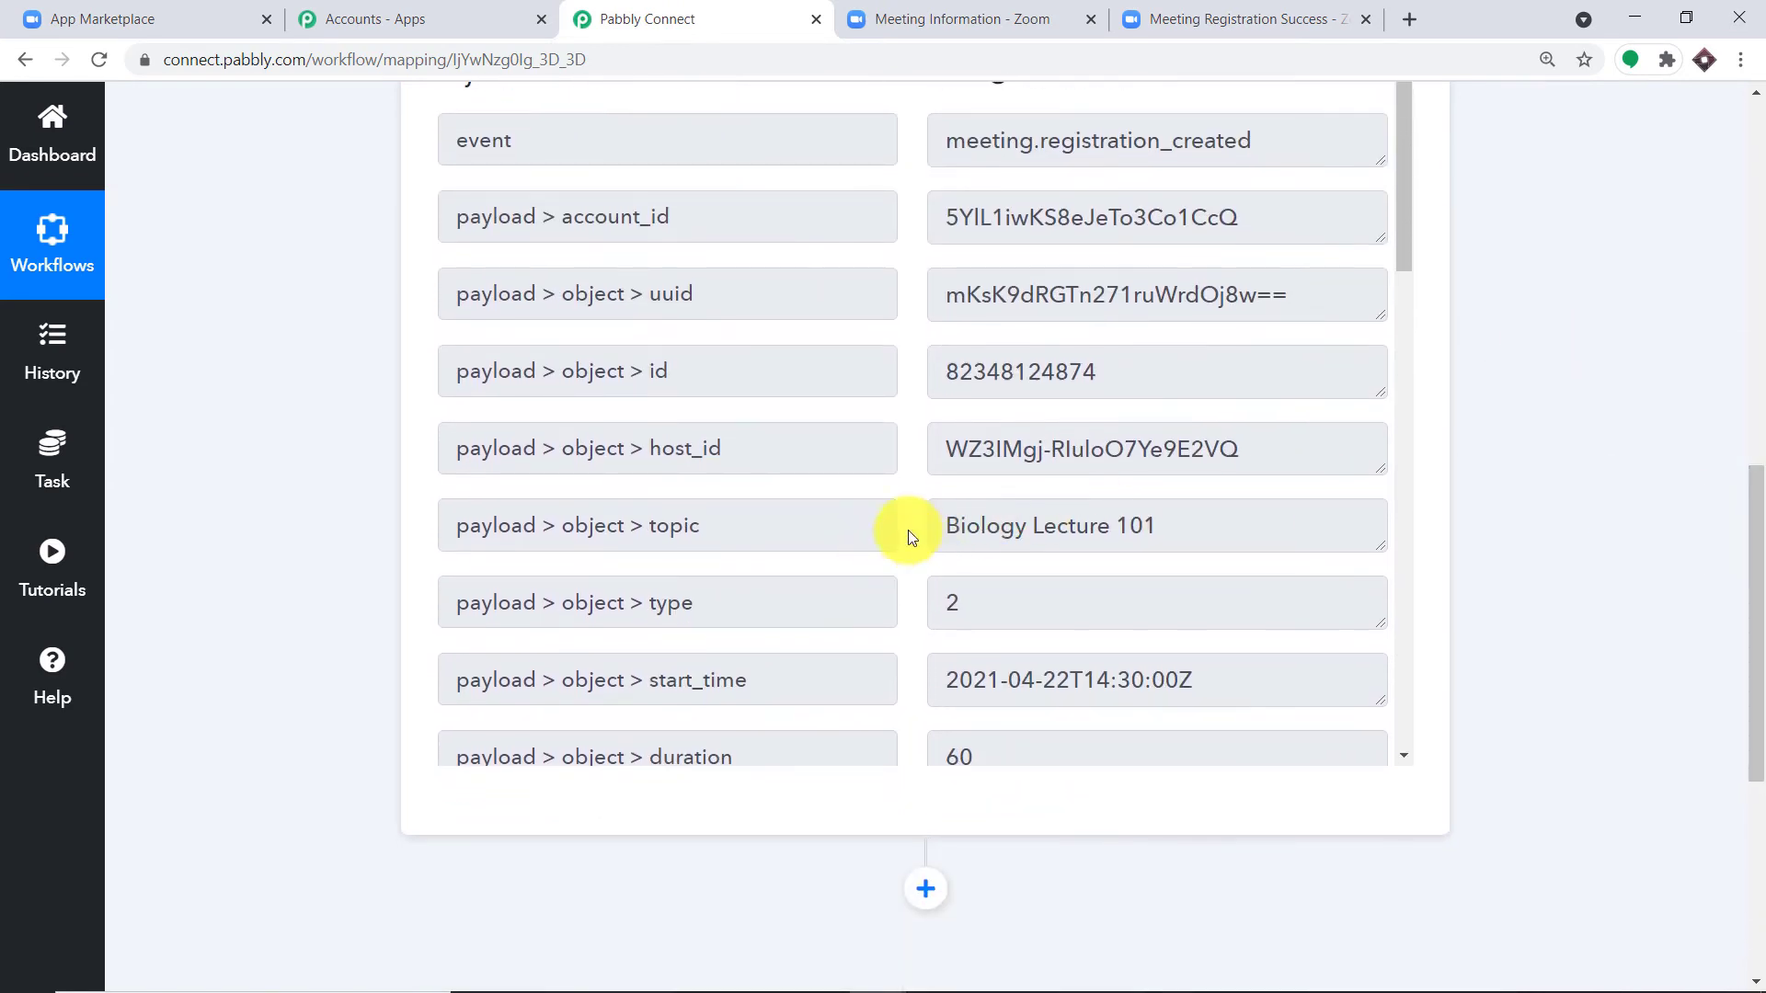
{"action": "scroll", "coordinate": [1049, 478], "scroll_direction": "down", "scroll_amount": 1}
{"action": "scroll", "coordinate": [1131, 432], "scroll_direction": "down", "scroll_amount": 2}
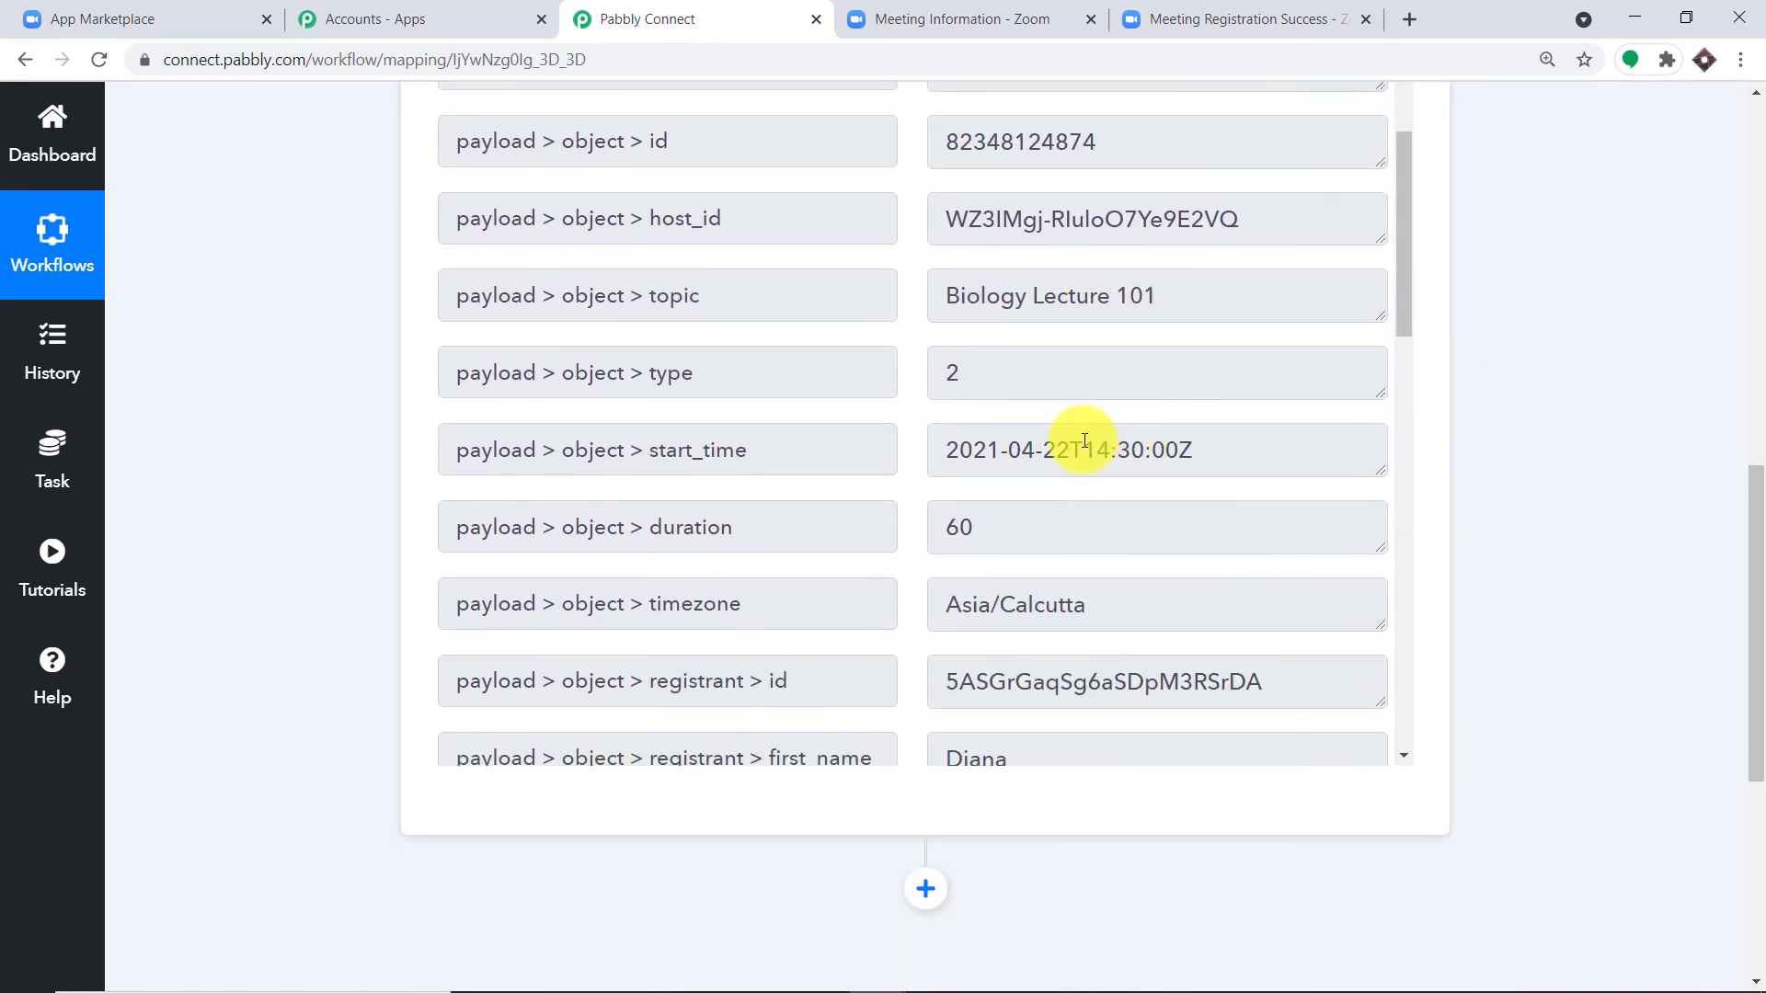
{"action": "scroll", "coordinate": [1081, 444], "scroll_direction": "down", "scroll_amount": 5}
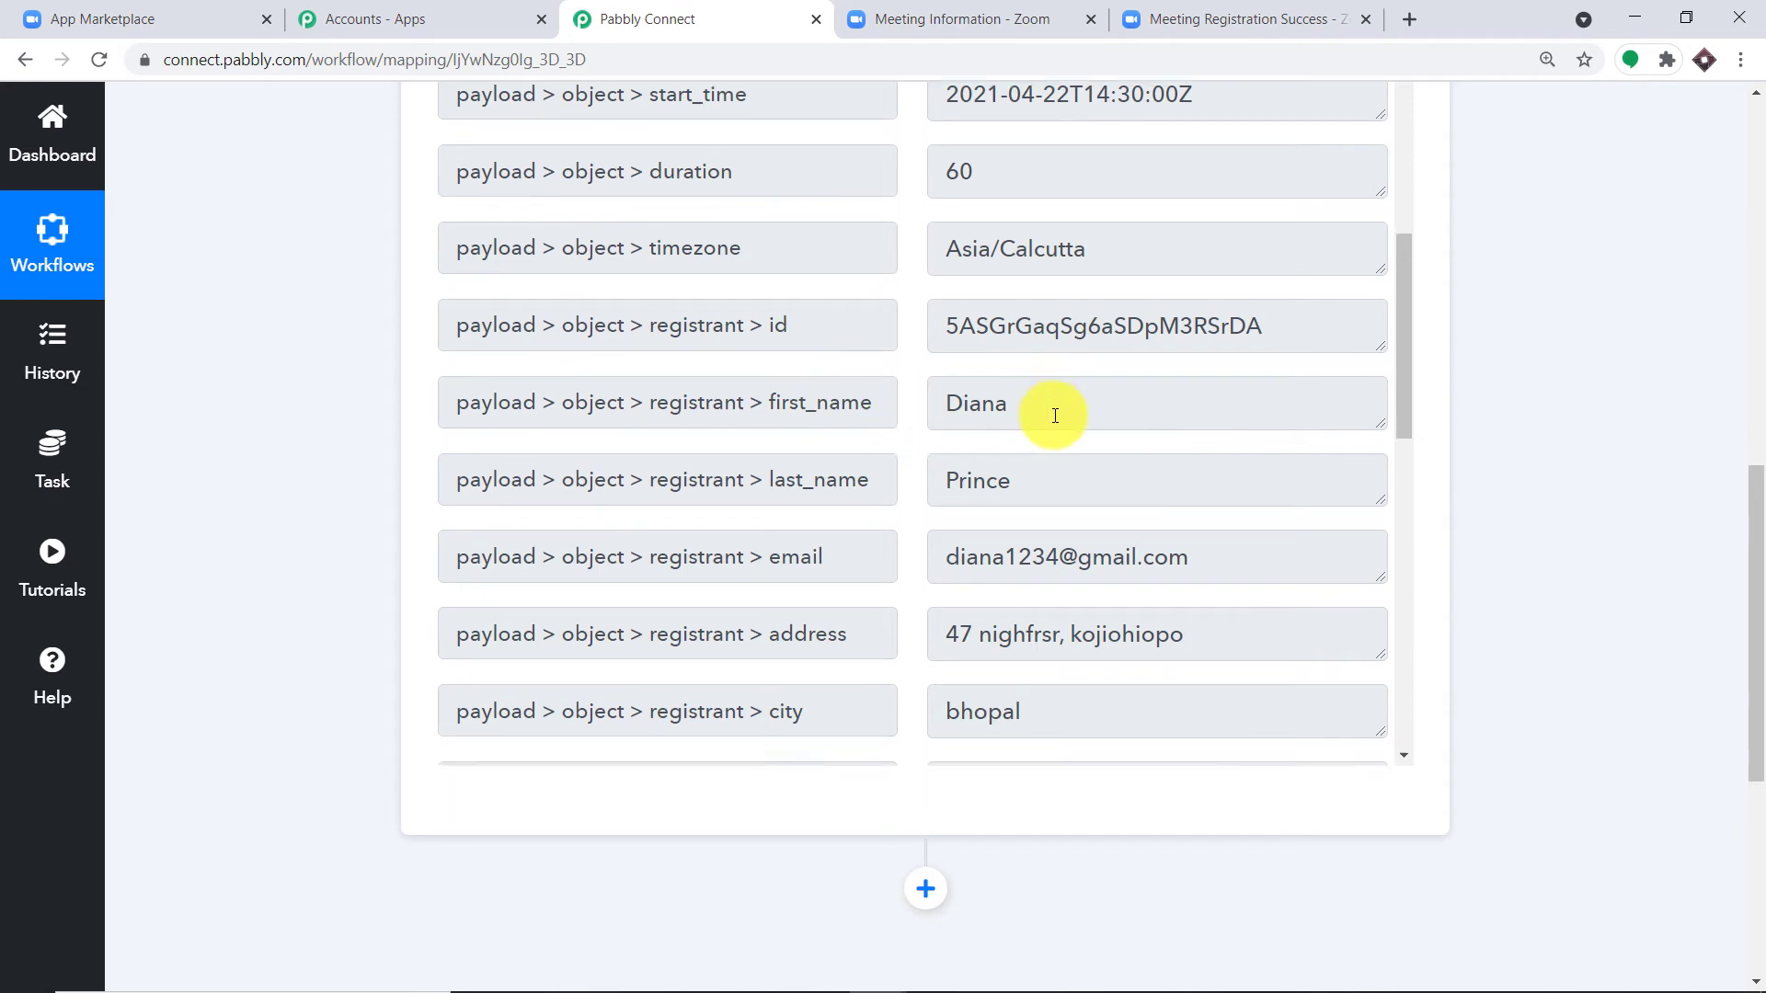
{"action": "scroll", "coordinate": [1012, 410], "scroll_direction": "down", "scroll_amount": 1}
{"action": "scroll", "coordinate": [994, 378], "scroll_direction": "down", "scroll_amount": 2}
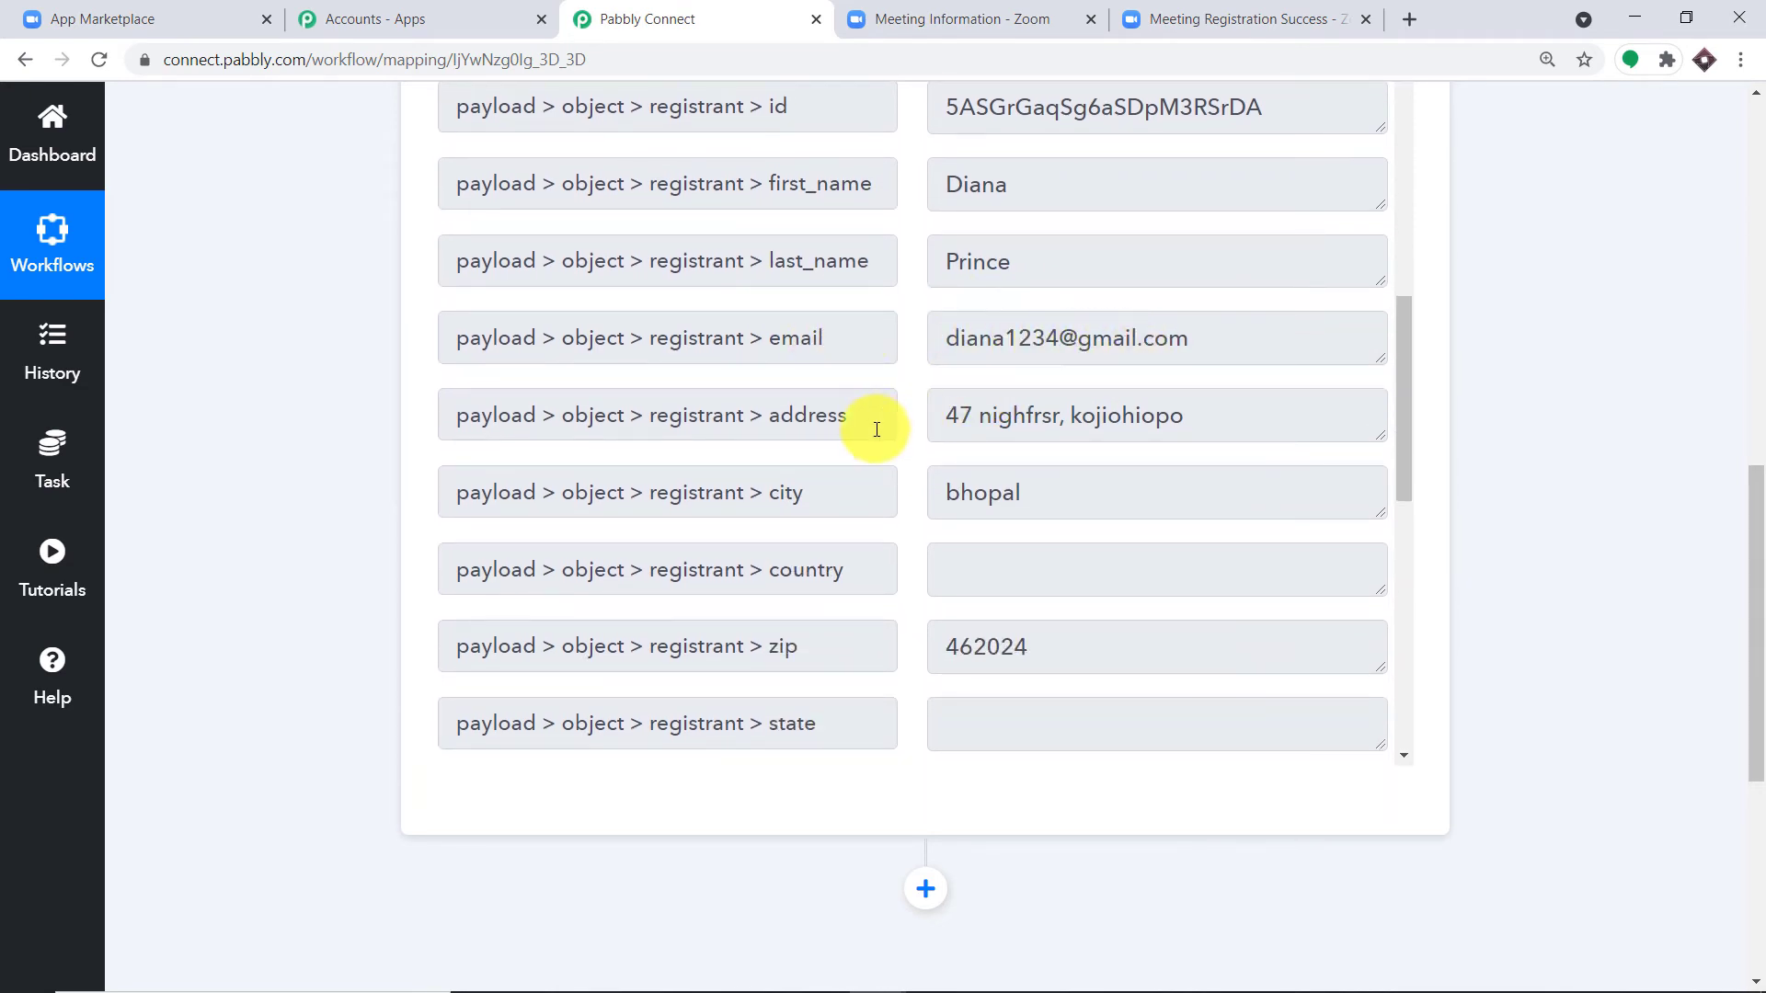
{"action": "scroll", "coordinate": [920, 368], "scroll_direction": "down", "scroll_amount": 2}
{"action": "scroll", "coordinate": [966, 416], "scroll_direction": "down", "scroll_amount": 2}
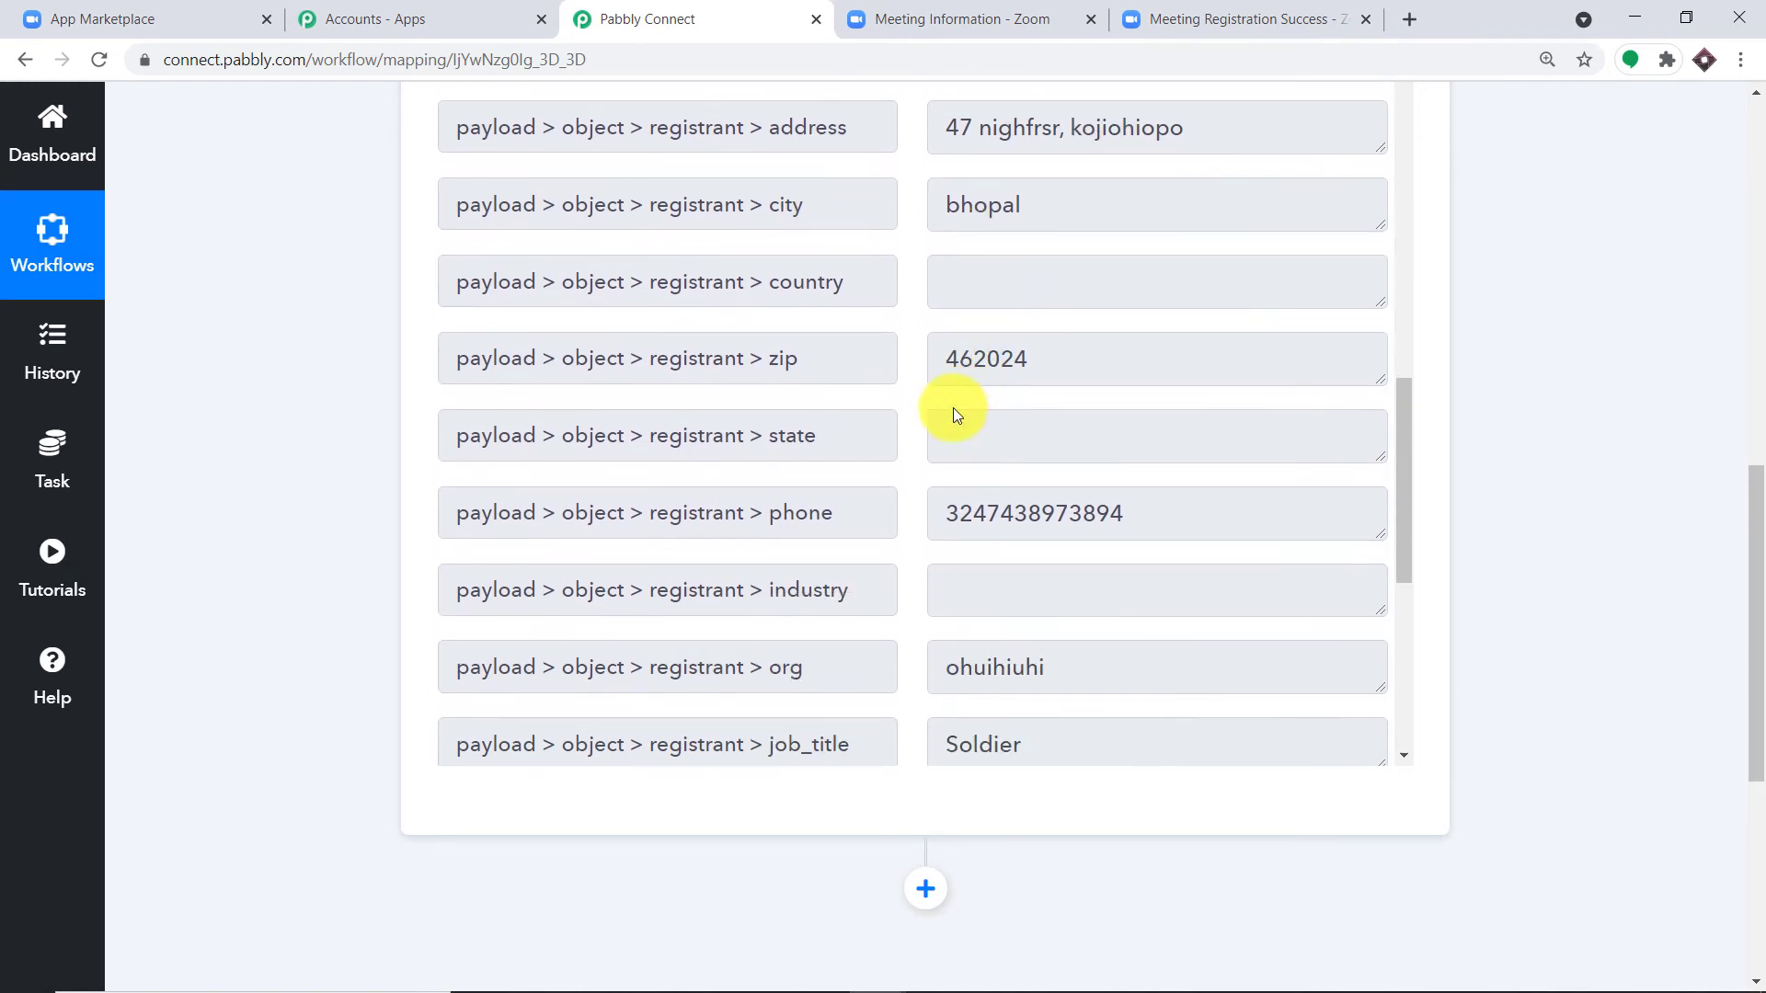
{"action": "scroll", "coordinate": [954, 415], "scroll_direction": "down", "scroll_amount": 5}
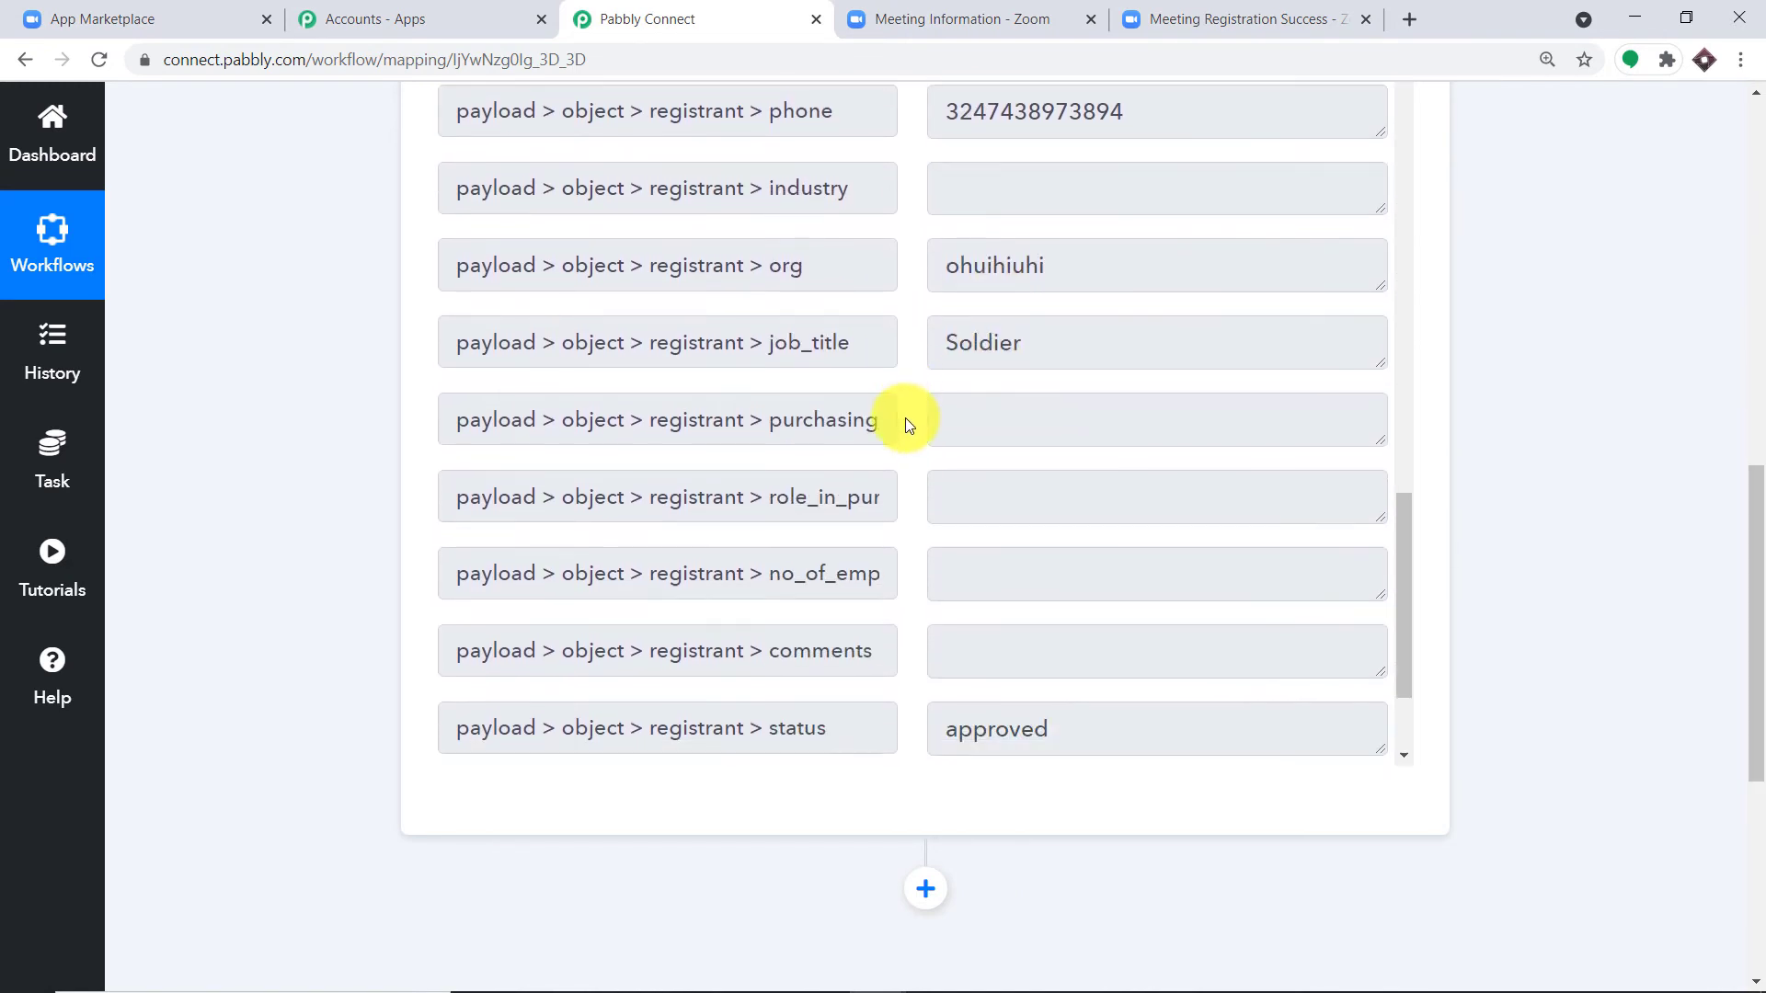
{"action": "scroll", "coordinate": [948, 331], "scroll_direction": "down", "scroll_amount": 3}
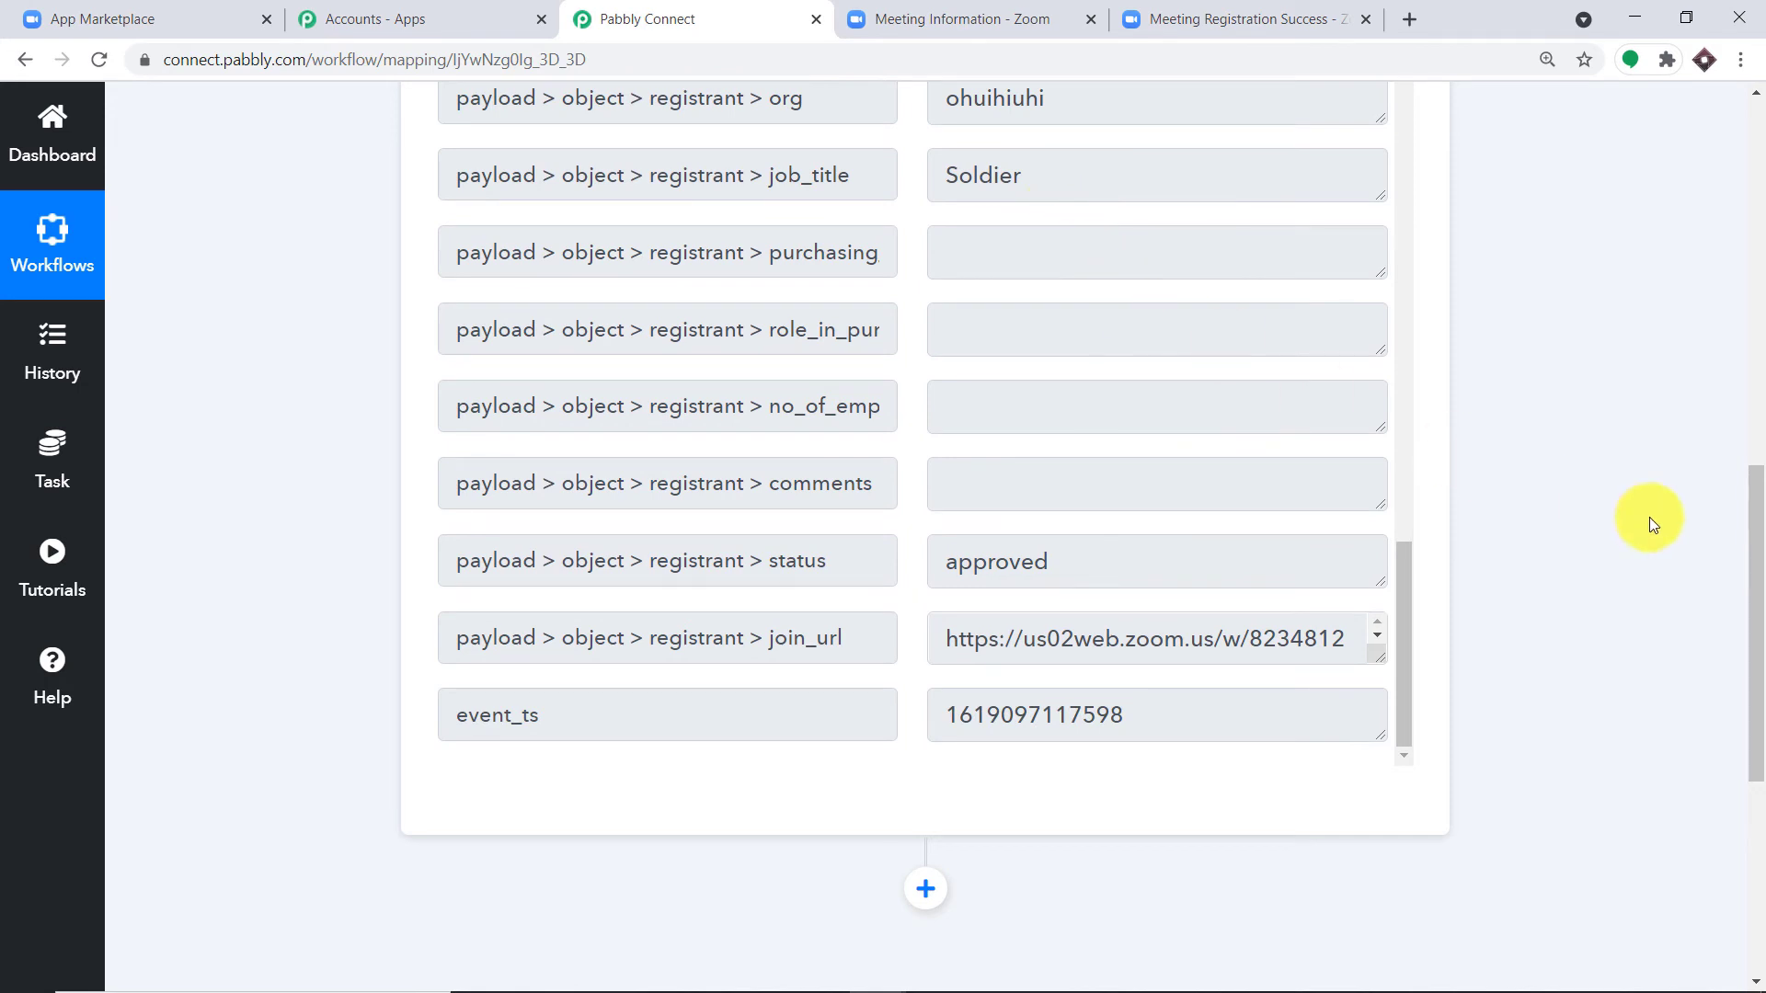
{"action": "left_click_drag", "start_coordinate": [1754, 611], "coordinate": [1754, 760]}
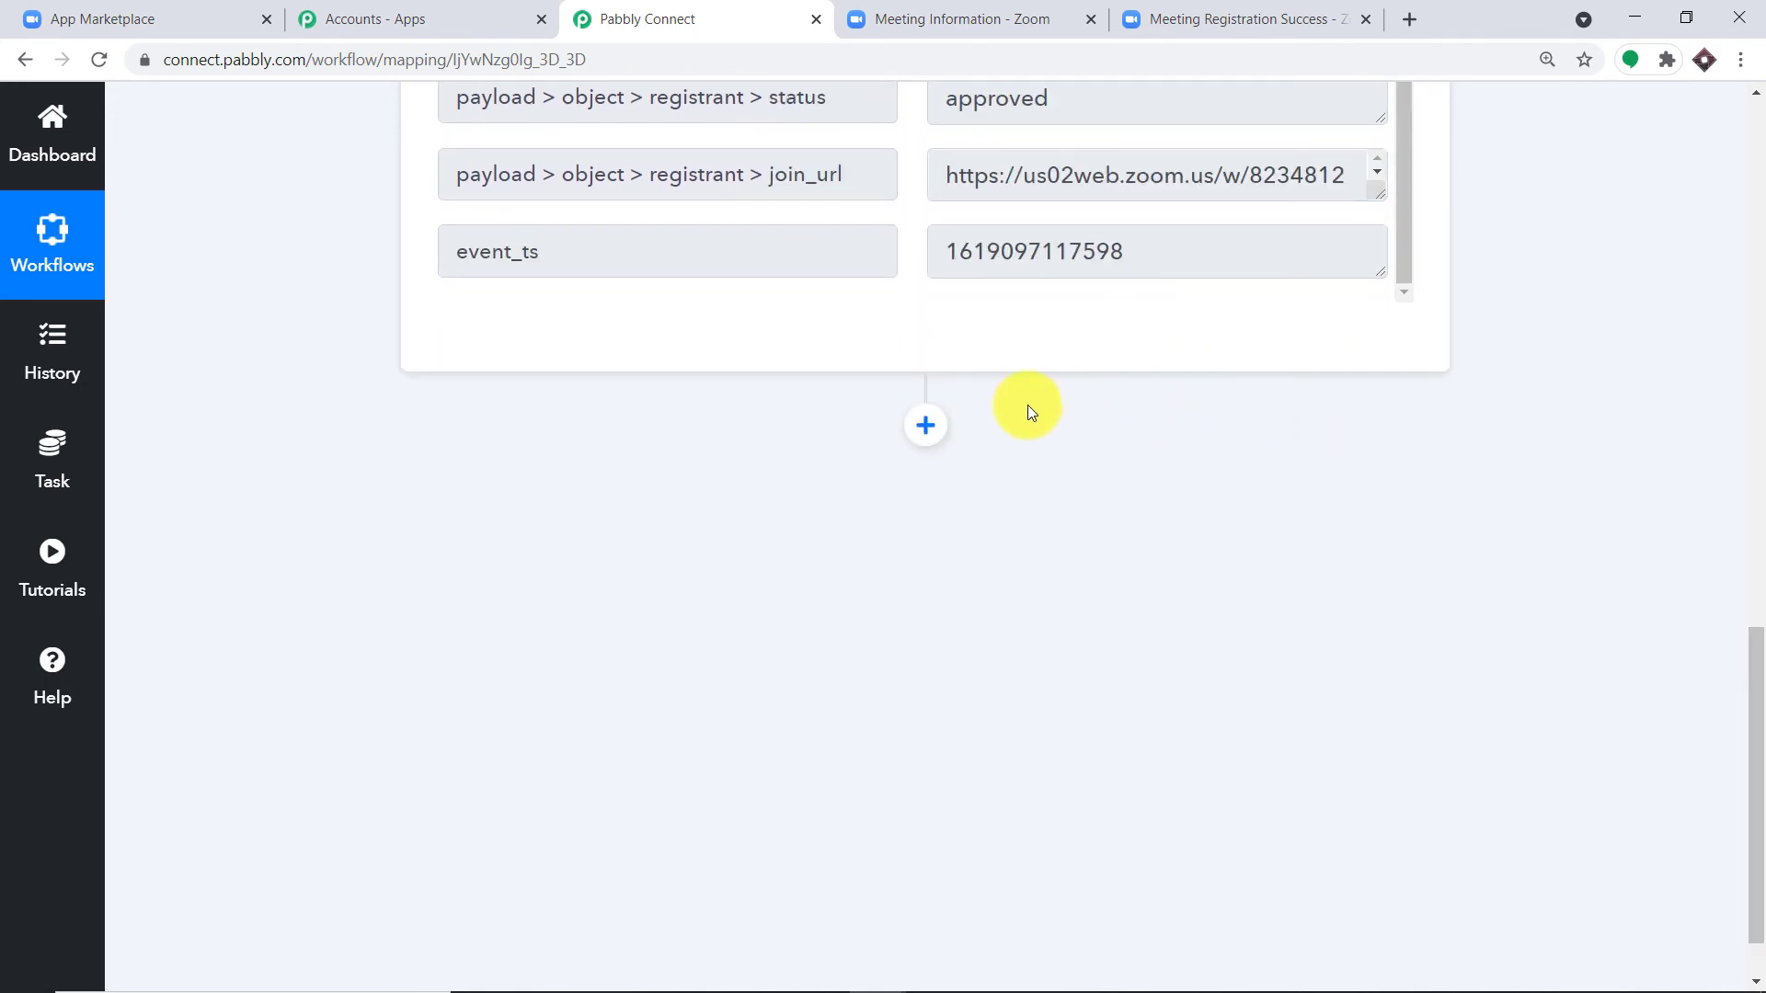
Step: Add a new step after the webhook trigger using the MailChimp app
{"action": "left_click", "coordinate": [926, 427]}
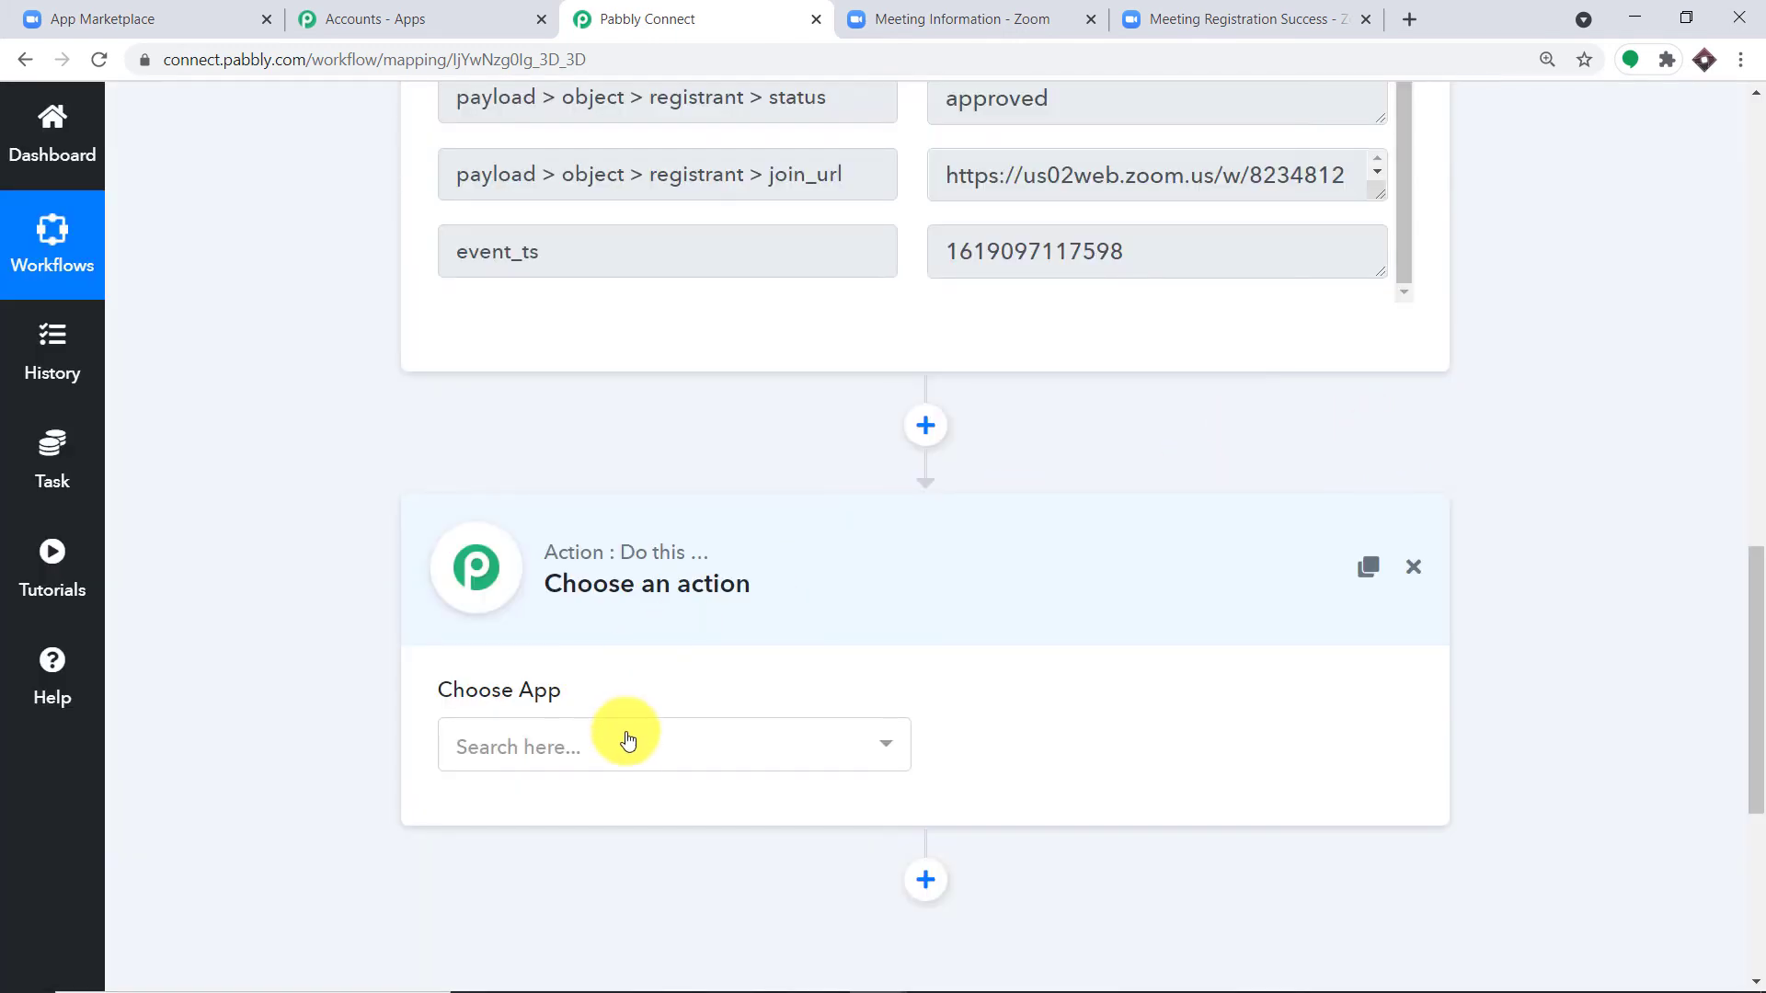
{"action": "left_click", "coordinate": [625, 741]}
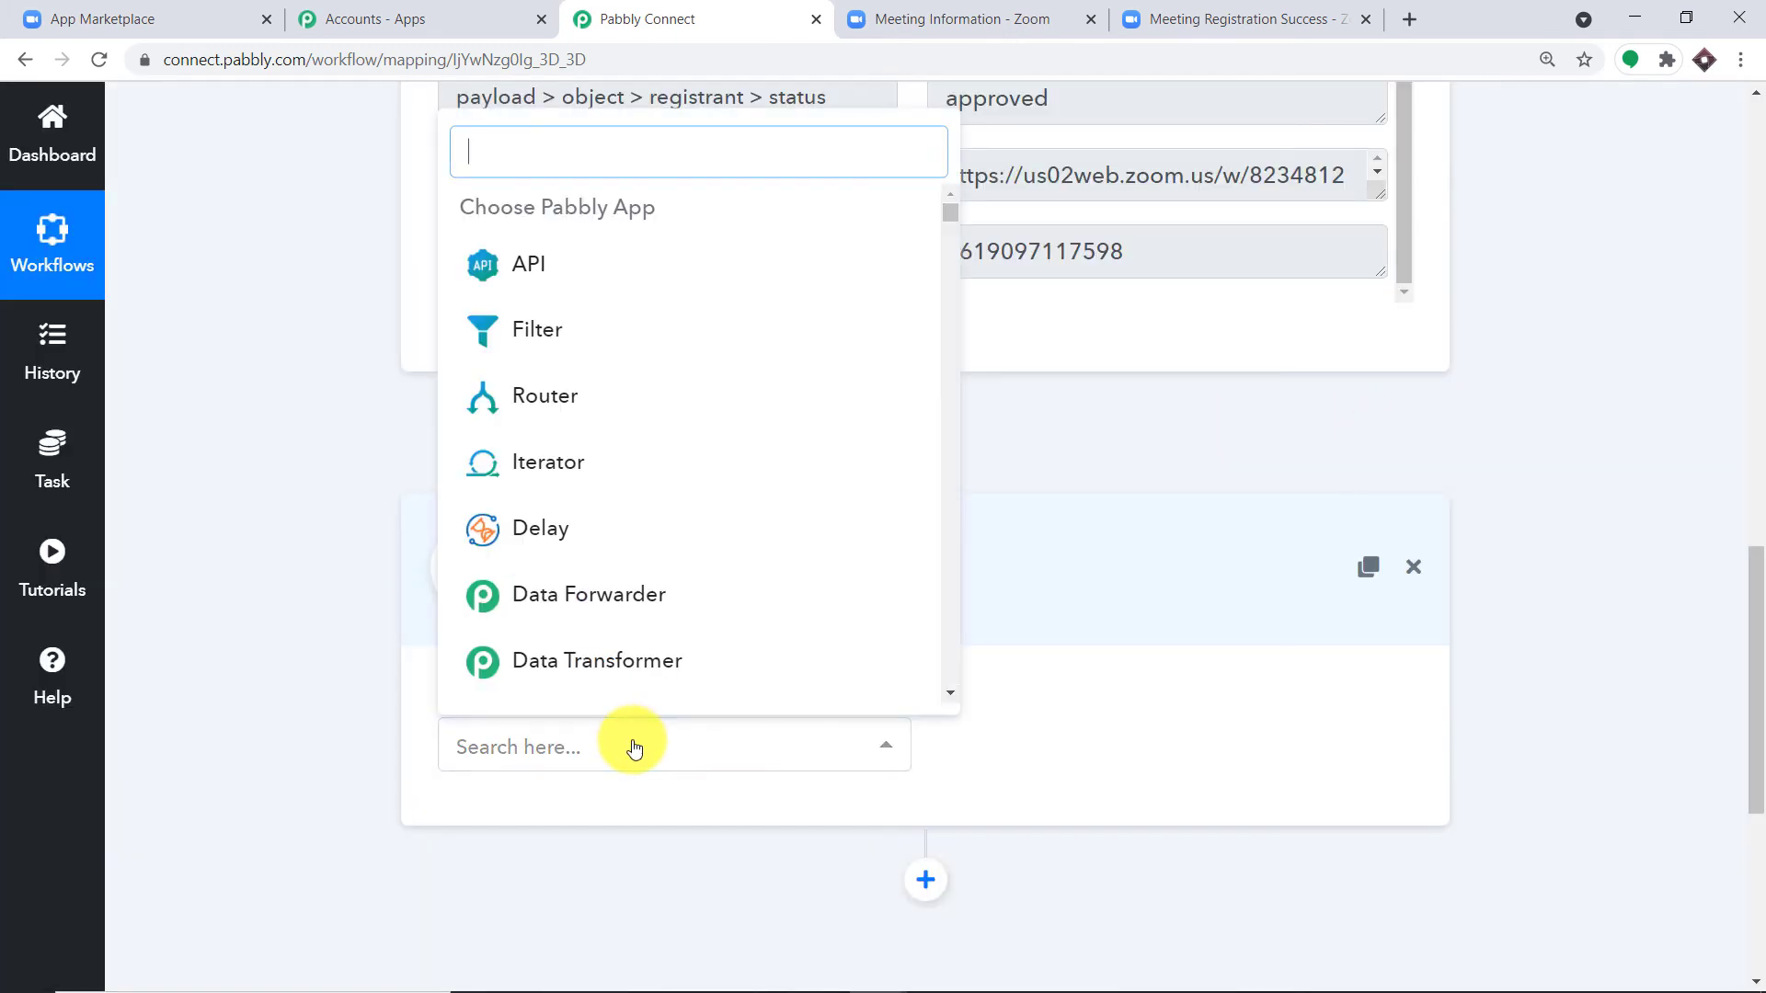
{"action": "type", "text": "mailch"}
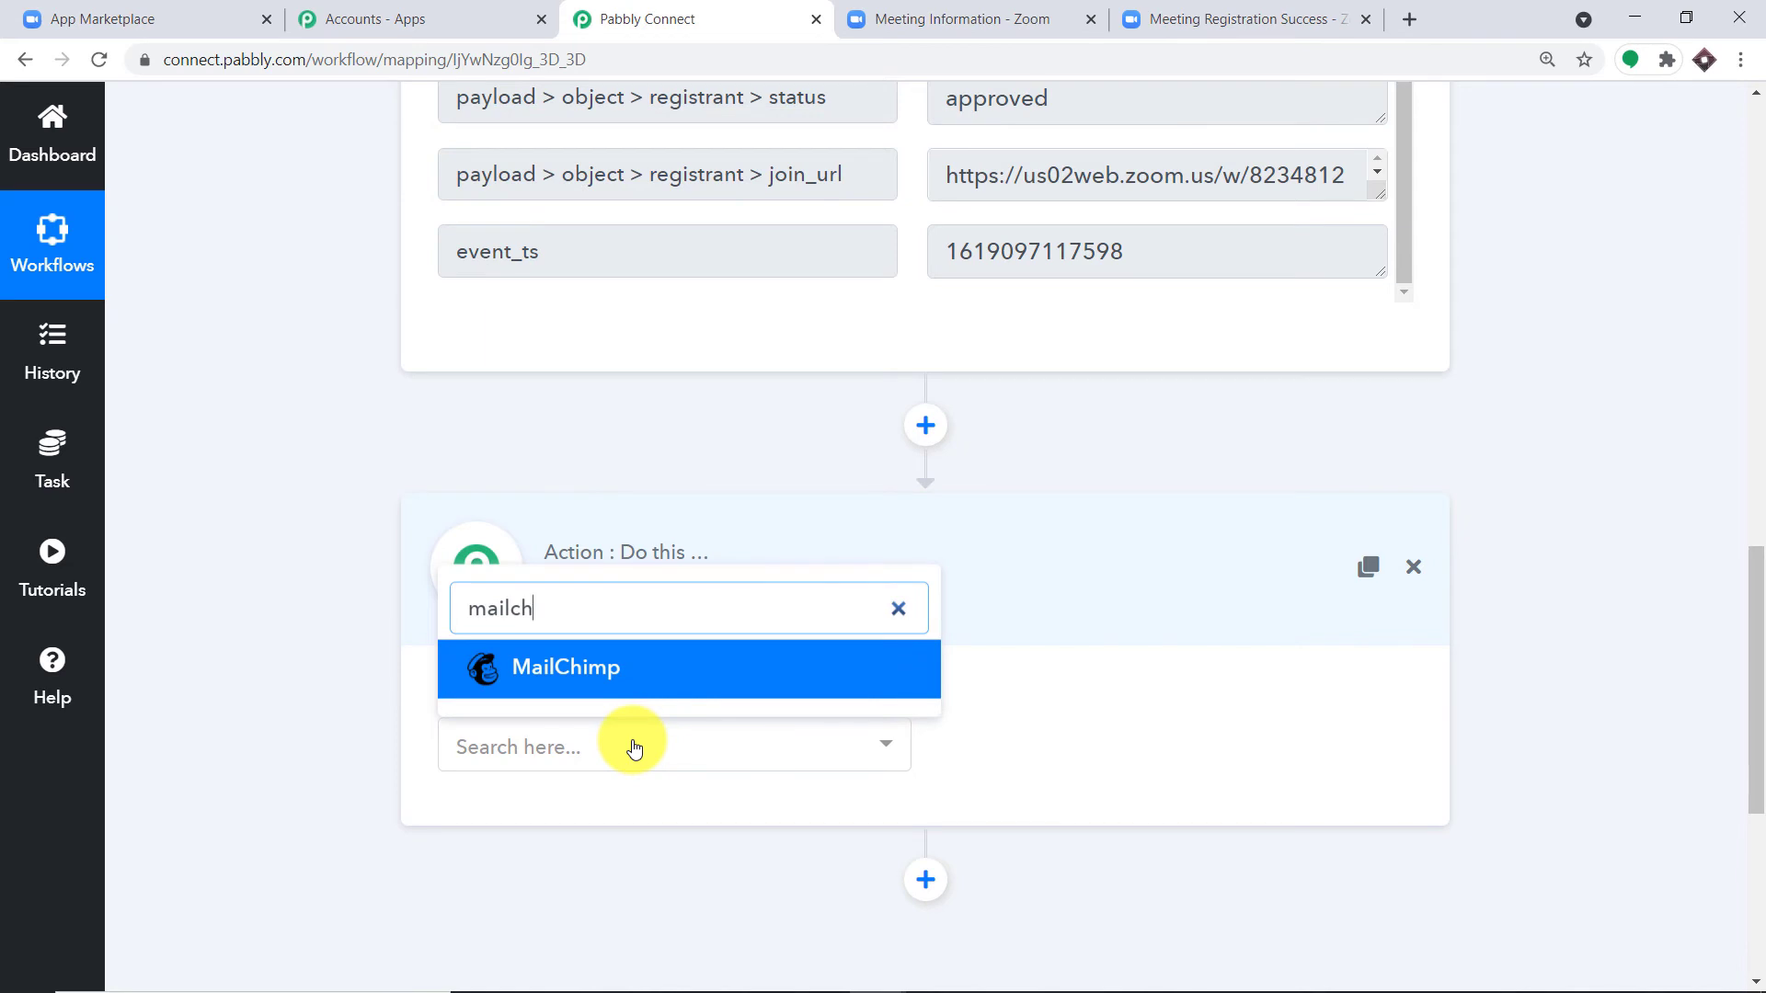
{"action": "left_click", "coordinate": [599, 685]}
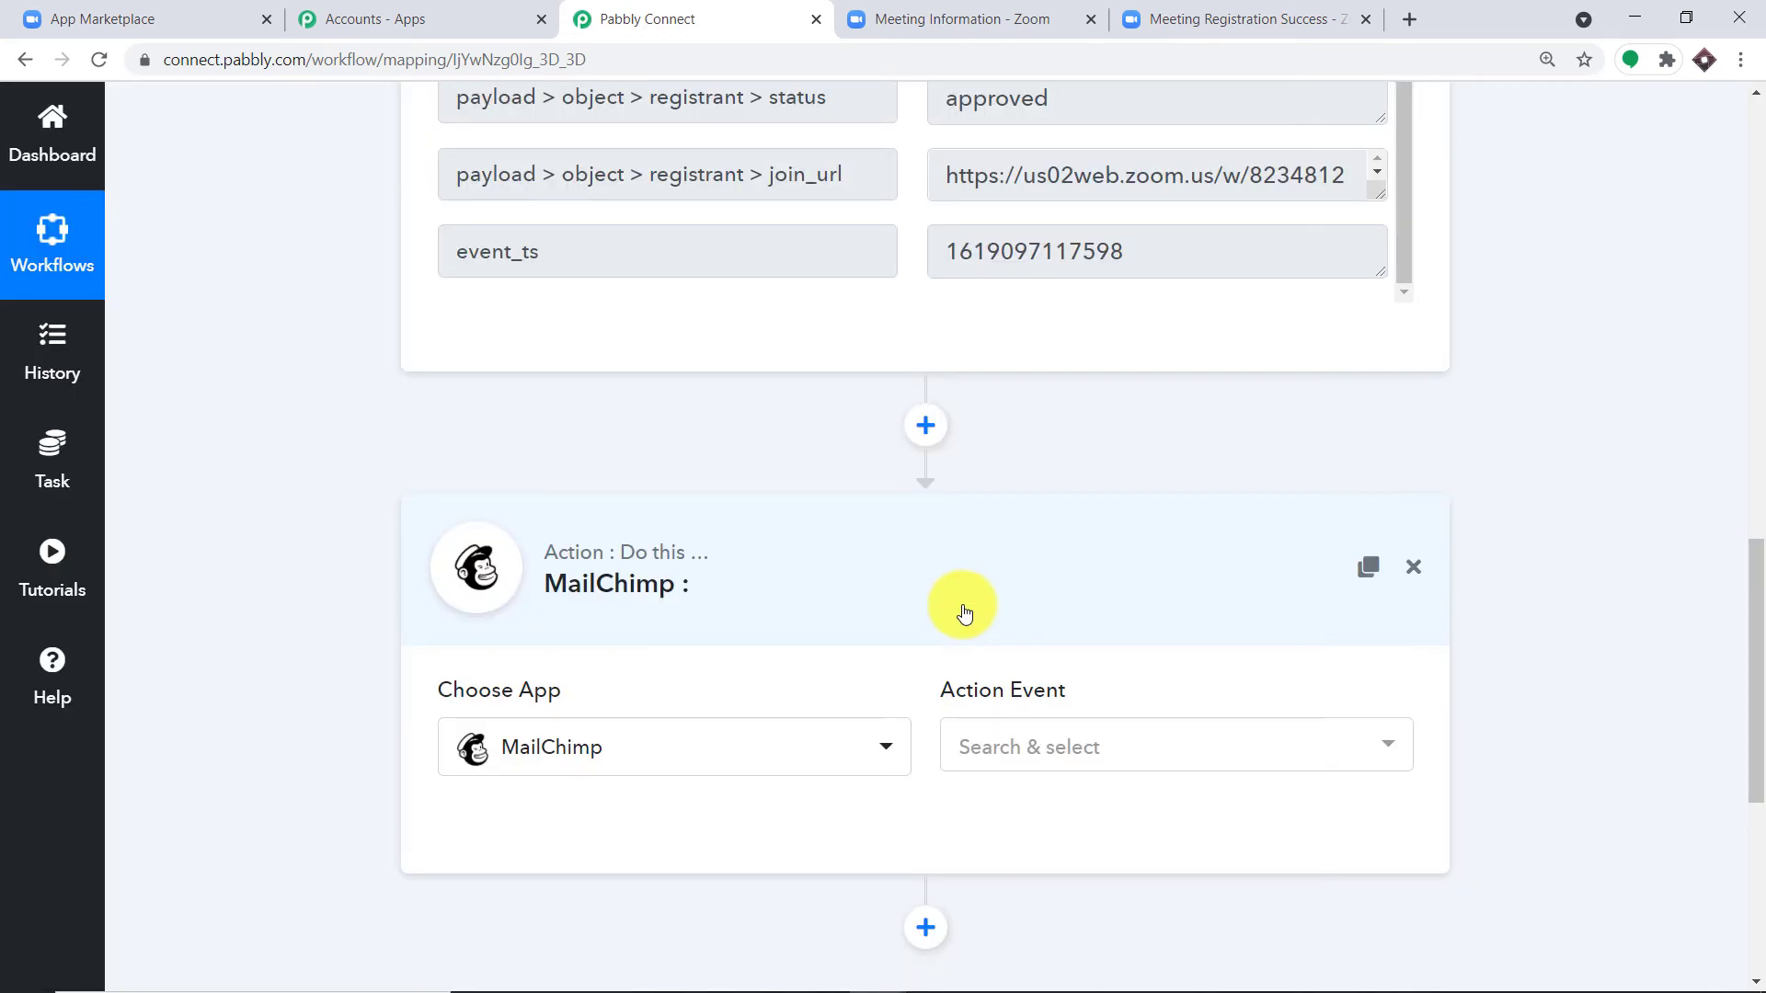
Step: Set the MailChimp step's action event to Add New Member
{"action": "left_click", "coordinate": [1085, 743]}
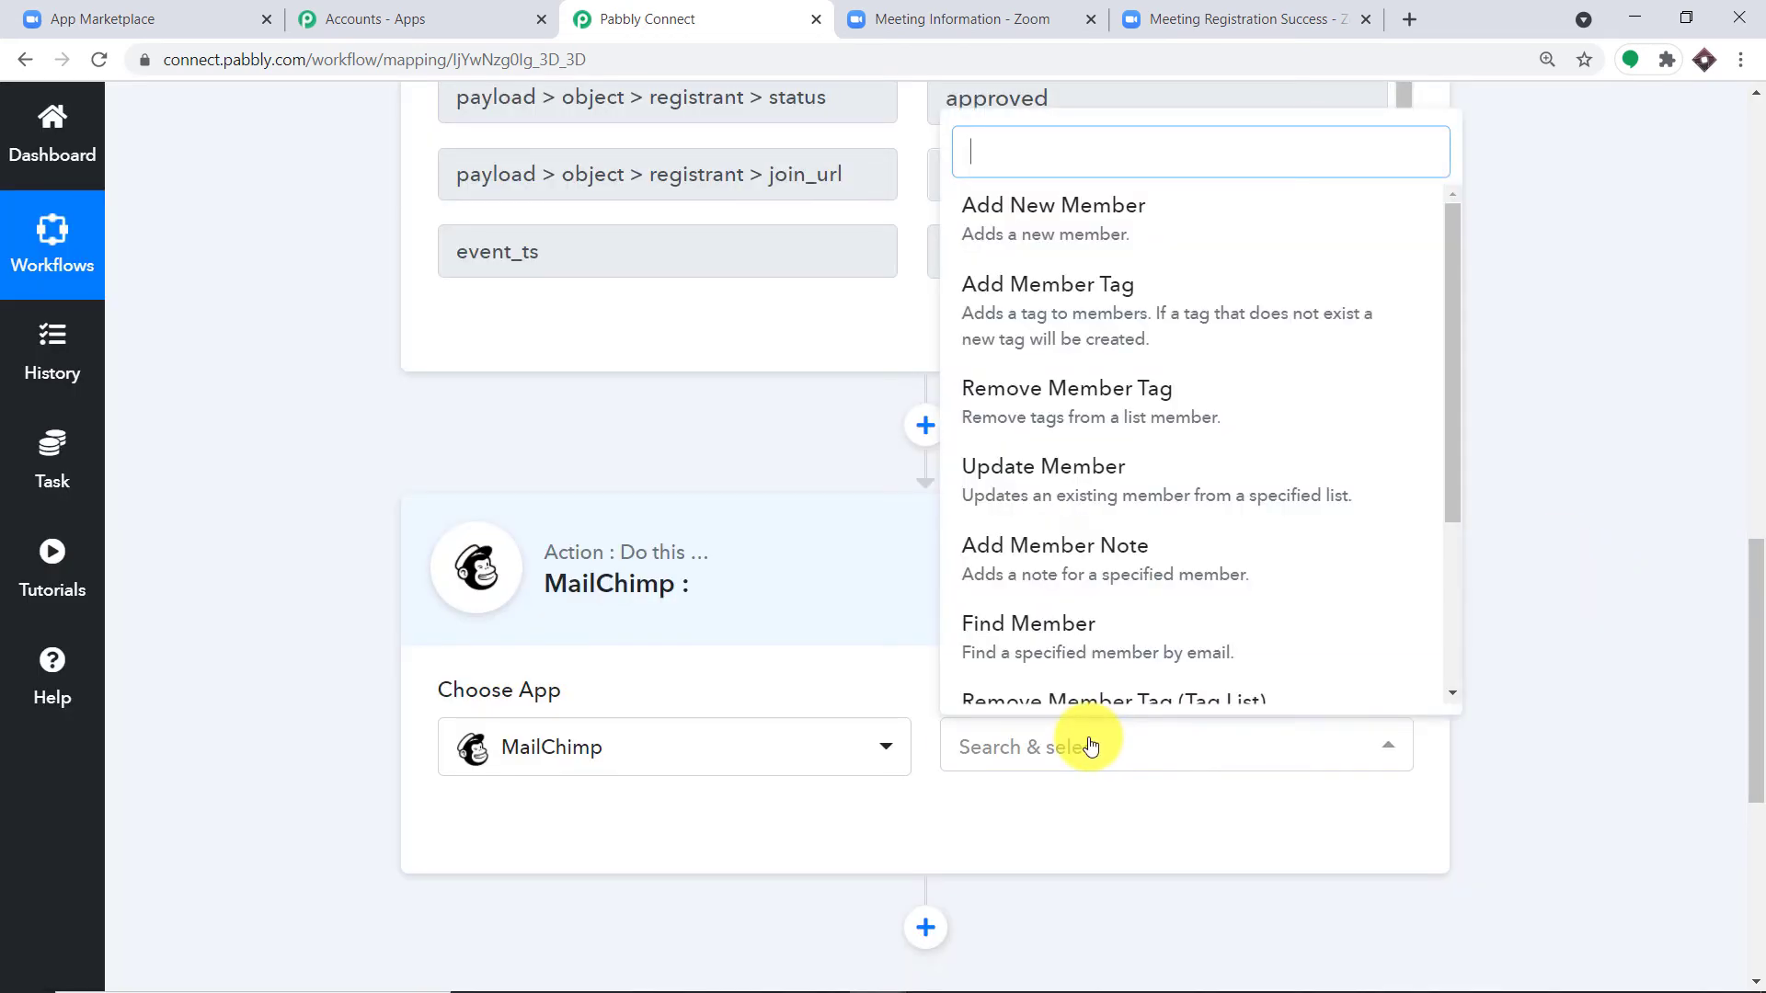
{"action": "left_click", "coordinate": [1062, 215]}
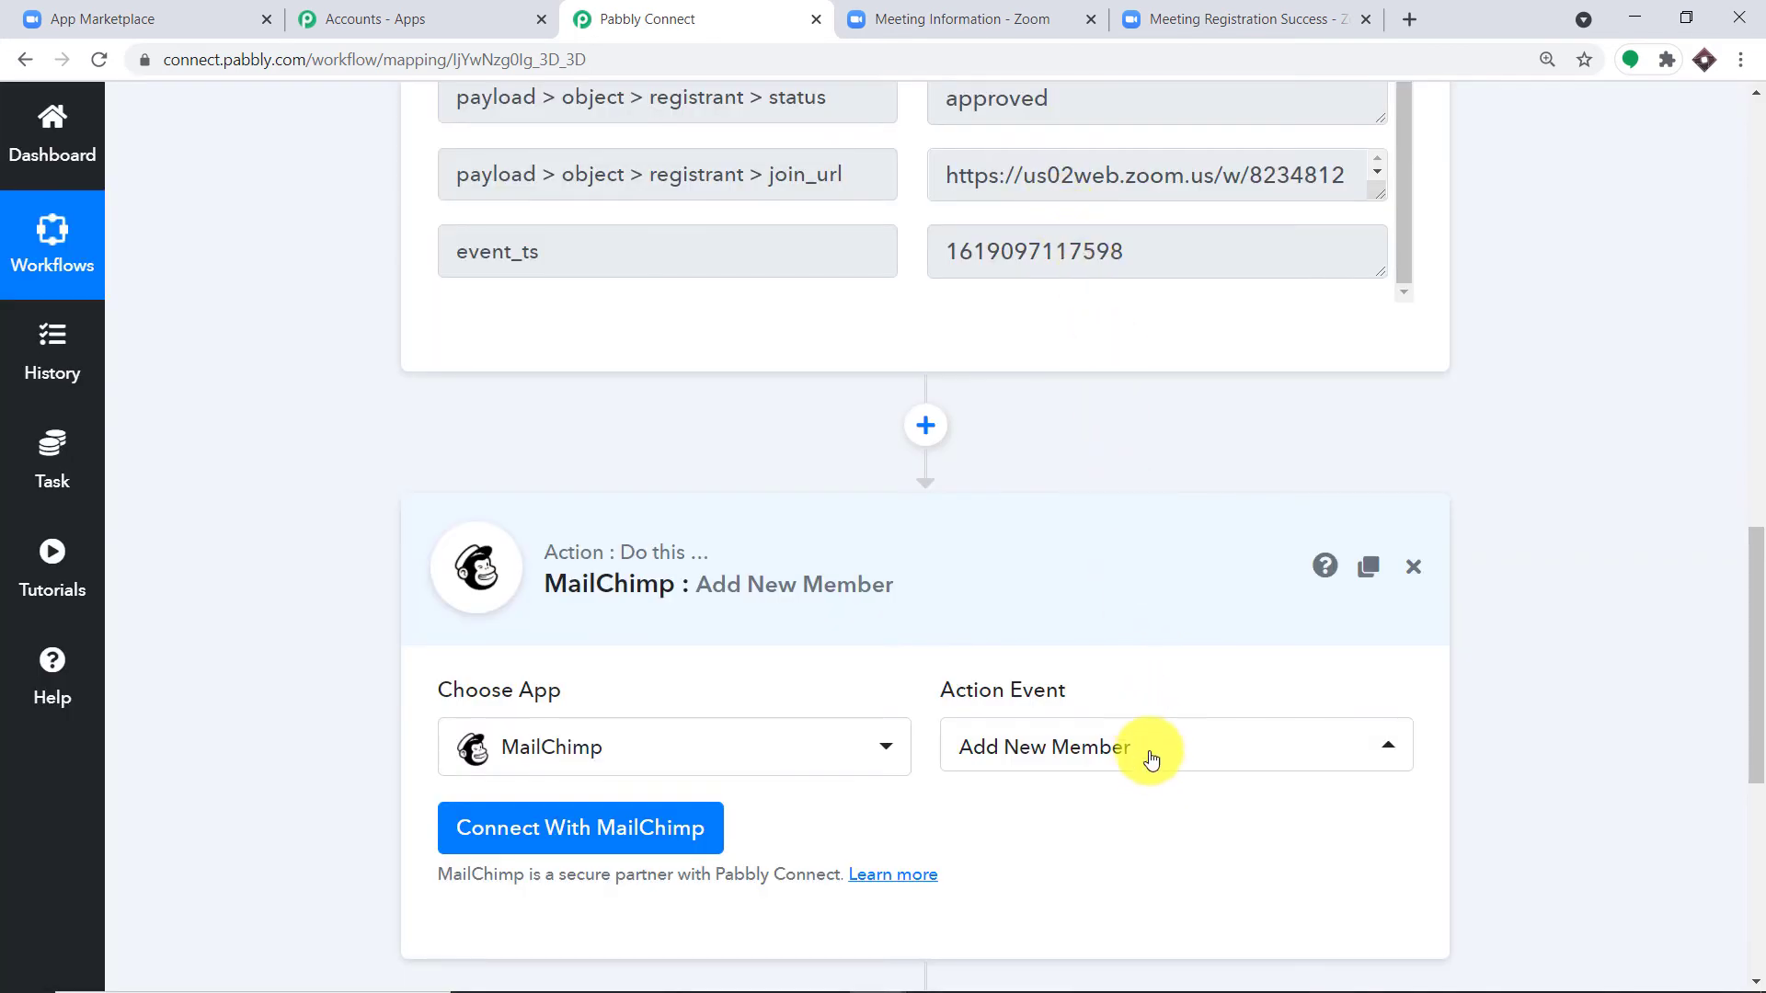
{"action": "left_click", "coordinate": [1151, 761]}
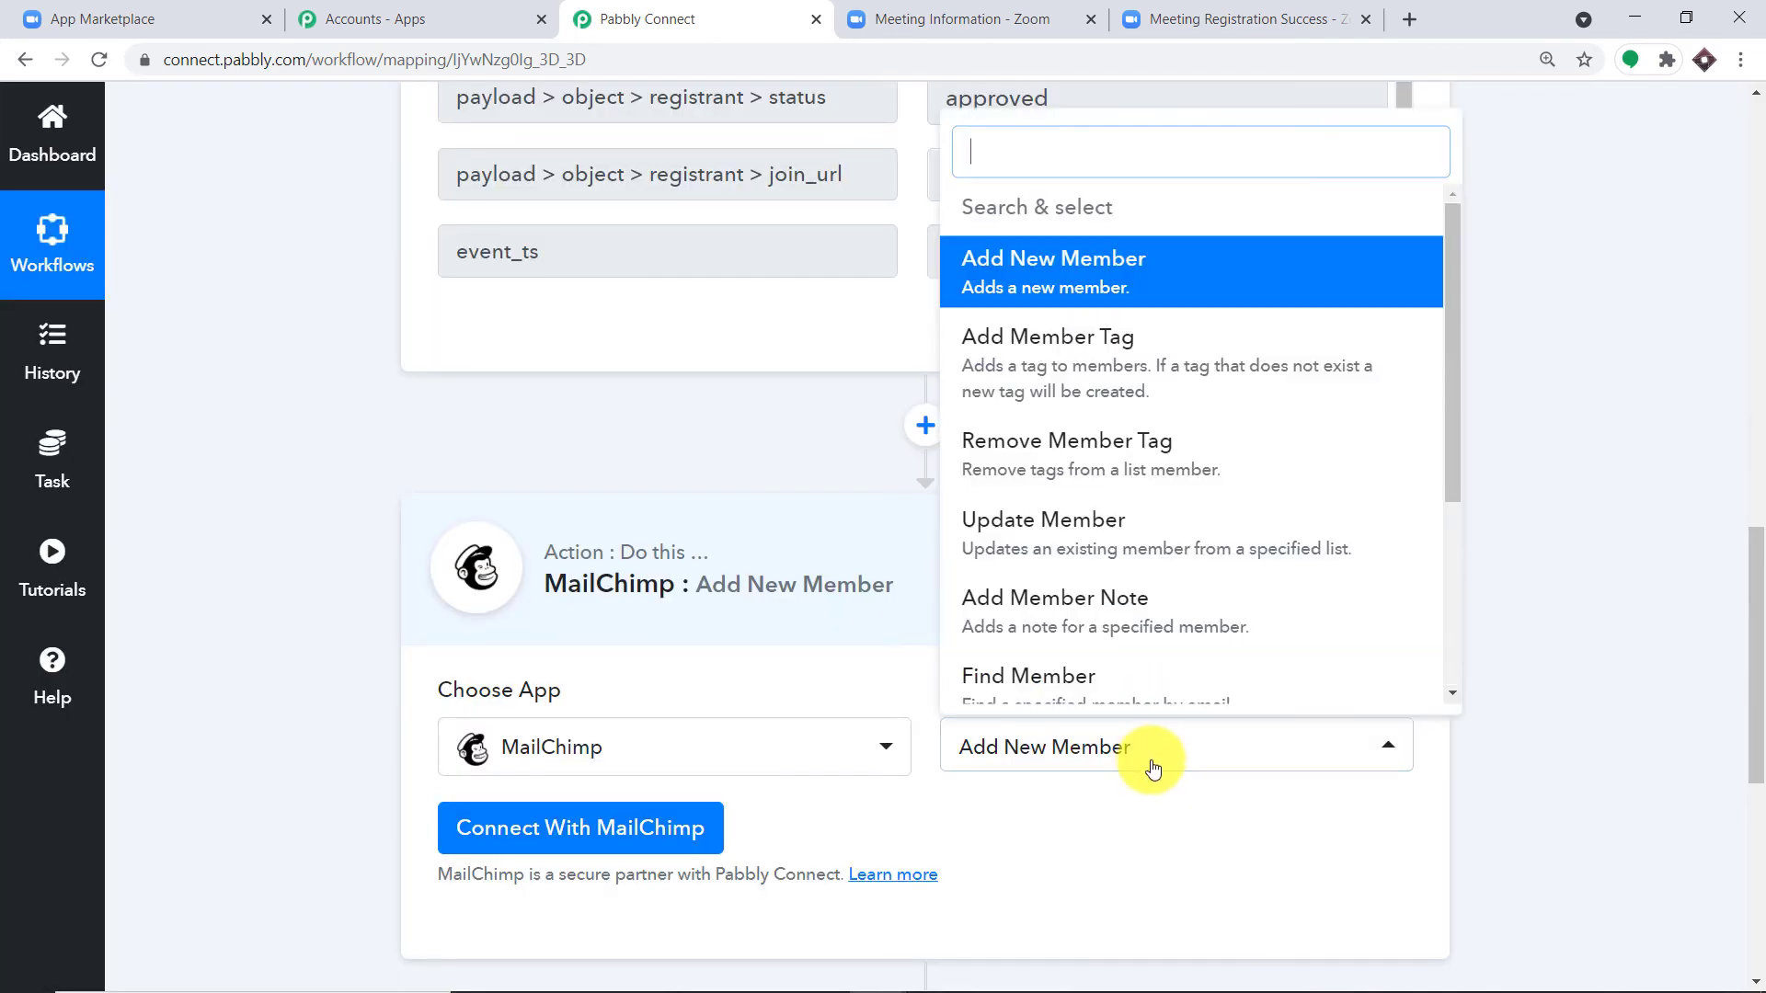
{"action": "scroll", "coordinate": [1145, 478], "scroll_direction": "down", "scroll_amount": 3}
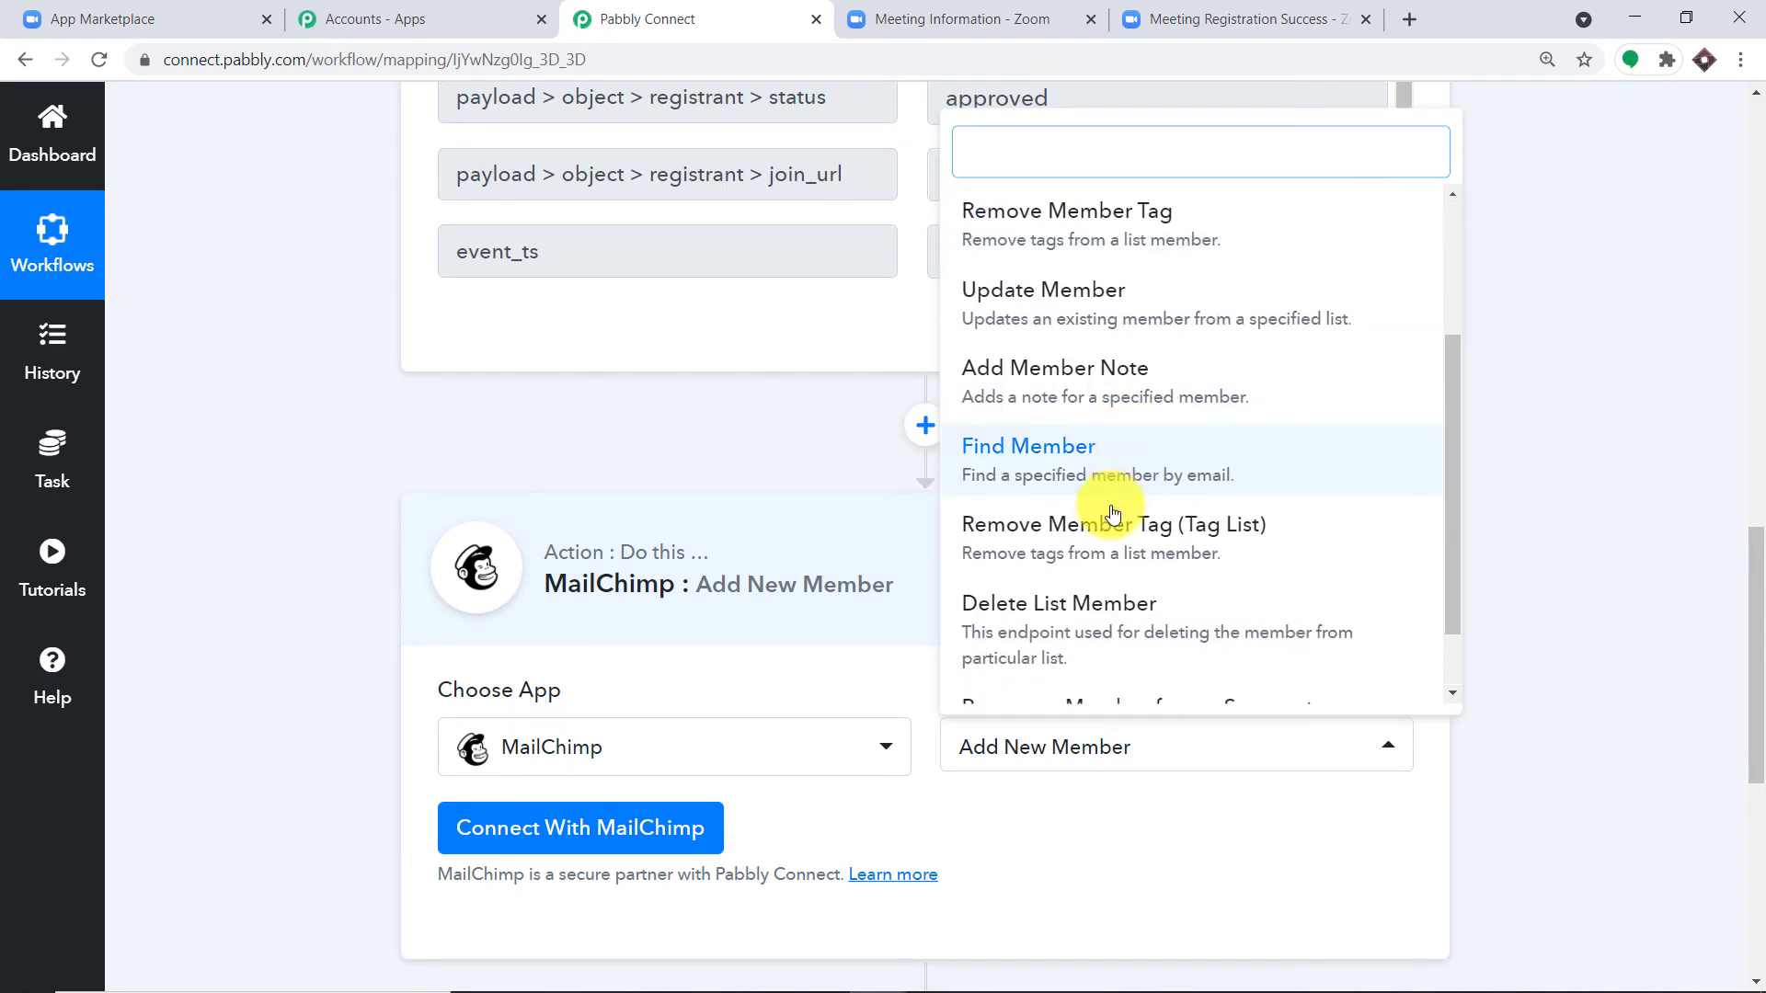
{"action": "scroll", "coordinate": [1103, 350], "scroll_direction": "up", "scroll_amount": 1}
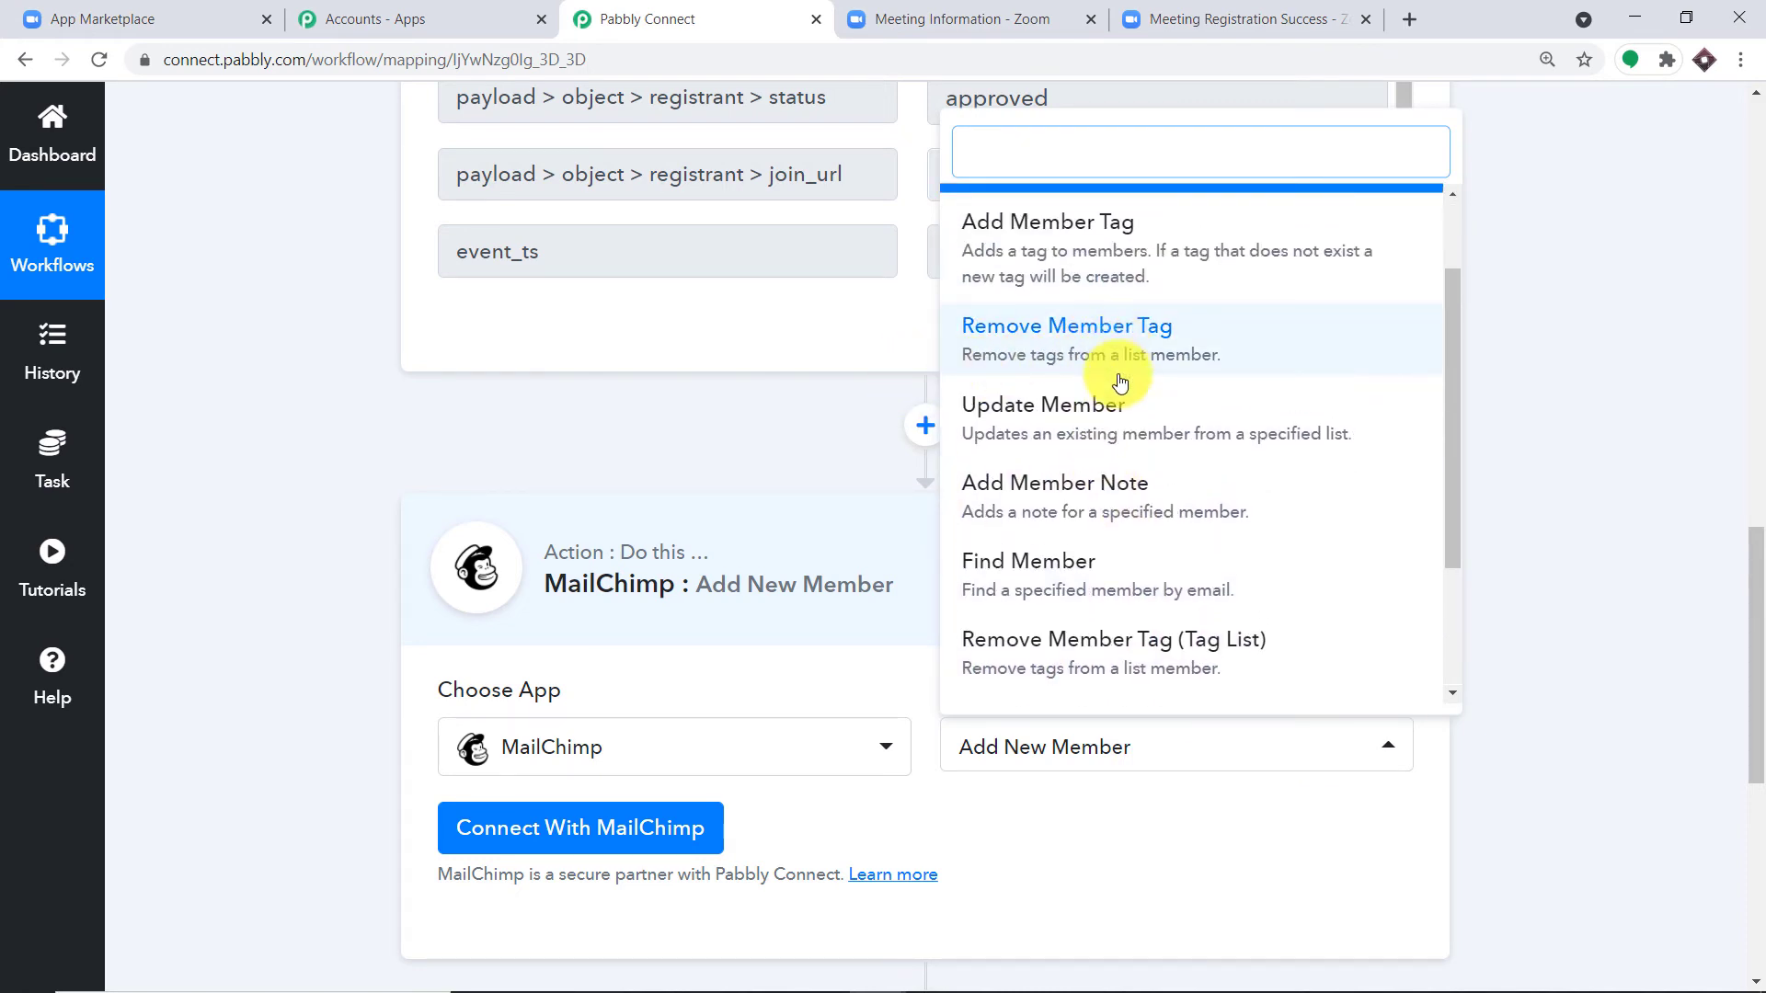
{"action": "scroll", "coordinate": [1159, 441], "scroll_direction": "down", "scroll_amount": 2}
{"action": "scroll", "coordinate": [1204, 522], "scroll_direction": "up", "scroll_amount": 5}
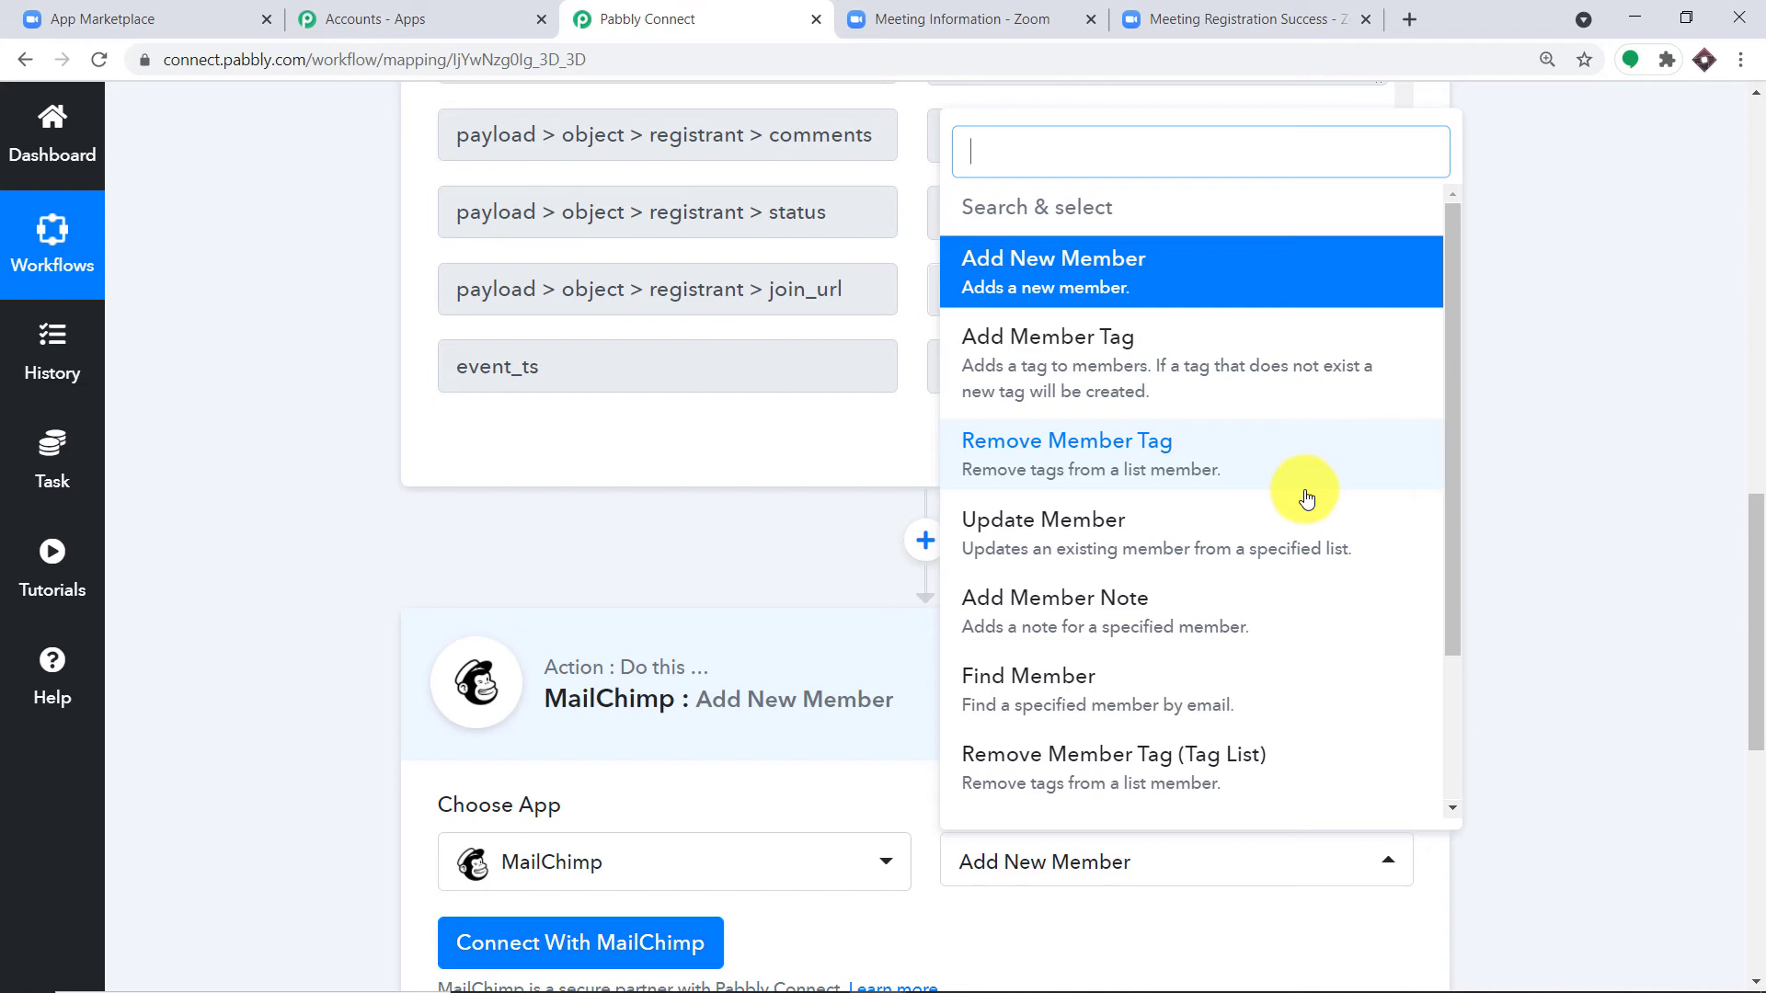
{"action": "left_click", "coordinate": [716, 551]}
{"action": "scroll", "coordinate": [830, 543], "scroll_direction": "down", "scroll_amount": 3}
Step: Start the MailChimp connection, then open a new tab and type 'mail' to fetch the API key
{"action": "left_click", "coordinate": [599, 599]}
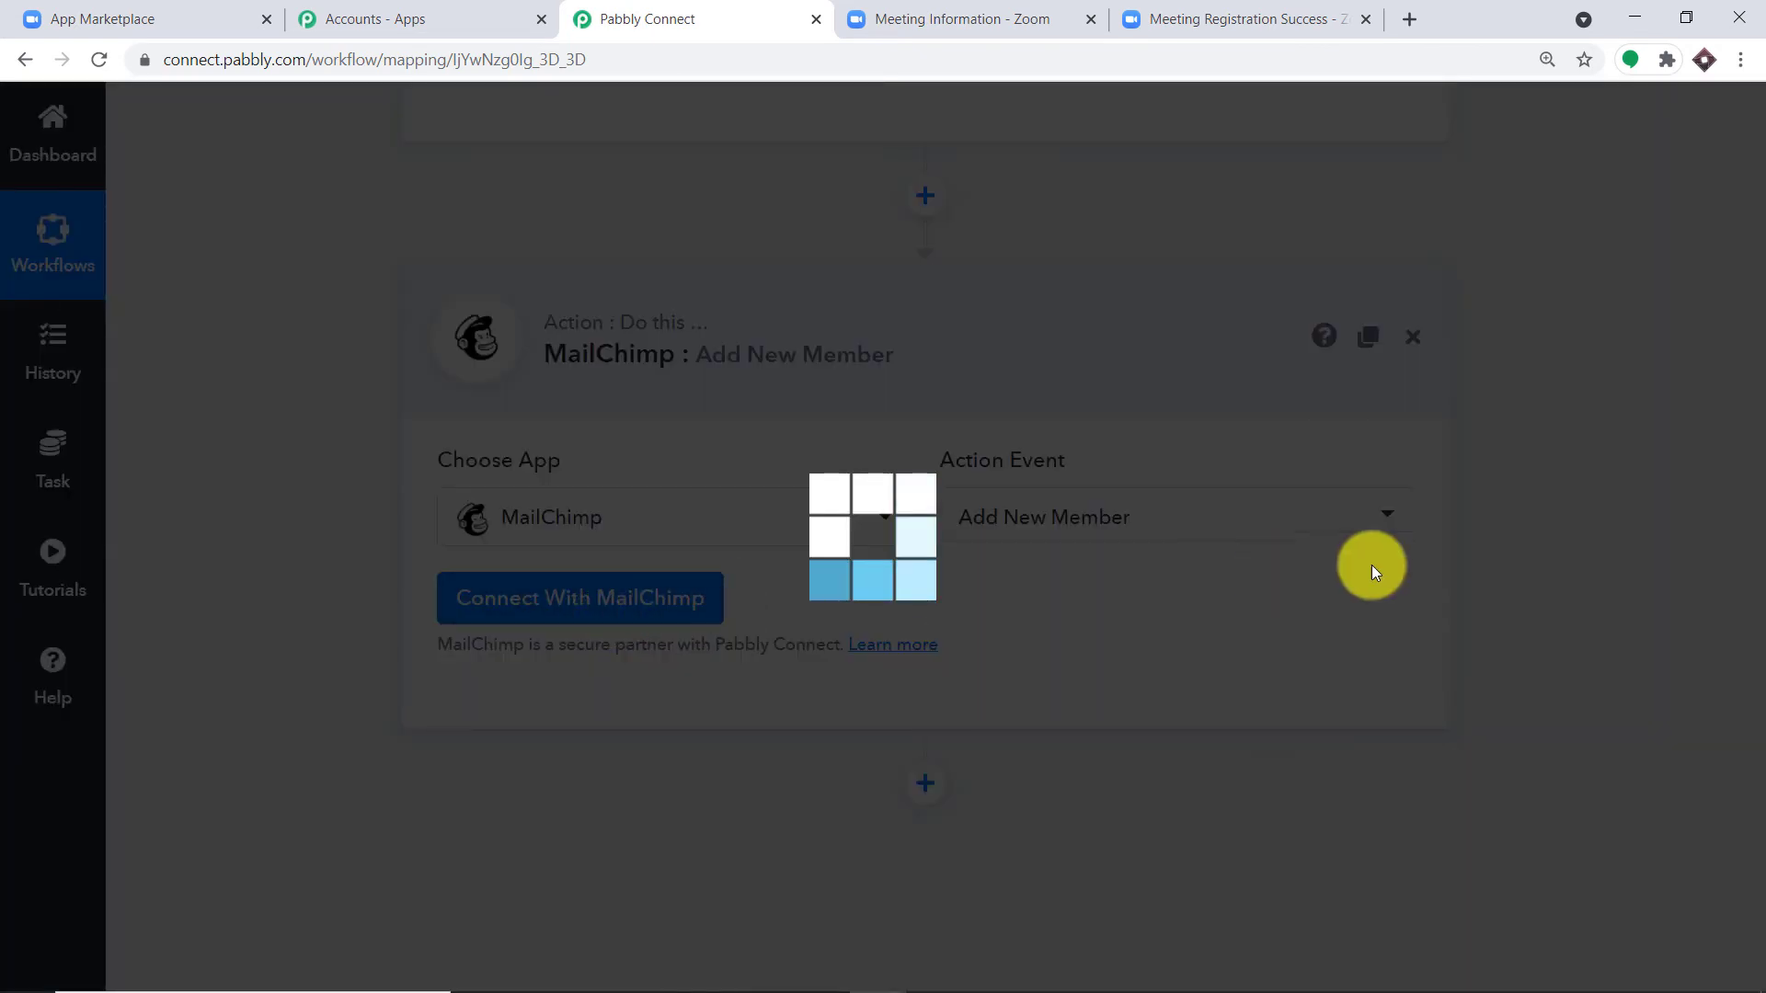
{"action": "scroll", "coordinate": [943, 414], "scroll_direction": "down", "scroll_amount": 3}
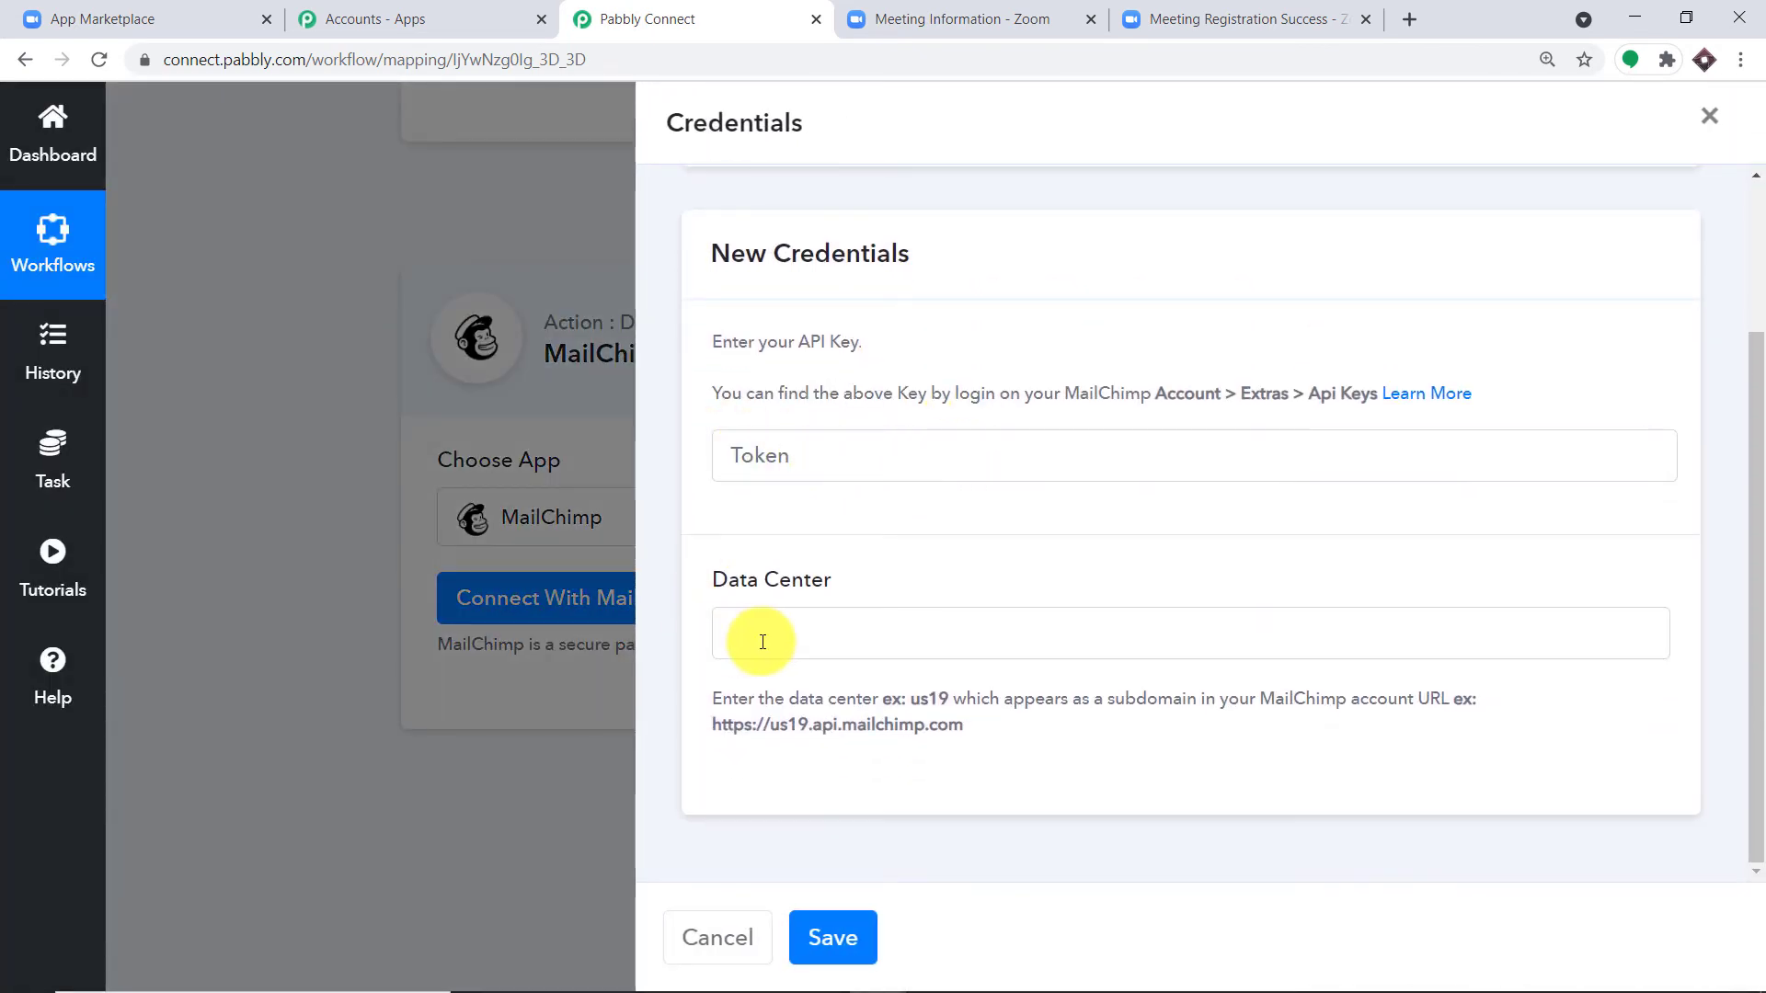
{"action": "left_click", "coordinate": [747, 449]}
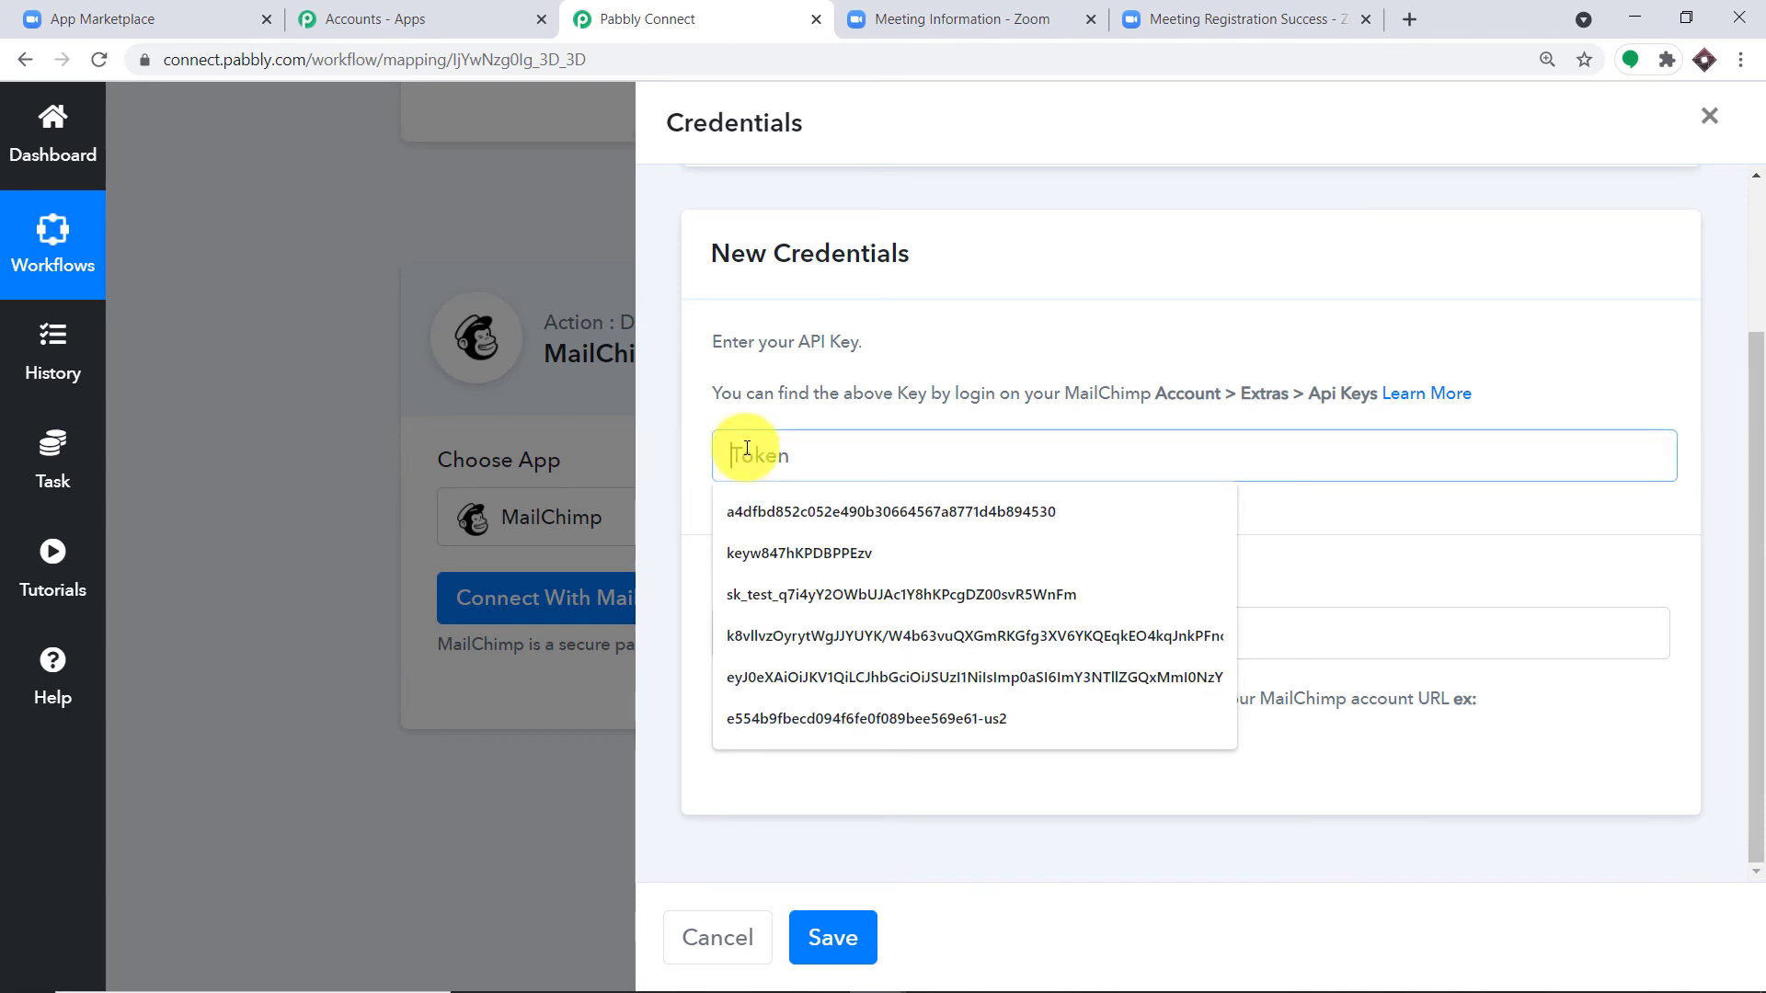
{"action": "left_click", "coordinate": [1412, 19]}
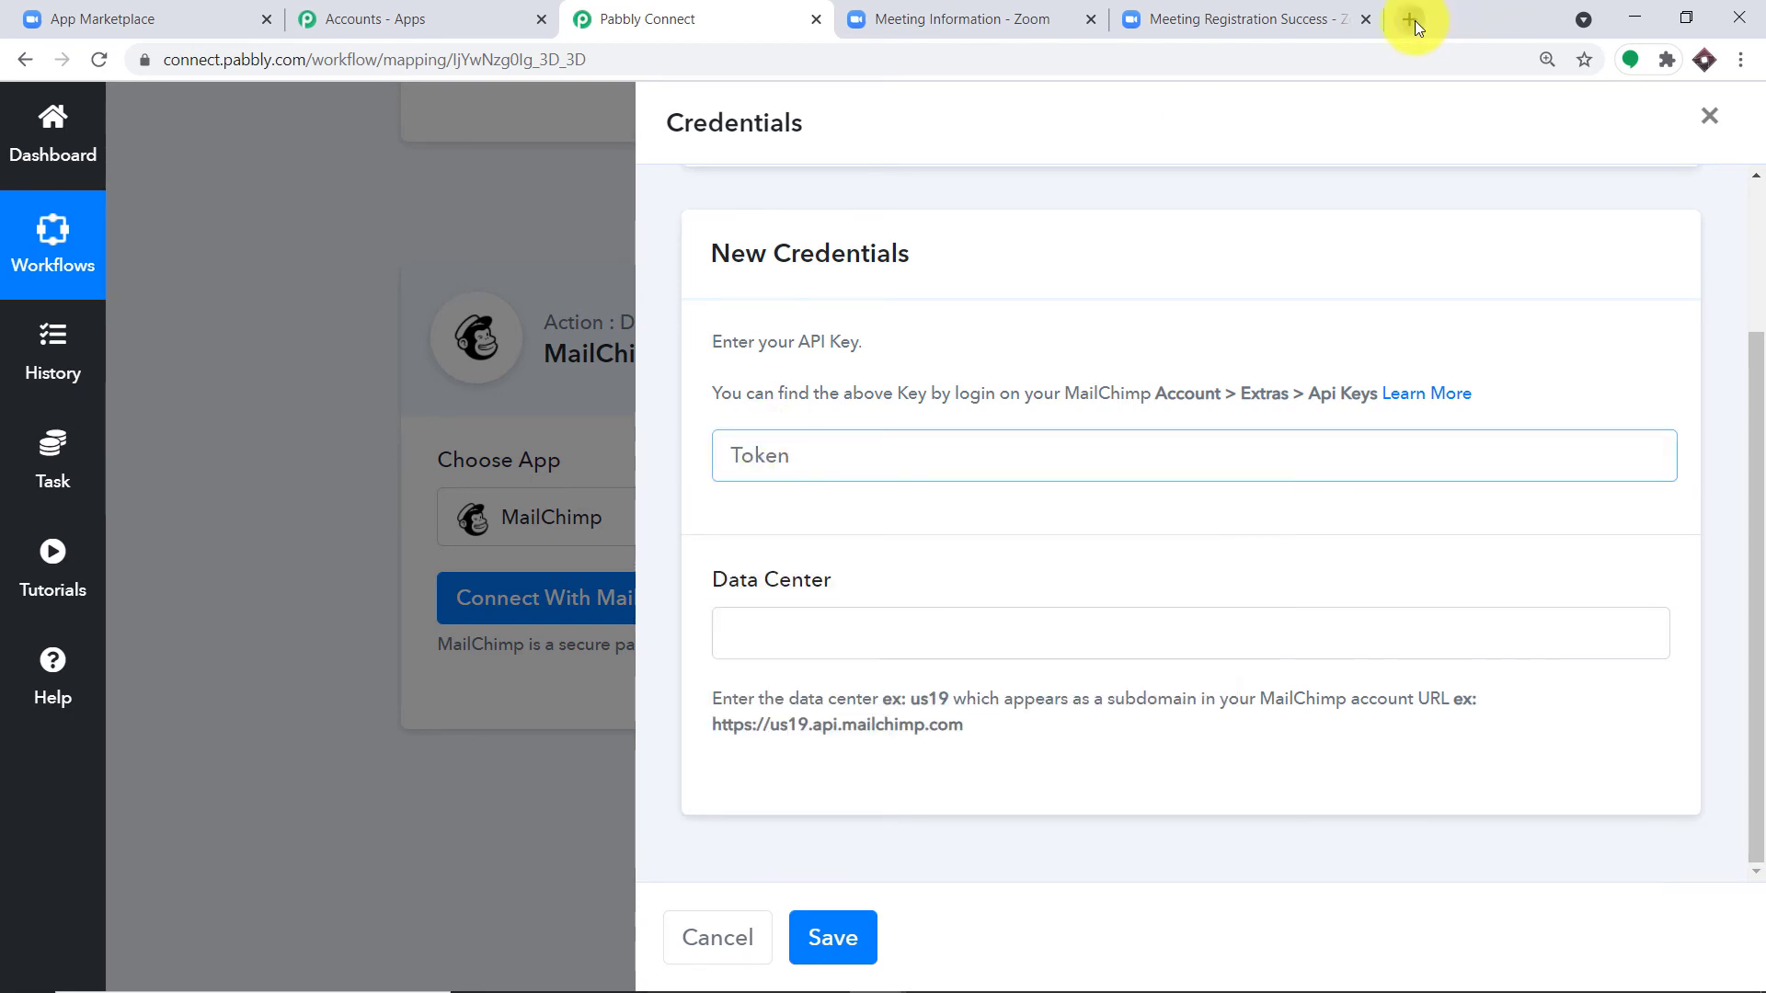
{"action": "type", "text": "mailchimp.com/account/"}
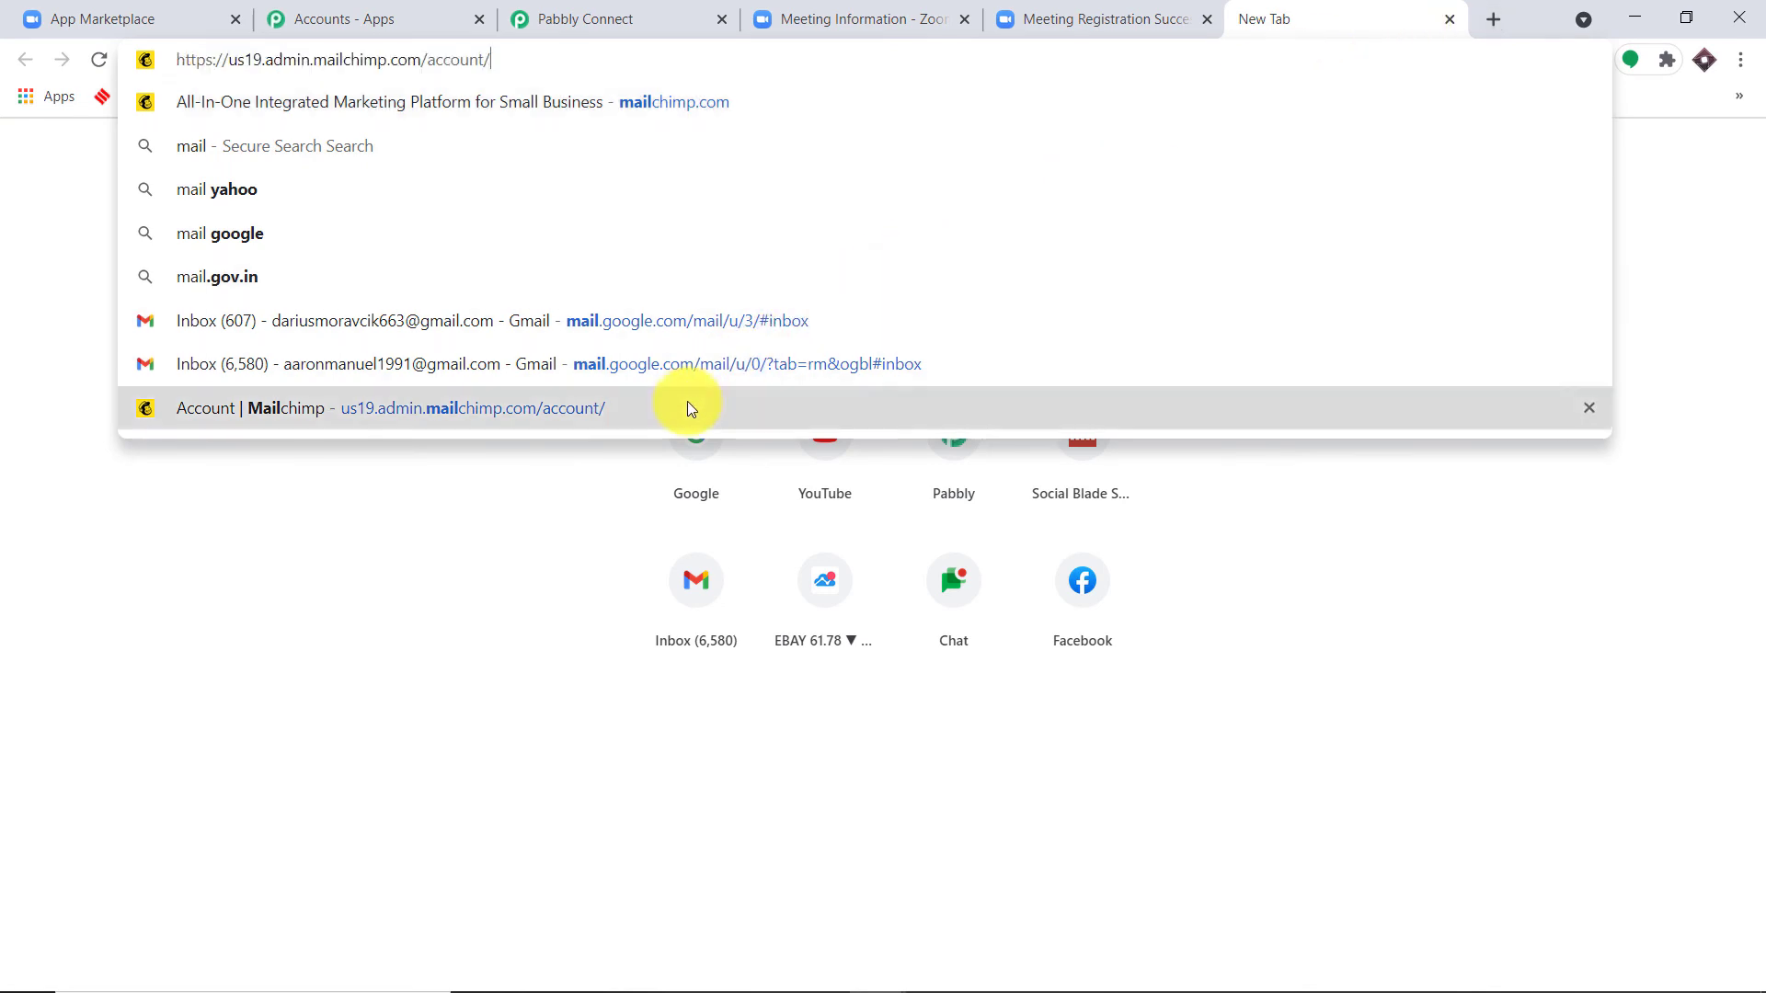
Step: Go to the API keys page under Mailchimp's Account > Extras
{"action": "left_click", "coordinate": [690, 405]}
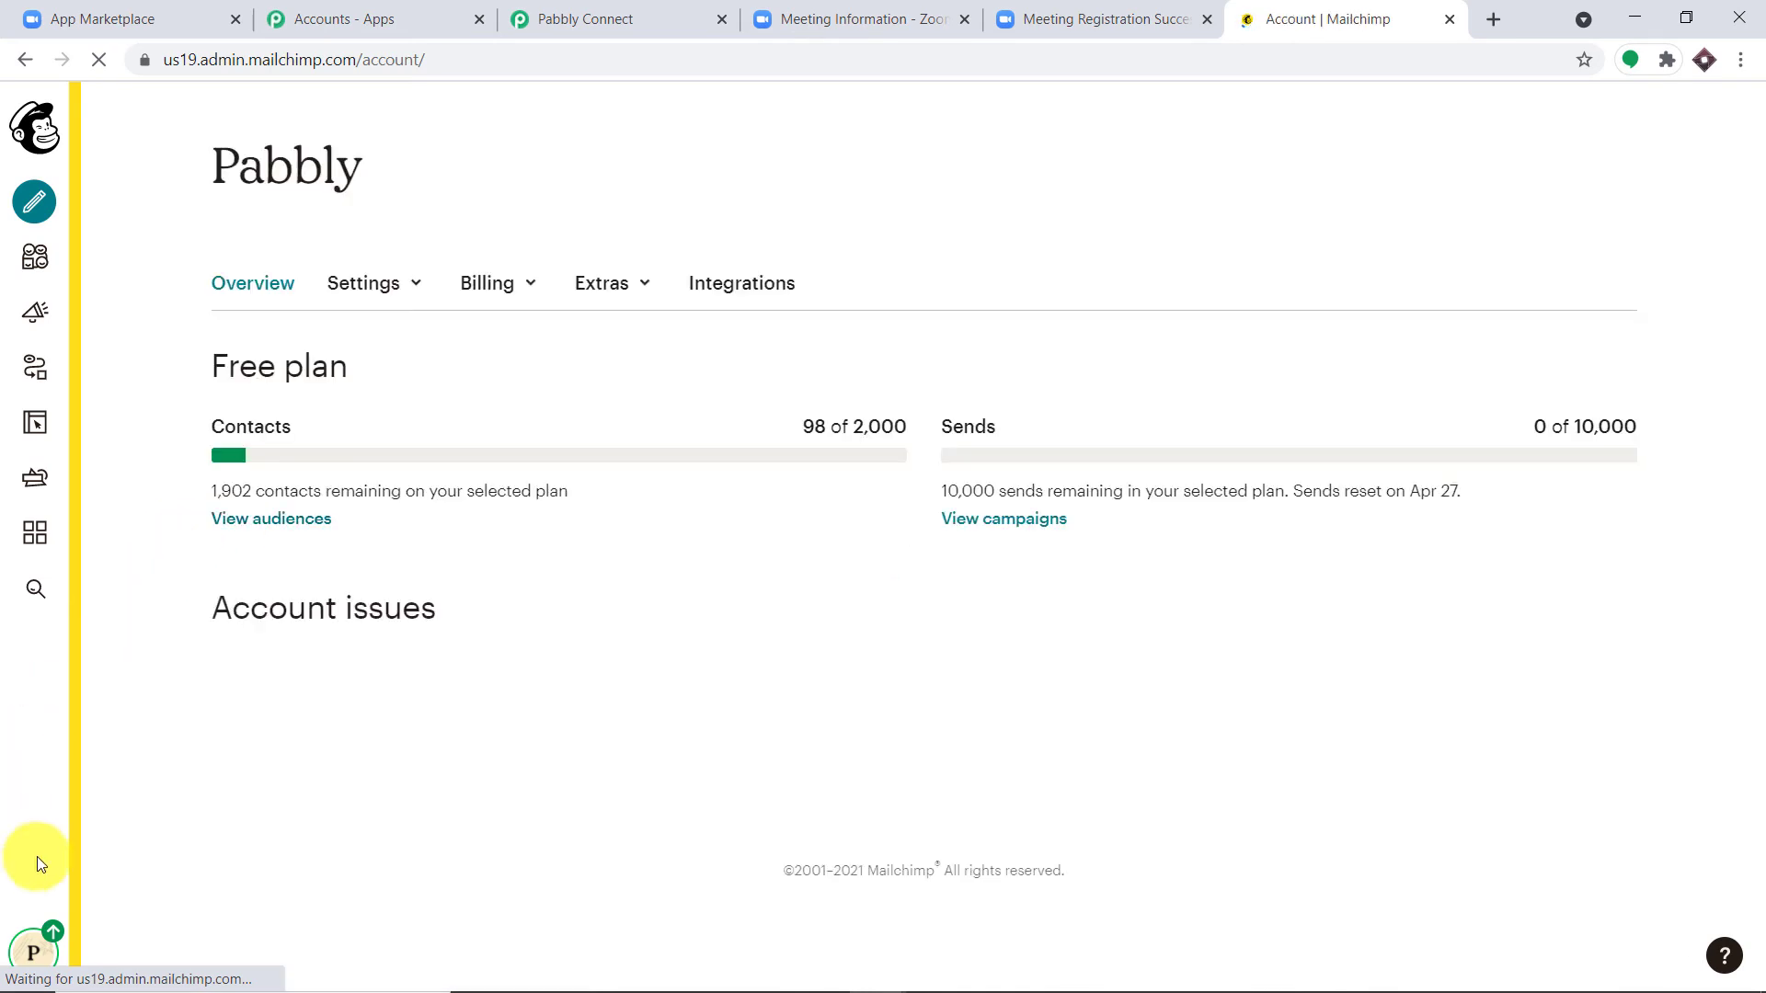
{"action": "left_click", "coordinate": [39, 955]}
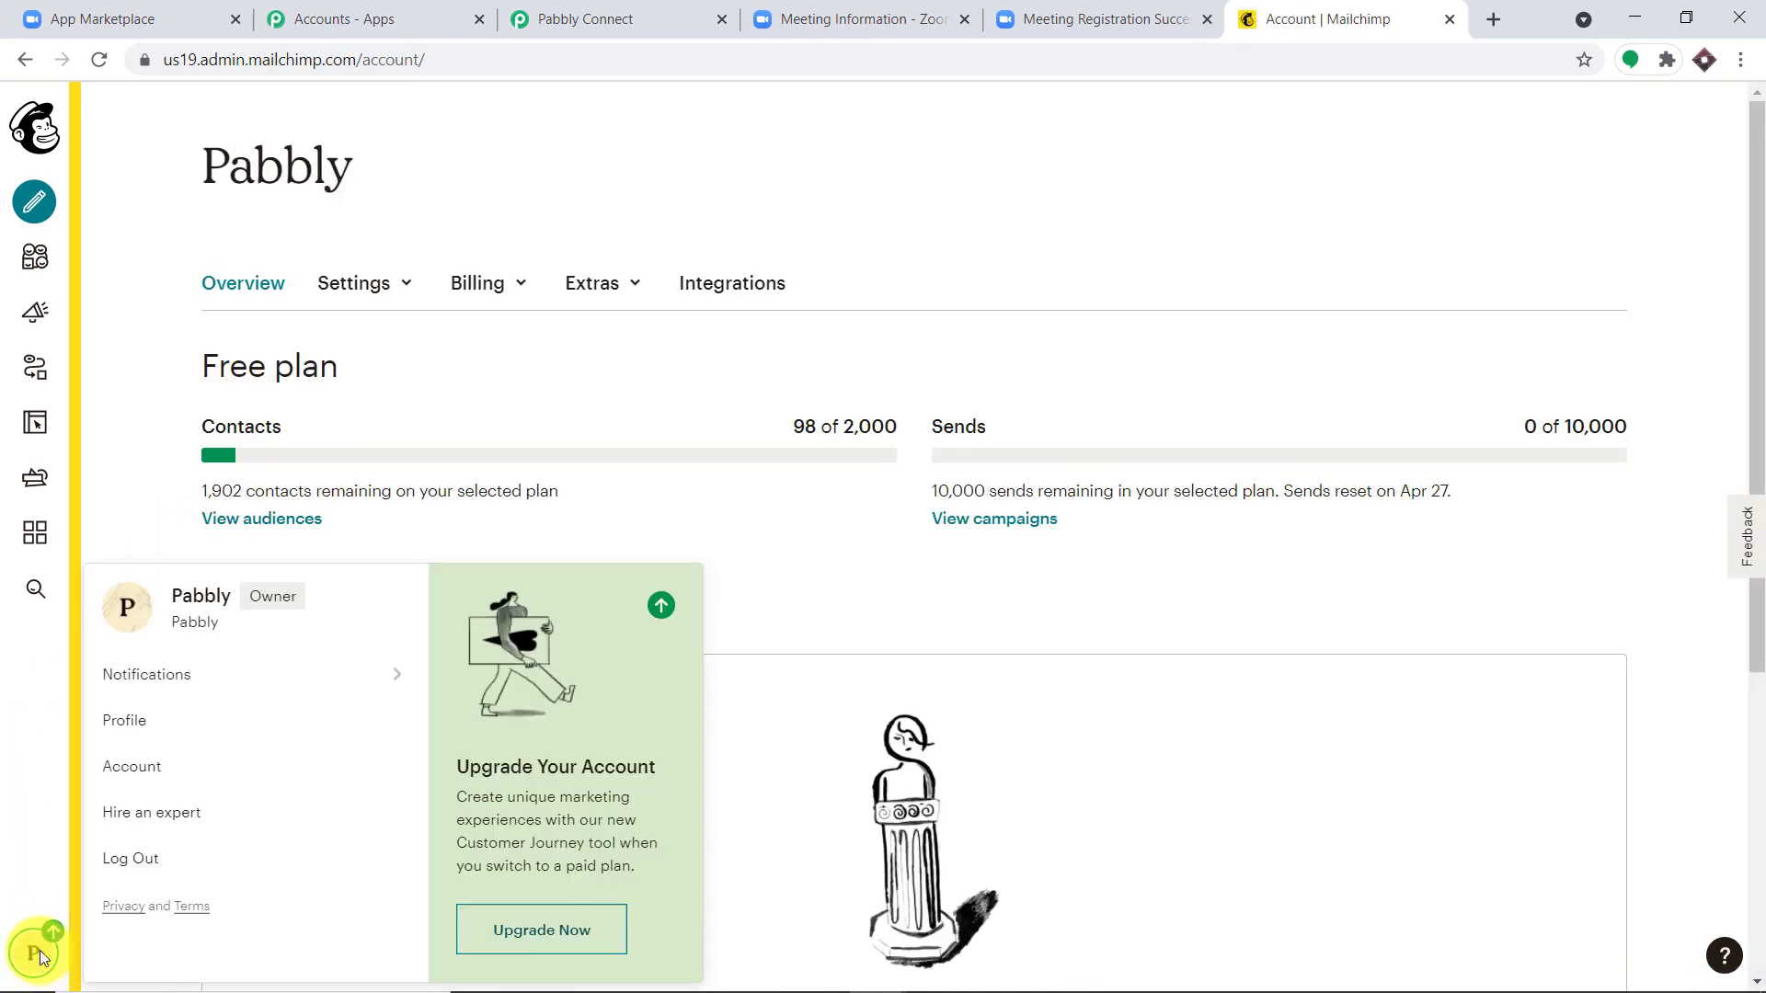
{"action": "left_click", "coordinate": [145, 767]}
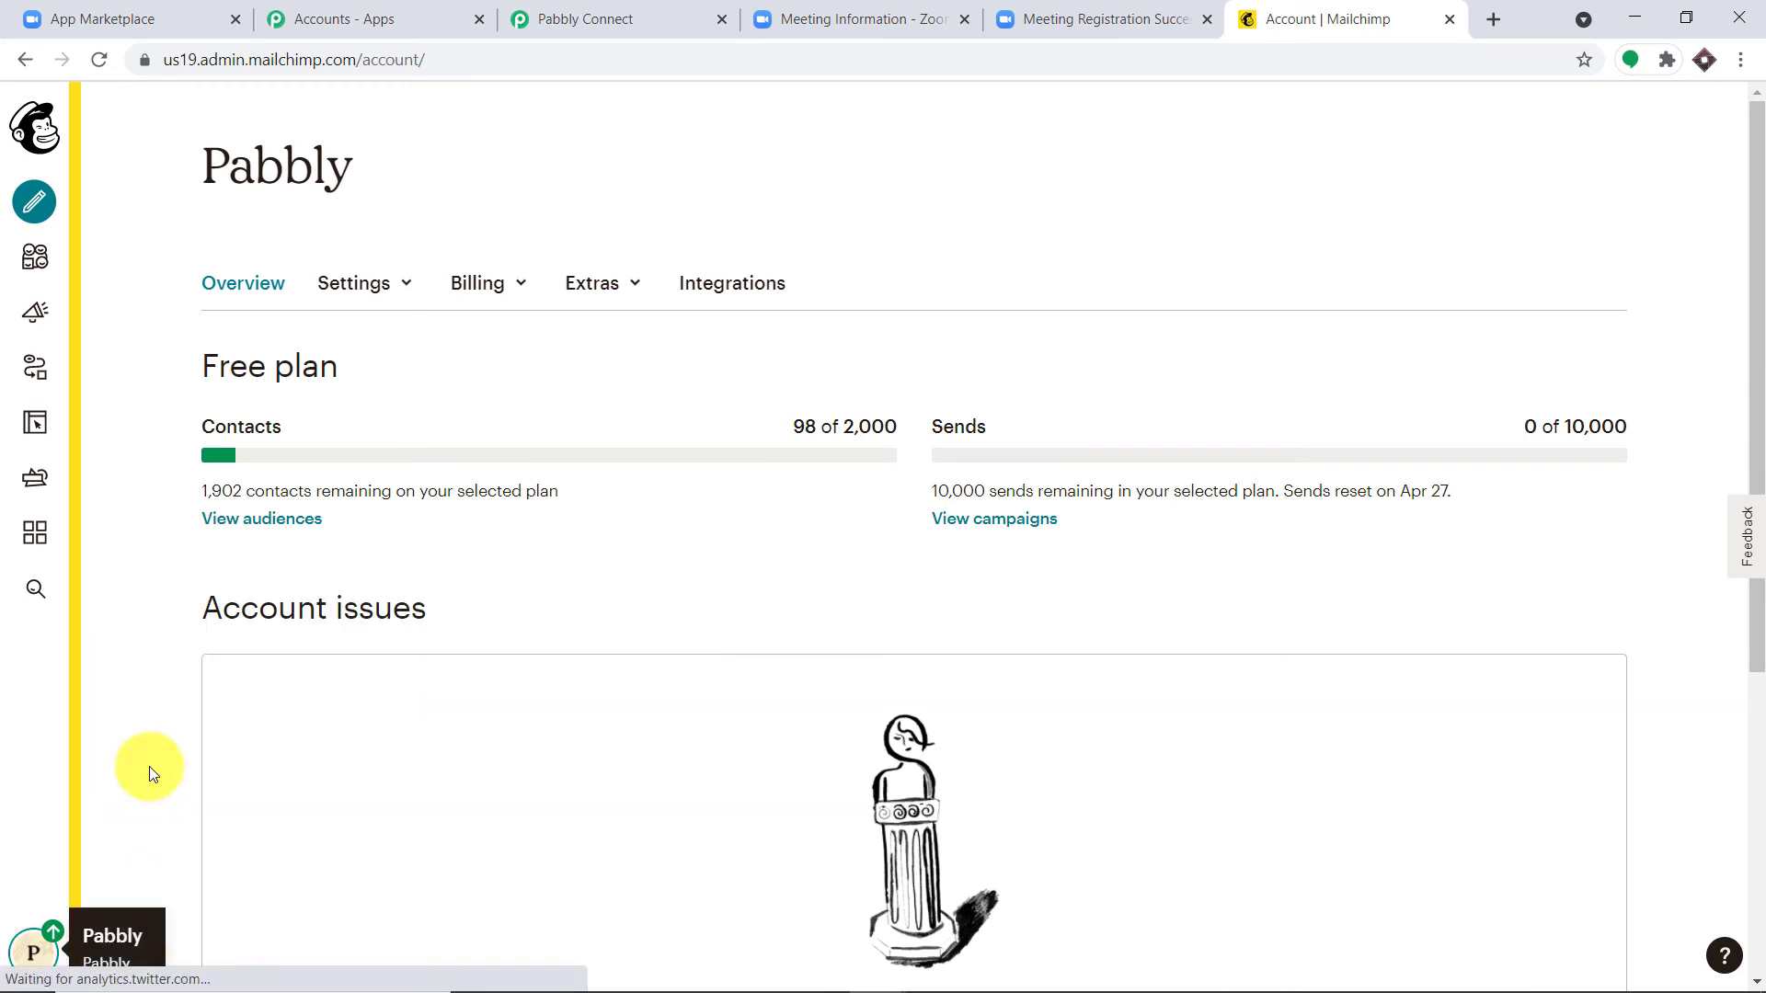
{"action": "left_click", "coordinate": [607, 292]}
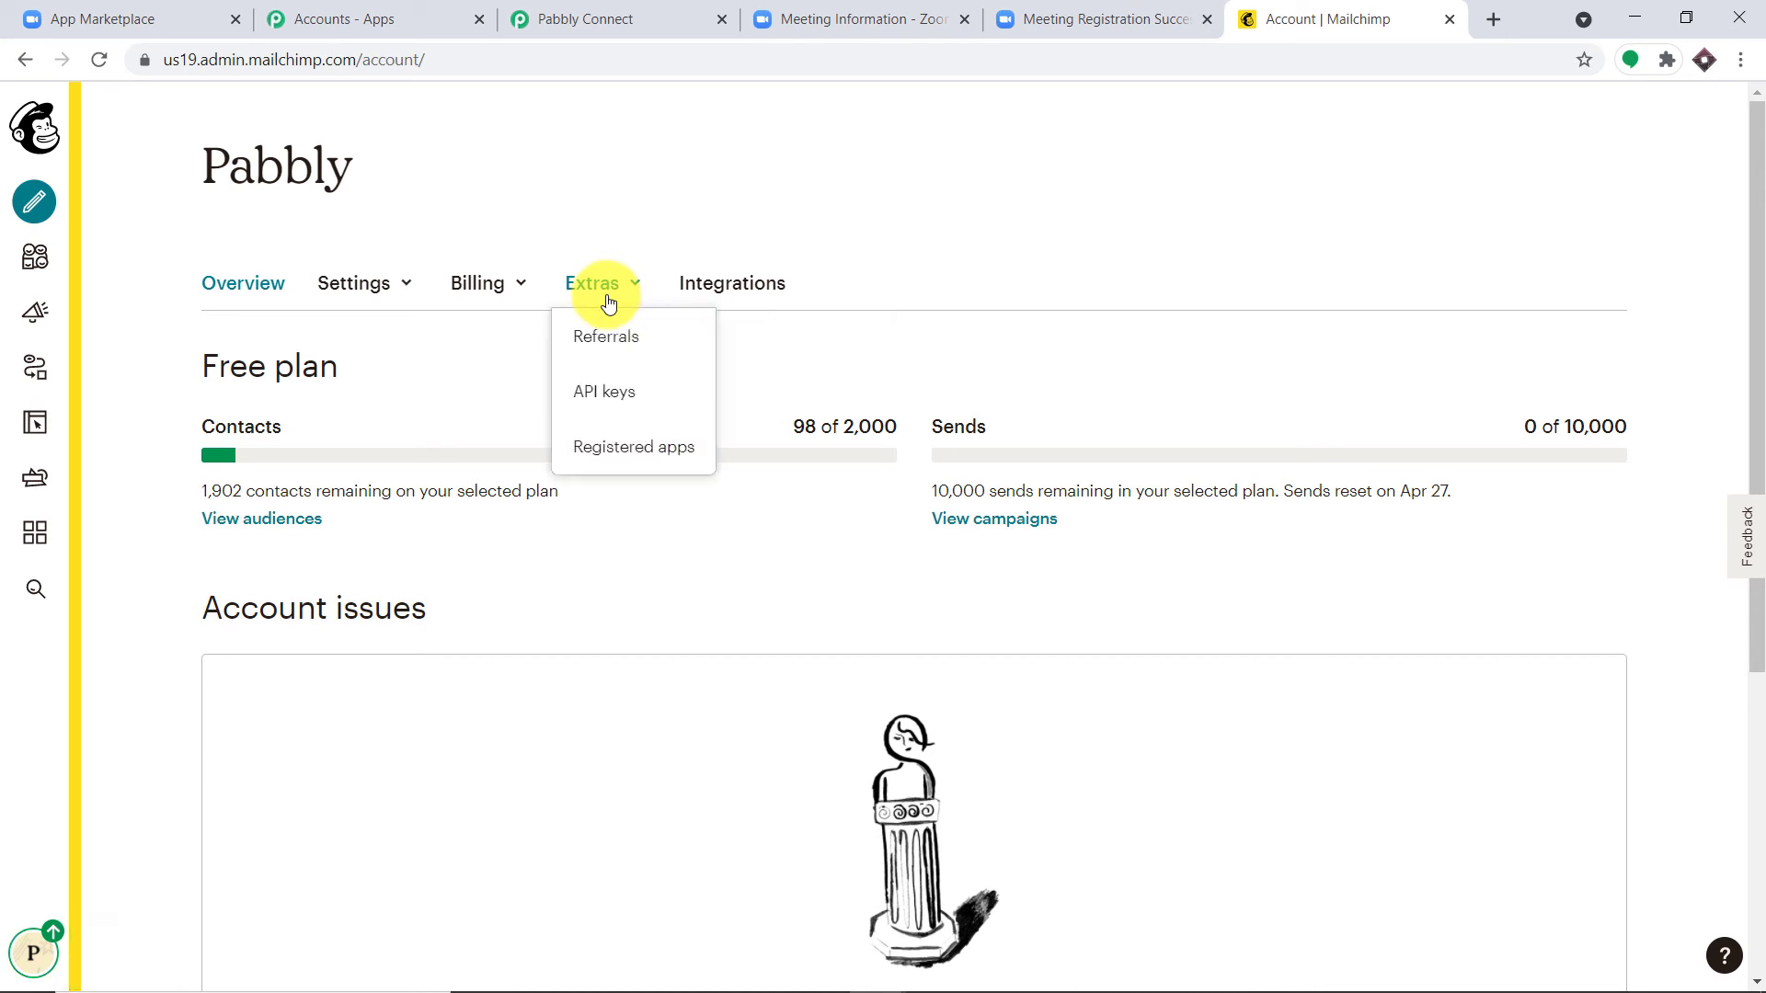
{"action": "left_click", "coordinate": [612, 402]}
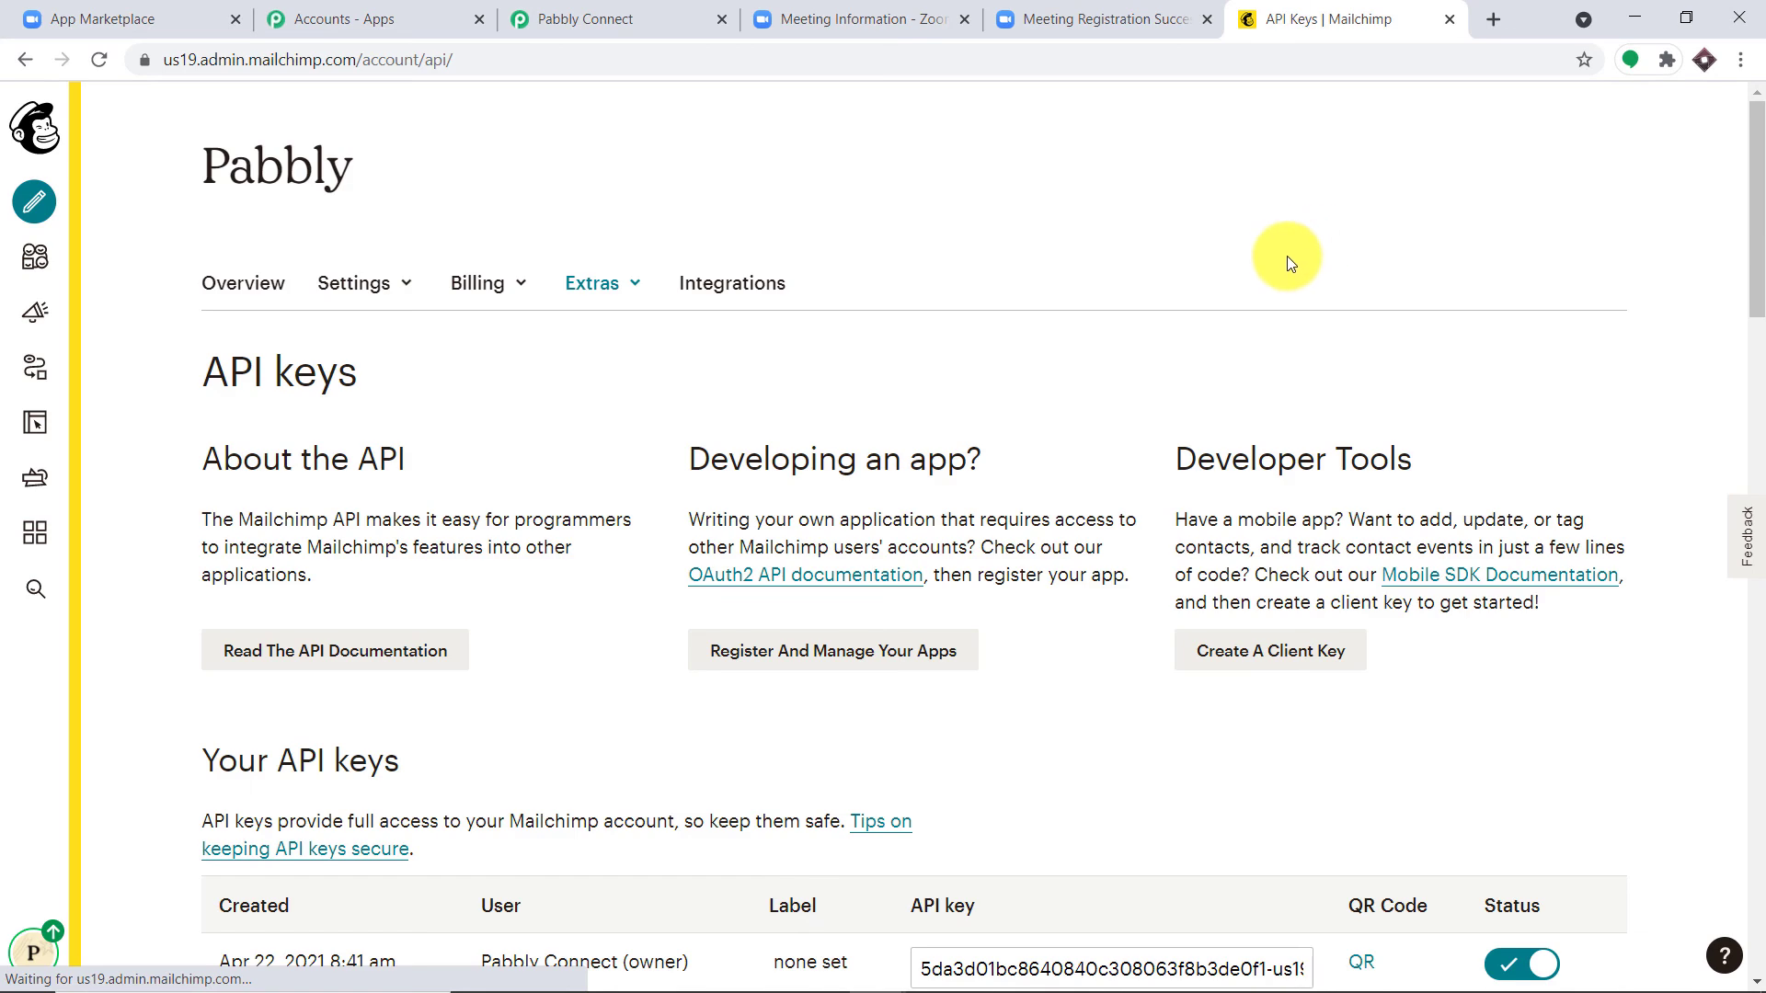
{"action": "scroll", "coordinate": [1200, 367], "scroll_direction": "down", "scroll_amount": 6}
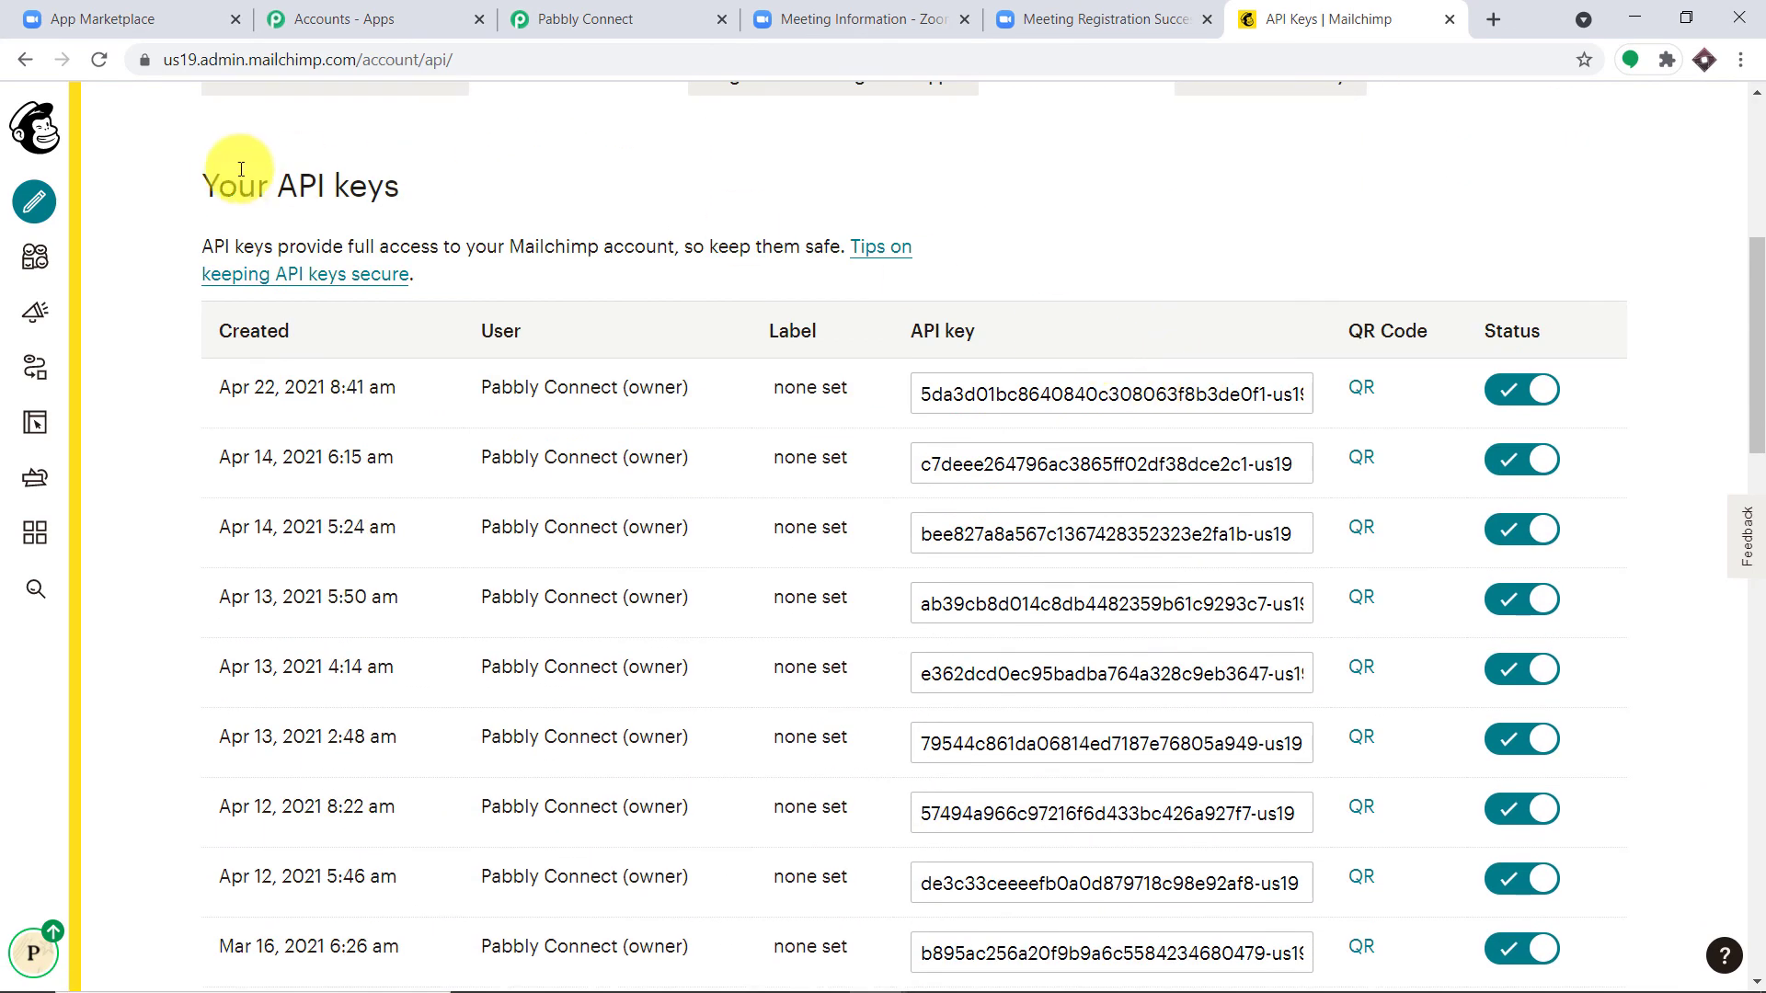
{"action": "scroll", "coordinate": [1186, 367], "scroll_direction": "down", "scroll_amount": 6}
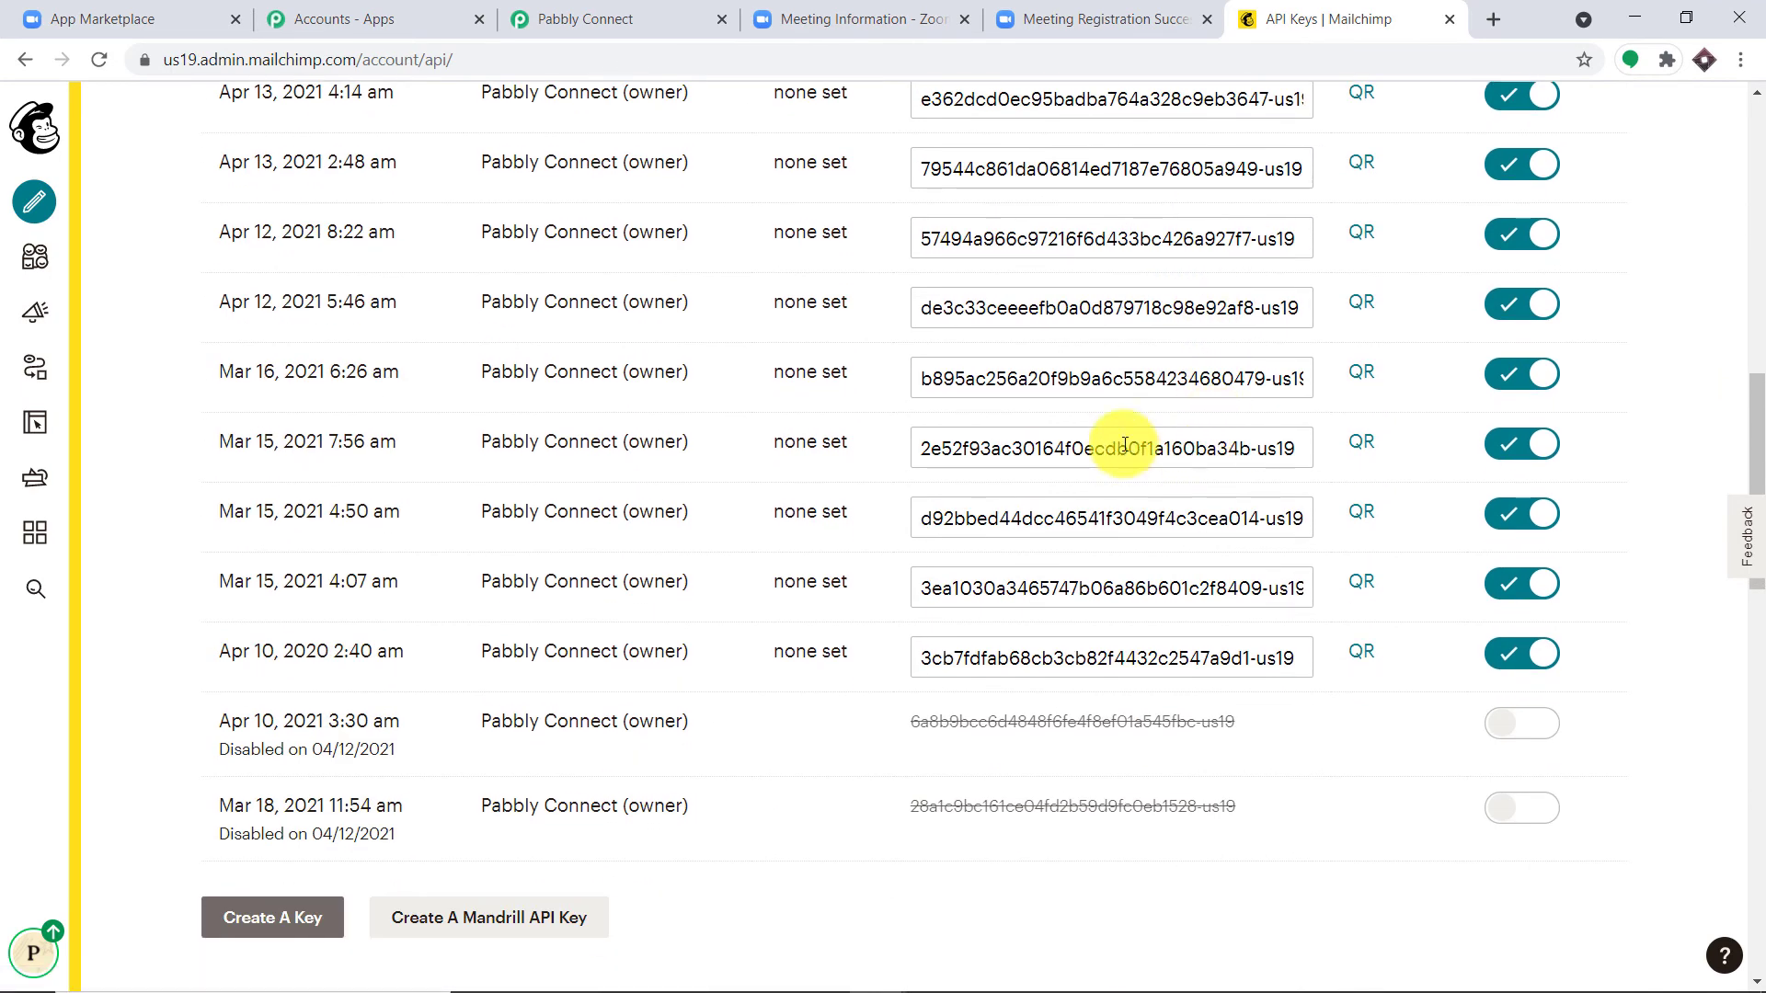
{"action": "scroll", "coordinate": [1086, 433], "scroll_direction": "down", "scroll_amount": 2}
Step: Create a new Mailchimp API key and copy it
{"action": "left_click", "coordinate": [267, 687]}
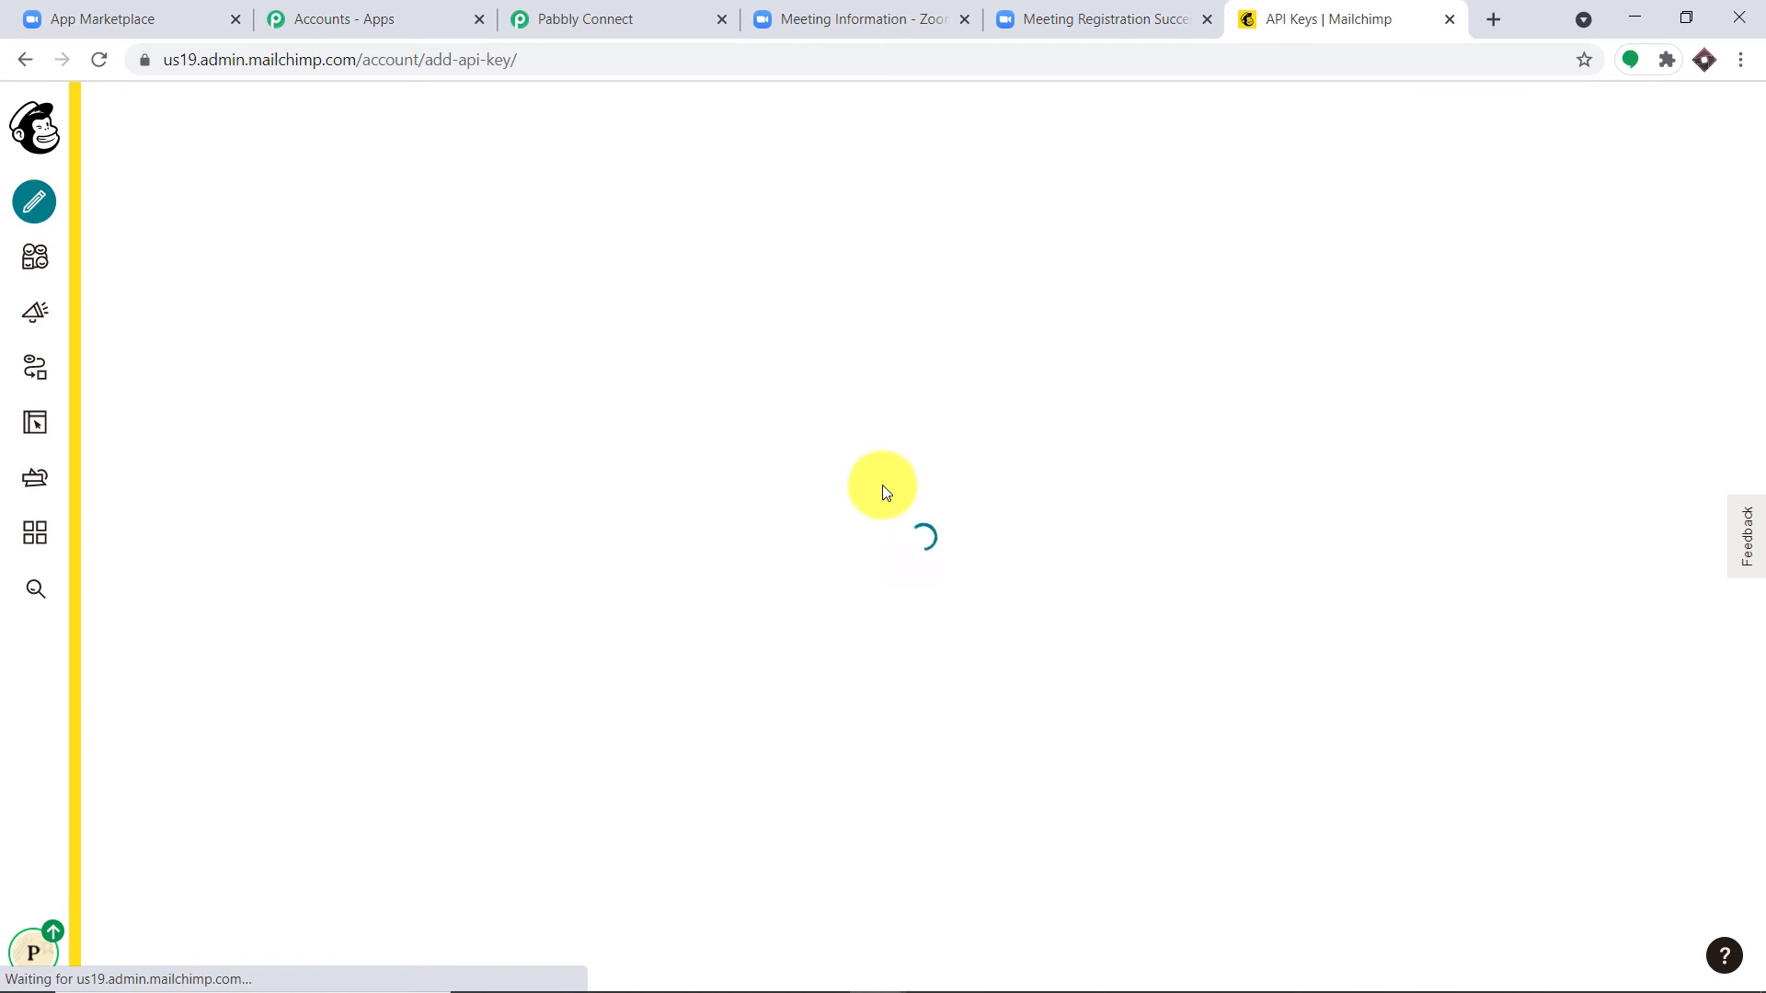
{"action": "scroll", "coordinate": [1091, 461], "scroll_direction": "down", "scroll_amount": 6}
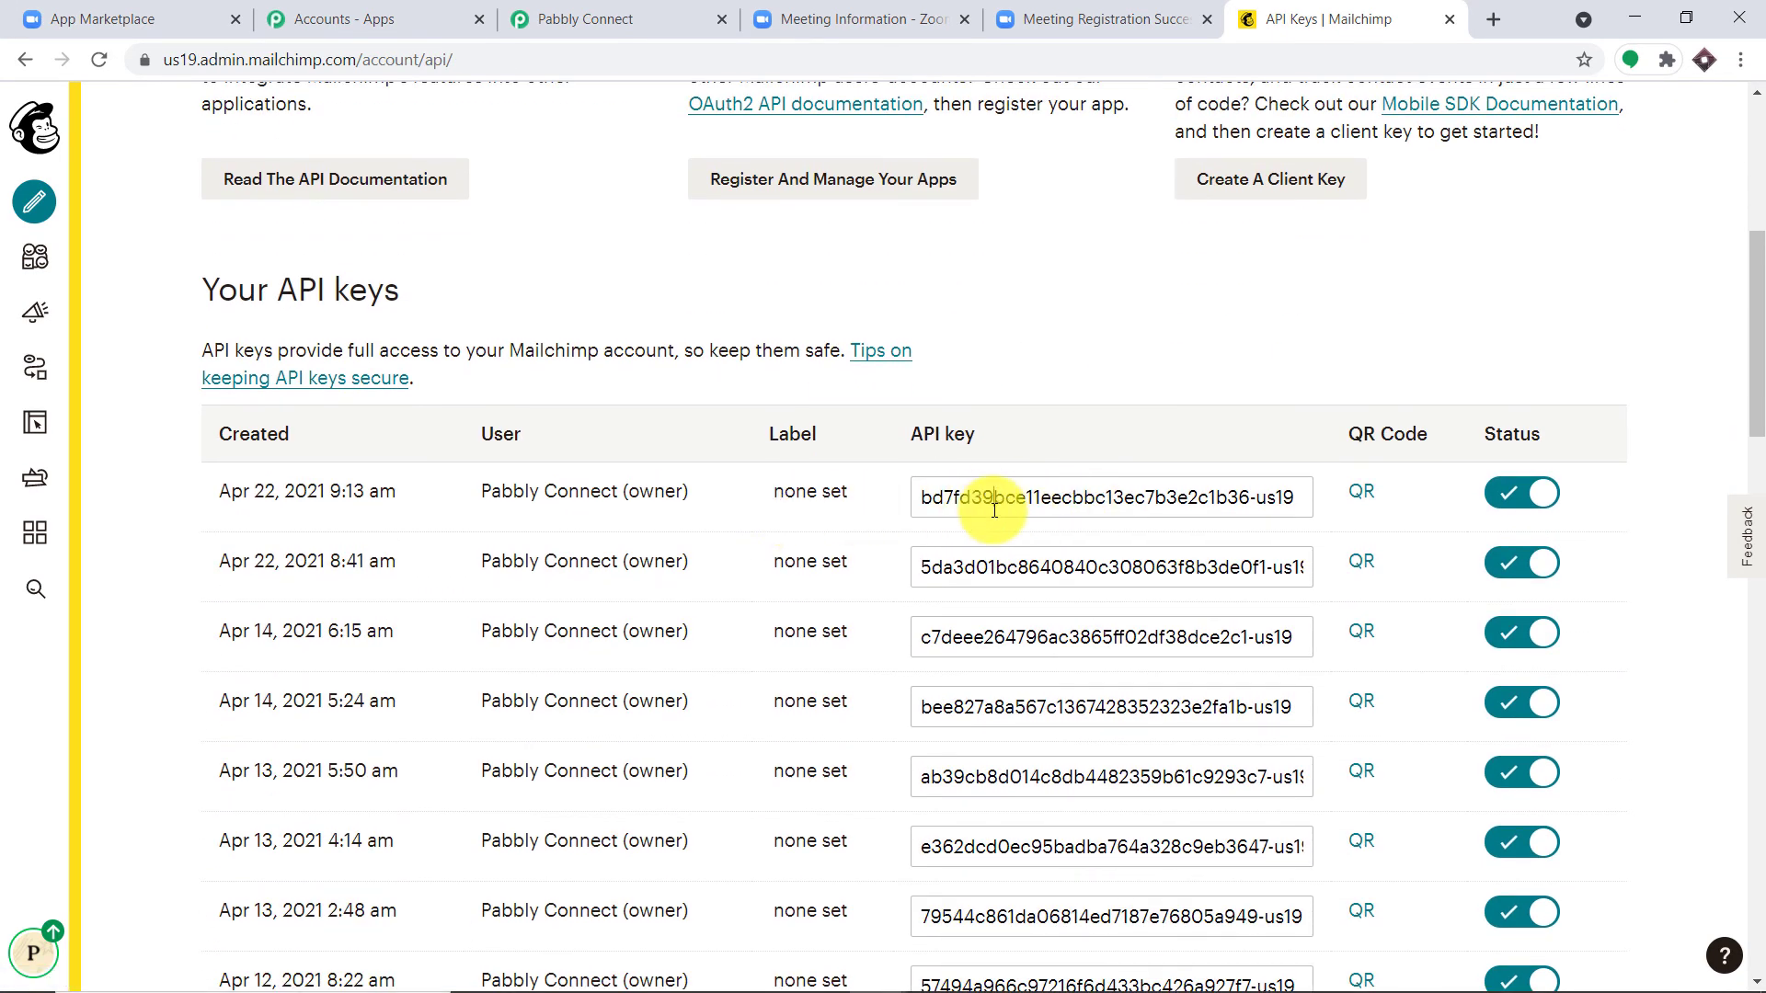
{"action": "left_click", "coordinate": [995, 509]}
{"action": "right_click", "coordinate": [995, 511]}
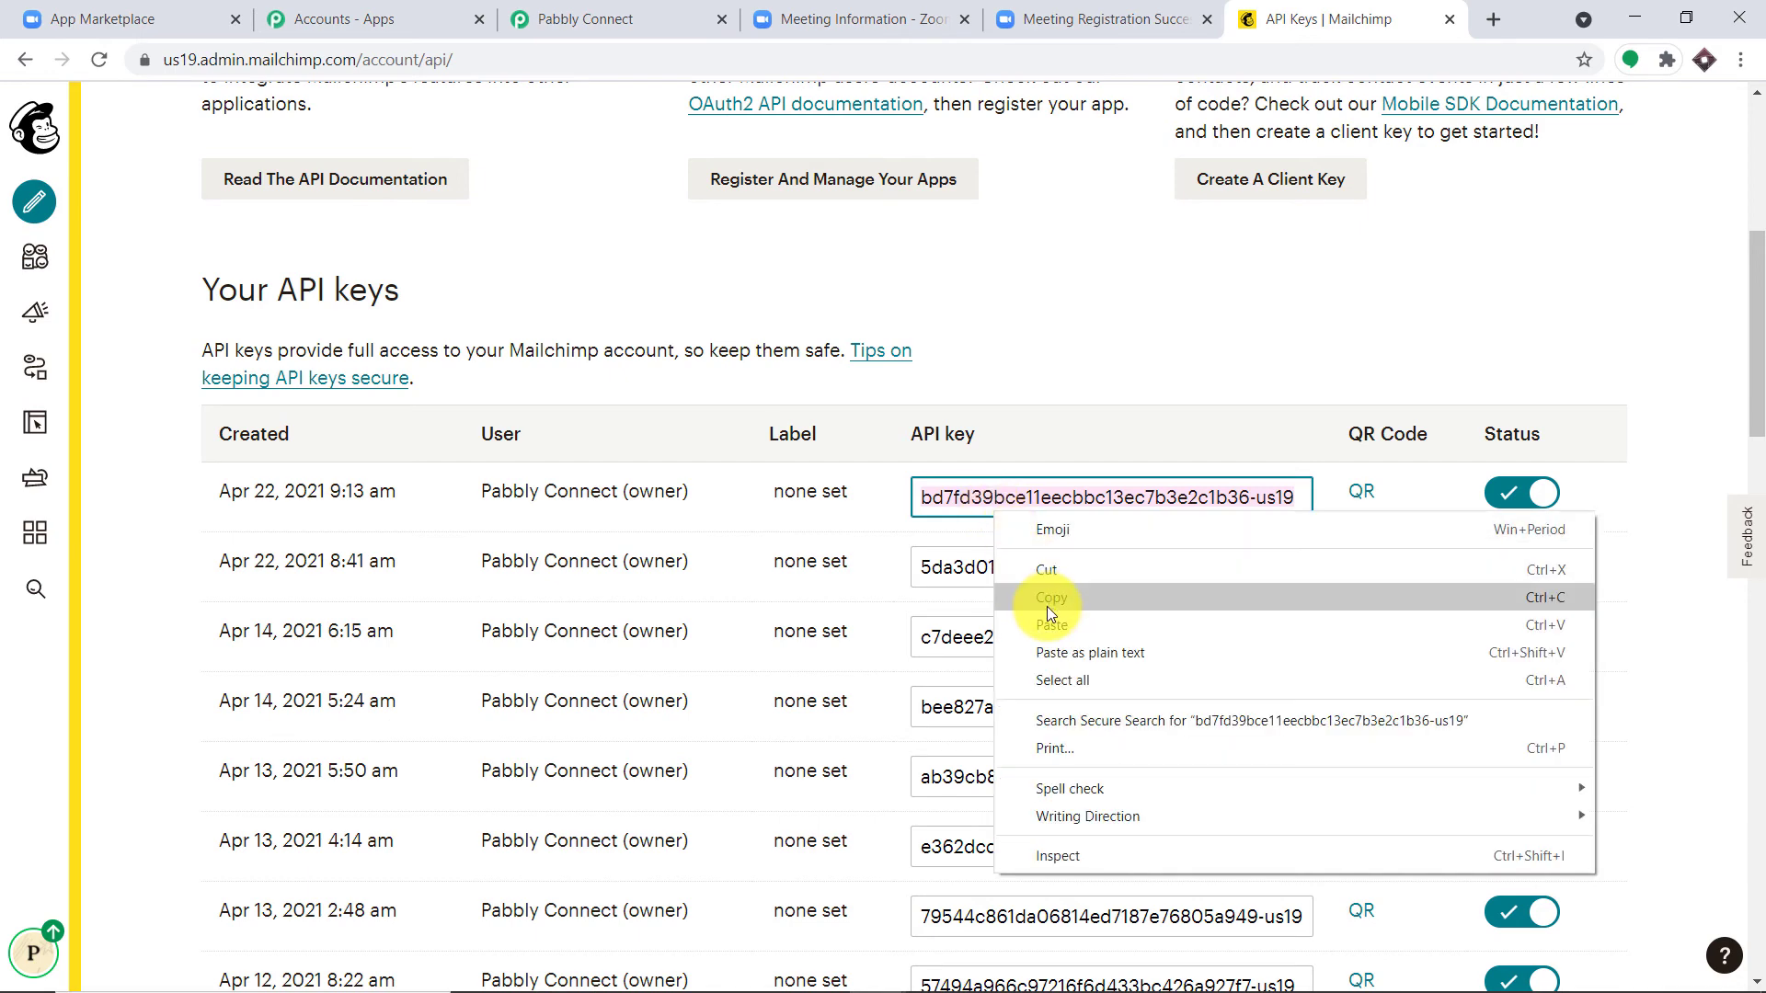
{"action": "left_click", "coordinate": [1047, 605]}
{"action": "left_click", "coordinate": [658, 14]}
Step: Paste the new Mailchimp API key into the Token field
{"action": "left_click", "coordinate": [850, 454]}
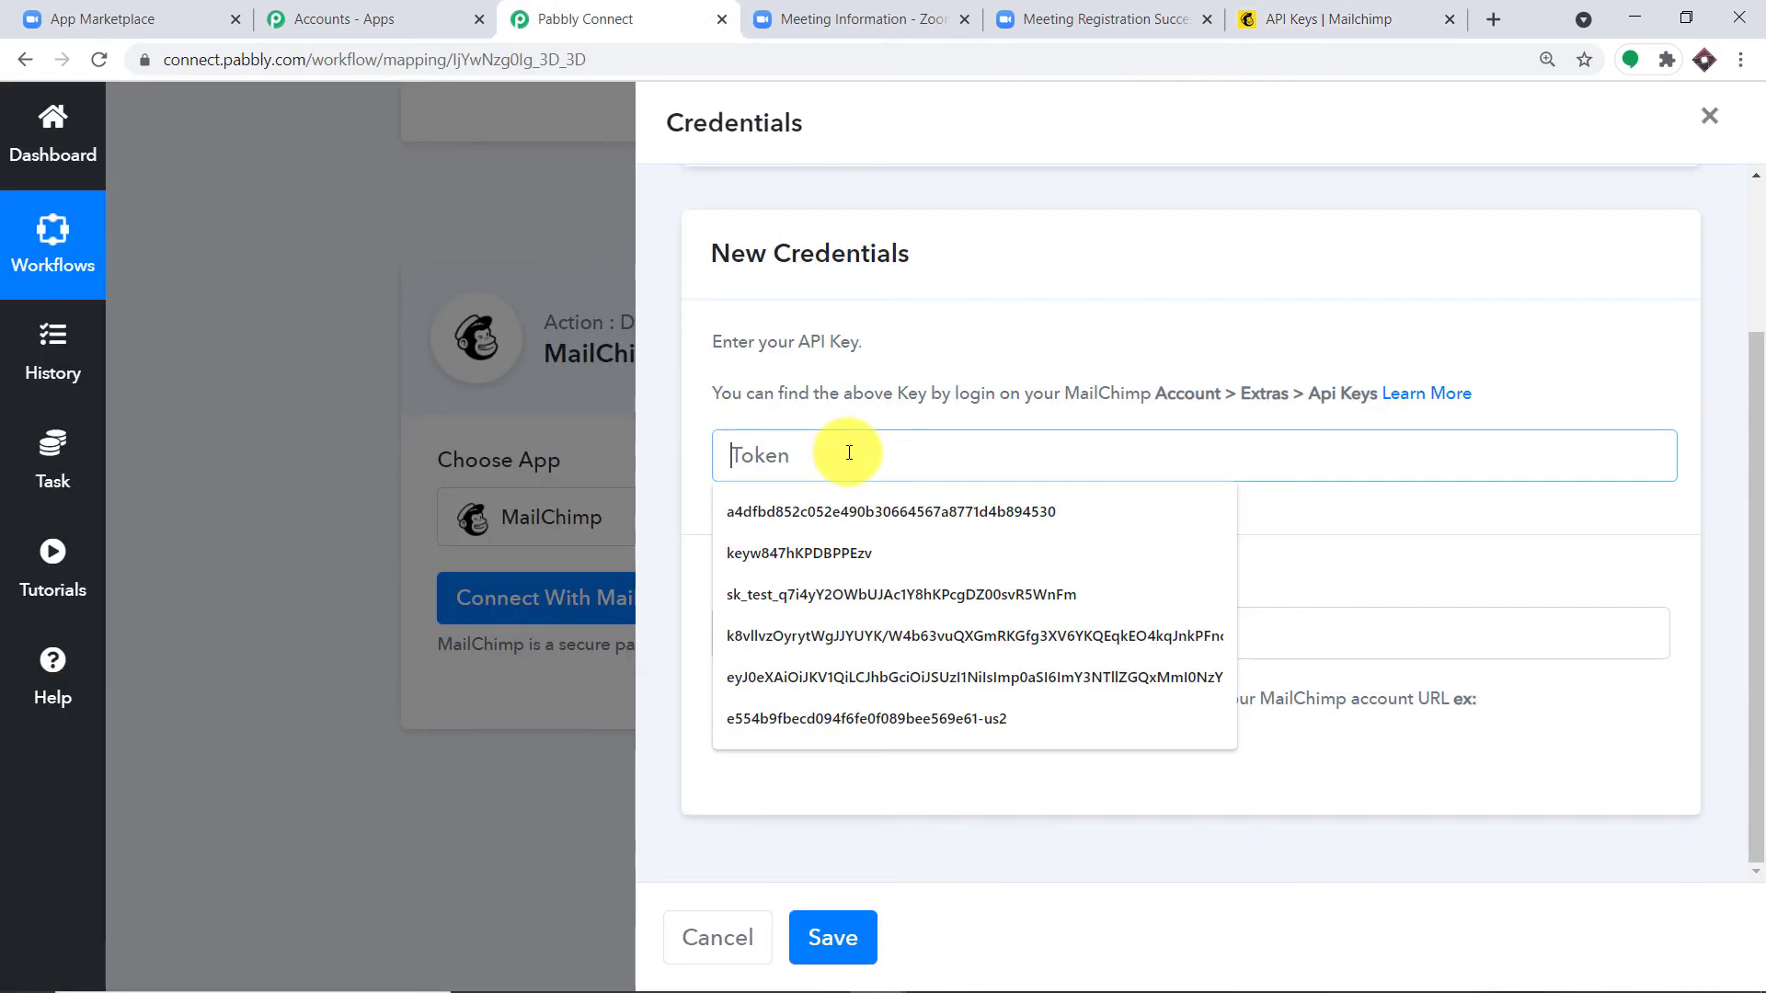
{"action": "right_click", "coordinate": [899, 460]}
{"action": "left_click", "coordinate": [923, 629]}
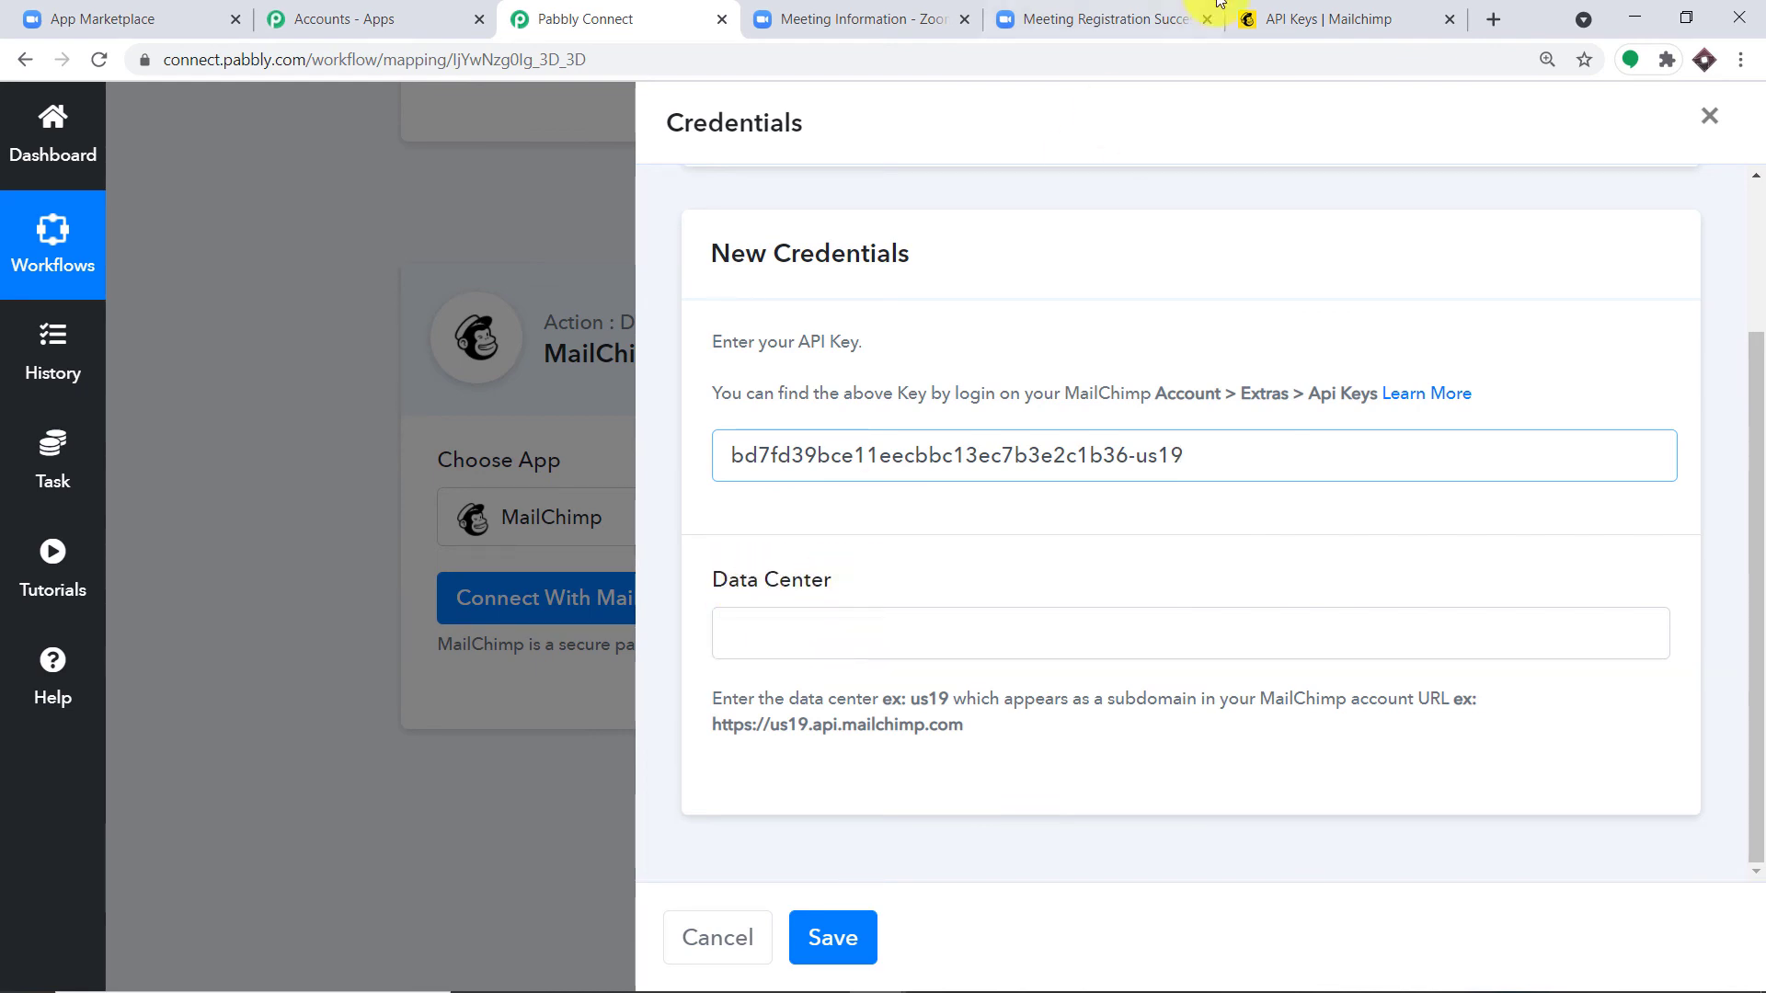
Step: Fill Data Center with us19, copied from the Mailchimp URL, and save the credentials
{"action": "left_click", "coordinate": [1256, 18]}
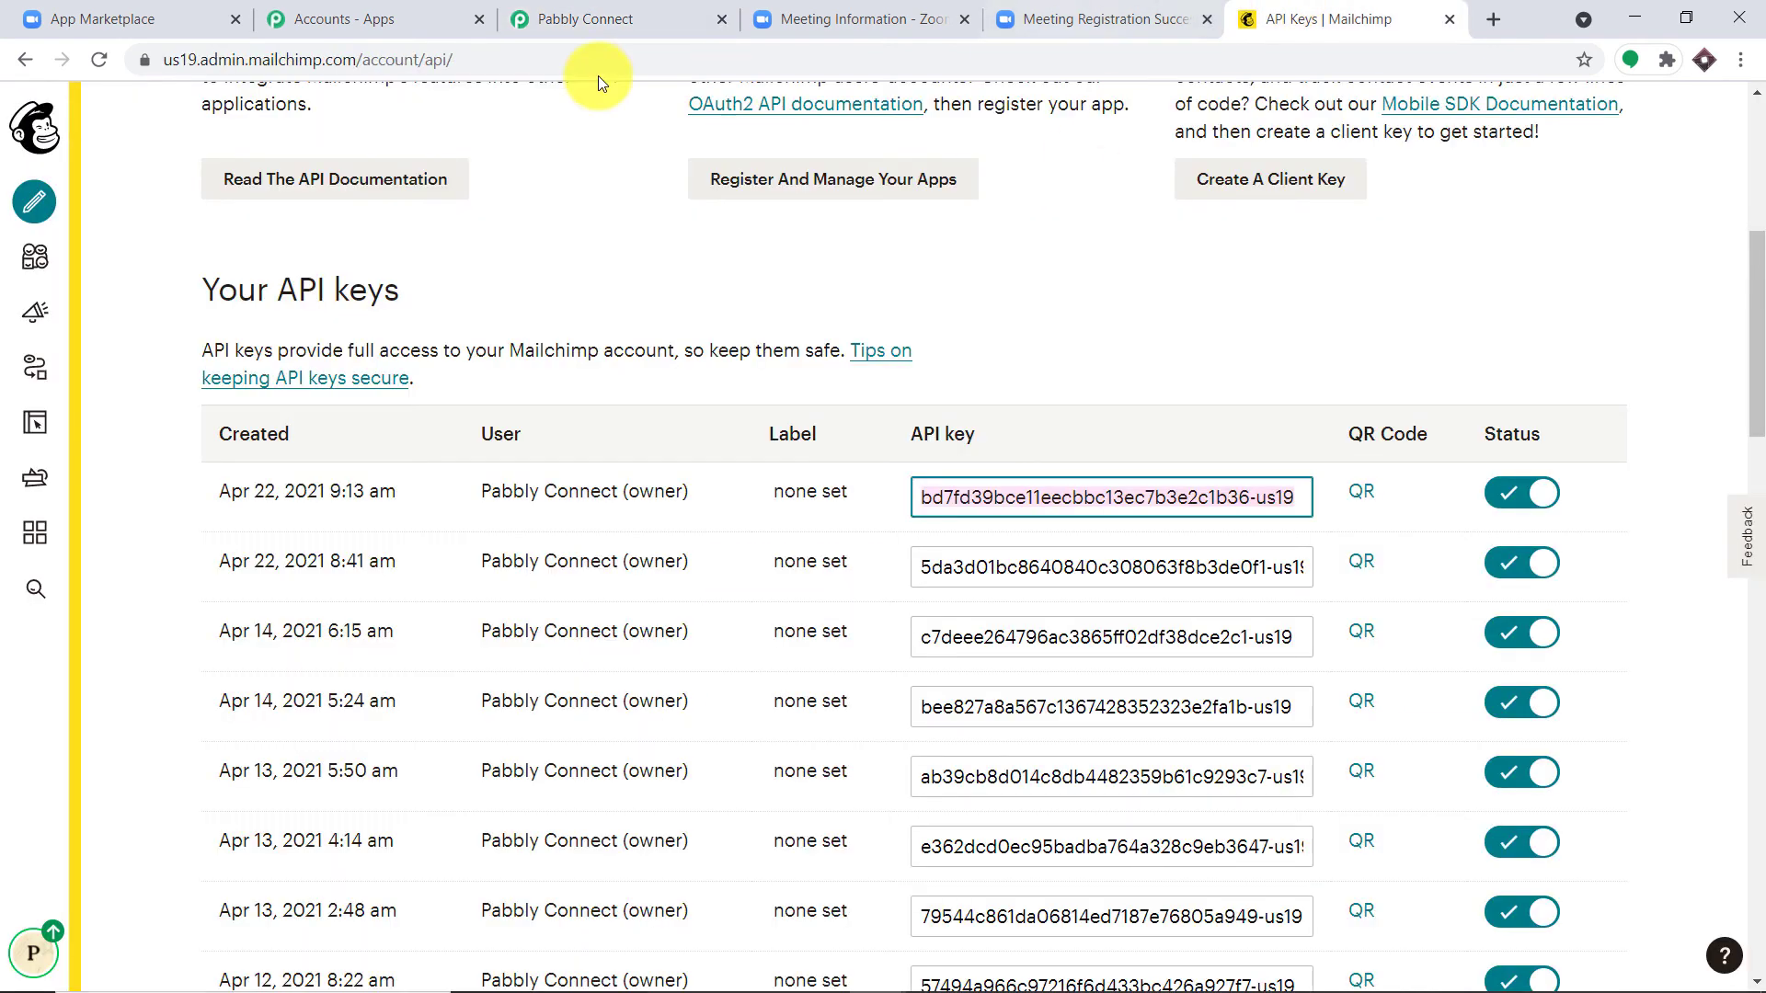
{"action": "double_click", "coordinate": [191, 61]}
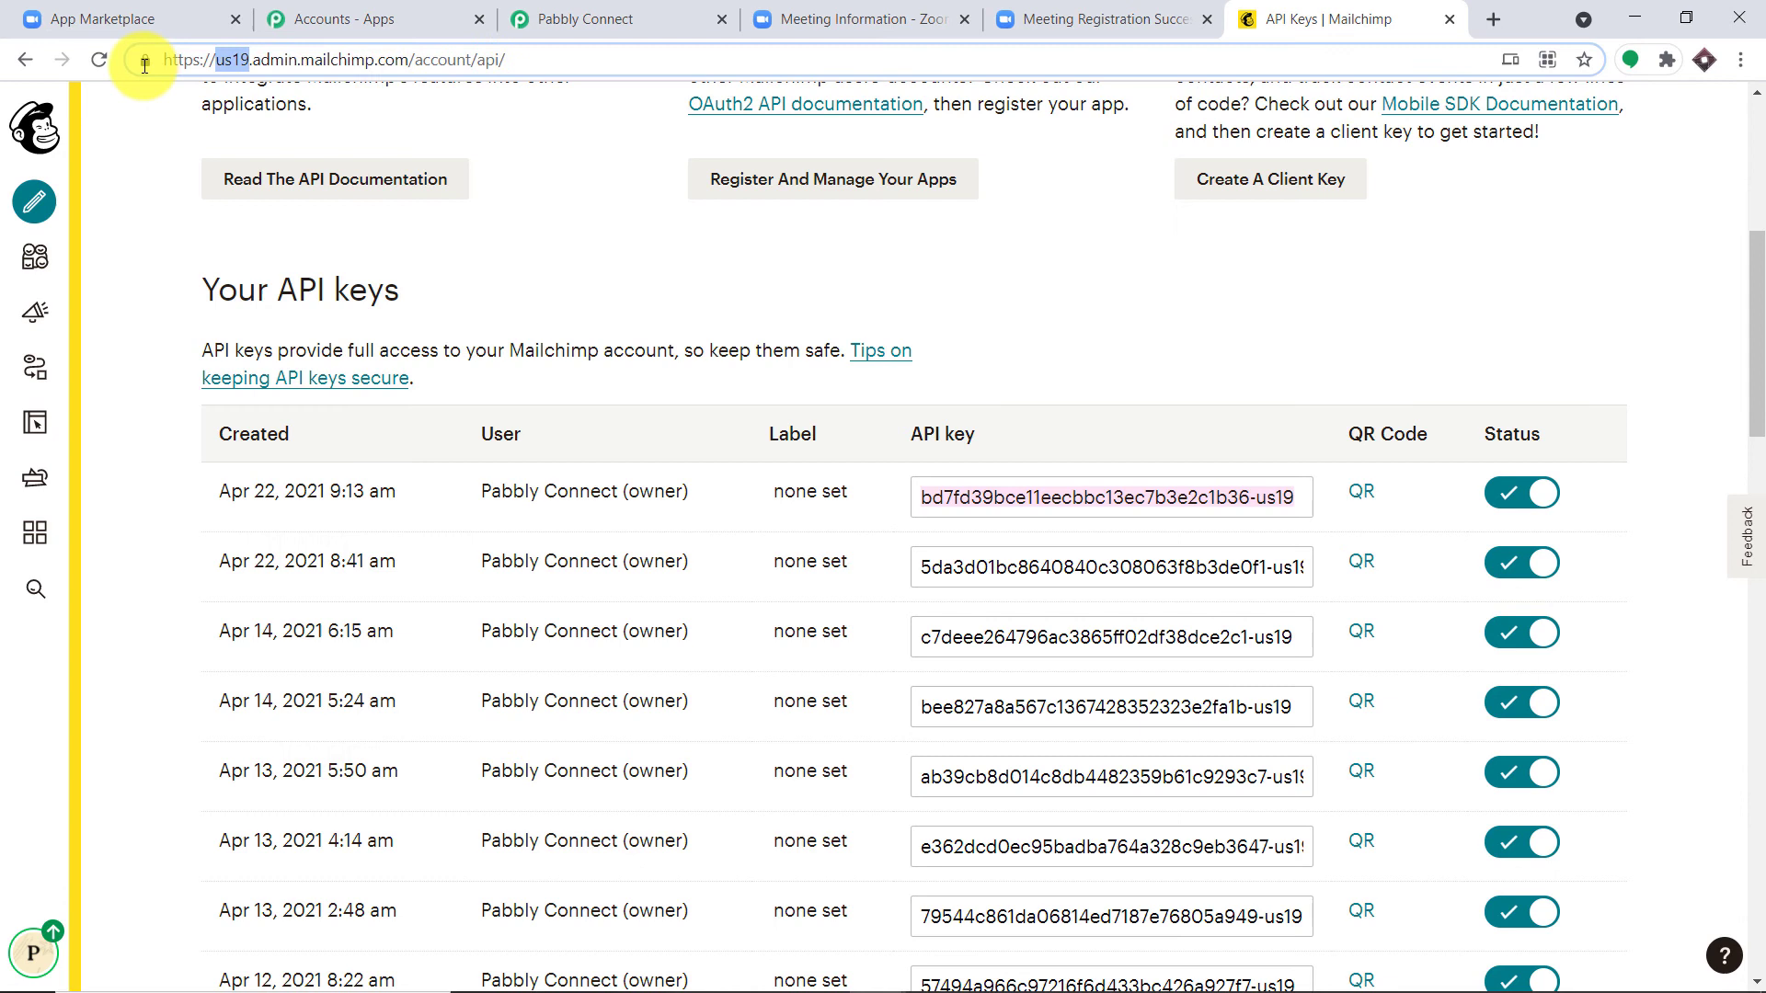
{"action": "right_click", "coordinate": [240, 57]}
{"action": "left_click", "coordinate": [310, 213]}
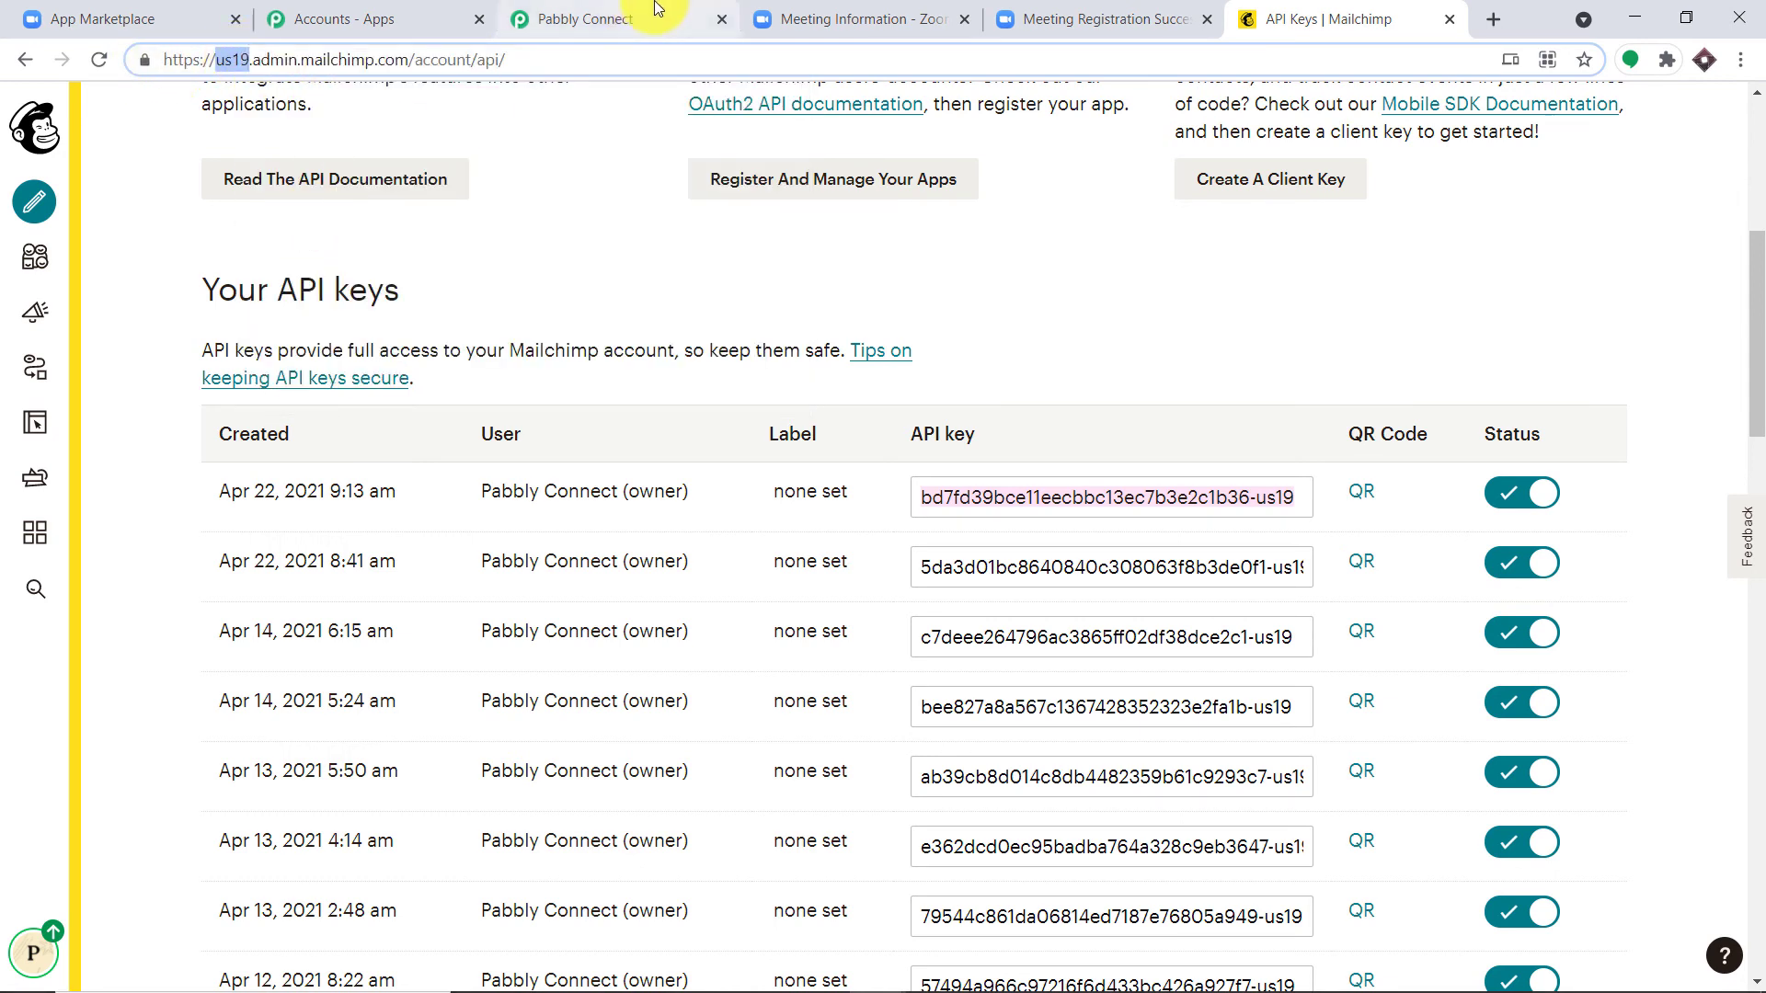
{"action": "left_click", "coordinate": [659, 11]}
{"action": "right_click", "coordinate": [765, 625]}
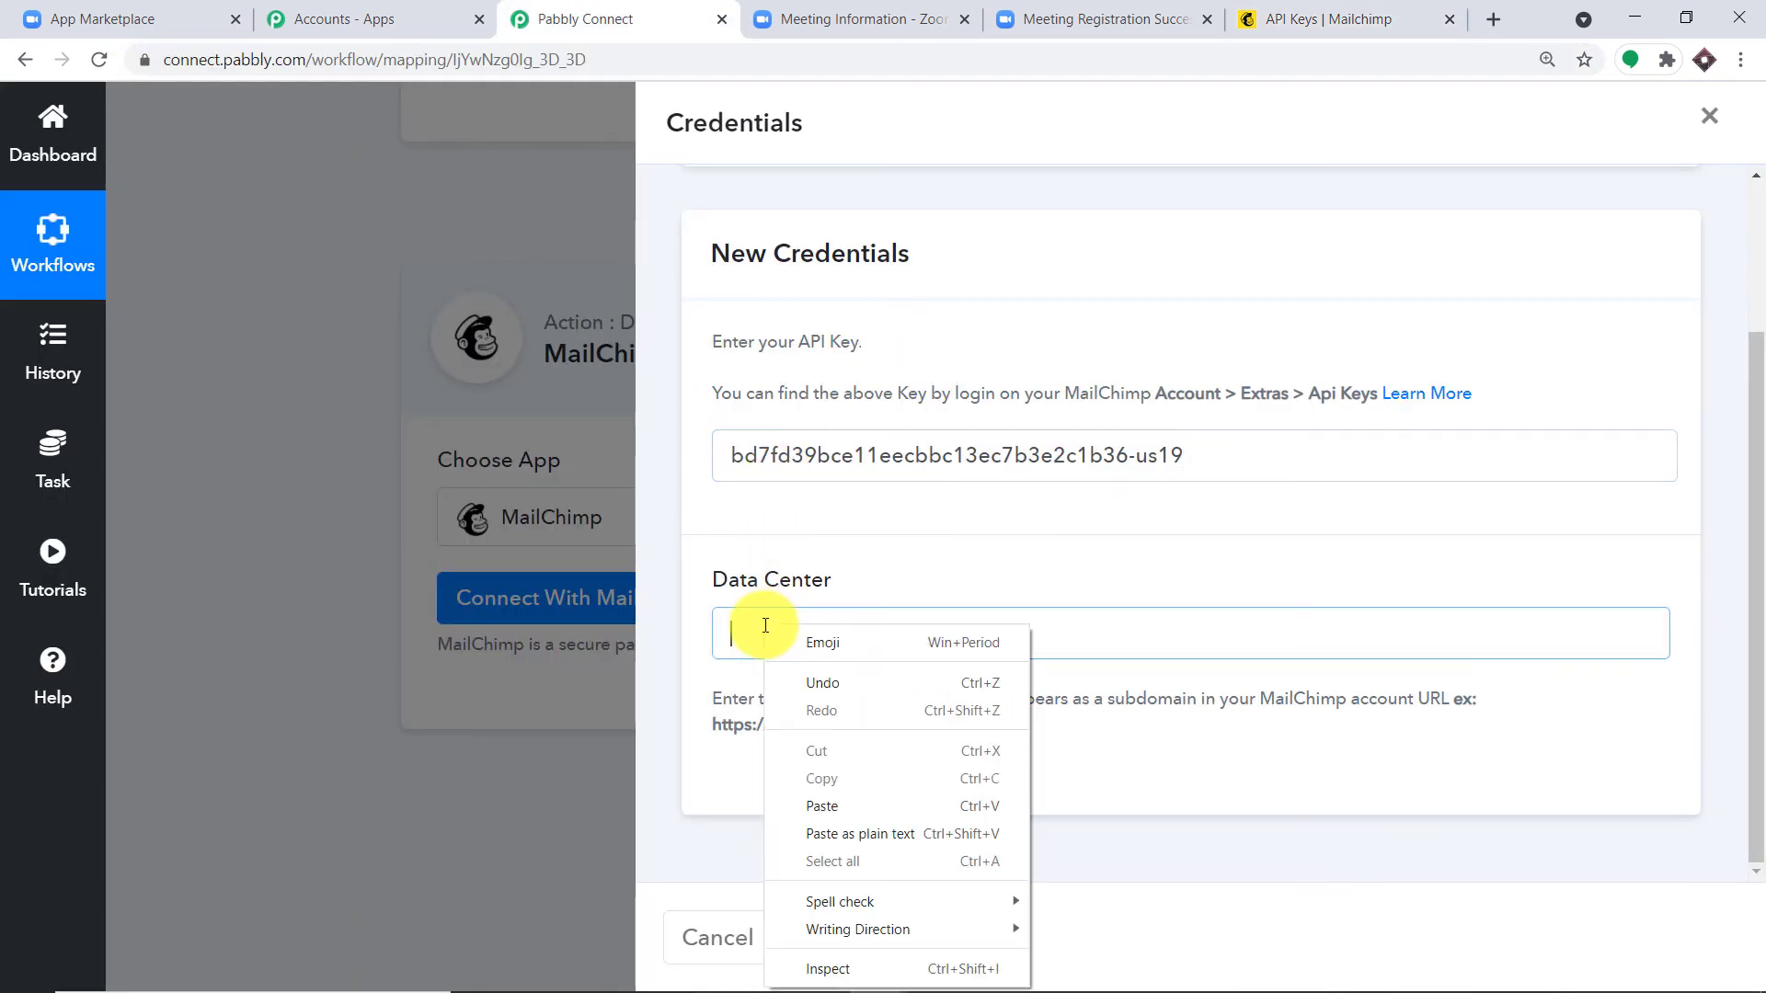
{"action": "left_click", "coordinate": [865, 798]}
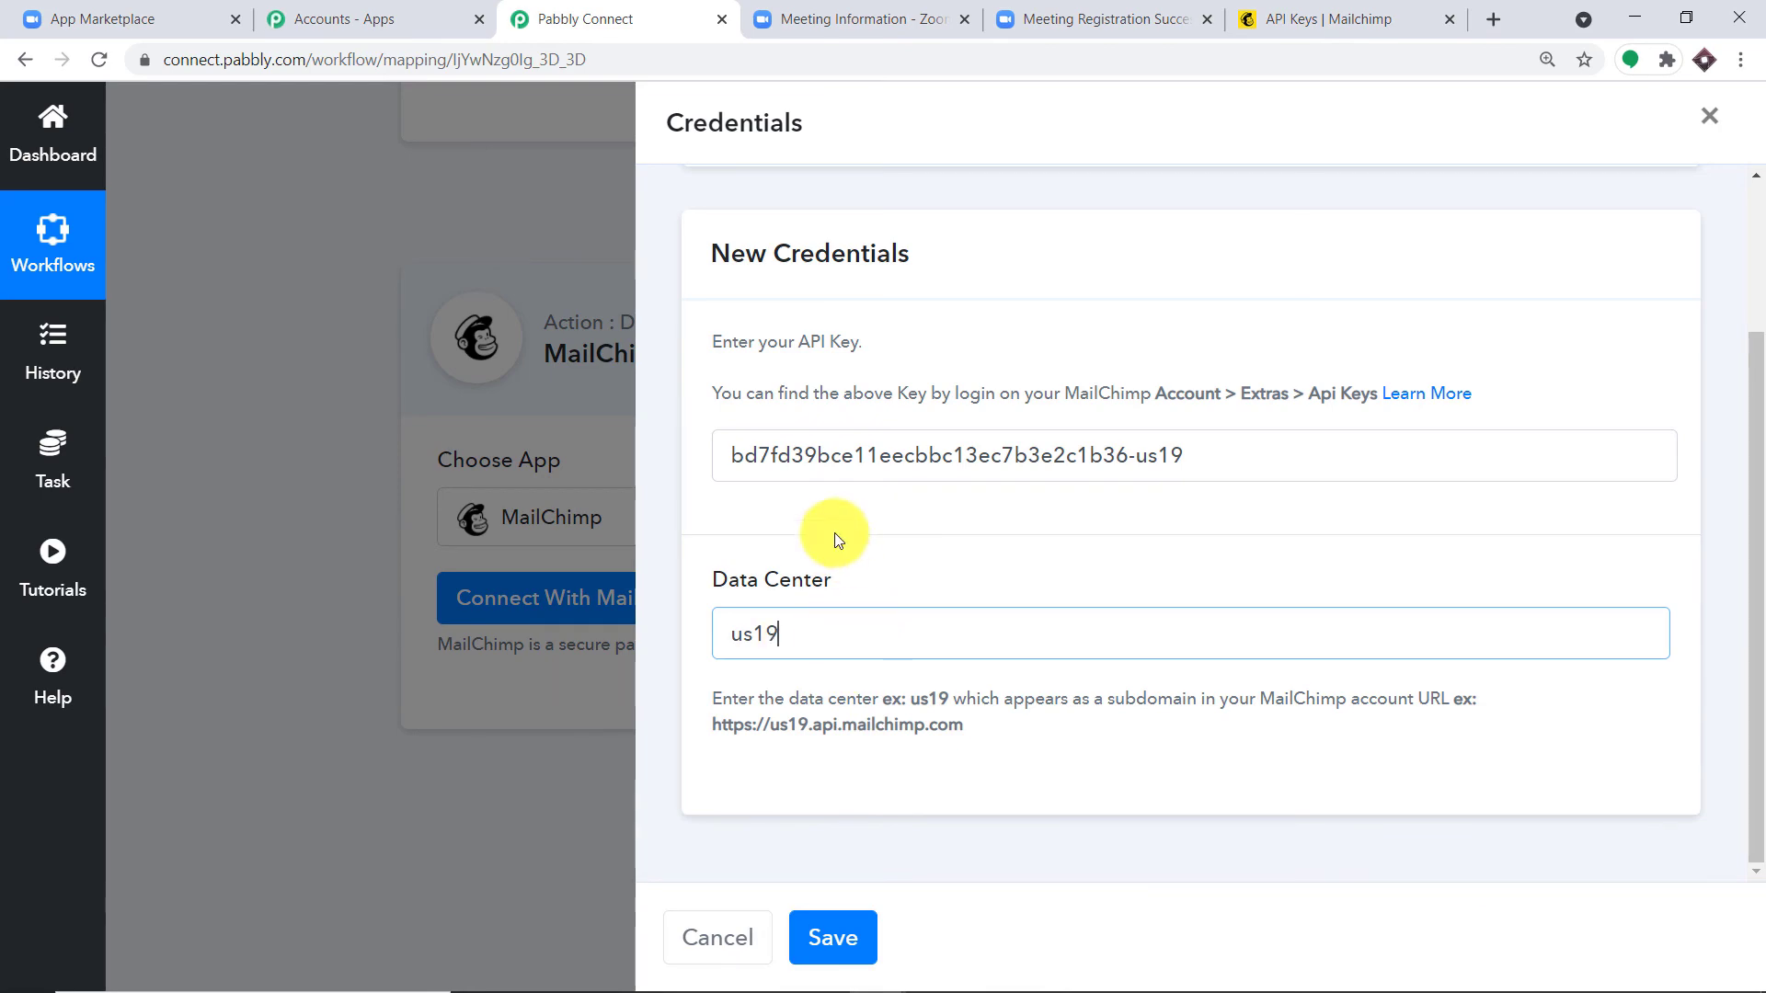
{"action": "left_click", "coordinate": [830, 935]}
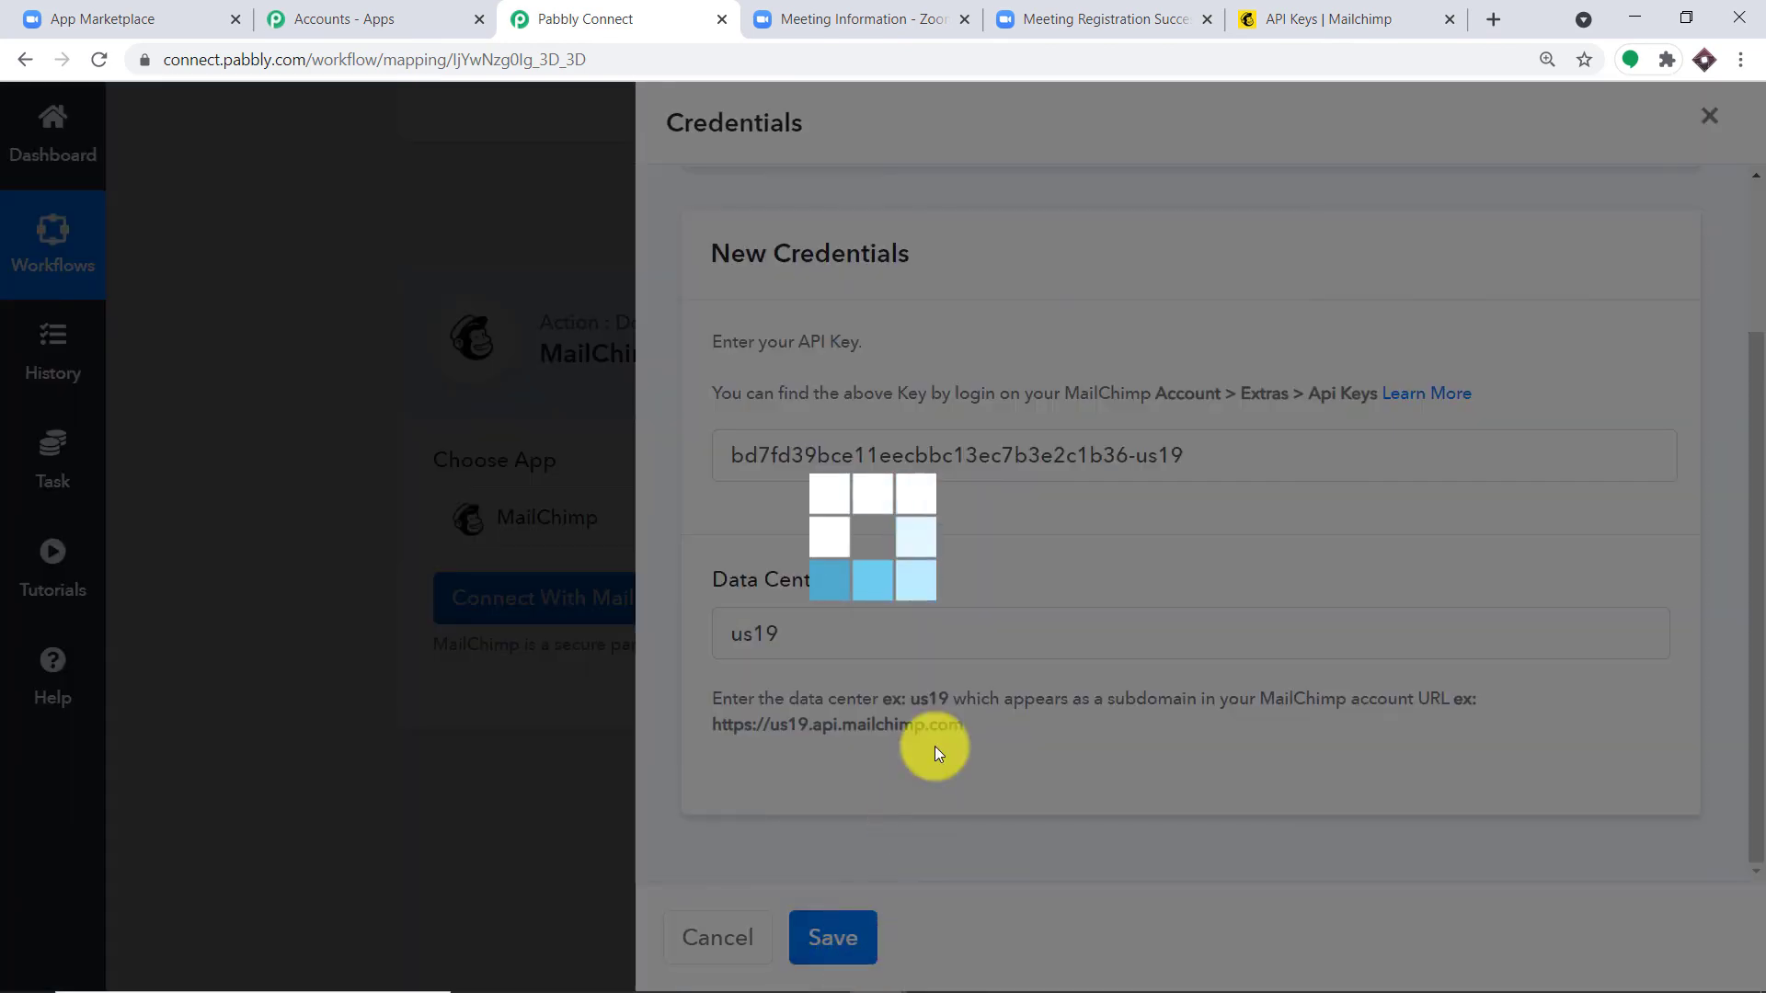
Step: Leave Pabbly as the chosen audience list and show the Zoom fields for First Name
{"action": "scroll", "coordinate": [1166, 512], "scroll_direction": "down", "scroll_amount": 10}
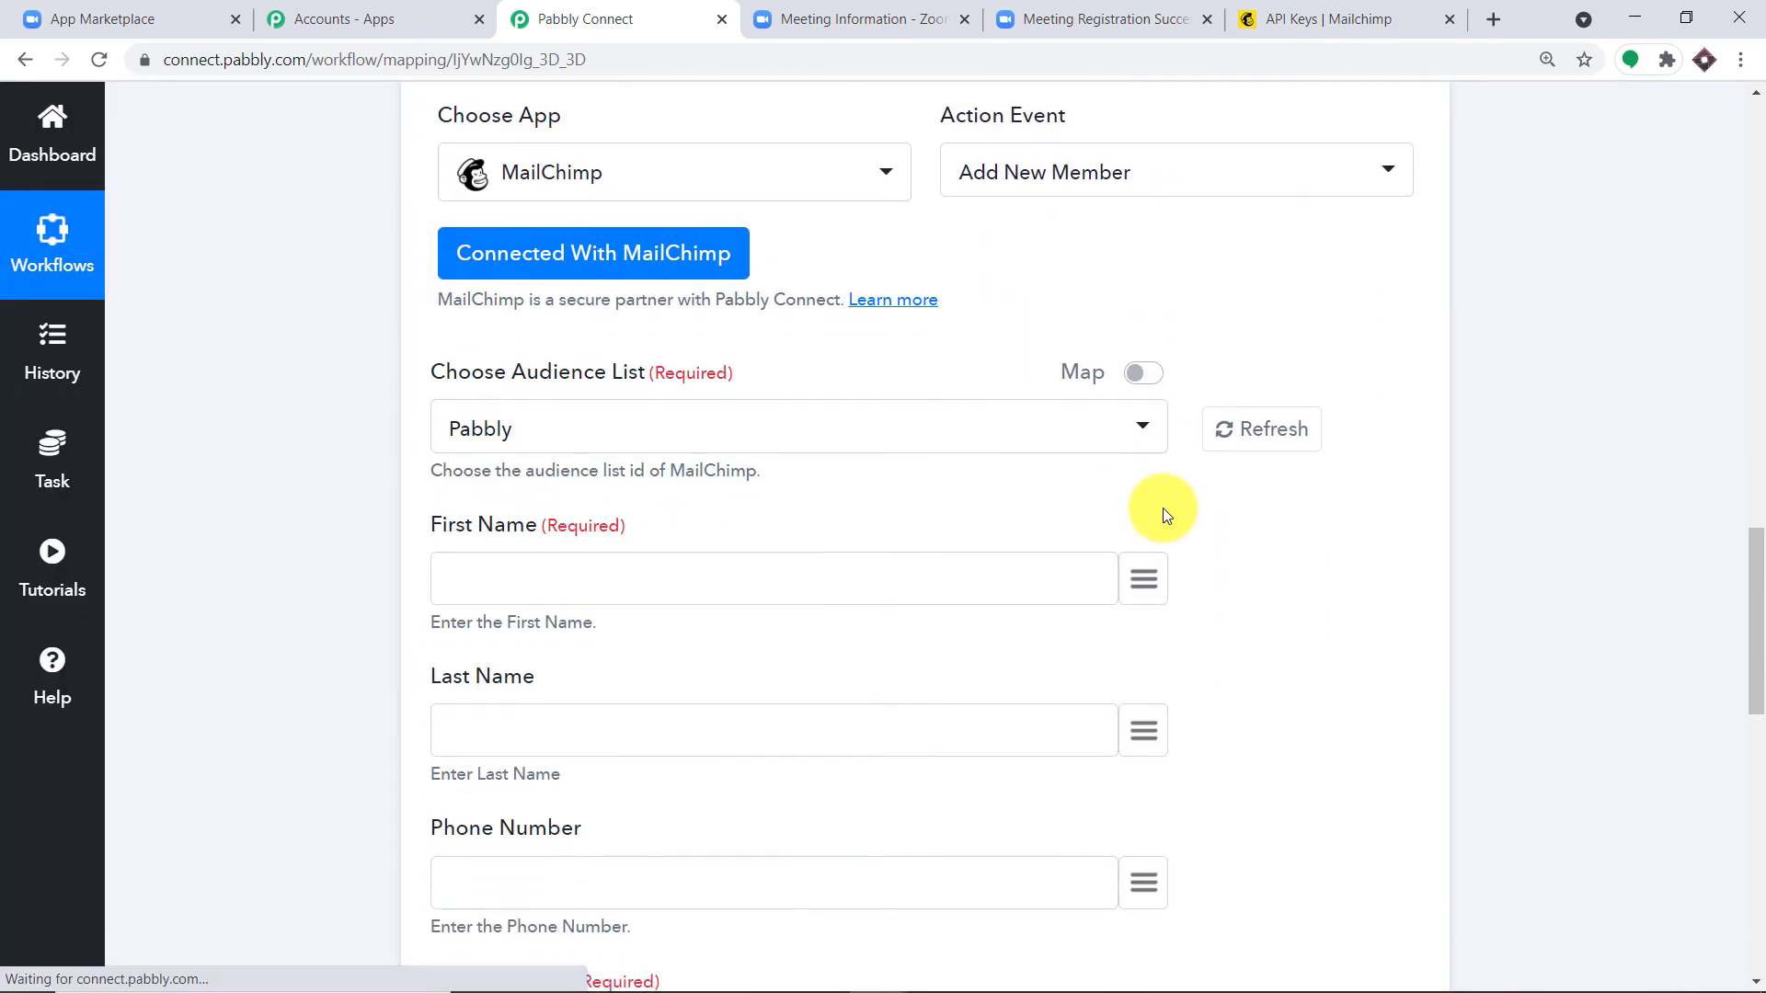
{"action": "scroll", "coordinate": [1165, 517], "scroll_direction": "down", "scroll_amount": 4}
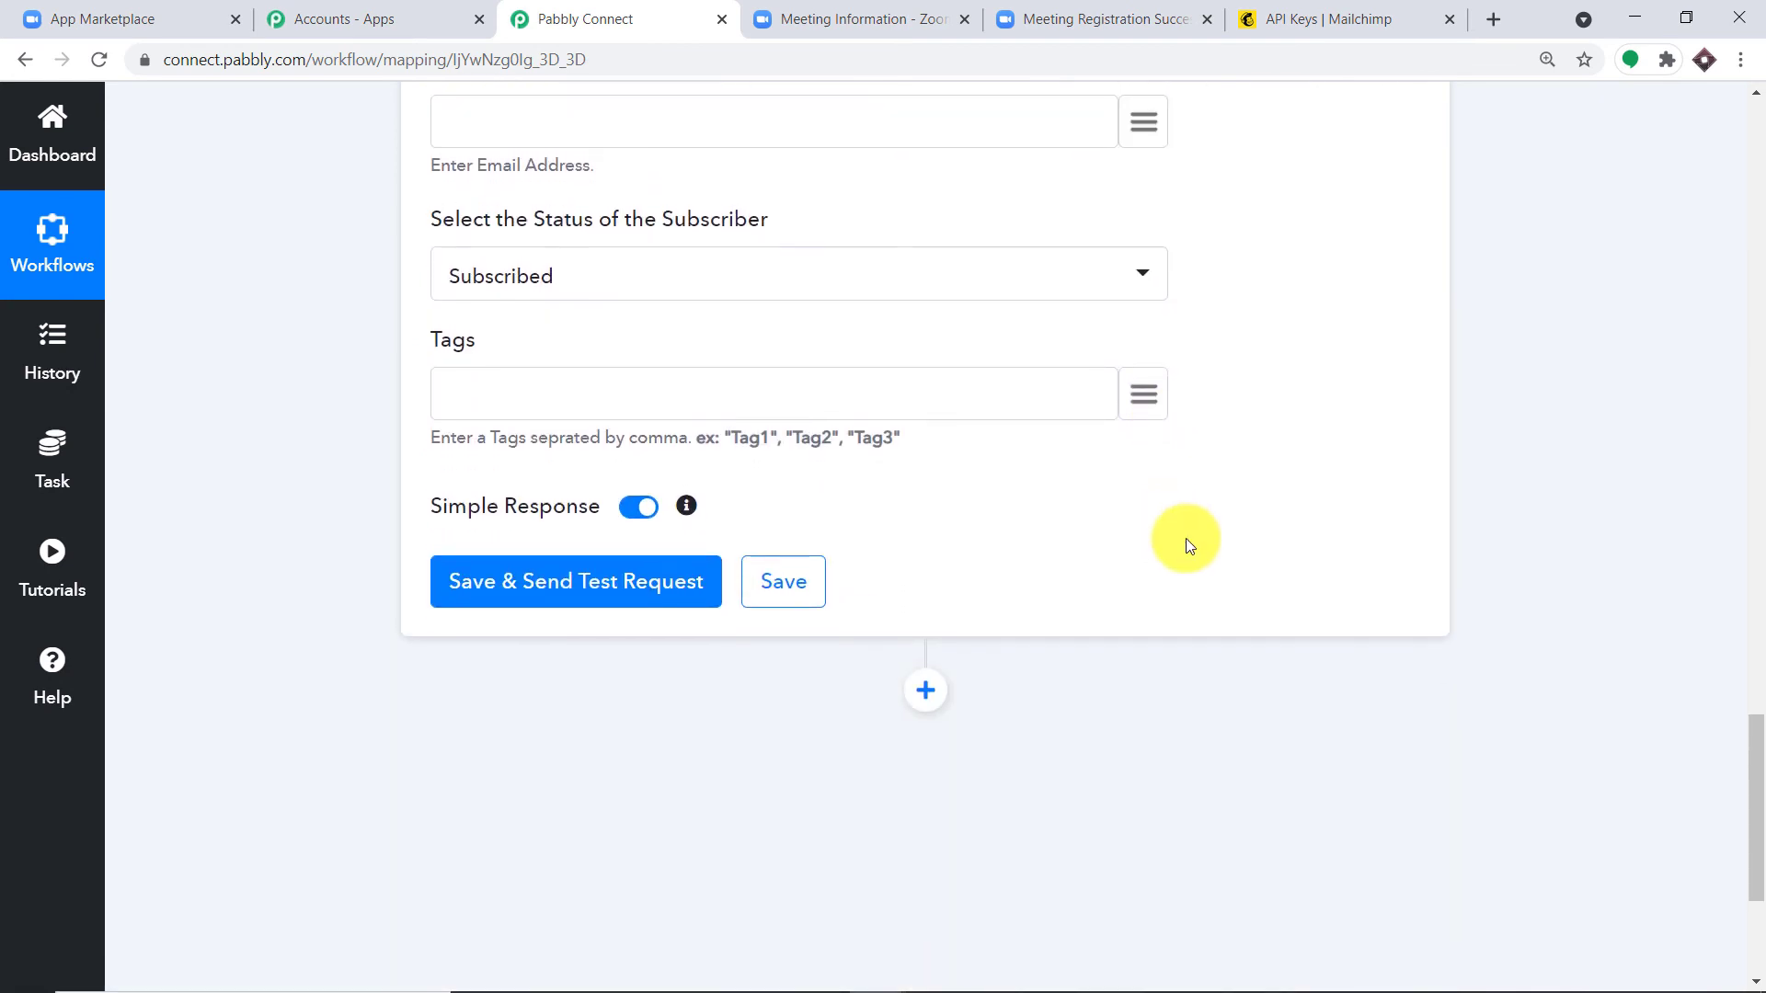
{"action": "scroll", "coordinate": [1183, 543], "scroll_direction": "up", "scroll_amount": 8}
{"action": "scroll", "coordinate": [1194, 546], "scroll_direction": "up", "scroll_amount": 5}
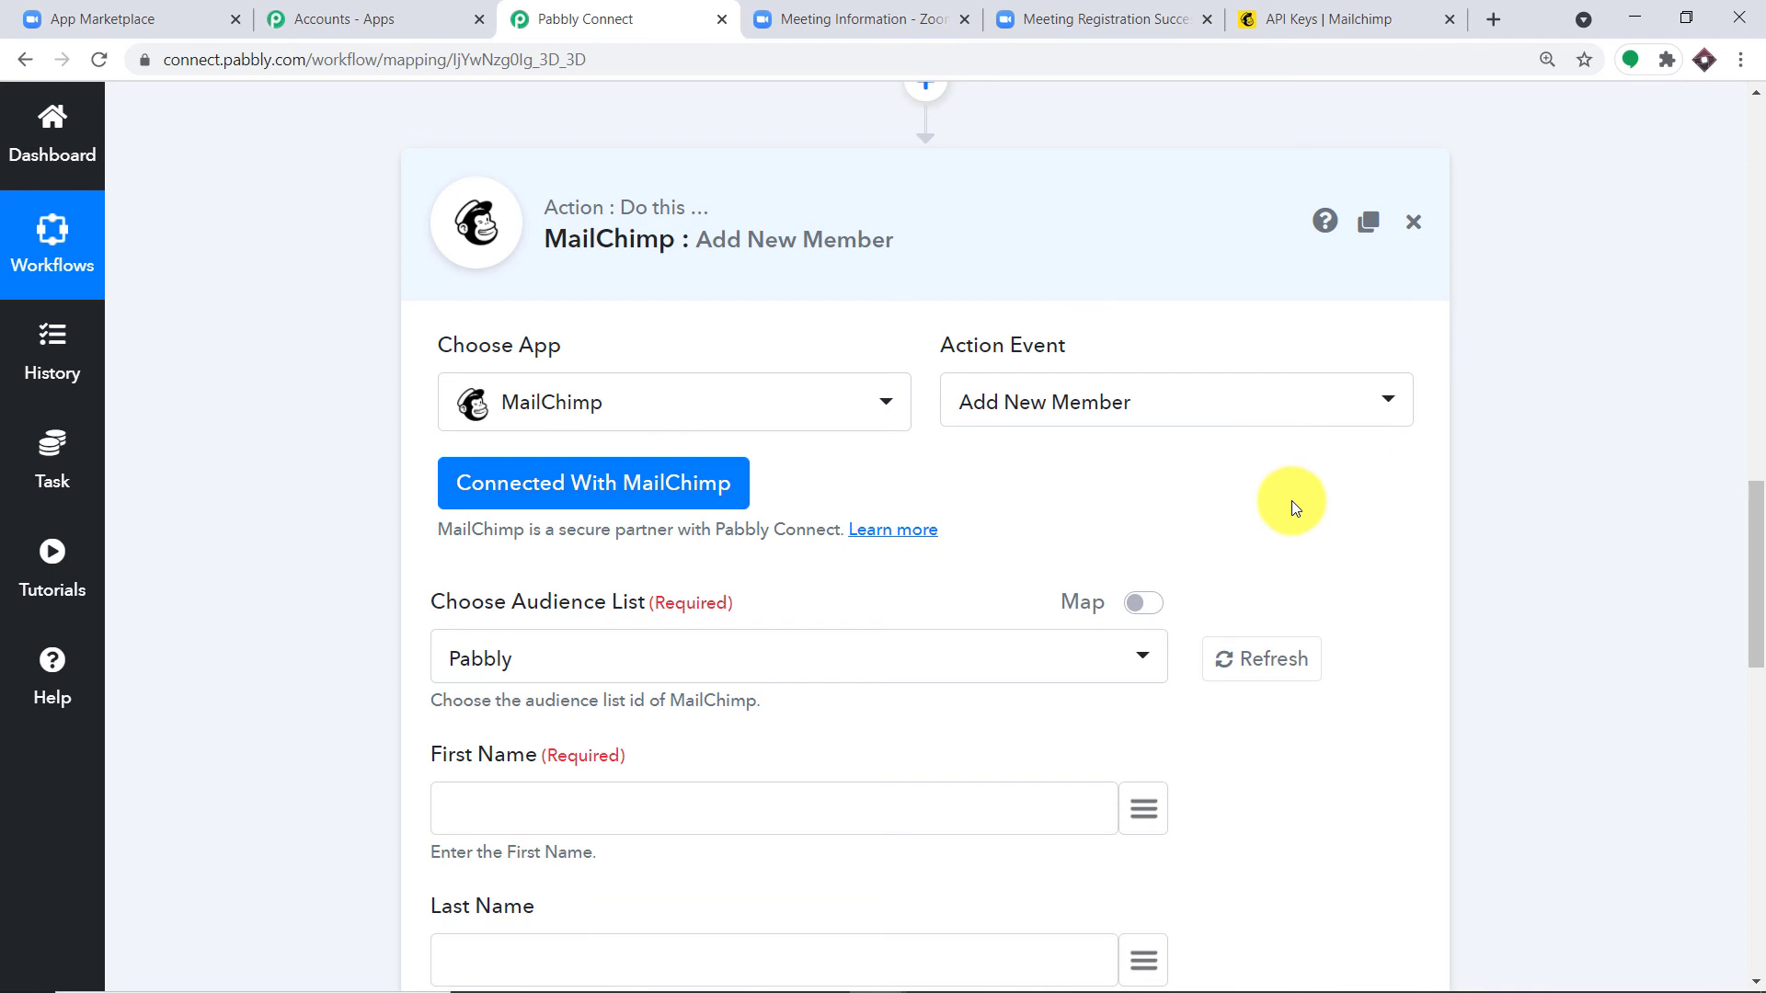
{"action": "scroll", "coordinate": [1265, 521], "scroll_direction": "down", "scroll_amount": 3}
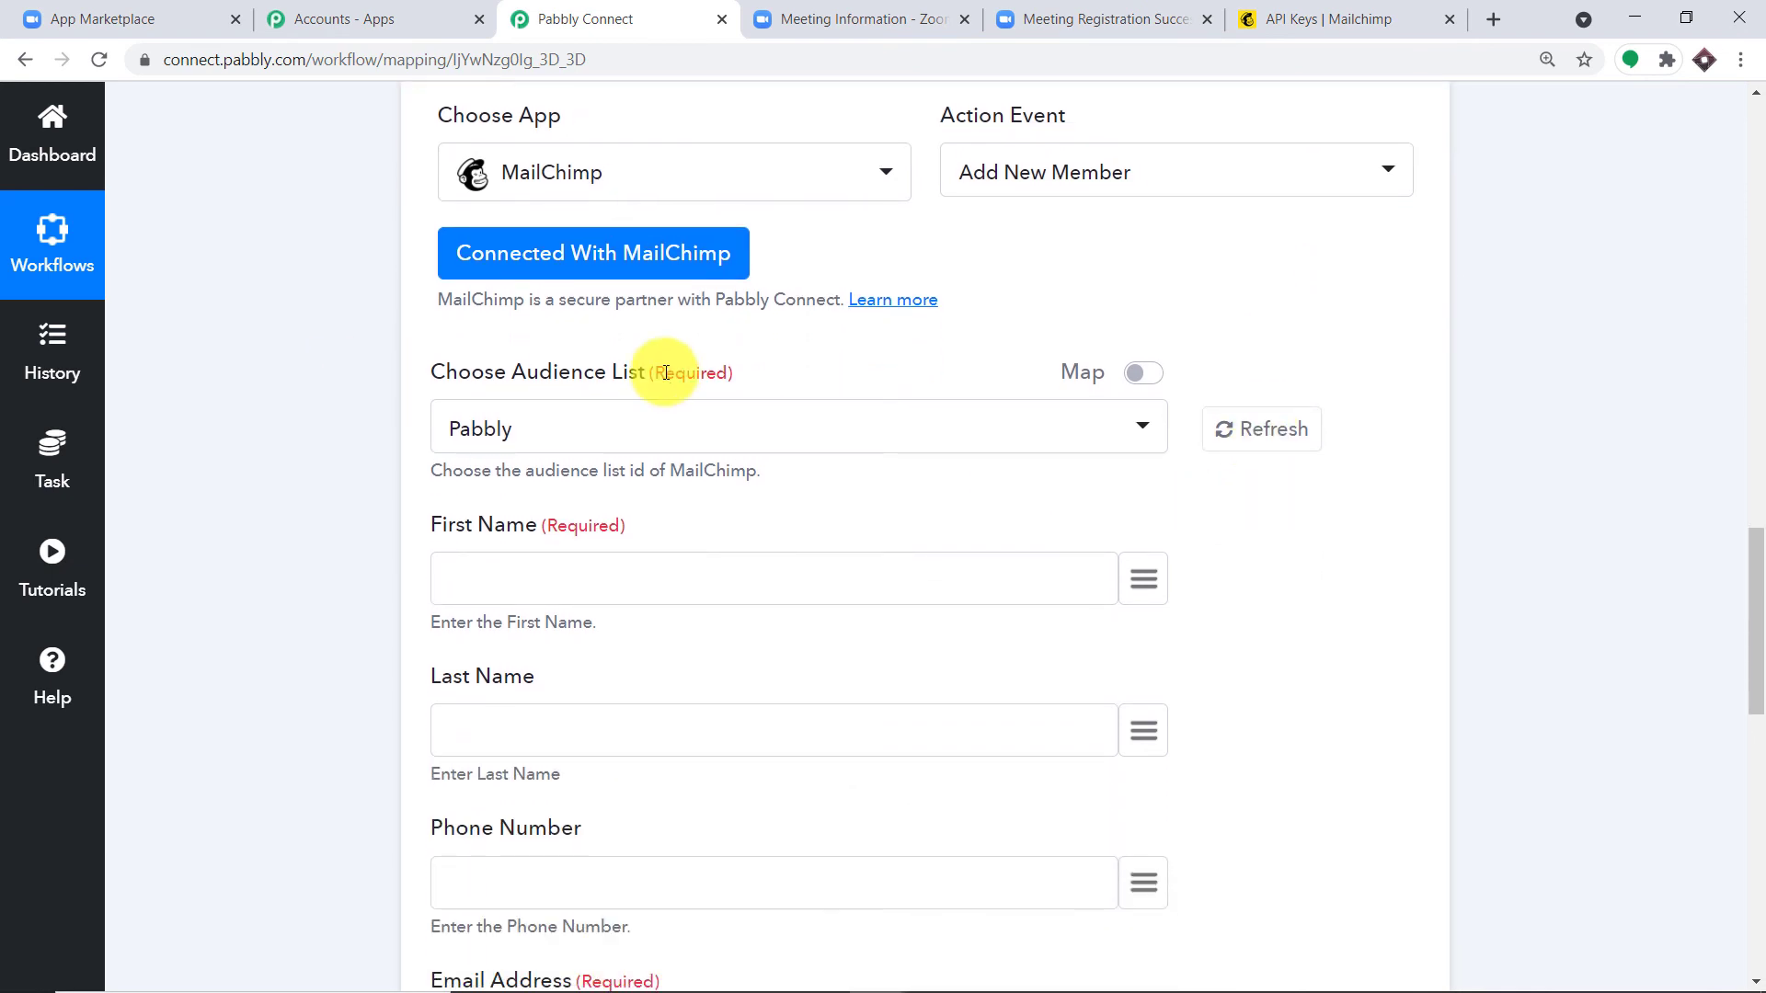
{"action": "left_click", "coordinate": [576, 440]}
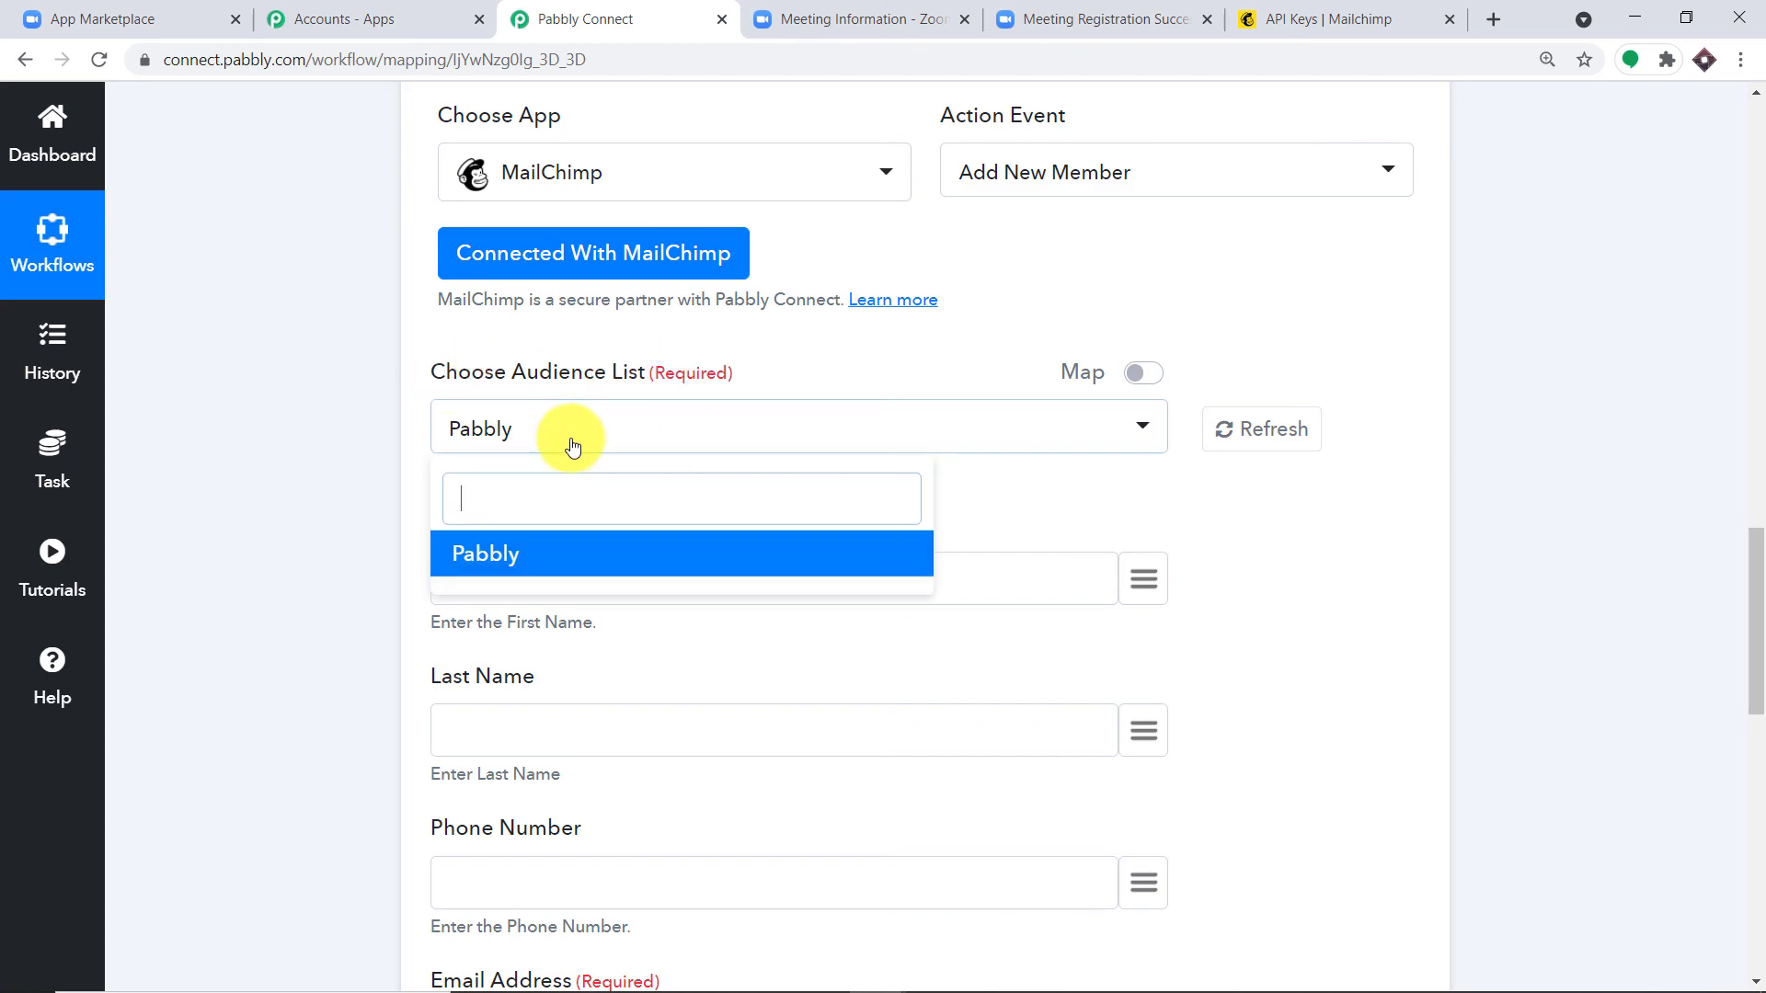
{"action": "left_click", "coordinate": [1333, 18]}
{"action": "scroll", "coordinate": [810, 275], "scroll_direction": "up", "scroll_amount": 6}
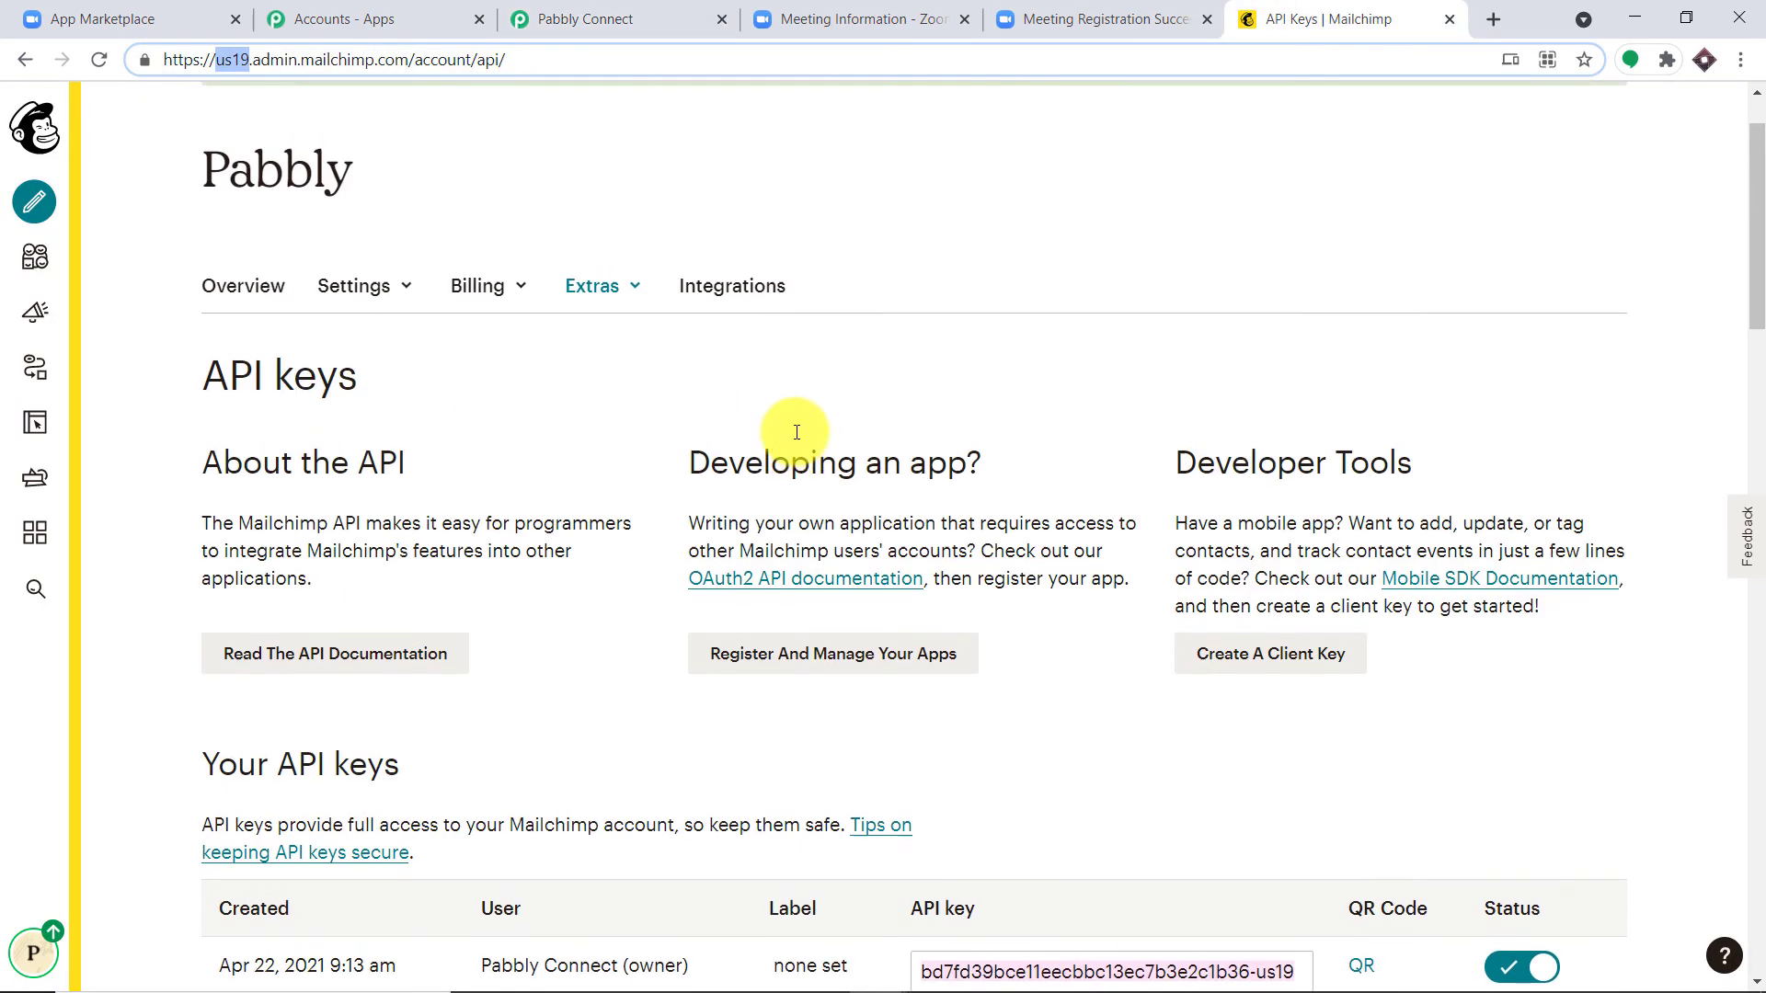
{"action": "left_click", "coordinate": [659, 22]}
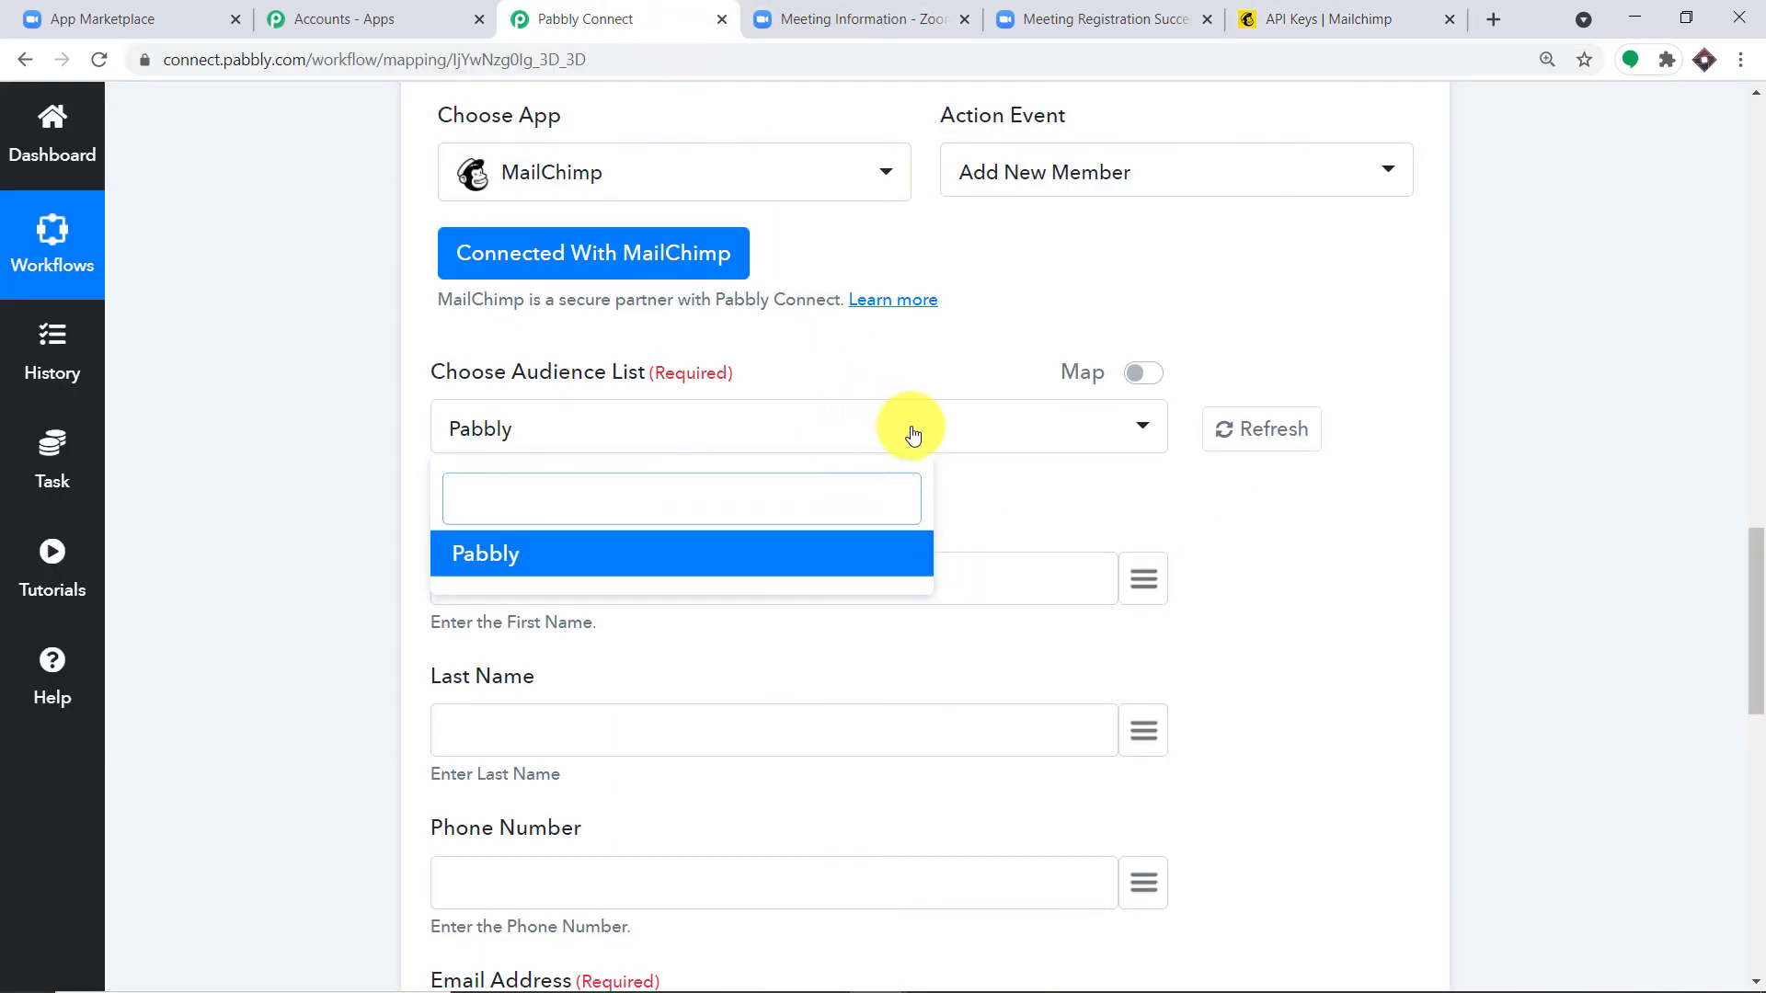
{"action": "left_click", "coordinate": [1289, 497]}
{"action": "scroll", "coordinate": [1290, 511], "scroll_direction": "down", "scroll_amount": 1}
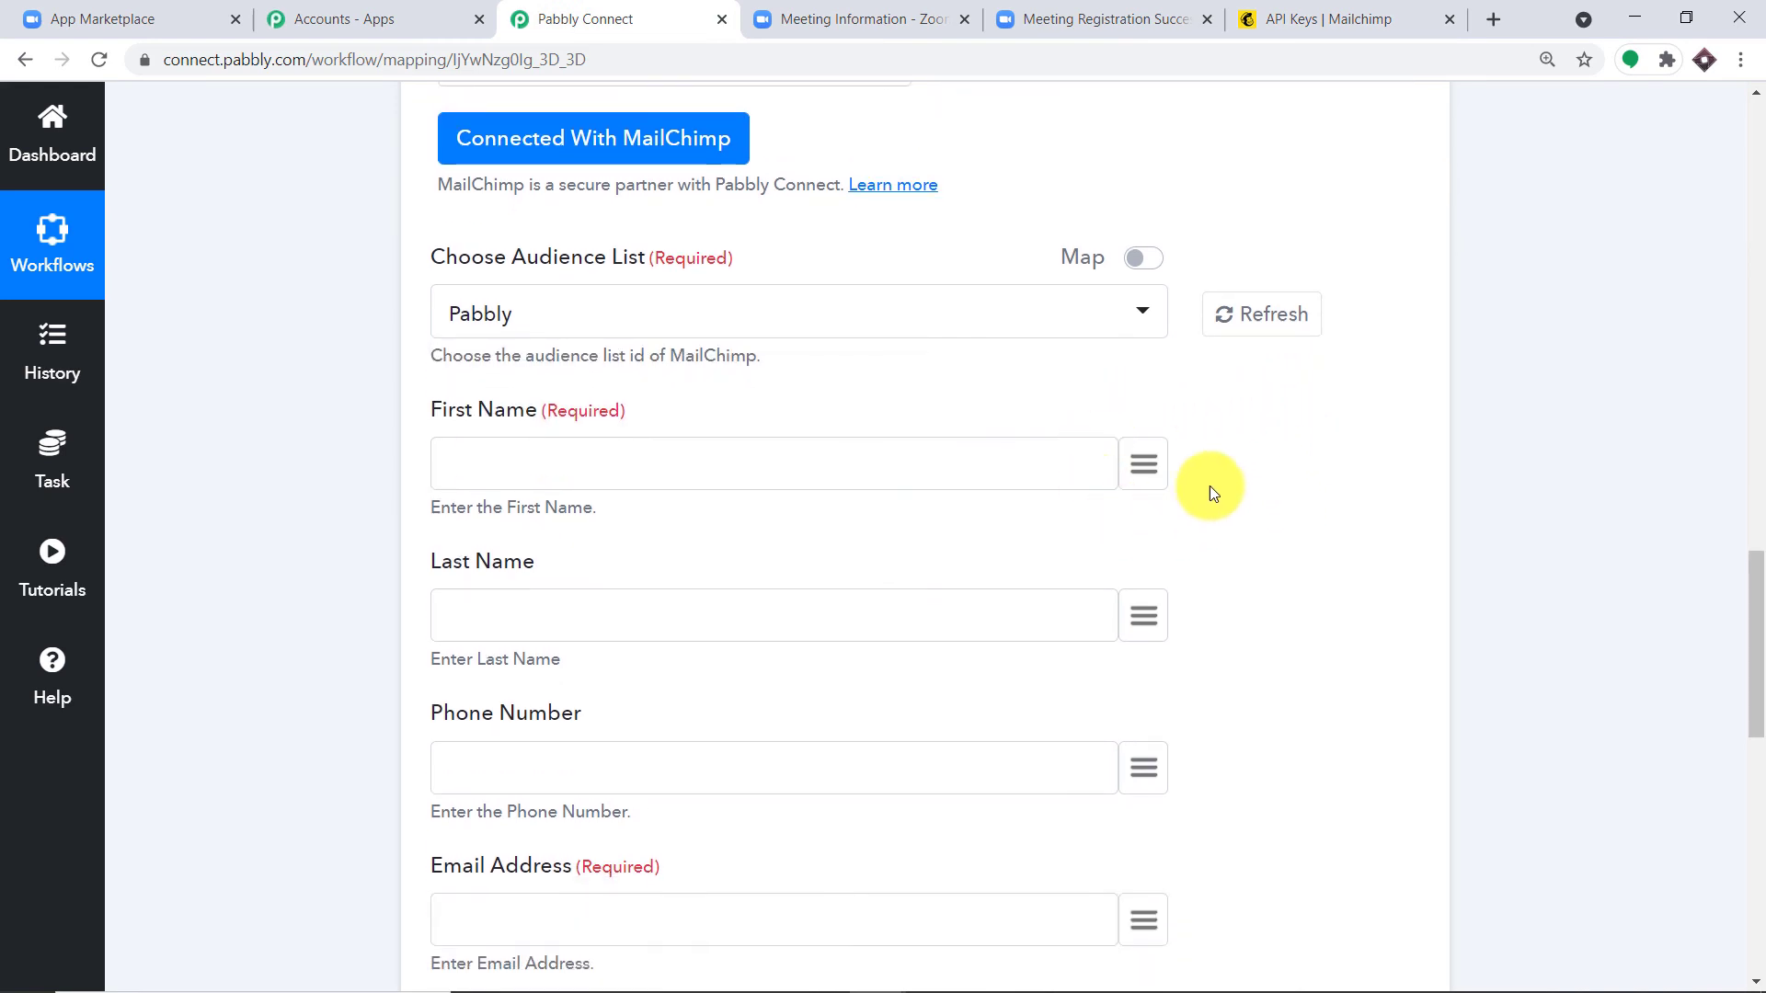
{"action": "left_click", "coordinate": [1143, 460]}
Step: Map the Zoom registrant's first_name and last_name into First Name and Last Name
{"action": "left_click", "coordinate": [644, 614]}
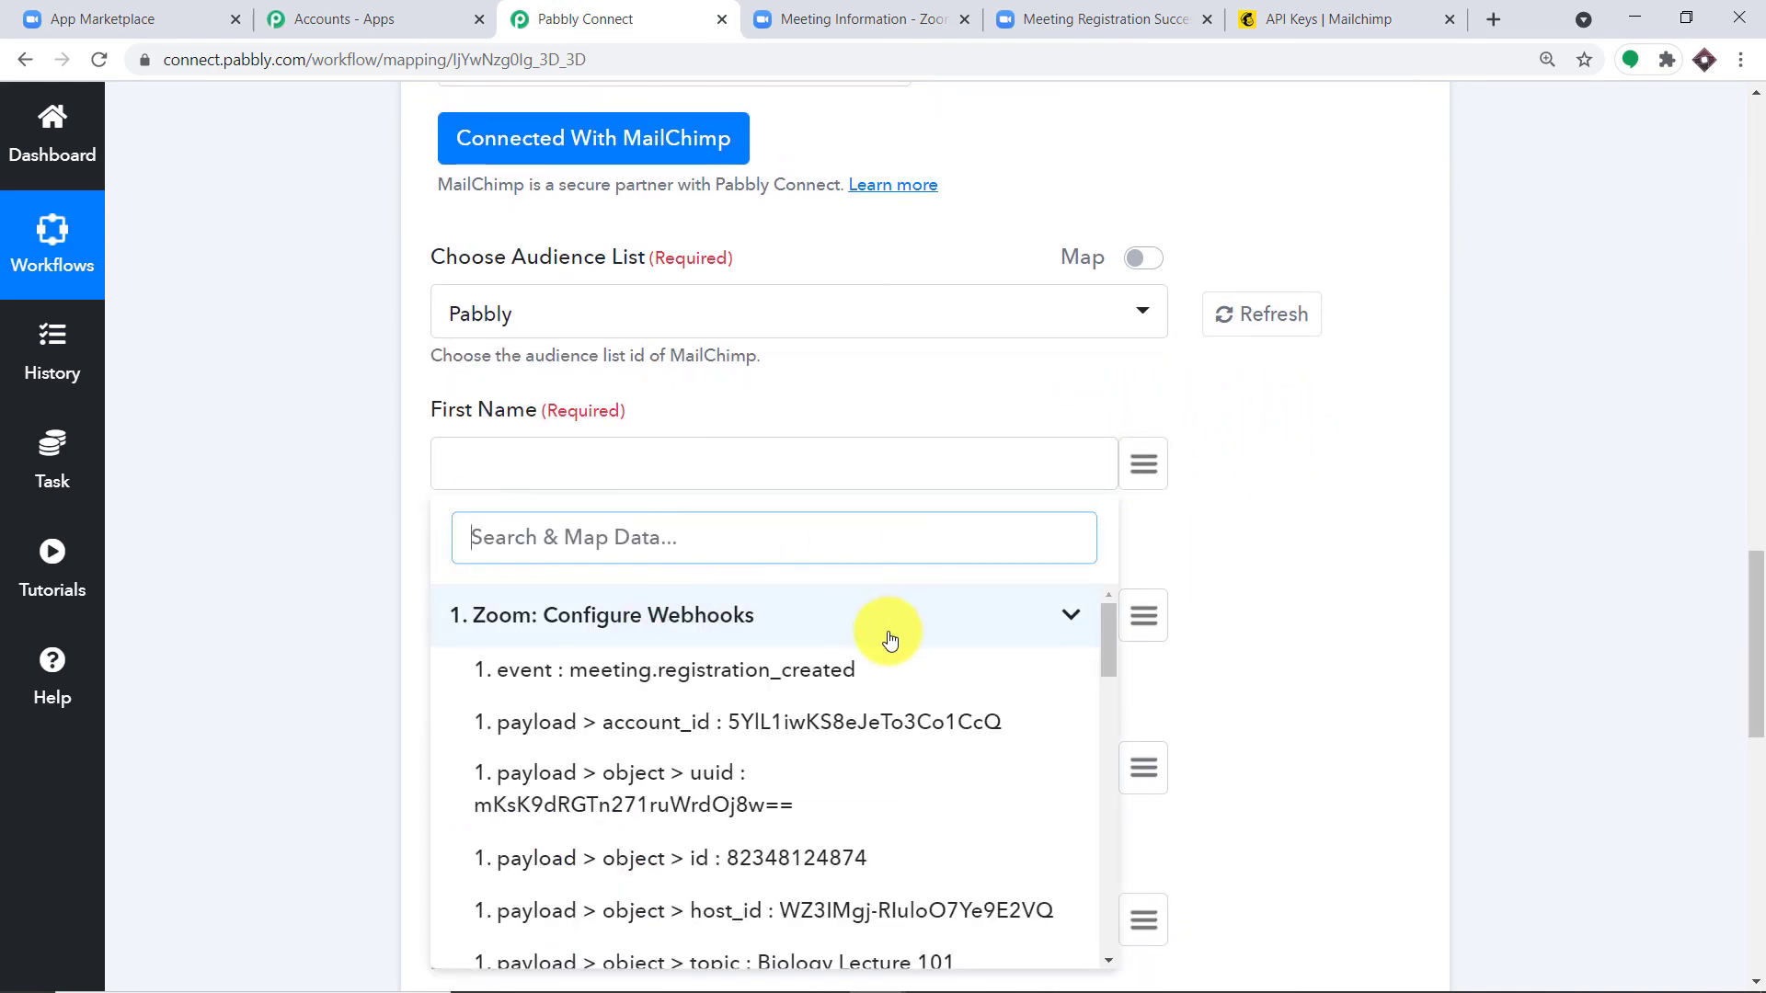
{"action": "scroll", "coordinate": [917, 709], "scroll_direction": "down", "scroll_amount": 2}
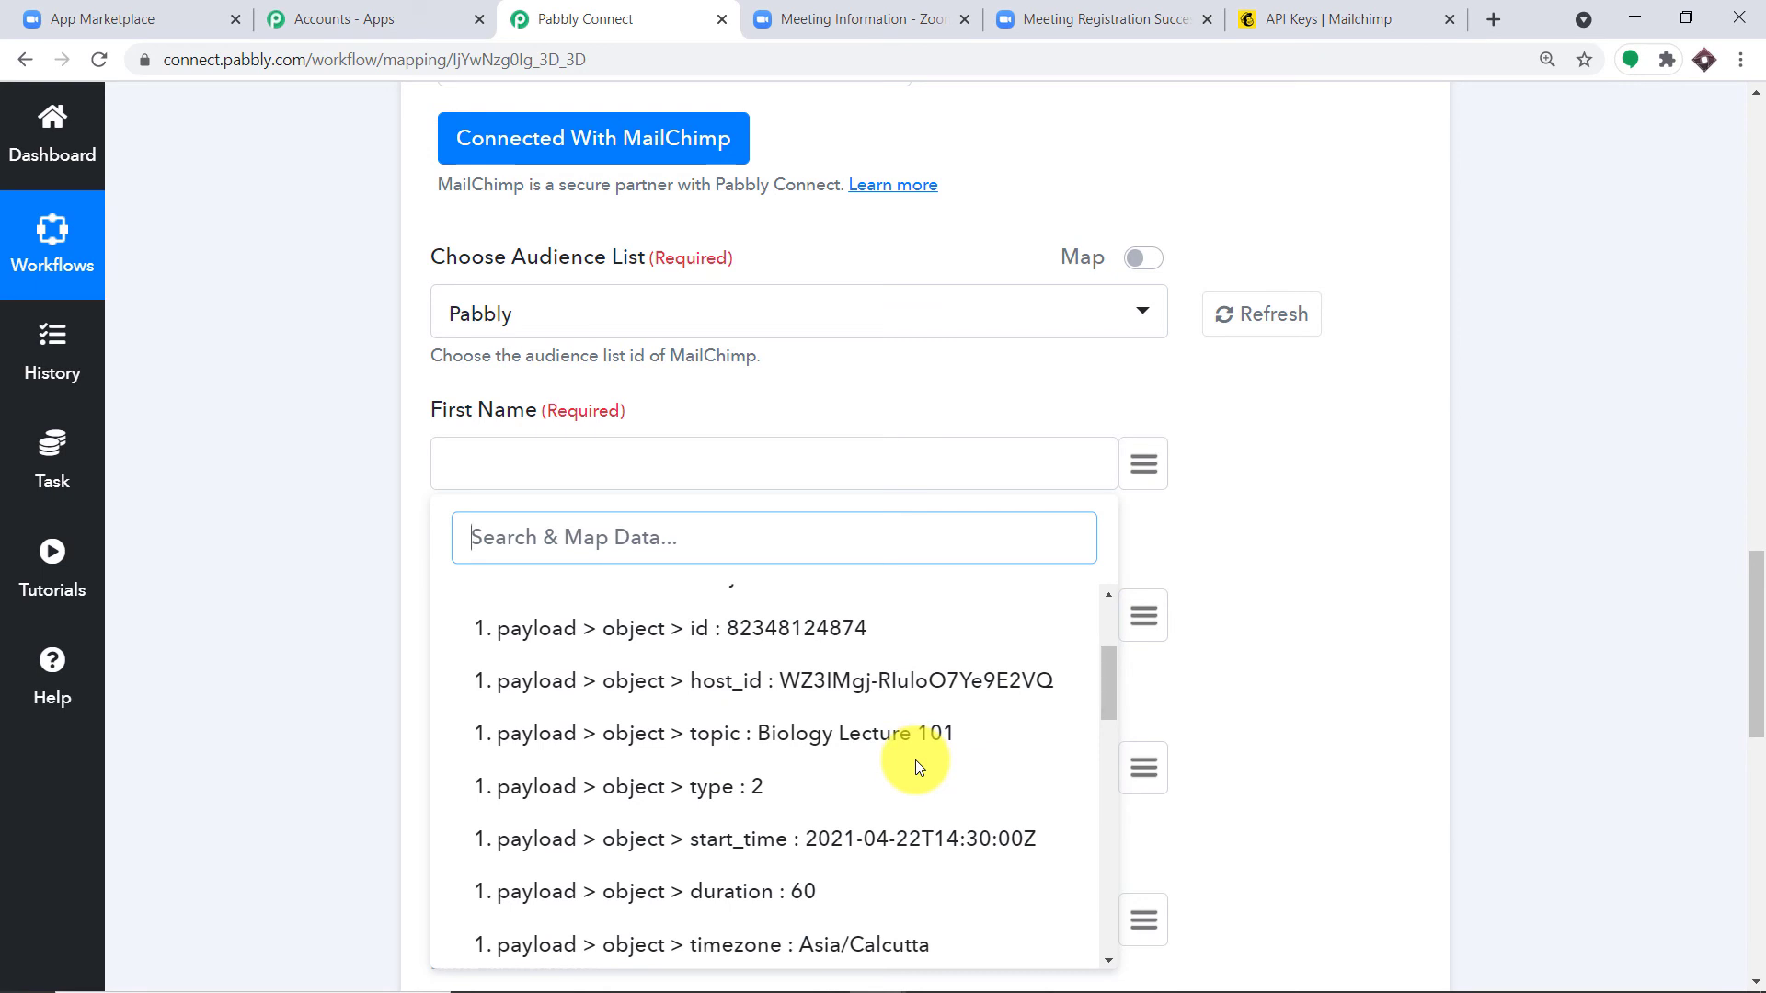
{"action": "scroll", "coordinate": [915, 764], "scroll_direction": "down", "scroll_amount": 3}
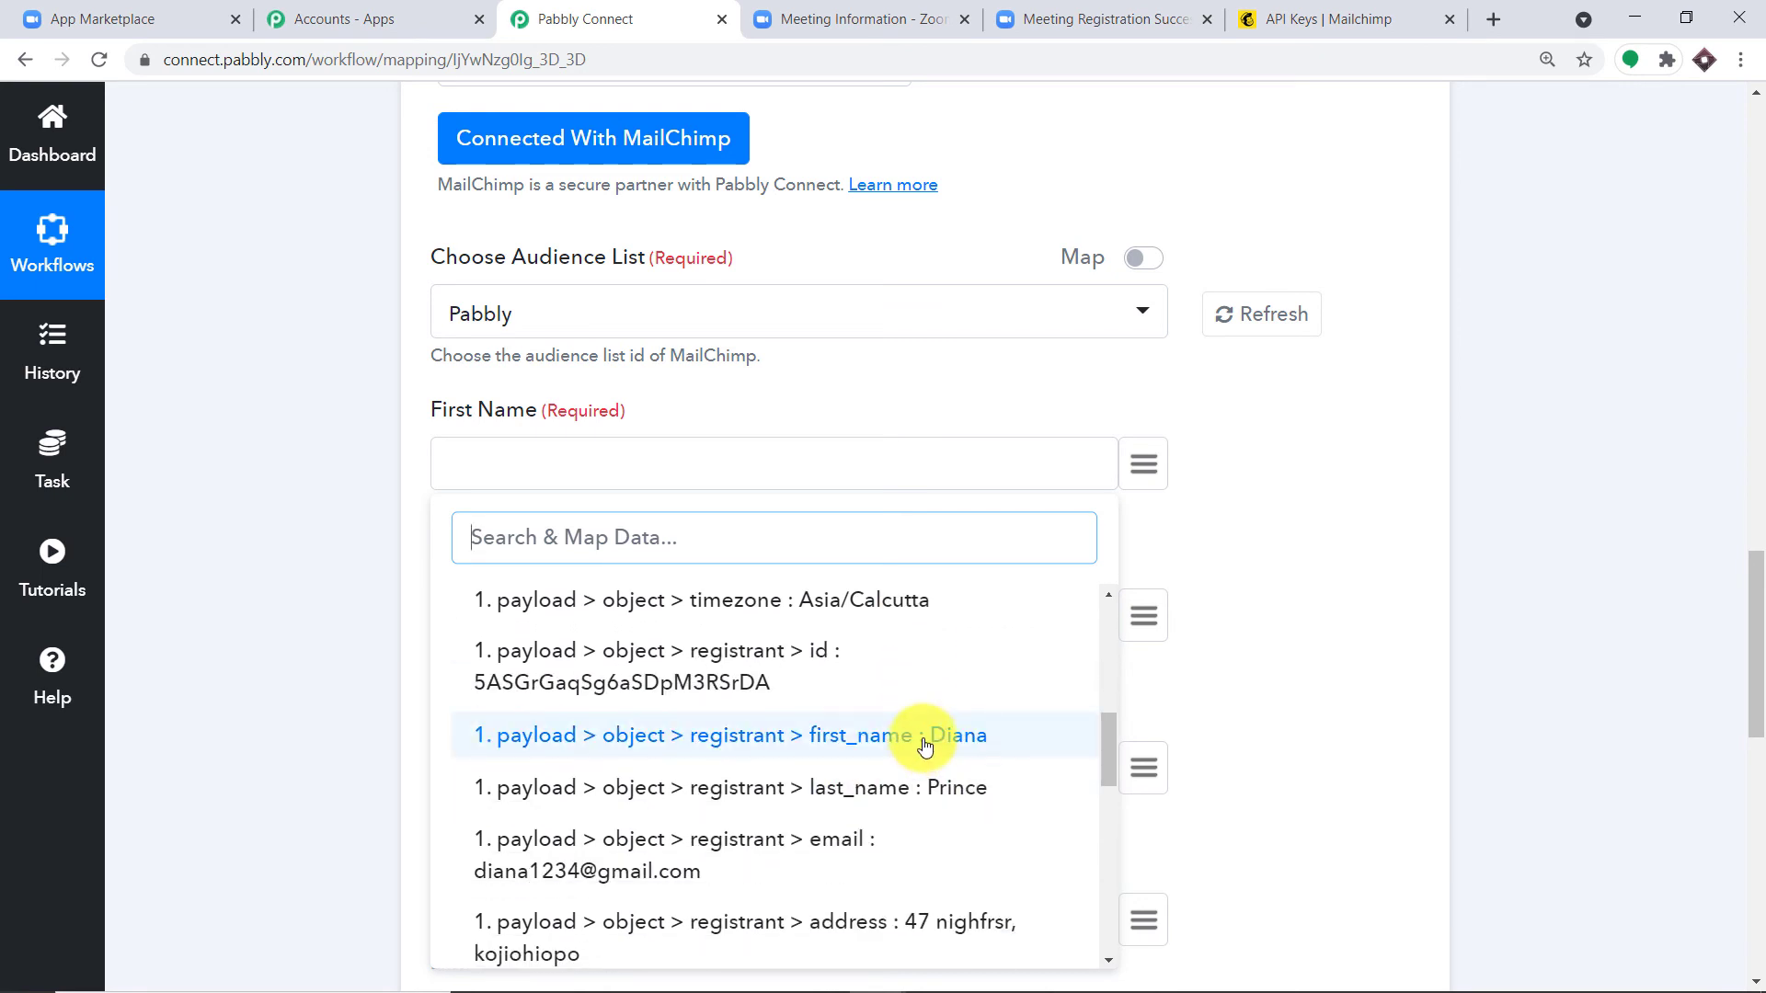
{"action": "left_click", "coordinate": [925, 736]}
{"action": "scroll", "coordinate": [978, 694], "scroll_direction": "down", "scroll_amount": 1}
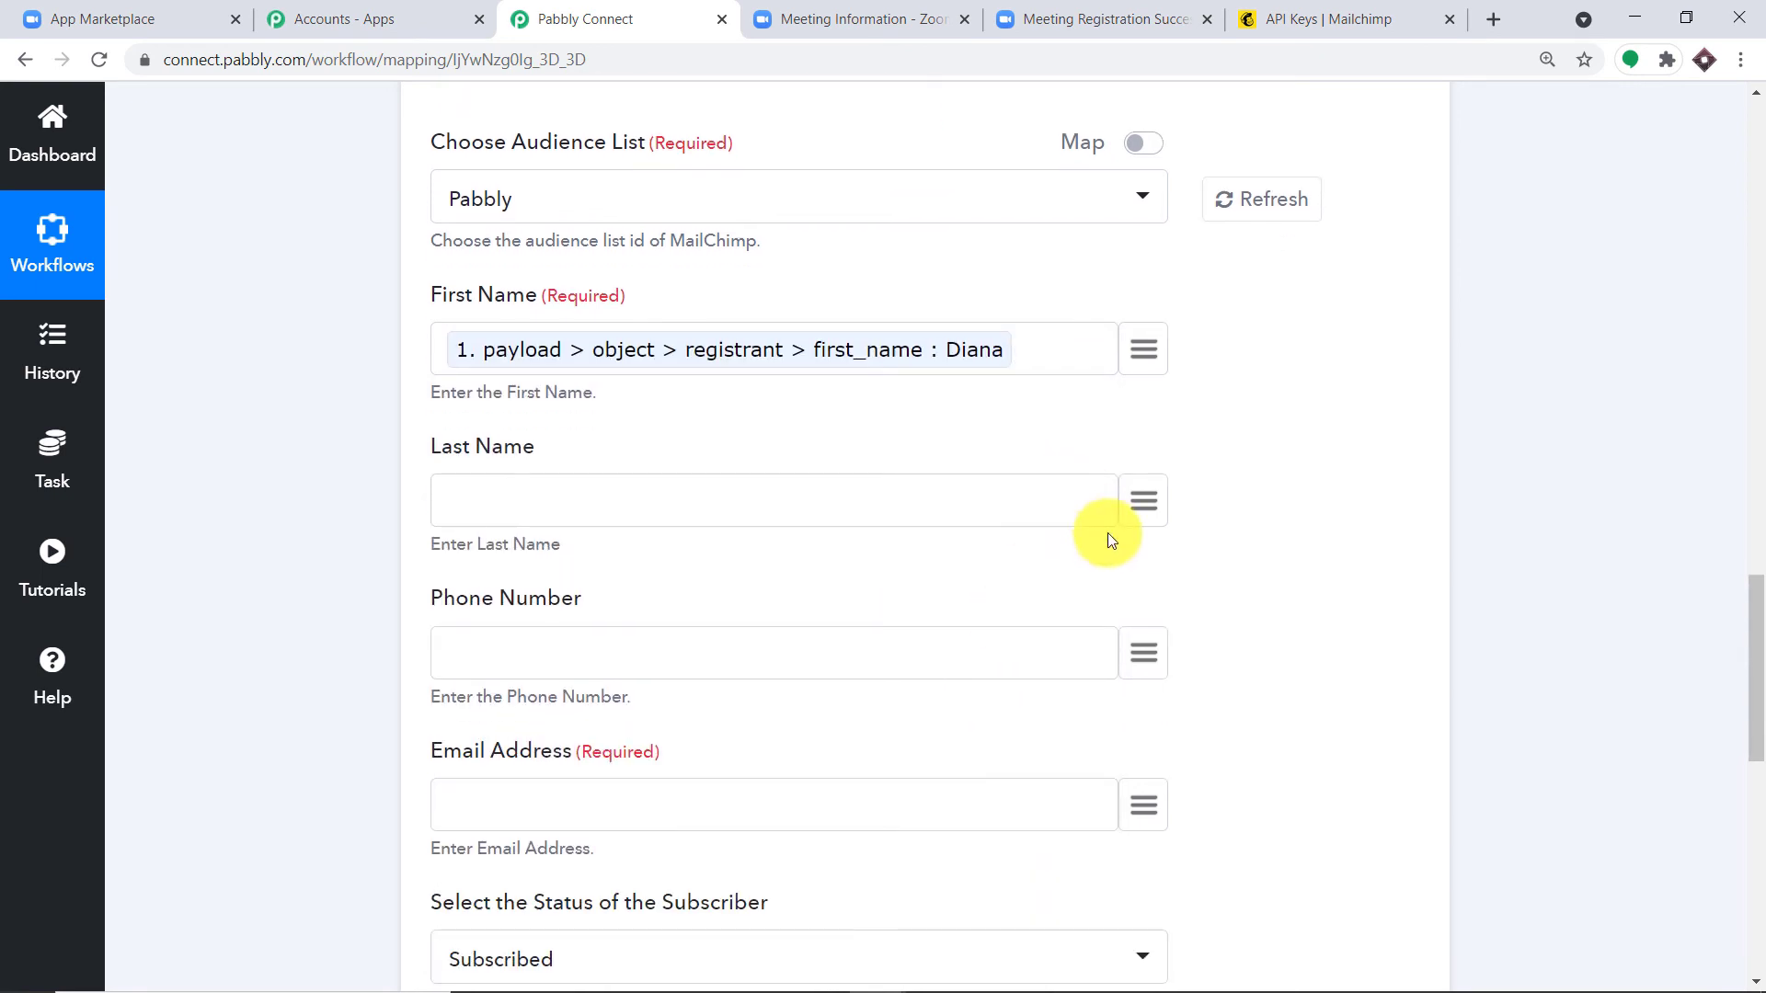
{"action": "left_click", "coordinate": [1144, 500]}
{"action": "left_click", "coordinate": [761, 654]}
{"action": "scroll", "coordinate": [911, 721], "scroll_direction": "down", "scroll_amount": 3}
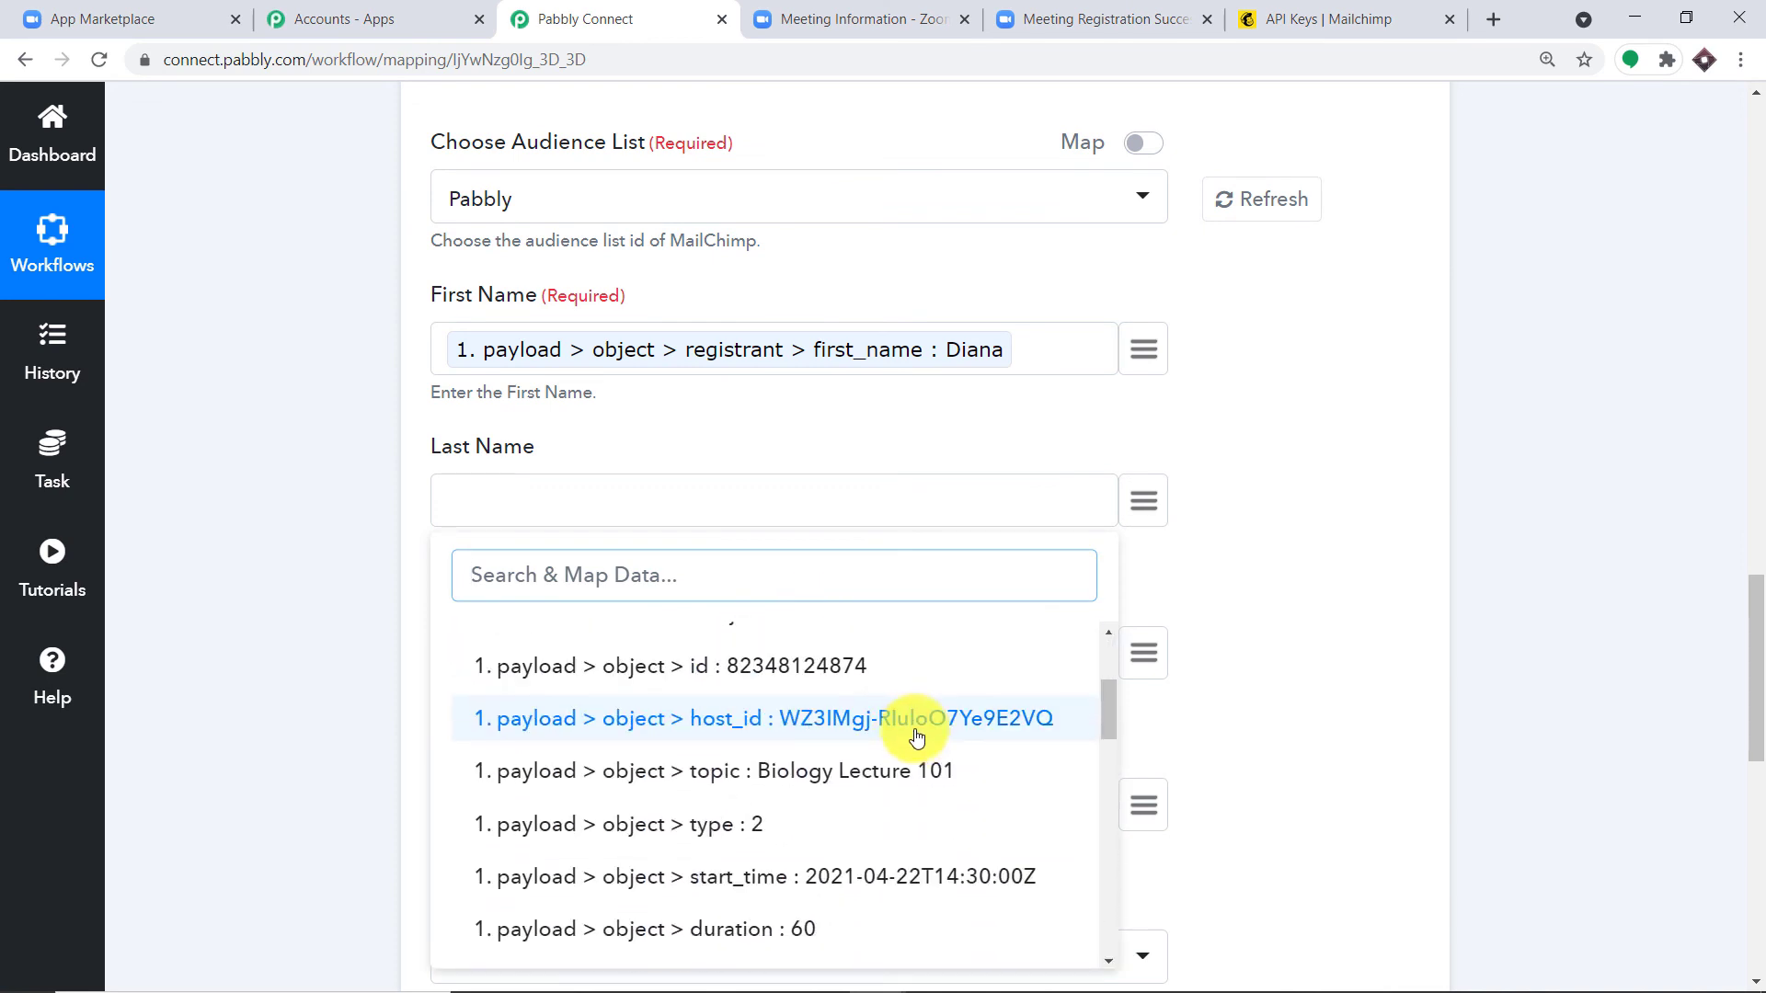
{"action": "scroll", "coordinate": [927, 761], "scroll_direction": "down", "scroll_amount": 2}
{"action": "left_click", "coordinate": [947, 832]}
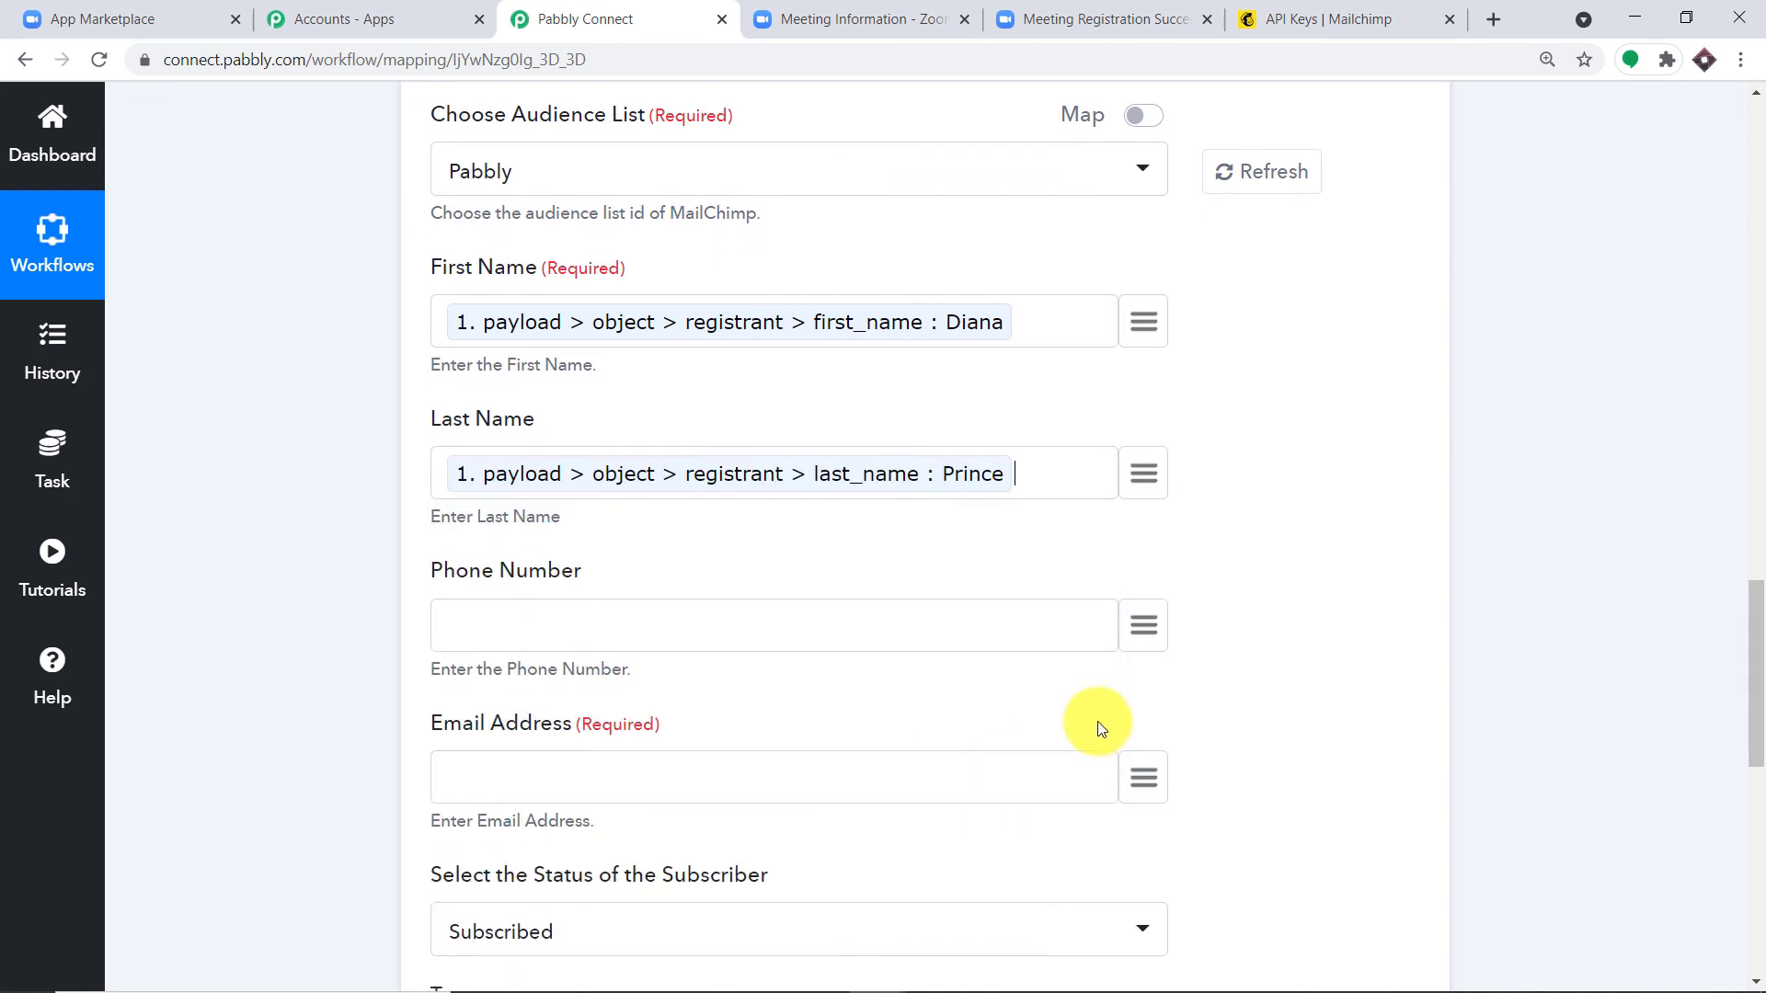
Step: Map the registrant's phone and email into Phone Number and Email Address
{"action": "scroll", "coordinate": [1095, 726], "scroll_direction": "down", "scroll_amount": 2}
{"action": "left_click", "coordinate": [1139, 428]}
{"action": "left_click", "coordinate": [749, 584]}
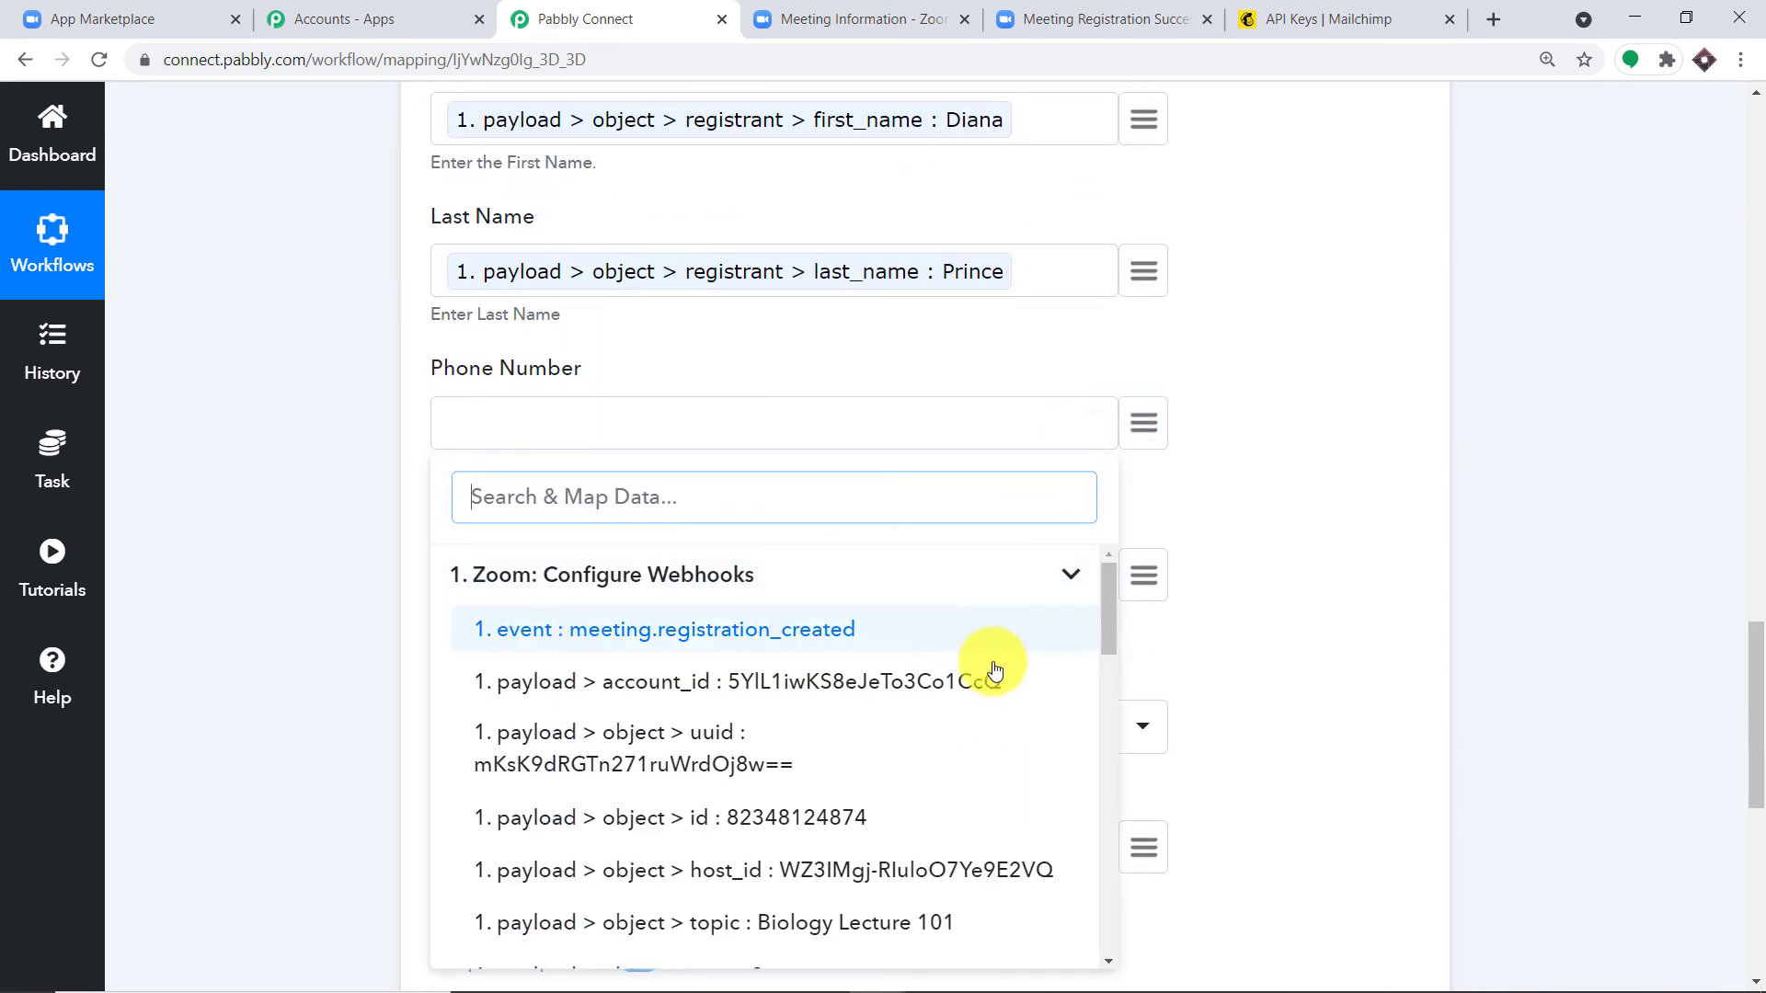
{"action": "scroll", "coordinate": [988, 699], "scroll_direction": "down", "scroll_amount": 3}
{"action": "scroll", "coordinate": [993, 724], "scroll_direction": "down", "scroll_amount": 8}
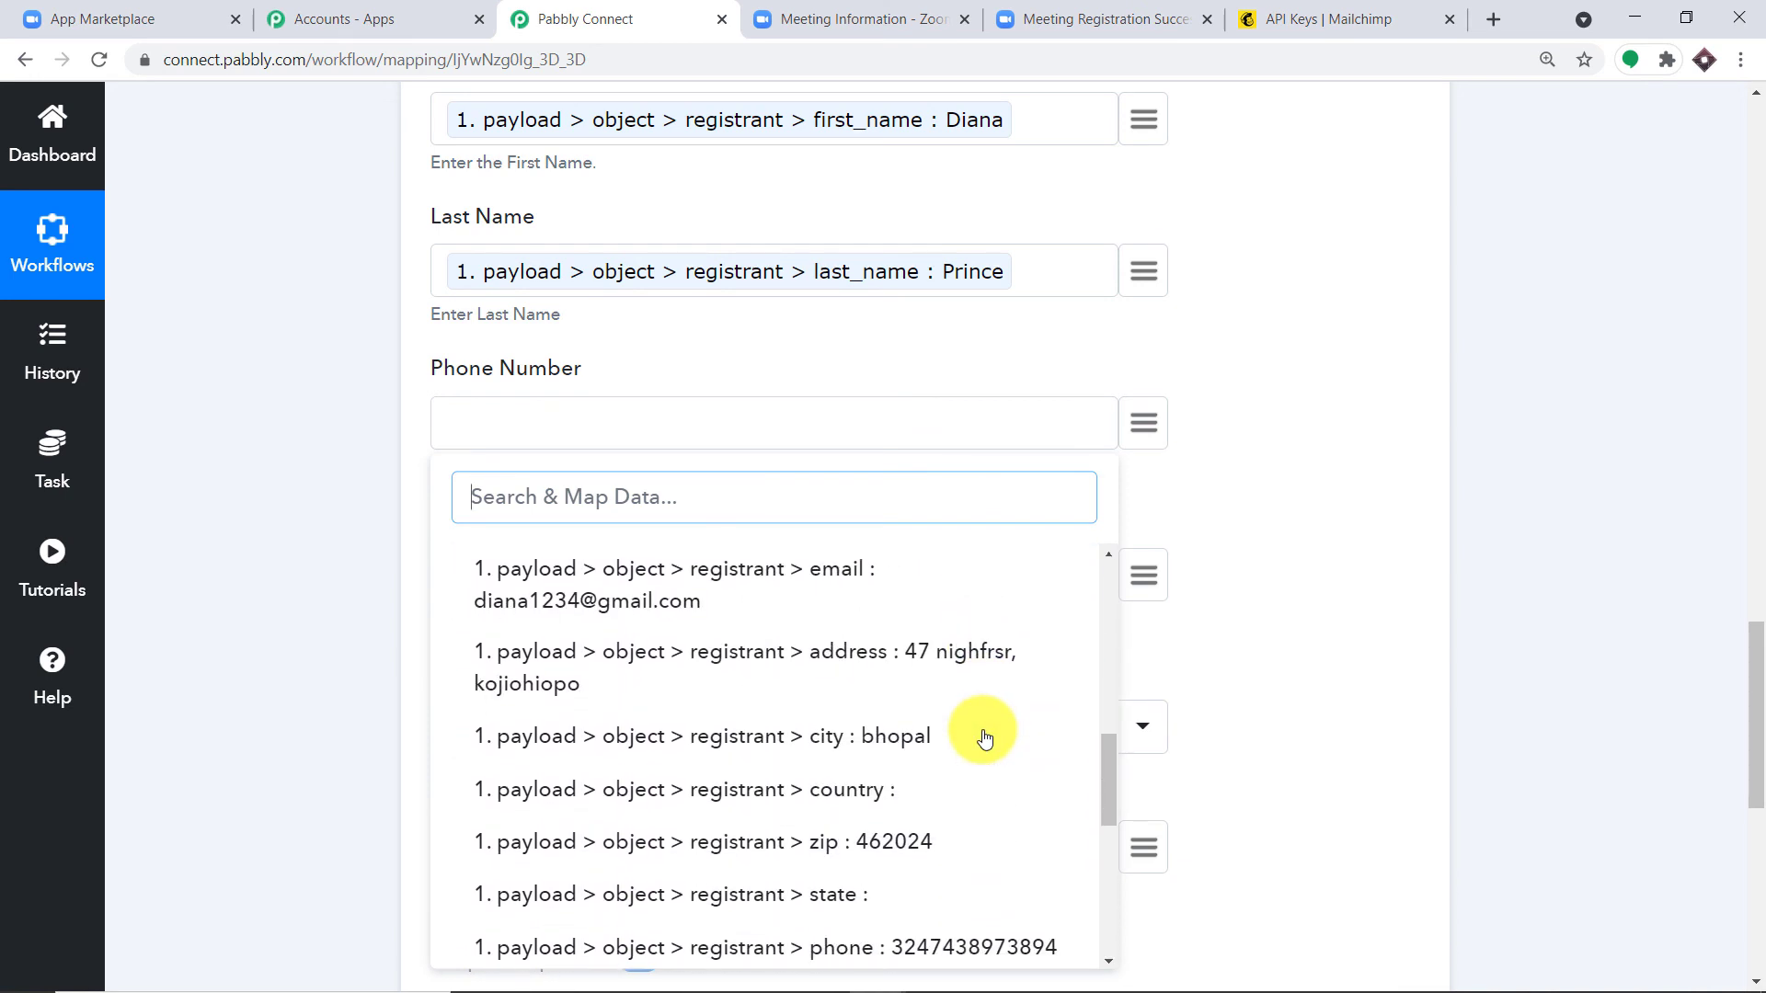
{"action": "scroll", "coordinate": [920, 752], "scroll_direction": "down", "scroll_amount": 1}
{"action": "left_click", "coordinate": [933, 722]}
{"action": "scroll", "coordinate": [966, 709], "scroll_direction": "down", "scroll_amount": 3}
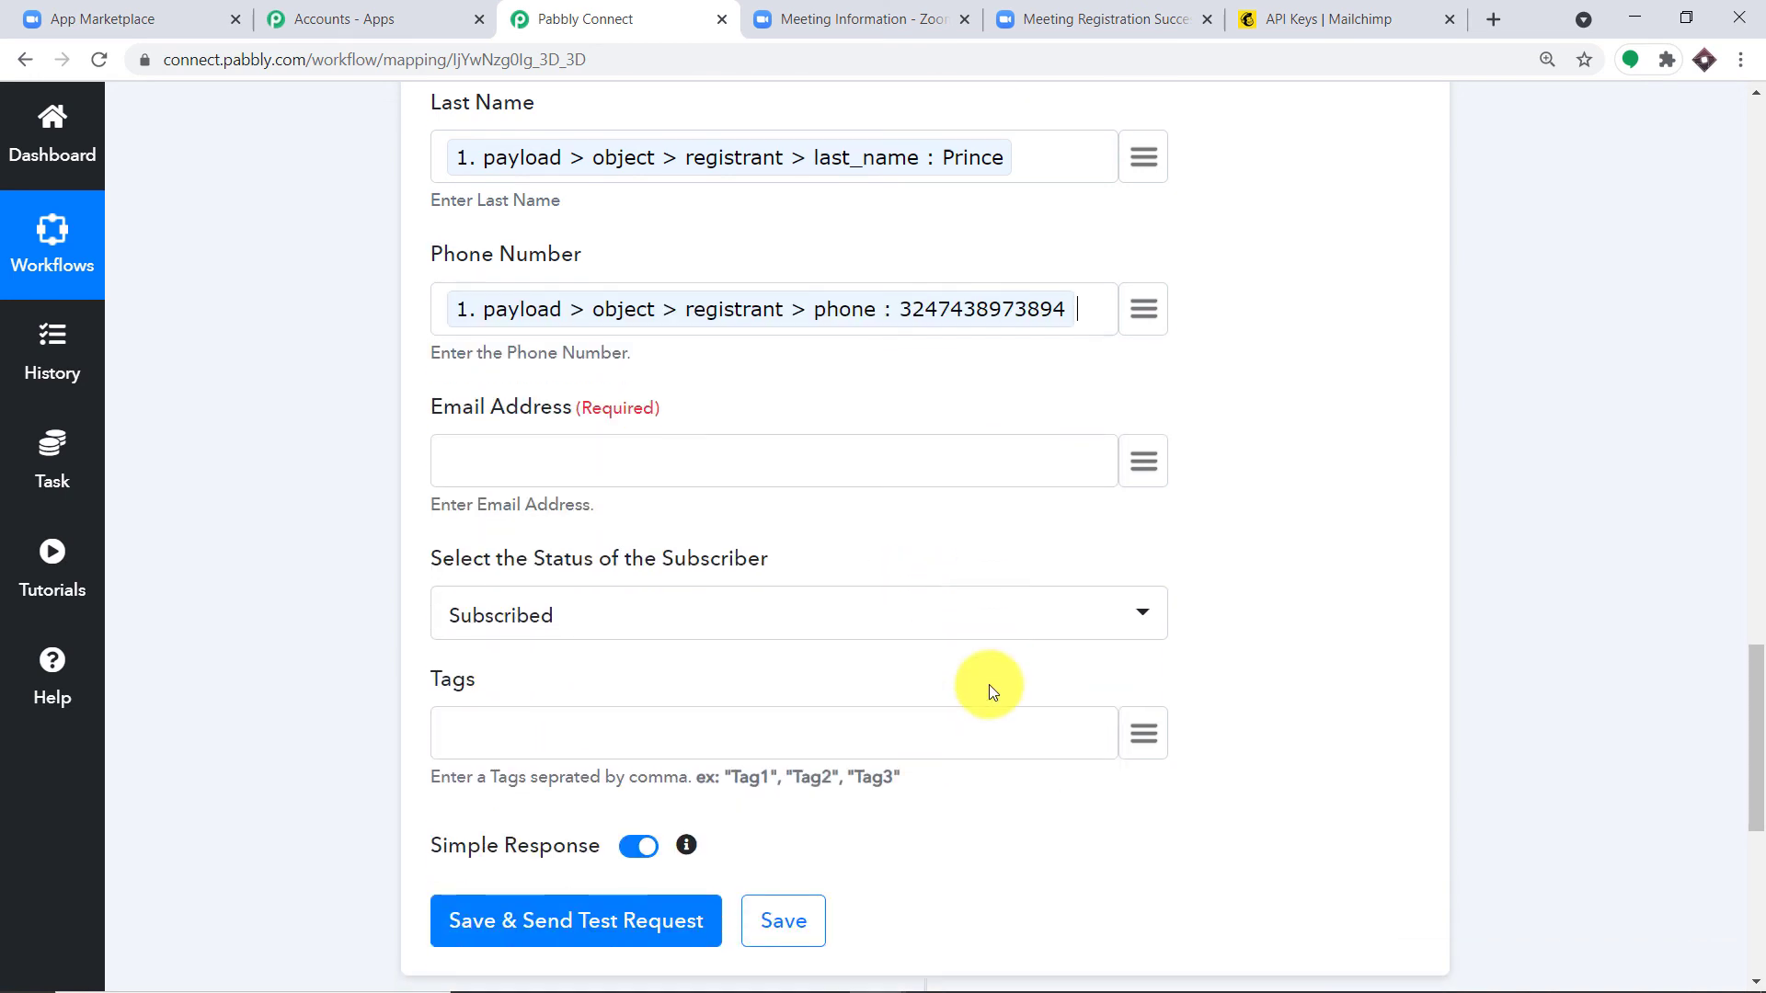
{"action": "left_click", "coordinate": [1123, 366]}
{"action": "left_click", "coordinate": [741, 513]}
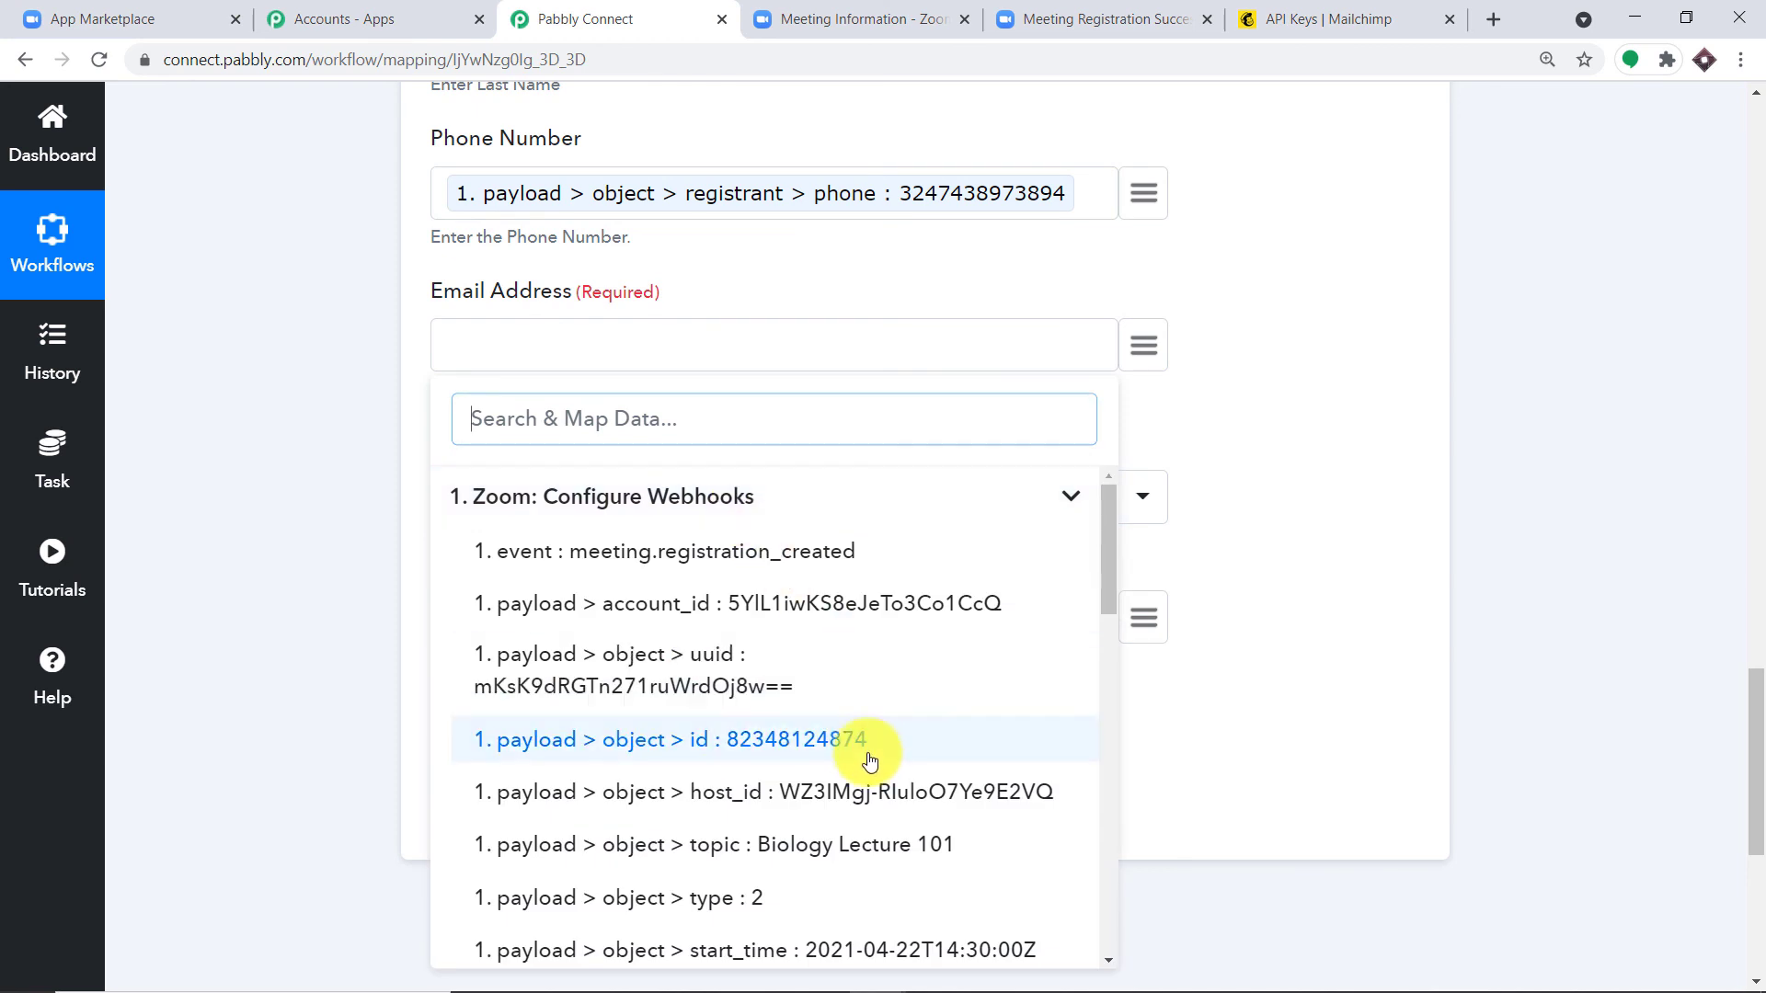
{"action": "scroll", "coordinate": [871, 763], "scroll_direction": "down", "scroll_amount": 3}
{"action": "scroll", "coordinate": [869, 768], "scroll_direction": "down", "scroll_amount": 3}
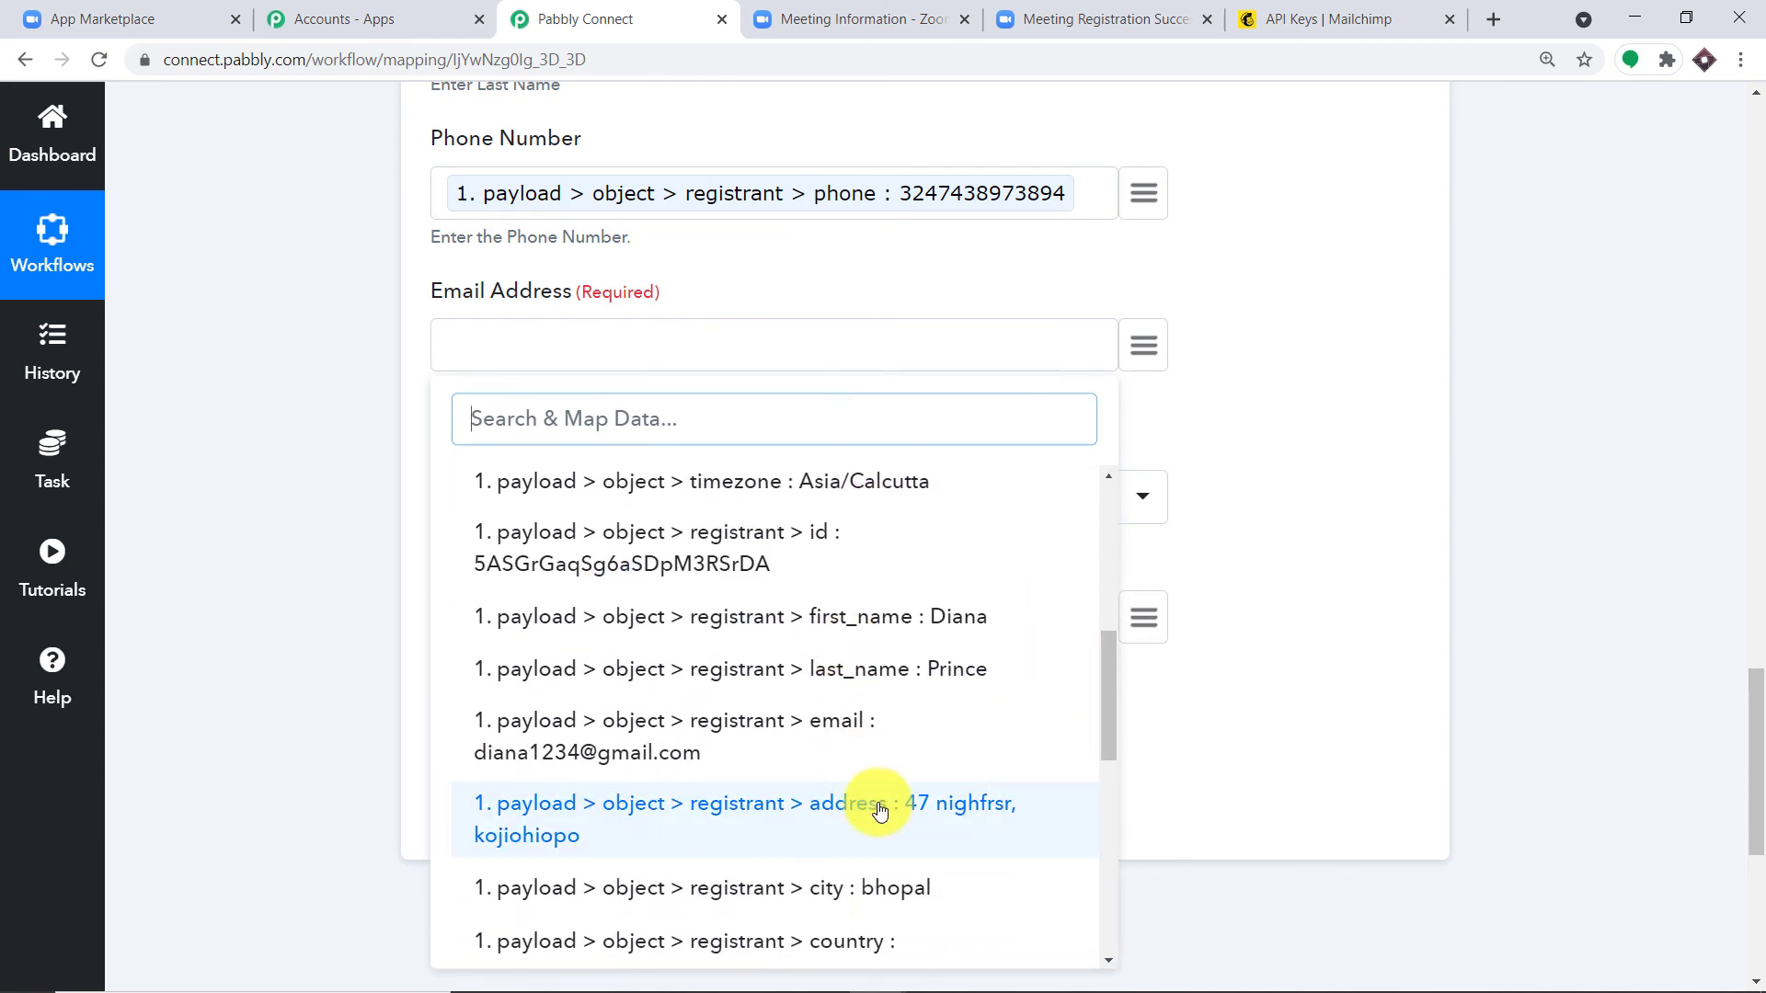
{"action": "left_click", "coordinate": [683, 745]}
{"action": "scroll", "coordinate": [684, 526], "scroll_direction": "down", "scroll_amount": 1}
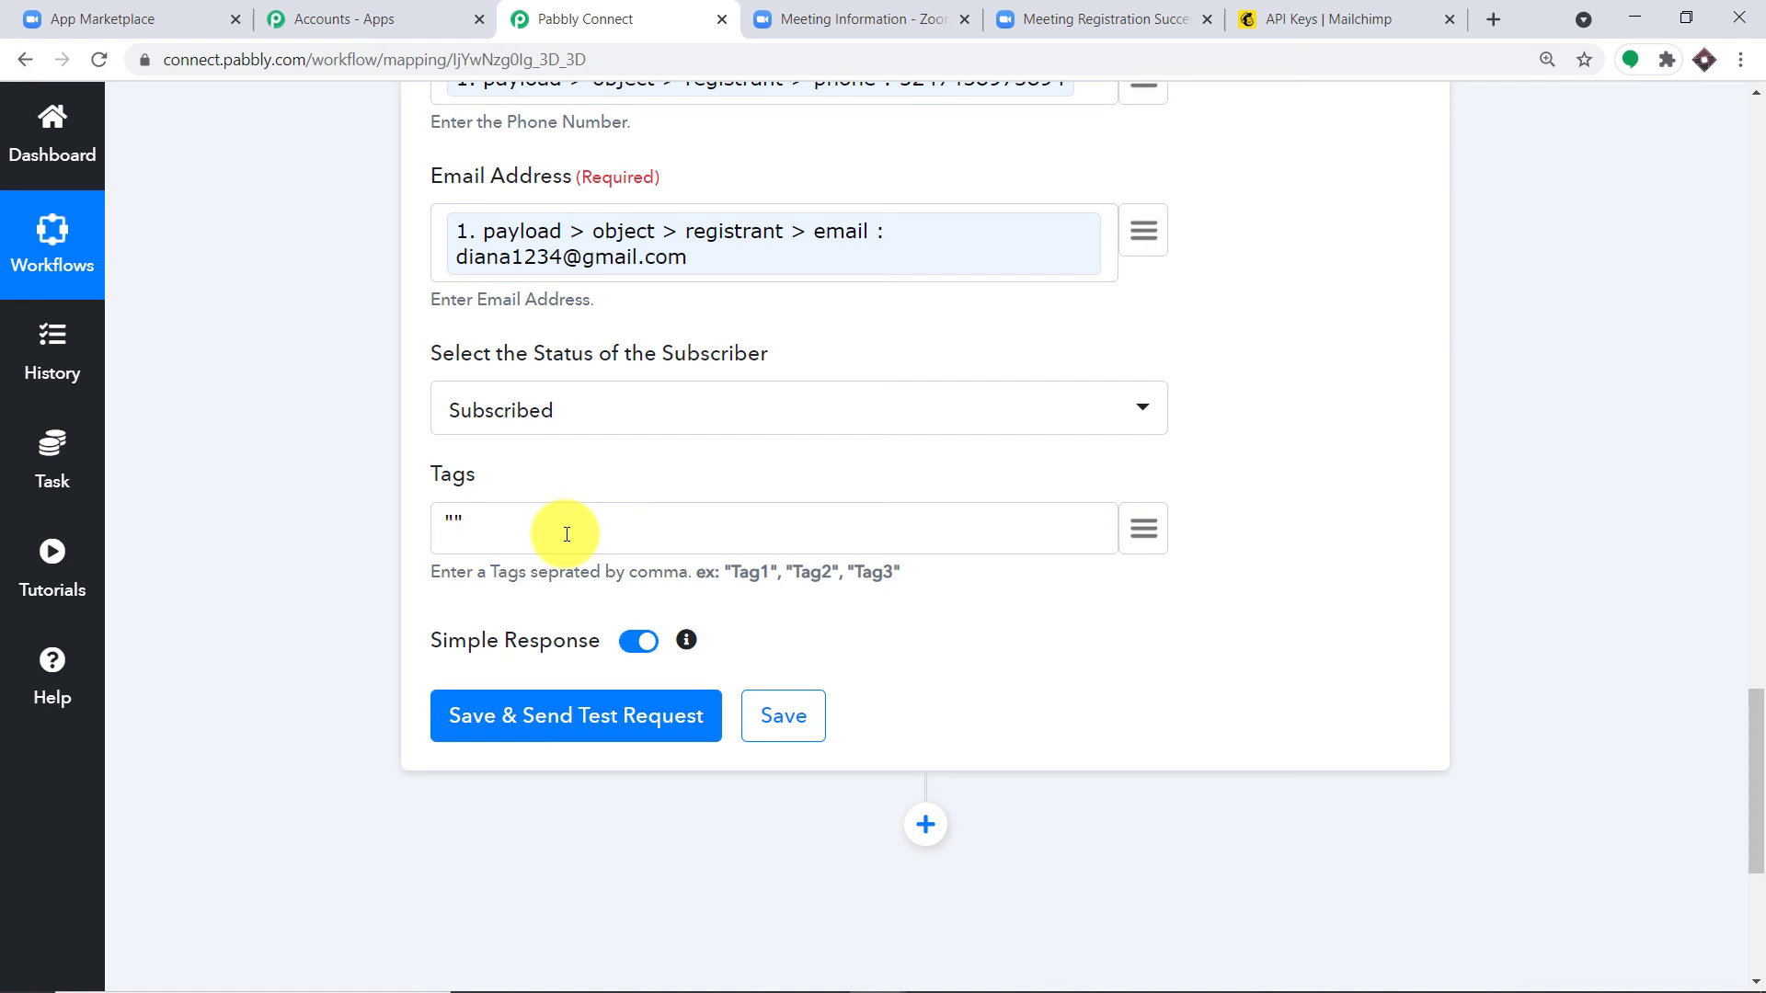
Step: Insert the Zoom payload > object > topic (Biology Lecture 101) inside the Tags quotes
{"action": "left_click", "coordinate": [1145, 529]}
{"action": "left_click", "coordinate": [670, 690]}
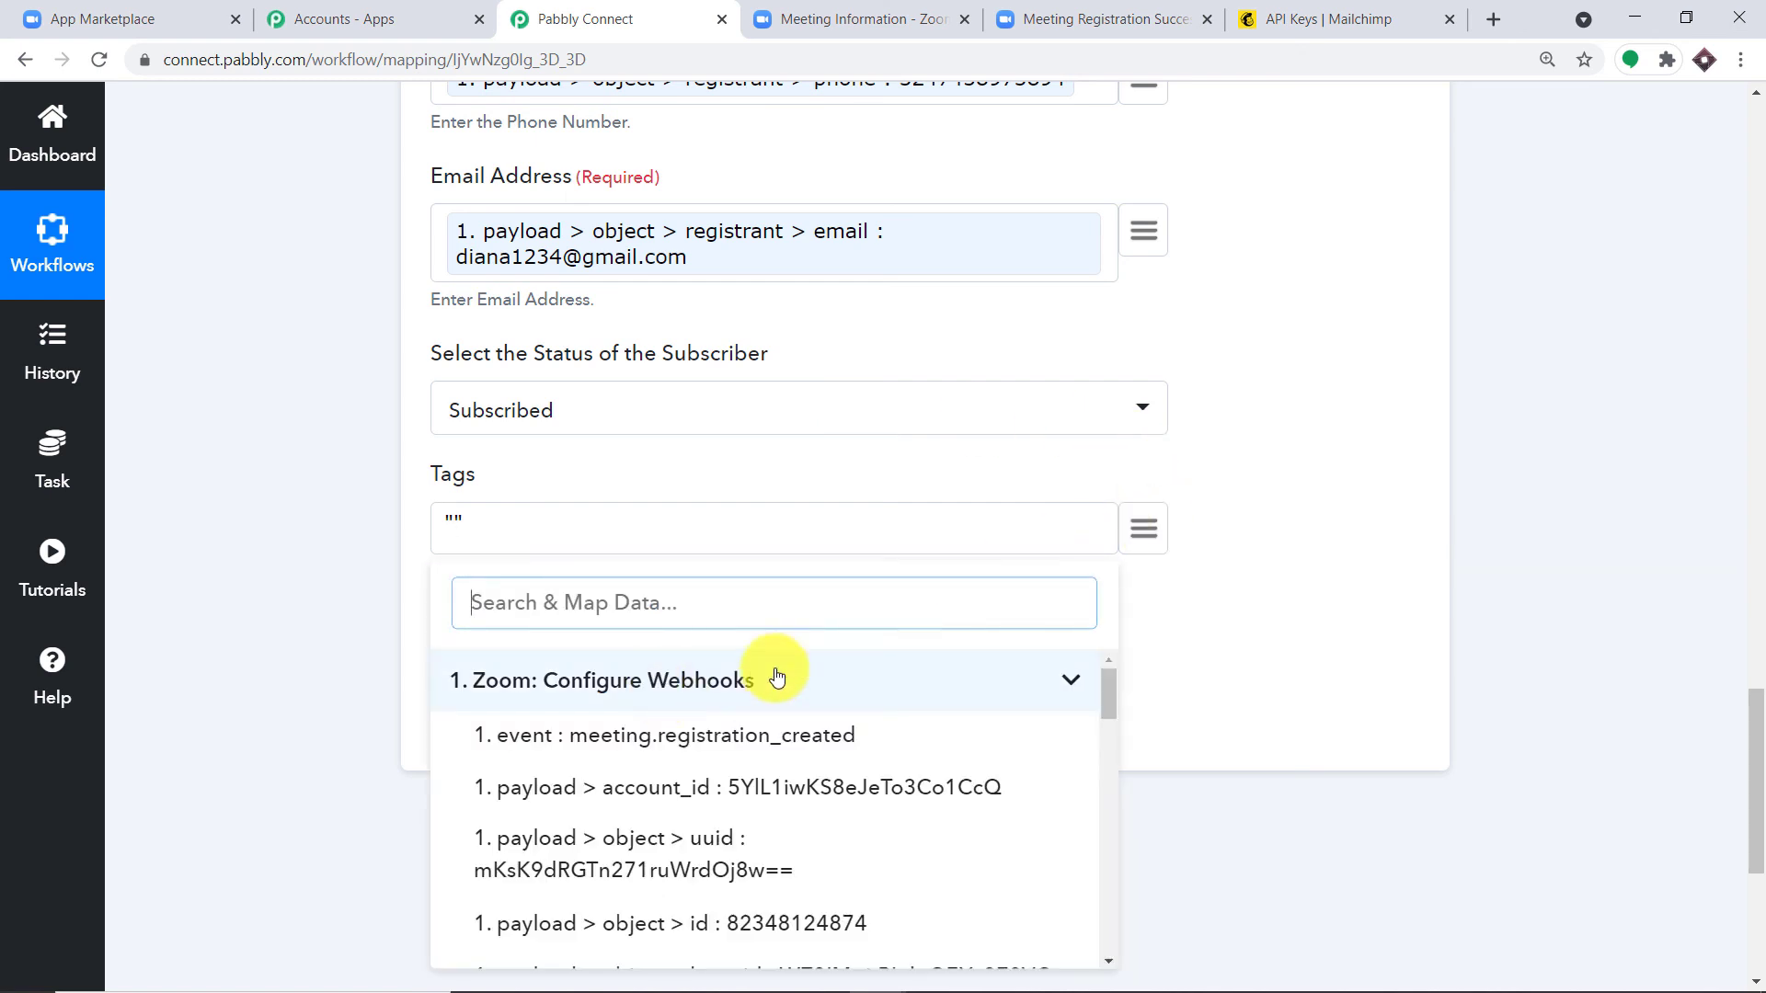
{"action": "scroll", "coordinate": [1042, 694], "scroll_direction": "down", "scroll_amount": 2}
{"action": "scroll", "coordinate": [1042, 695], "scroll_direction": "down", "scroll_amount": 8}
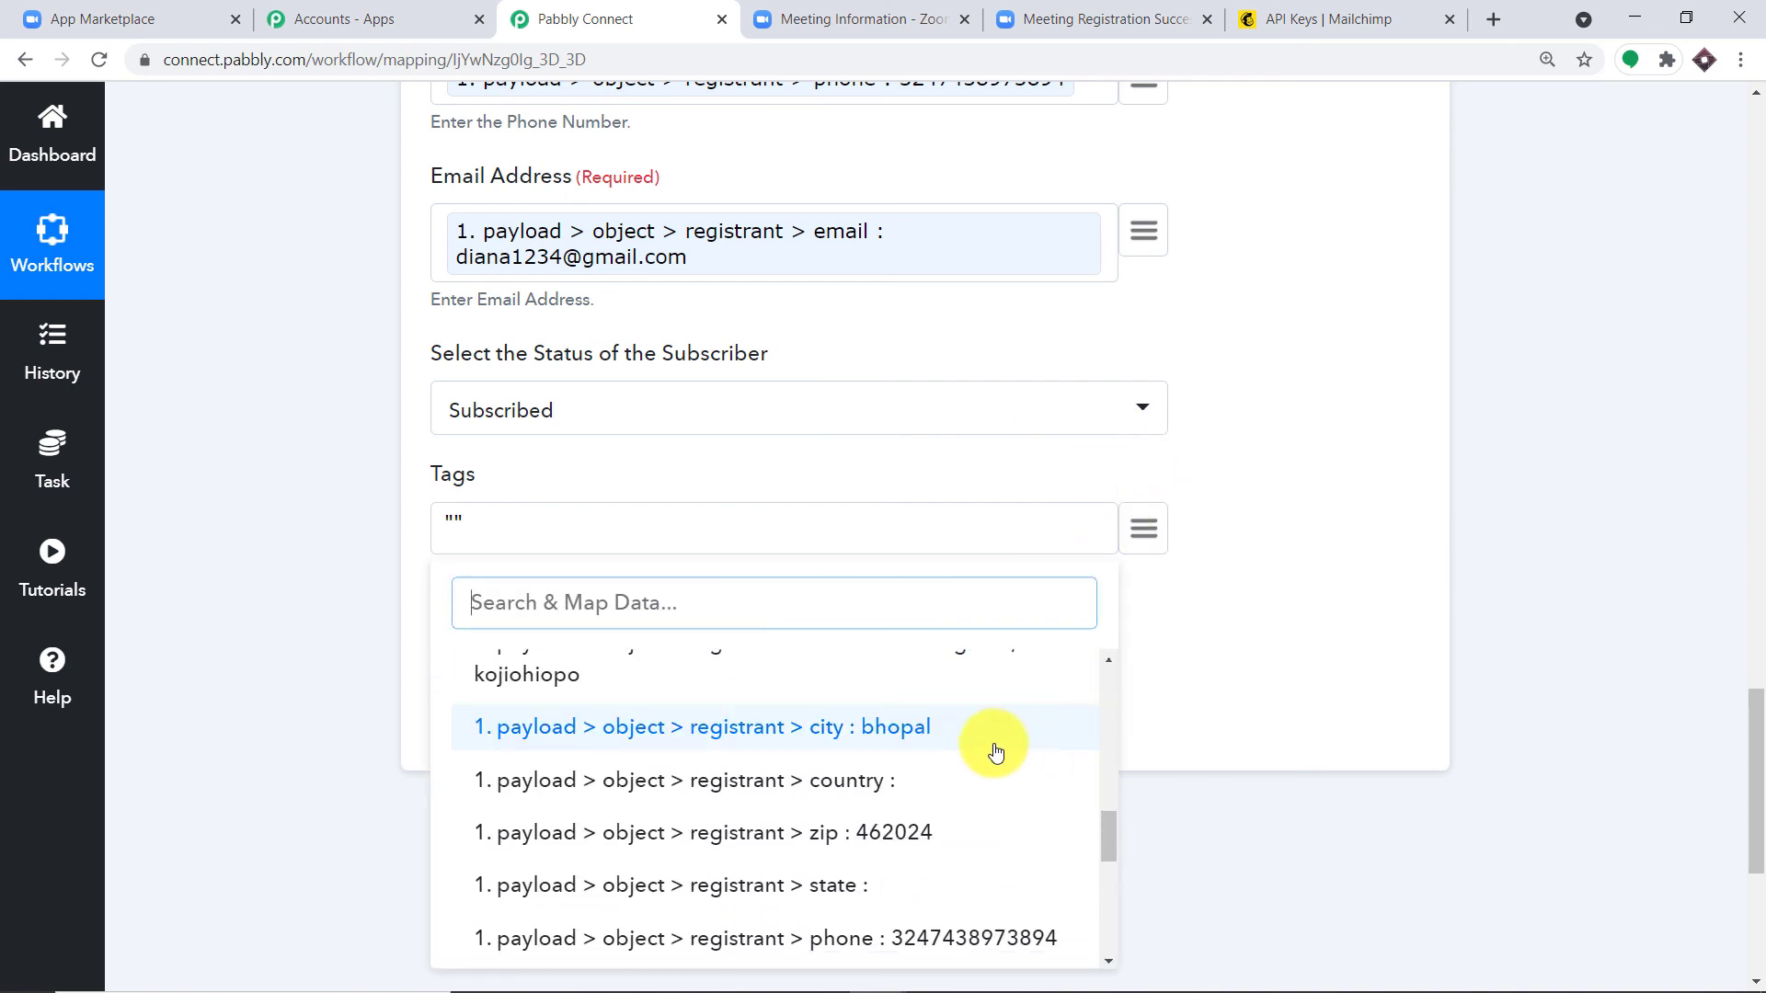
{"action": "scroll", "coordinate": [947, 769], "scroll_direction": "down", "scroll_amount": 2}
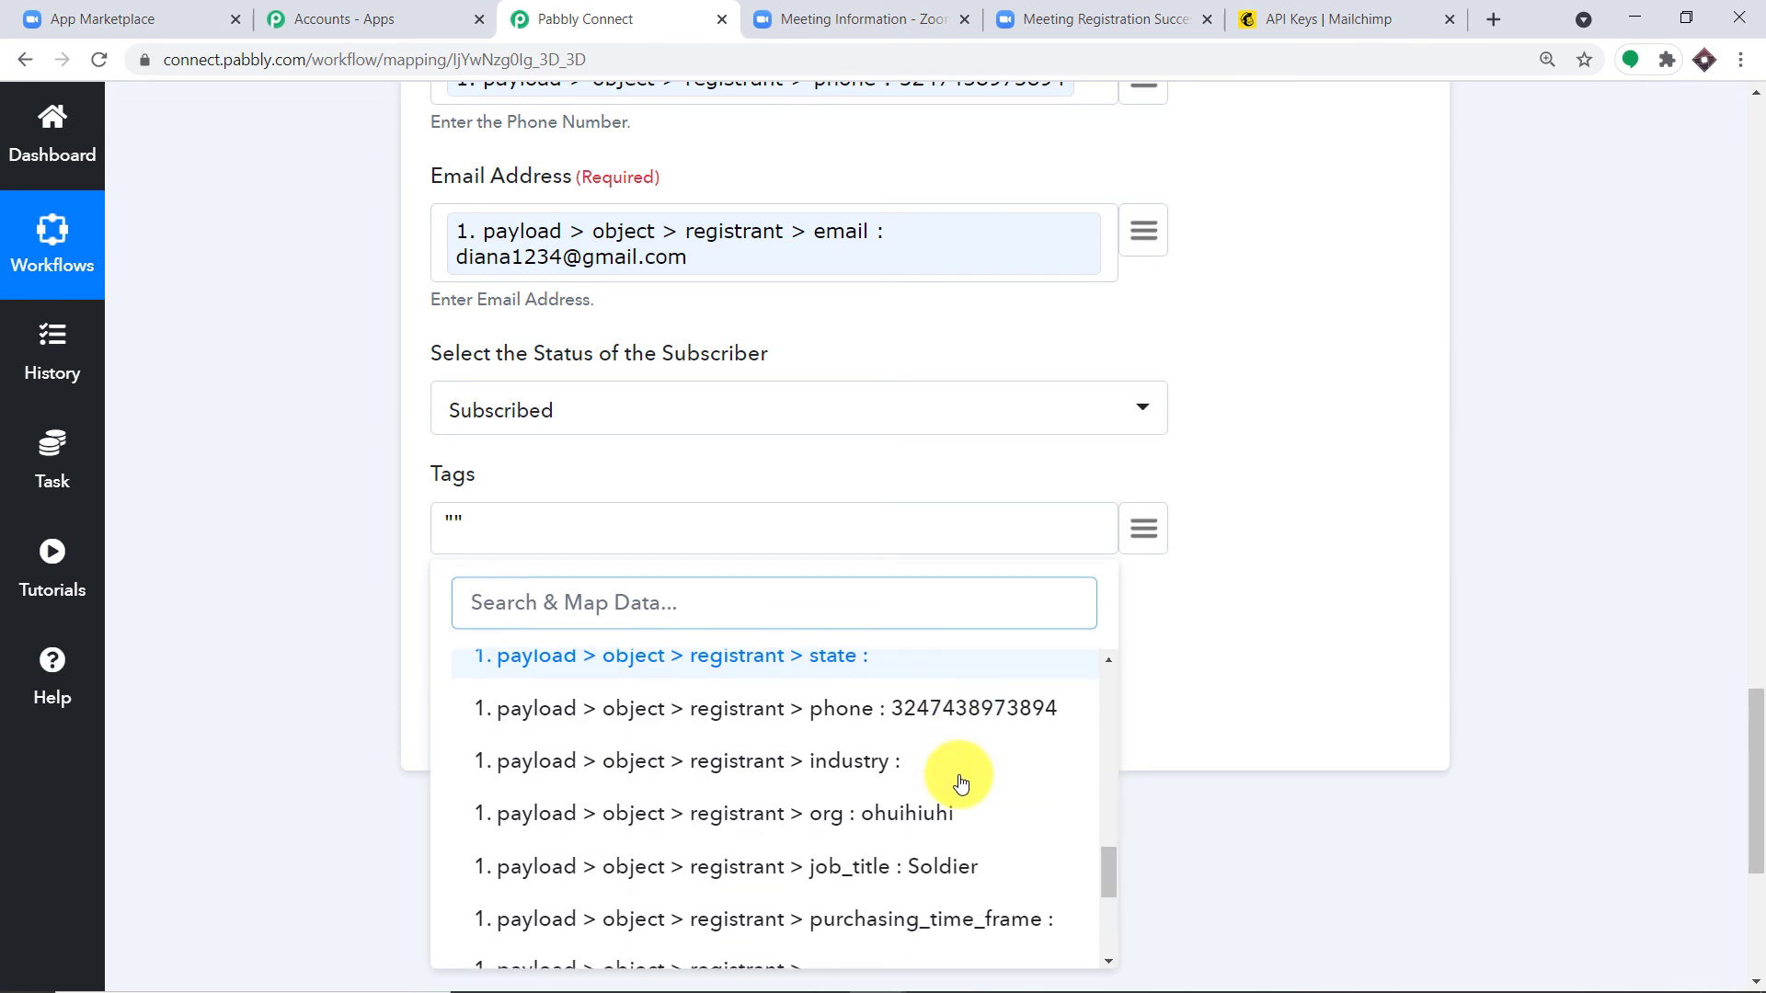
{"action": "scroll", "coordinate": [958, 778], "scroll_direction": "up", "scroll_amount": 3}
{"action": "scroll", "coordinate": [961, 783], "scroll_direction": "up", "scroll_amount": 5}
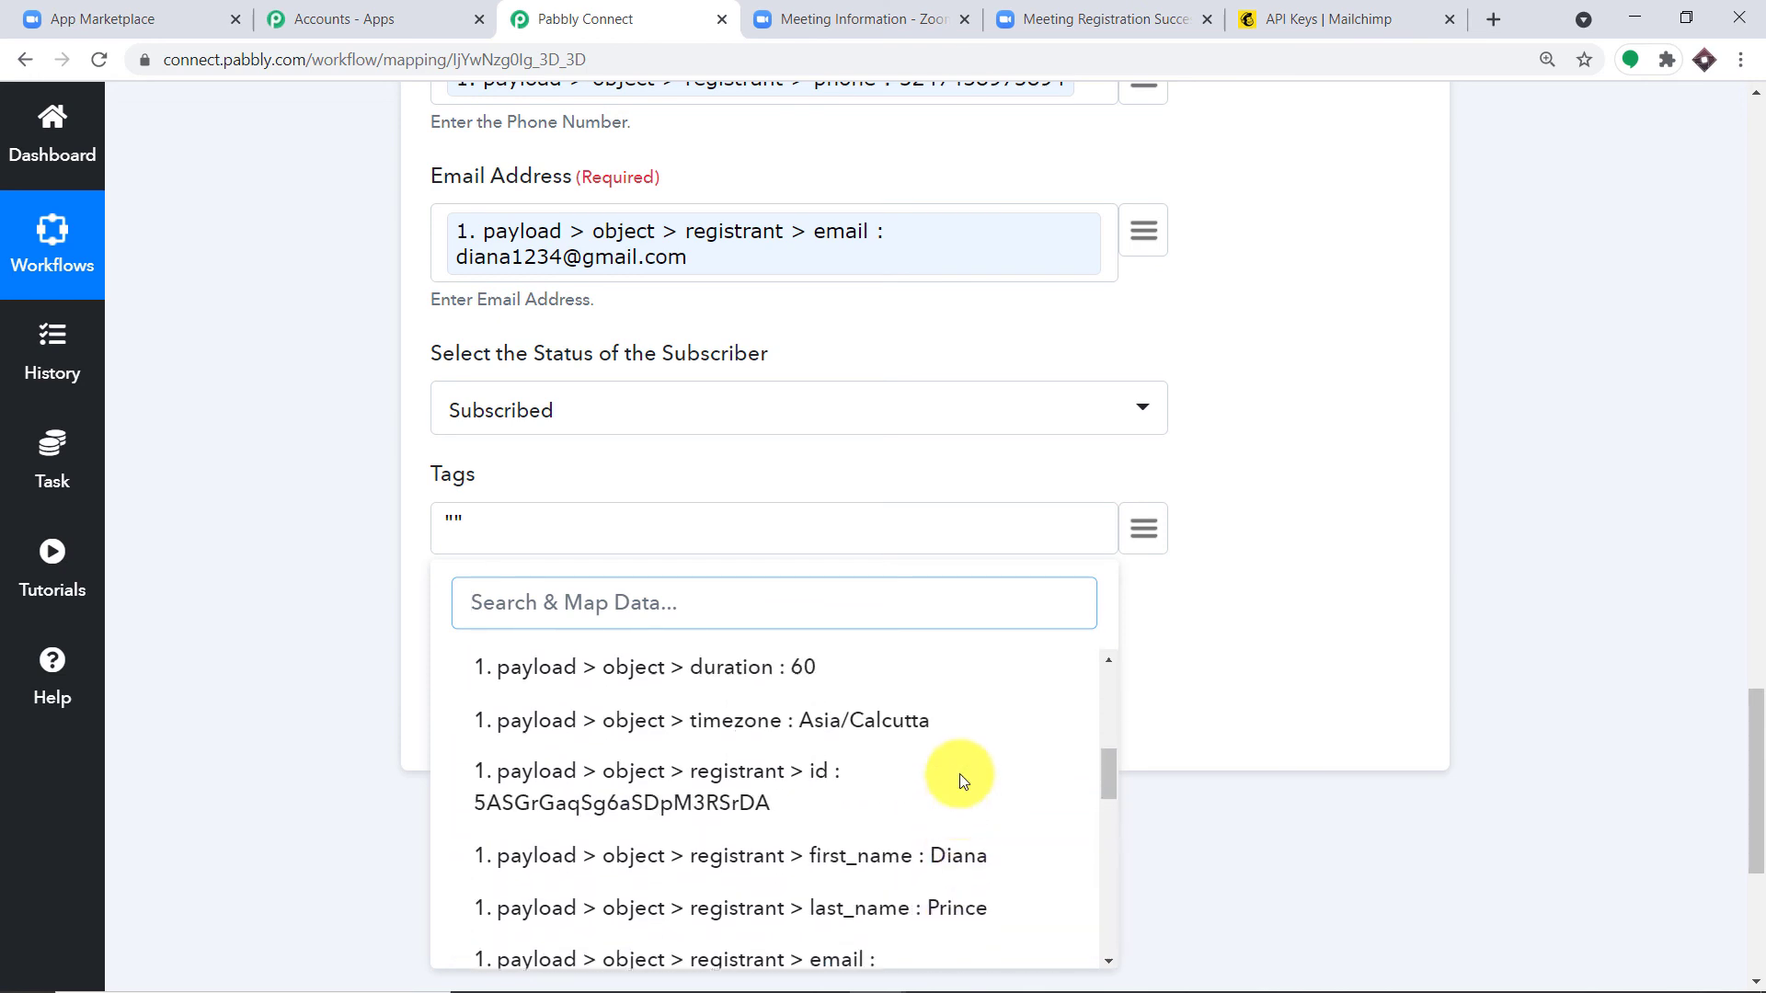
{"action": "scroll", "coordinate": [957, 782], "scroll_direction": "up", "scroll_amount": 2}
{"action": "left_click", "coordinate": [934, 794]}
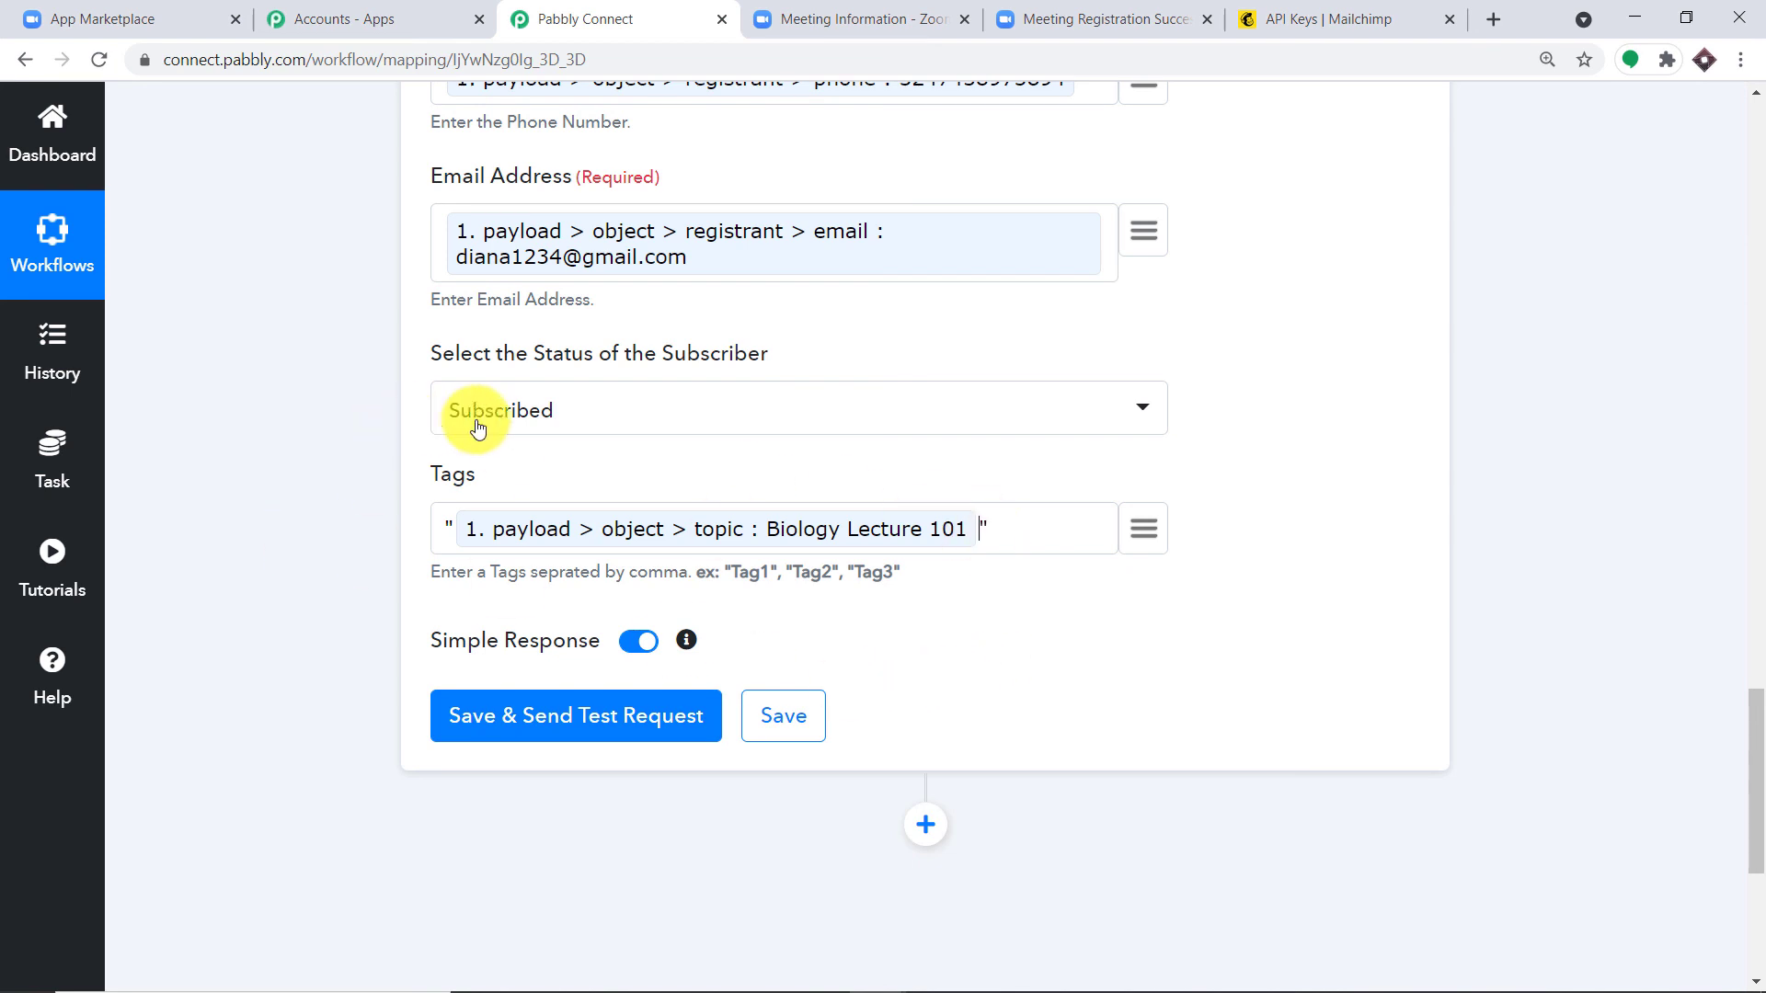
Step: Scroll through the MailChimp step to review all the mapped fields
{"action": "scroll", "coordinate": [644, 465], "scroll_direction": "up", "scroll_amount": 1}
{"action": "scroll", "coordinate": [440, 483], "scroll_direction": "up", "scroll_amount": 1}
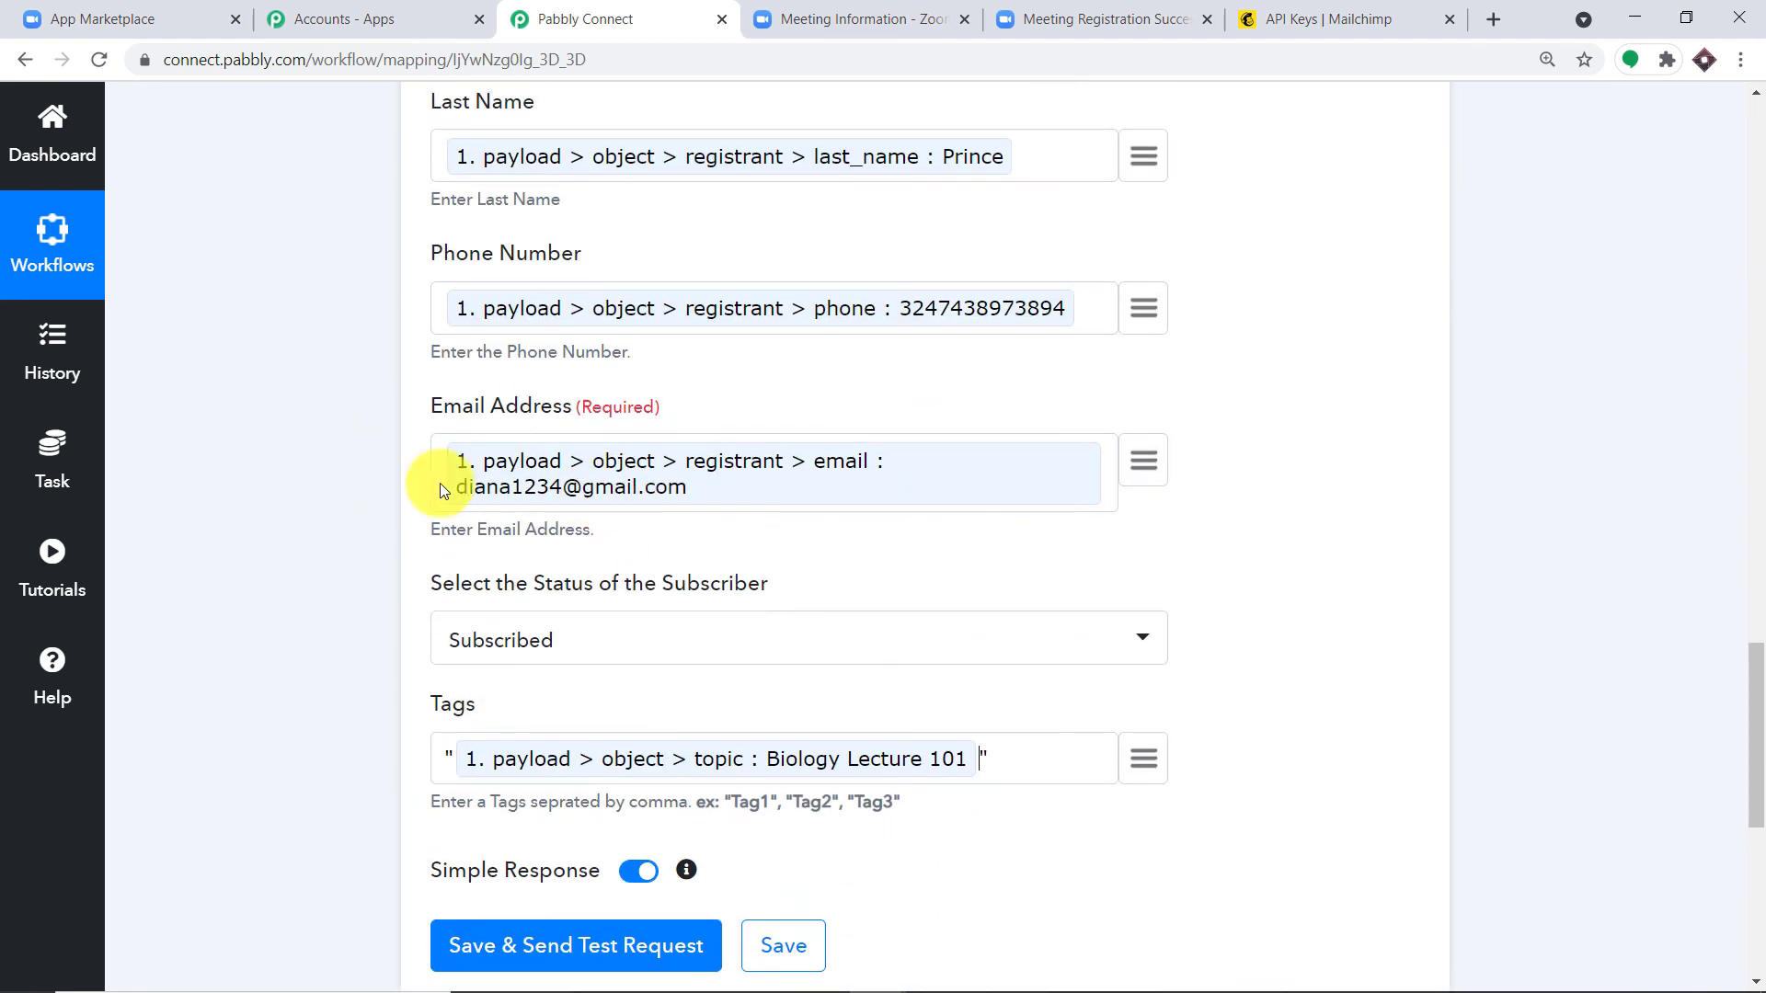
{"action": "scroll", "coordinate": [818, 481], "scroll_direction": "up", "scroll_amount": 2}
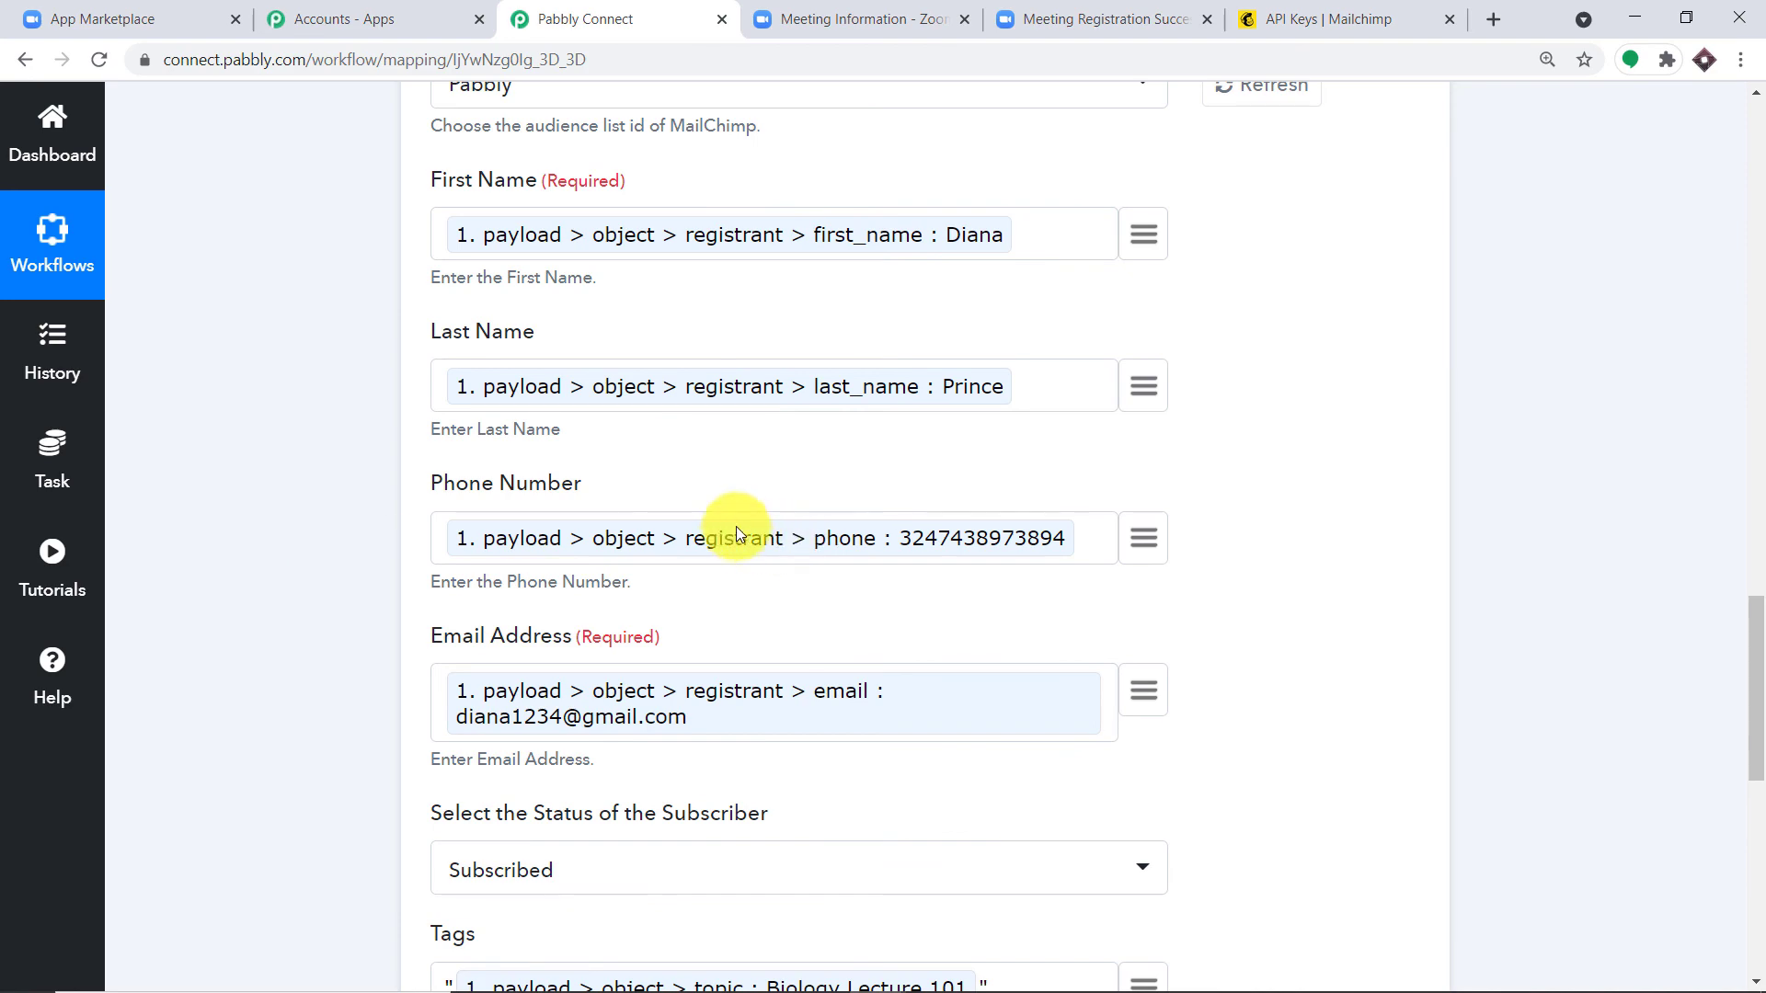
{"action": "scroll", "coordinate": [736, 531], "scroll_direction": "up", "scroll_amount": 2}
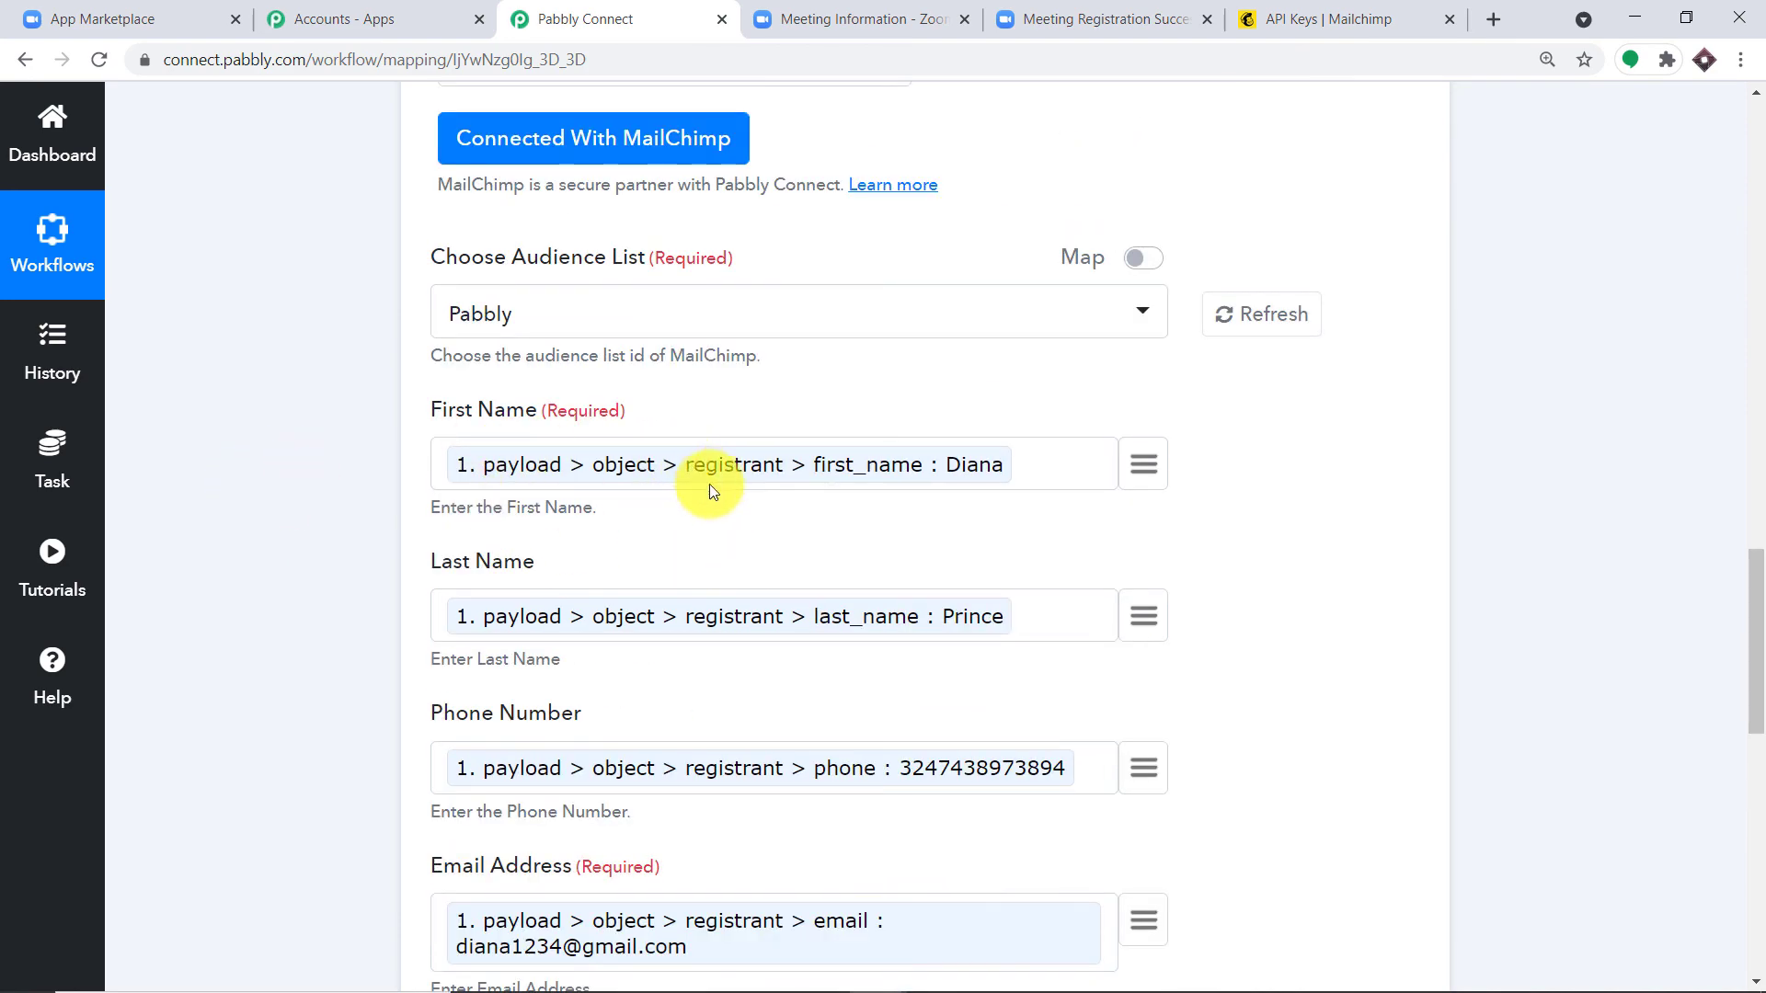
{"action": "scroll", "coordinate": [709, 492], "scroll_direction": "down", "scroll_amount": 7}
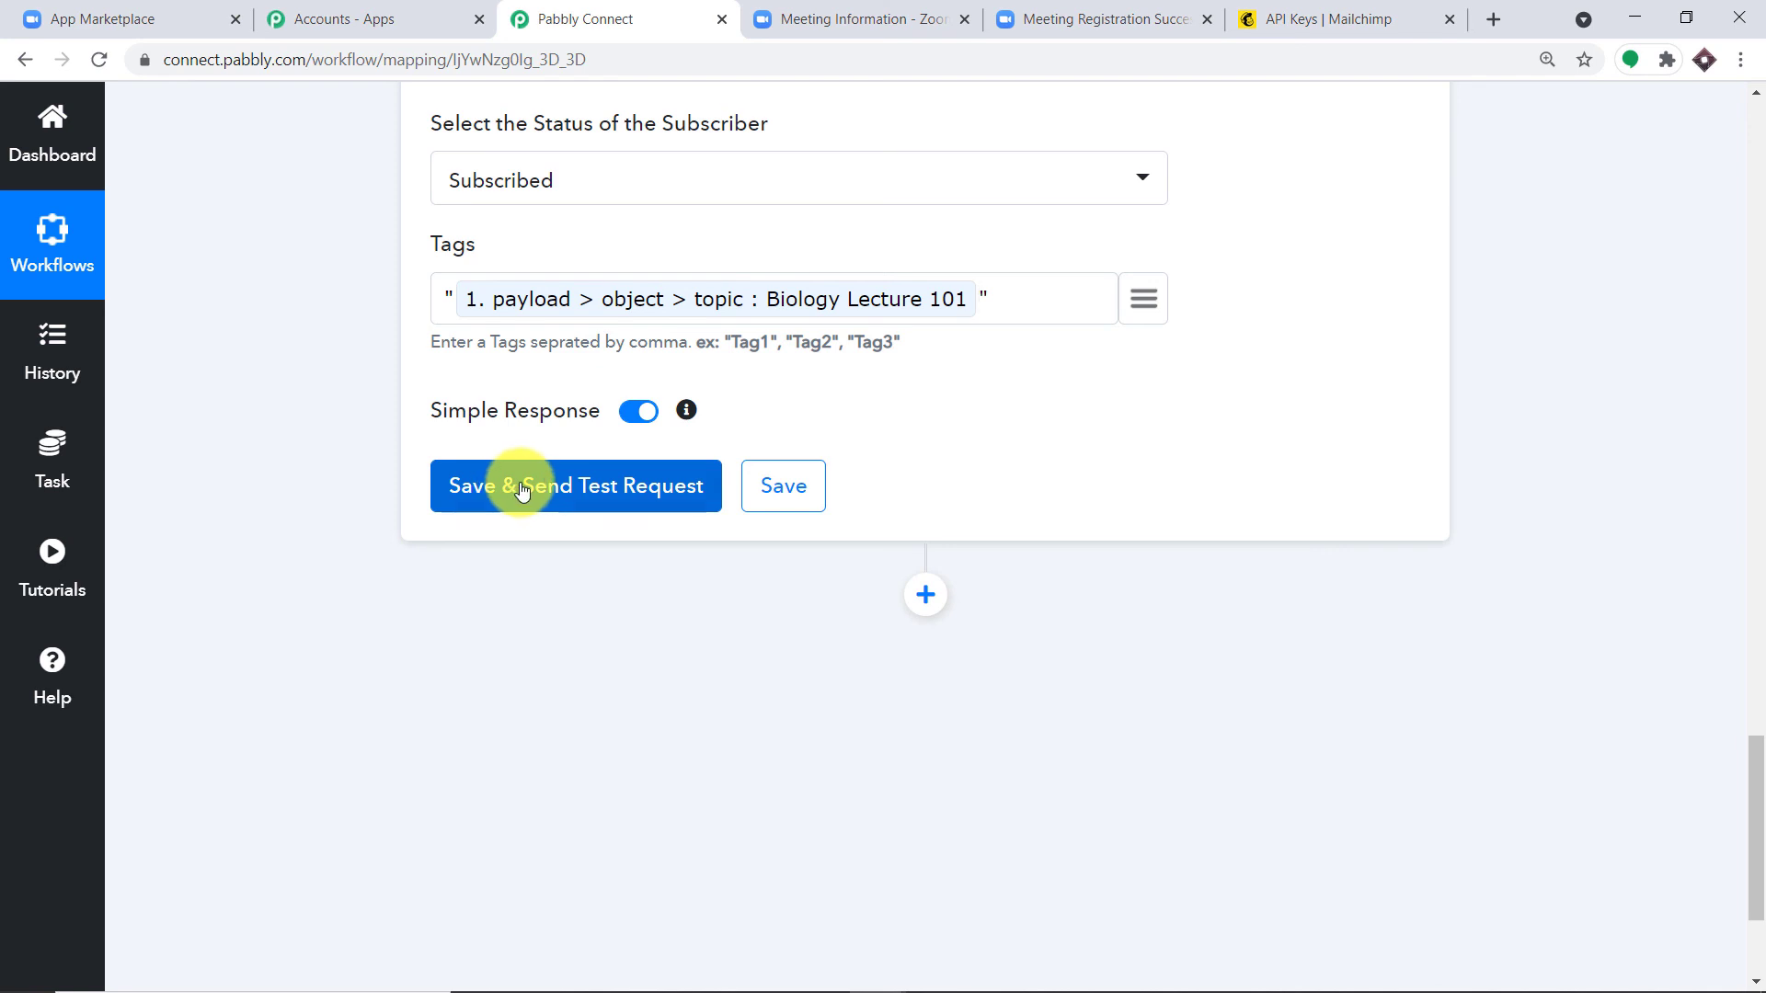
Step: Save and test the action, getting a subscribed-member response, then go to Mailchimp
{"action": "left_click", "coordinate": [521, 489]}
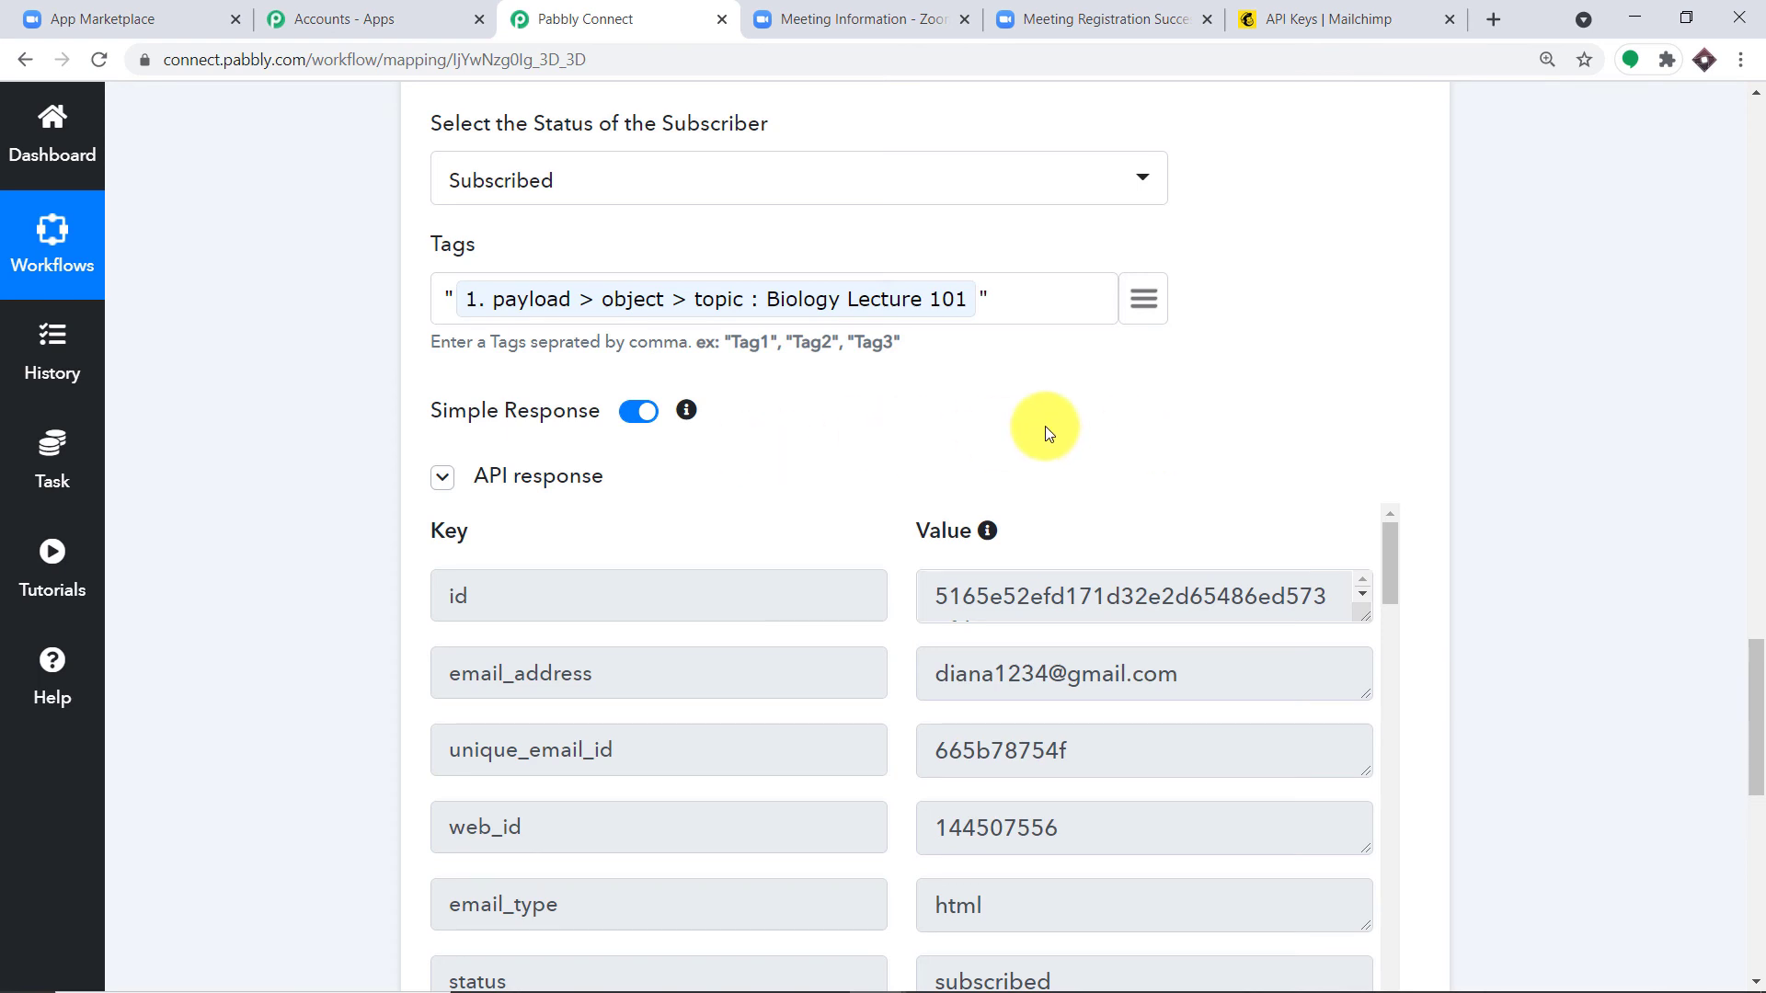
{"action": "left_click", "coordinate": [1415, 9]}
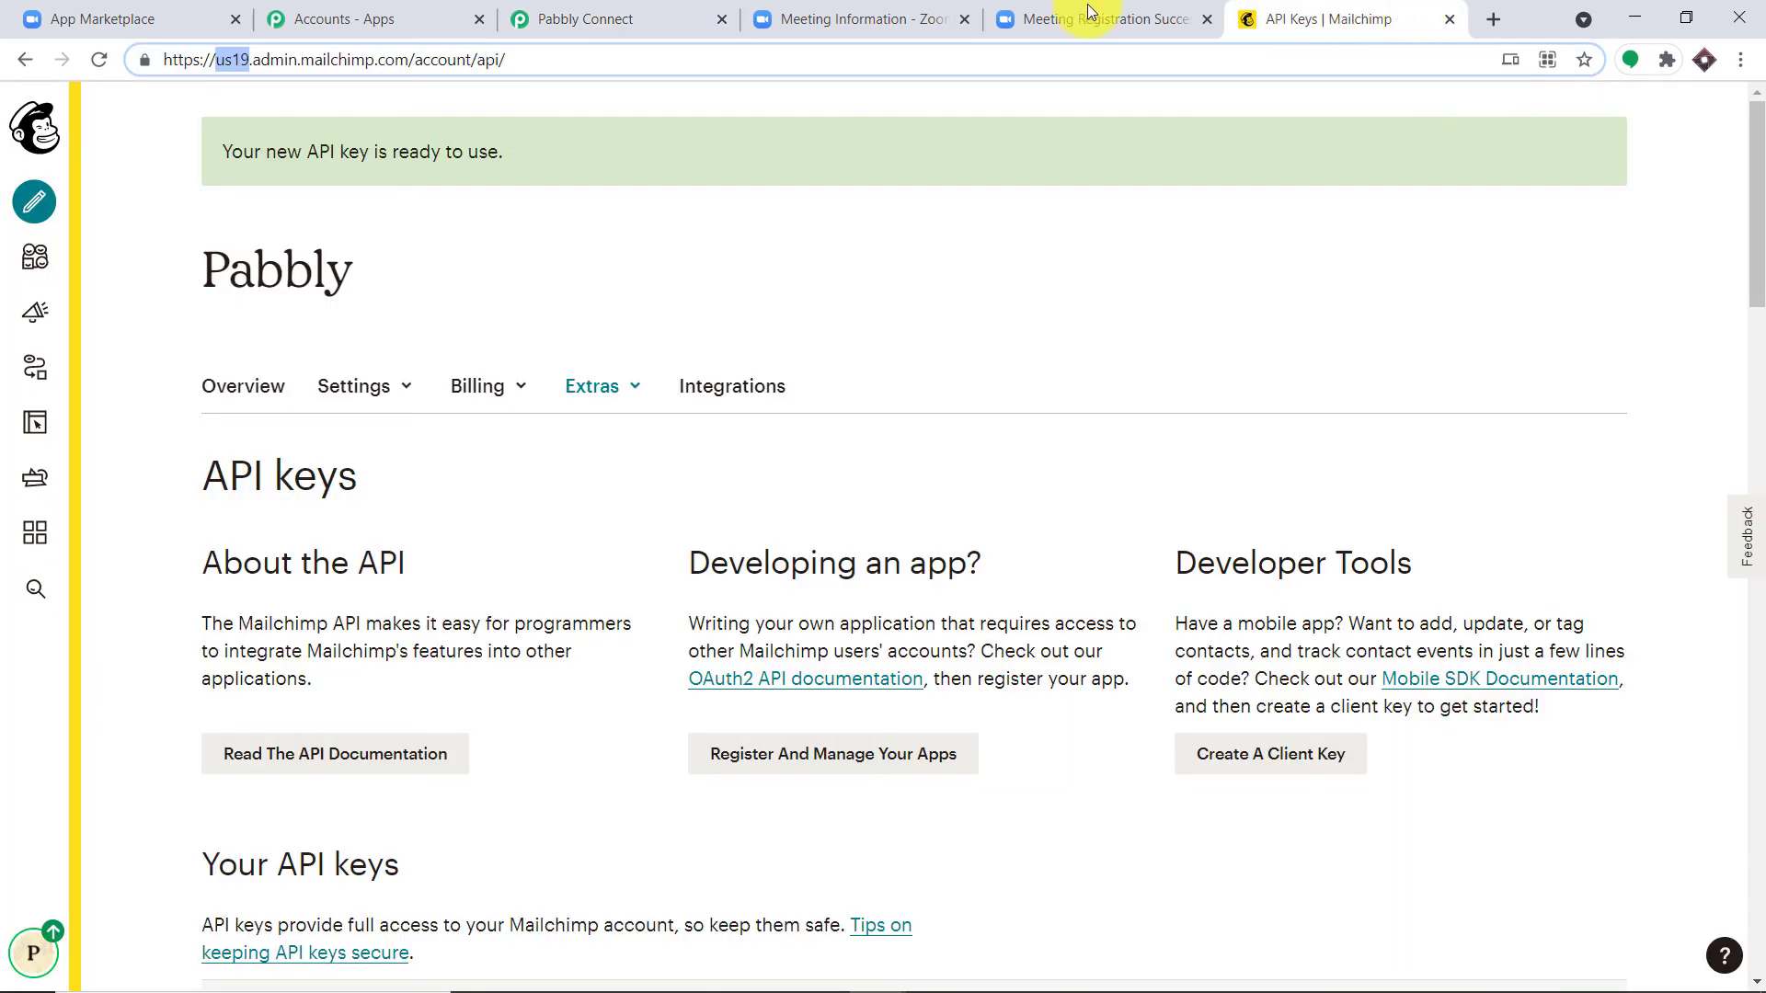
Step: Open the test registrant's profile in Mailchimp's All contacts to check subscription and tag
{"action": "left_click", "coordinate": [35, 258]}
{"action": "left_click", "coordinate": [110, 254]}
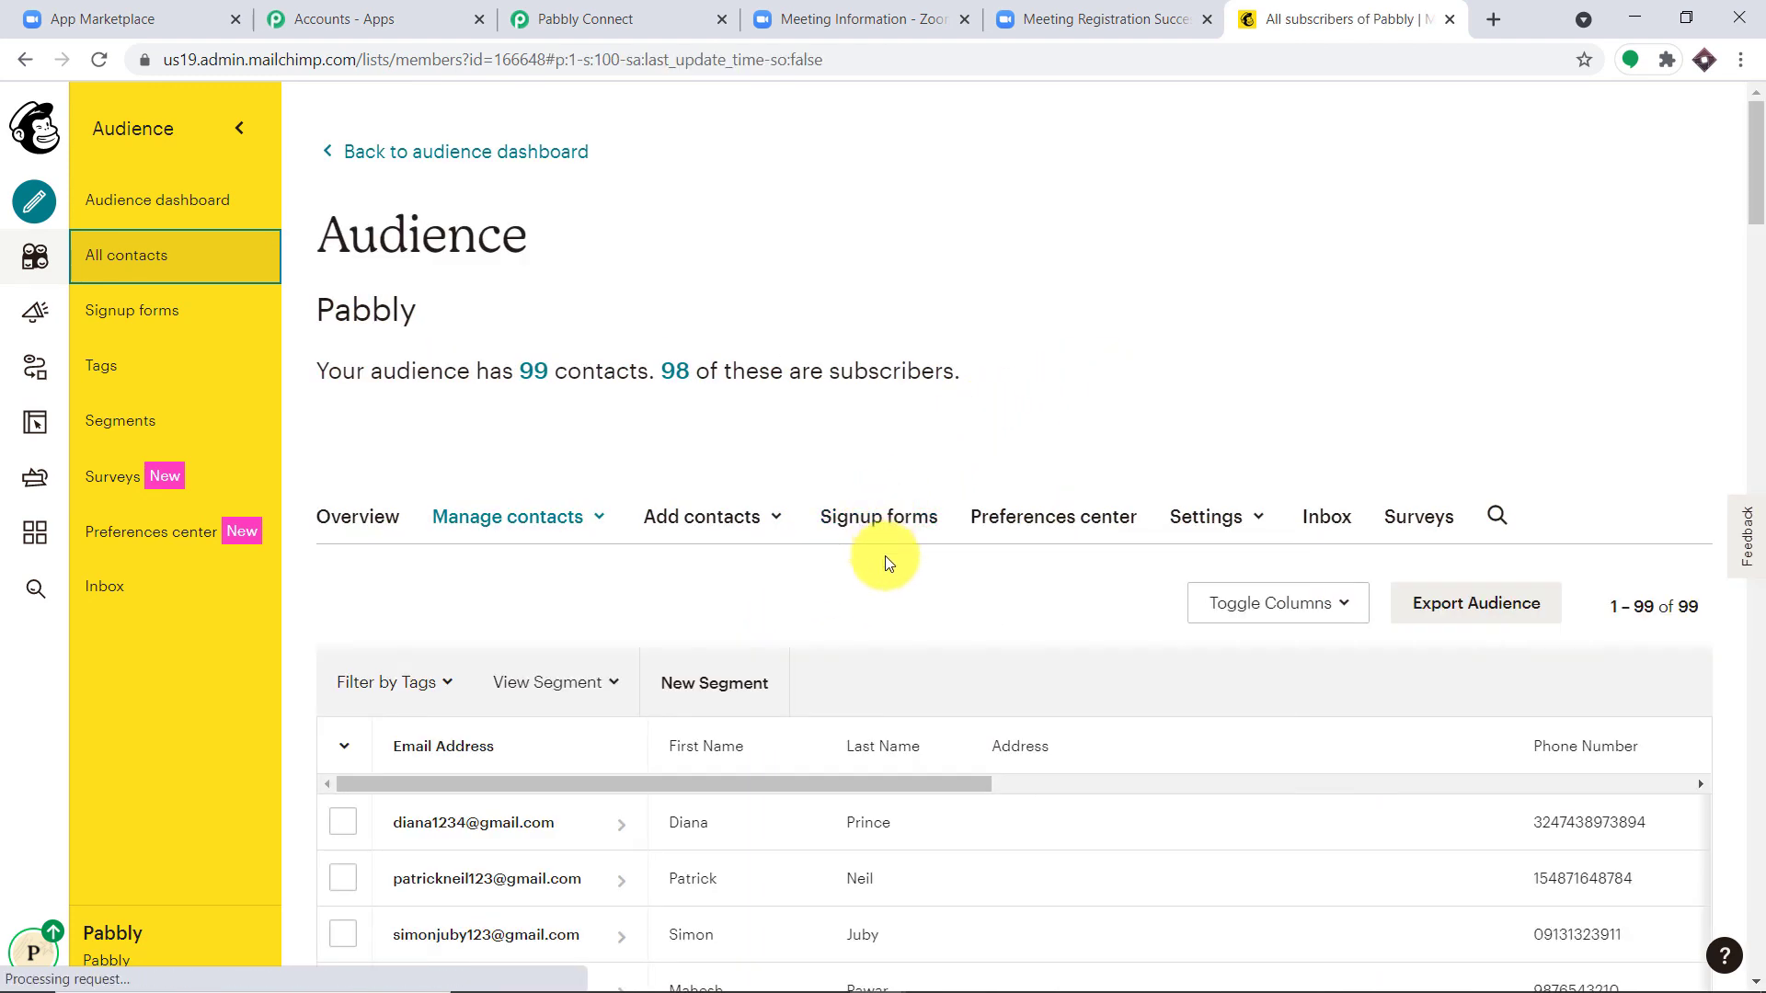
{"action": "scroll", "coordinate": [885, 559], "scroll_direction": "down", "scroll_amount": 3}
{"action": "left_click", "coordinate": [413, 491]}
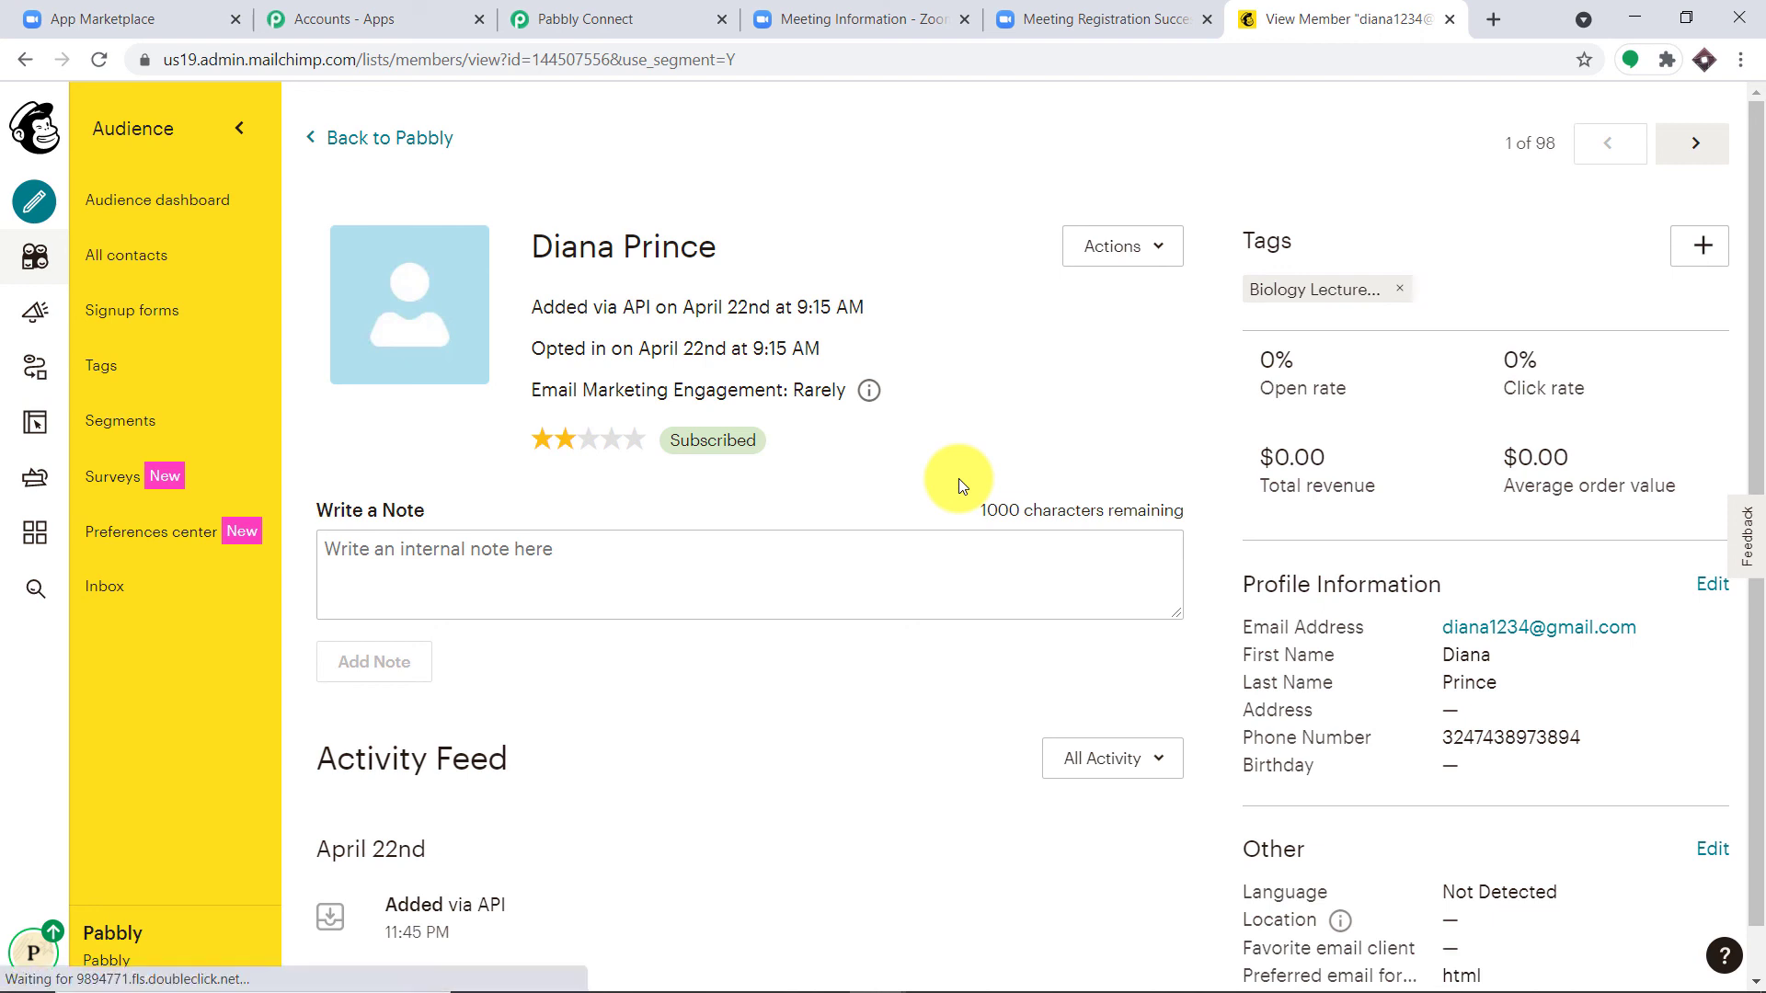
Step: Back in Pabbly Connect, collapse the MailChimp Add New Member and Zoom trigger steps
{"action": "key", "text": "ctrl+3"}
{"action": "left_click_drag", "start_coordinate": [1752, 644], "coordinate": [1750, 387]}
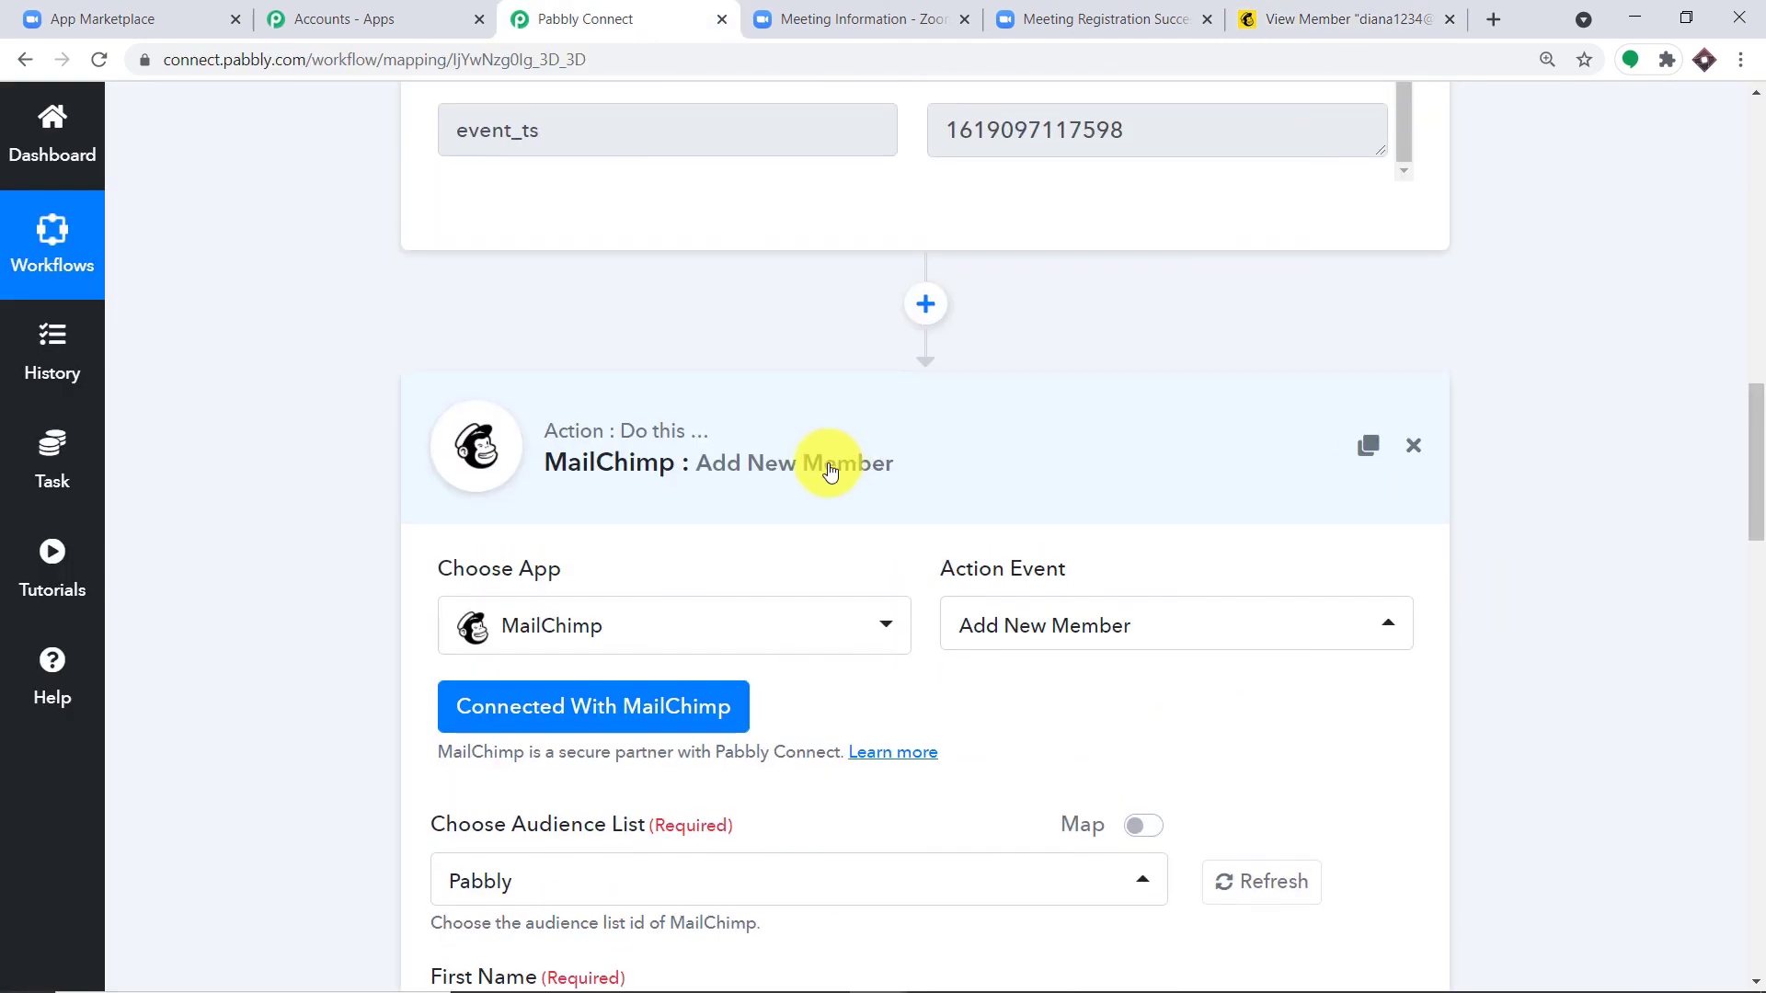
{"action": "left_click", "coordinate": [828, 466]}
{"action": "scroll", "coordinate": [1747, 537], "scroll_direction": "up", "scroll_amount": 14}
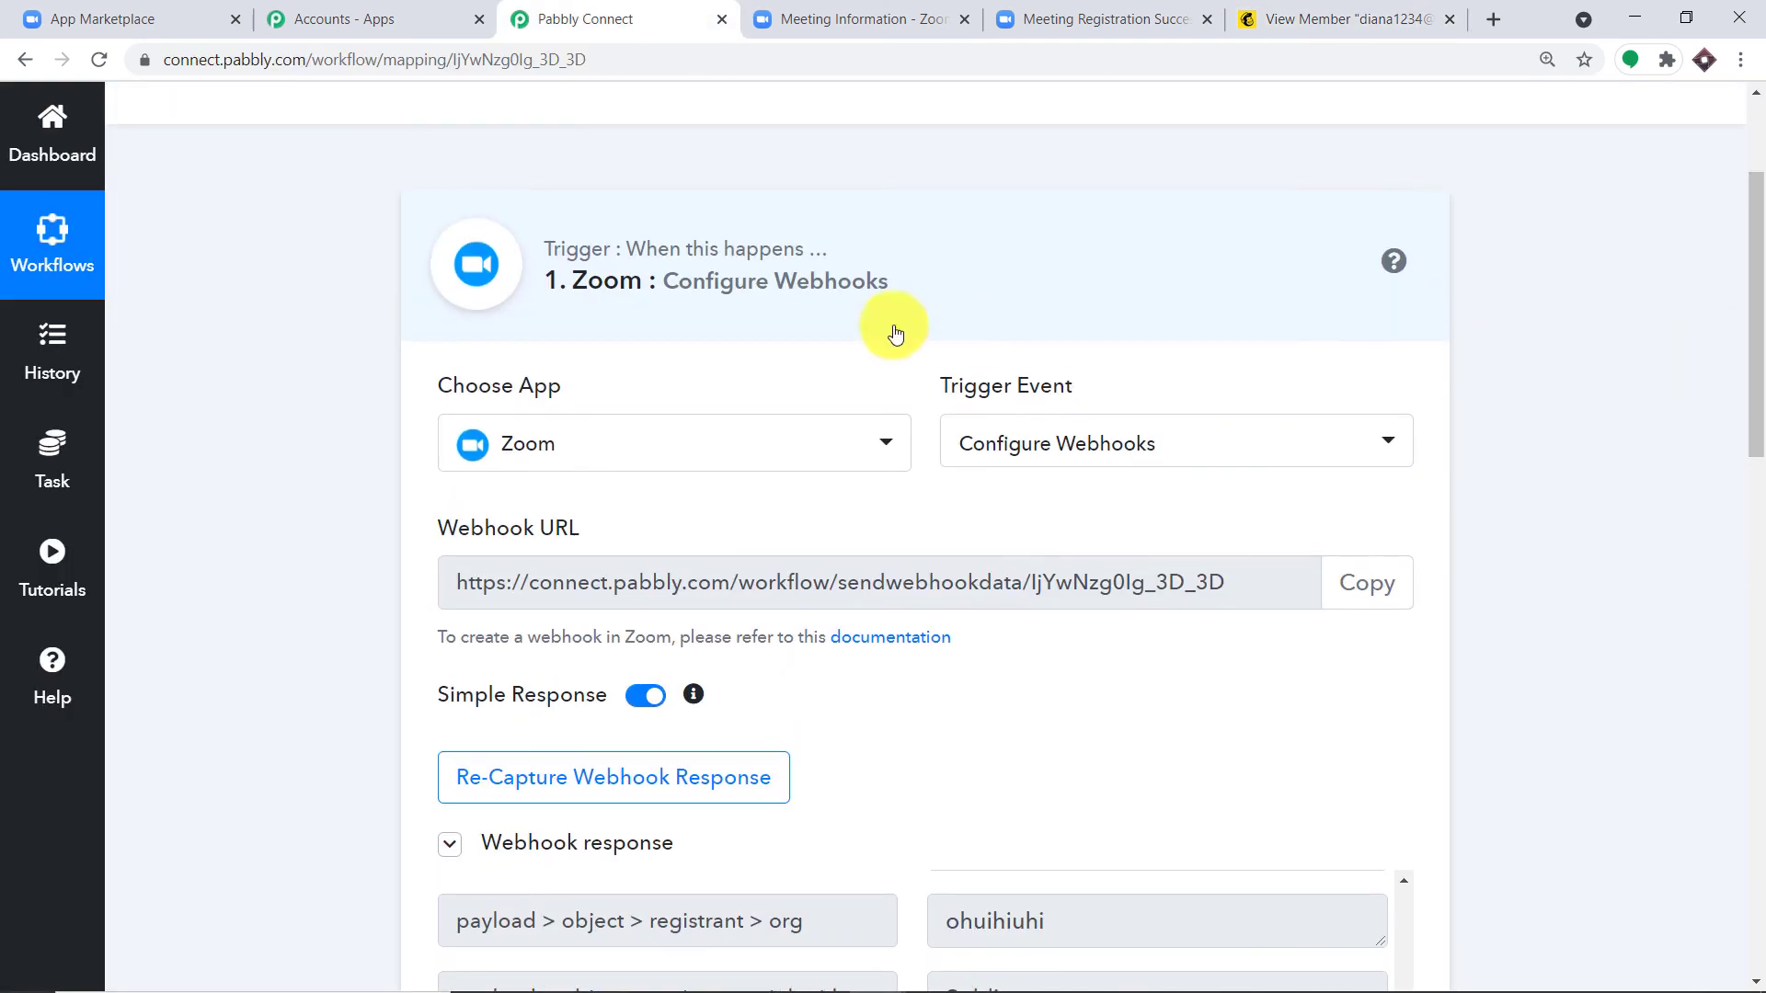
{"action": "left_click", "coordinate": [781, 326]}
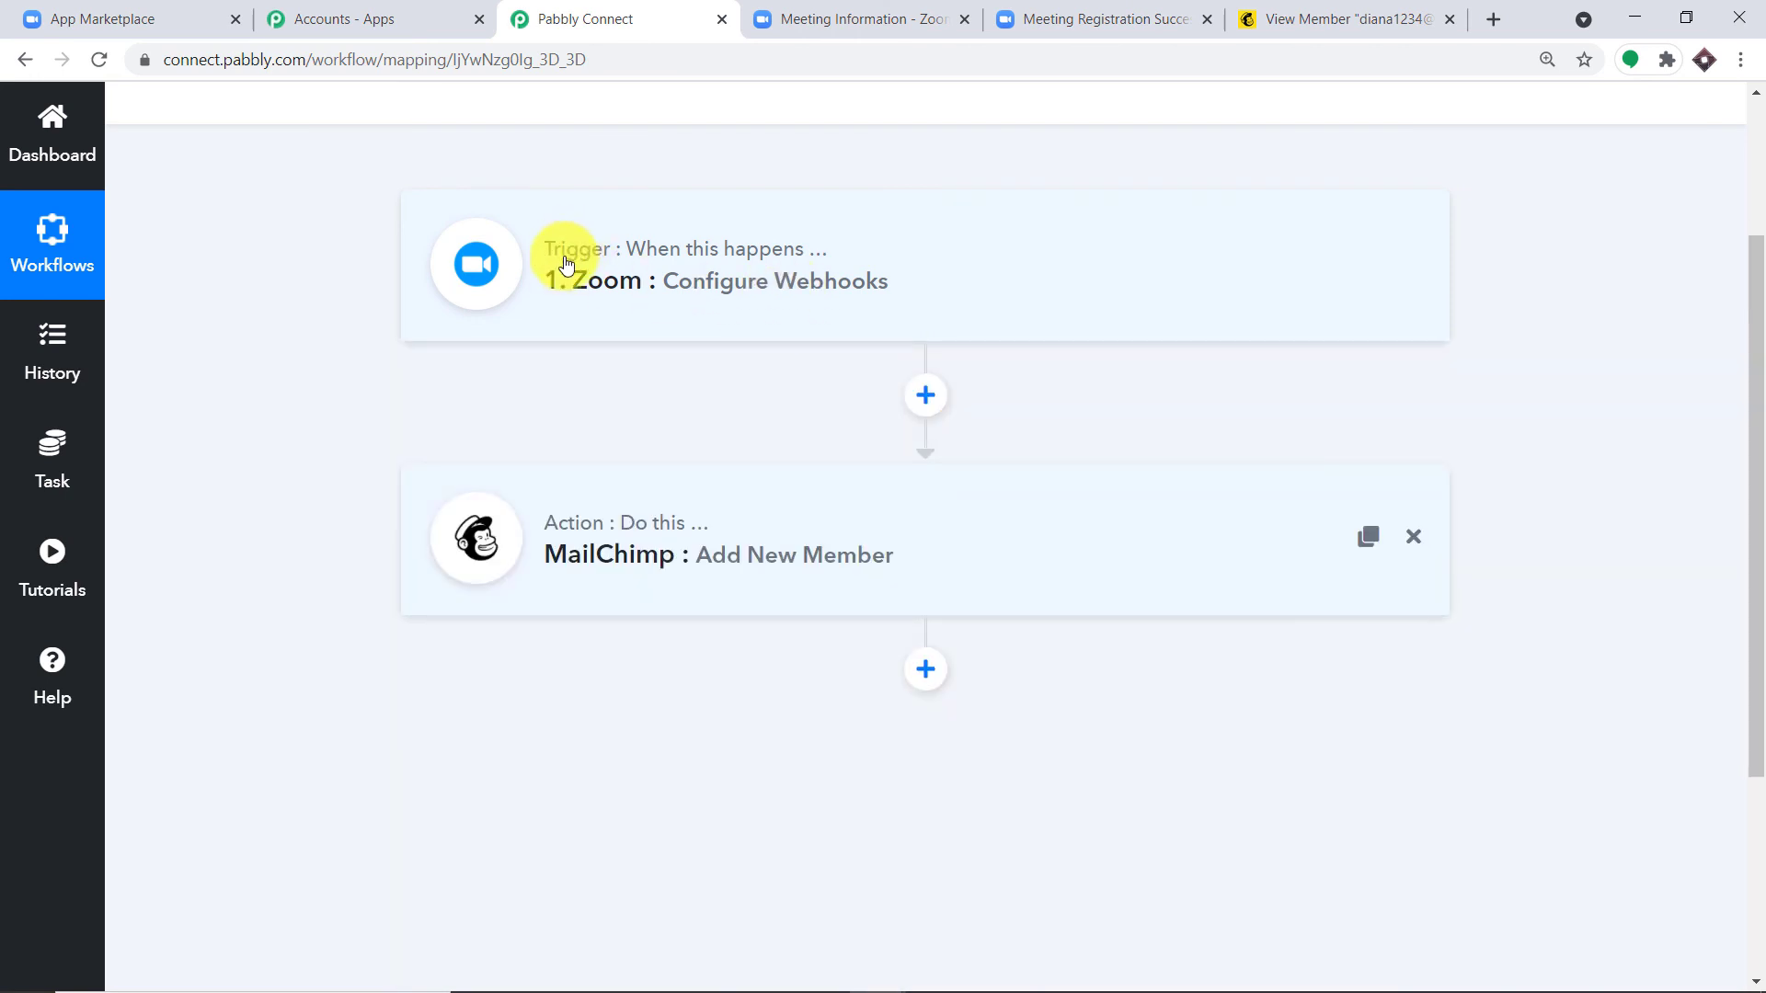